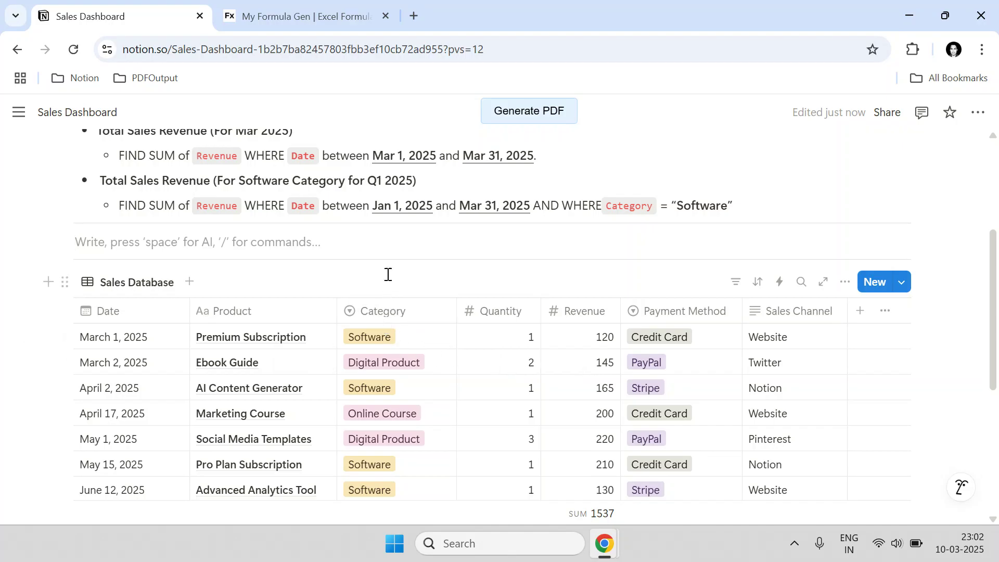
- Insert an inline database with /database on the empty line above the Sales Database
{"action": "left_click", "coordinate": [375, 251]}
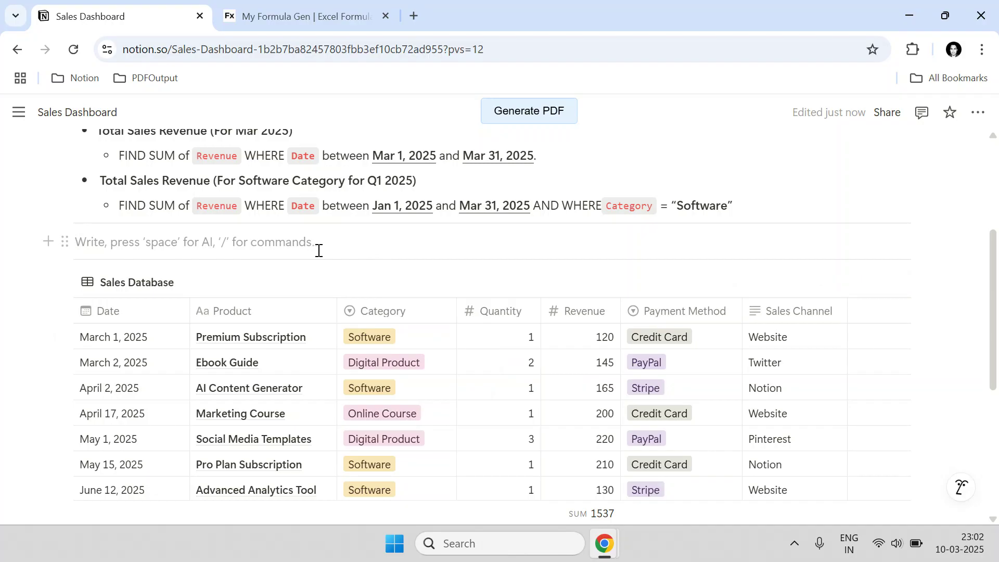
{"action": "scroll", "coordinate": [318, 250], "scroll_direction": "up", "scroll_amount": 2}
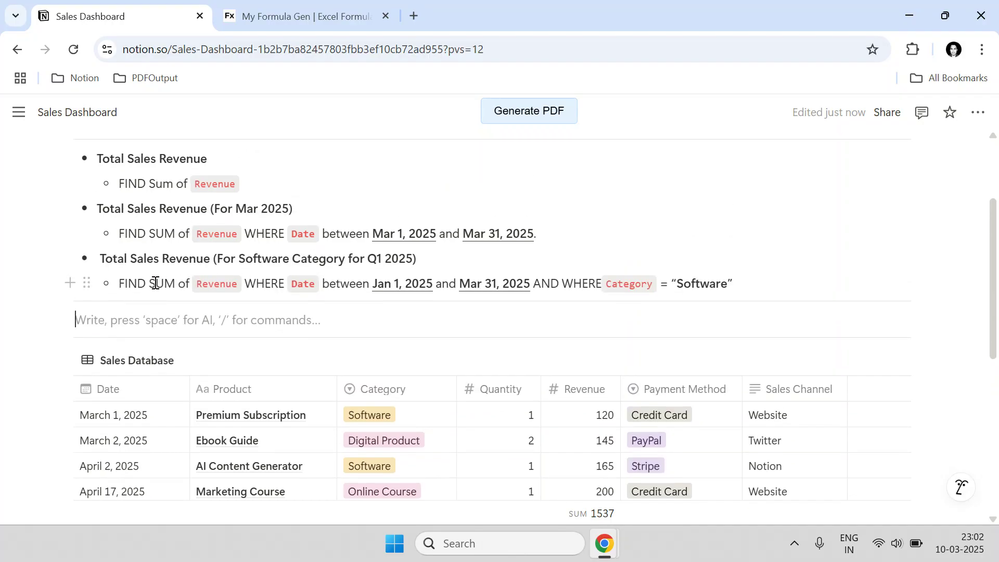
{"action": "scroll", "coordinate": [162, 252], "scroll_direction": "down", "scroll_amount": 3}
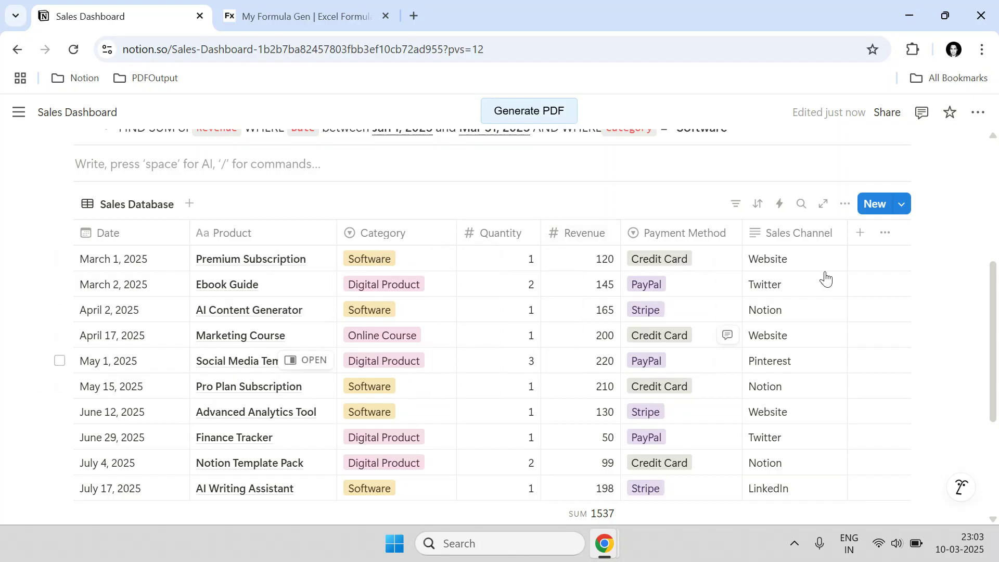
{"action": "scroll", "coordinate": [799, 359], "scroll_direction": "down", "scroll_amount": 1}
{"action": "scroll", "coordinate": [744, 348], "scroll_direction": "up", "scroll_amount": 1}
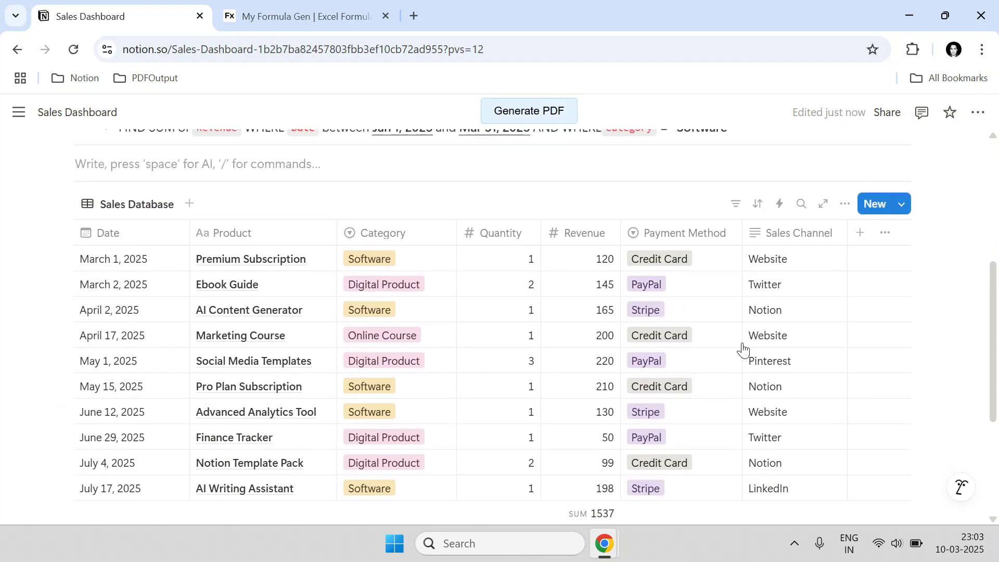
{"action": "scroll", "coordinate": [439, 404], "scroll_direction": "up", "scroll_amount": 3}
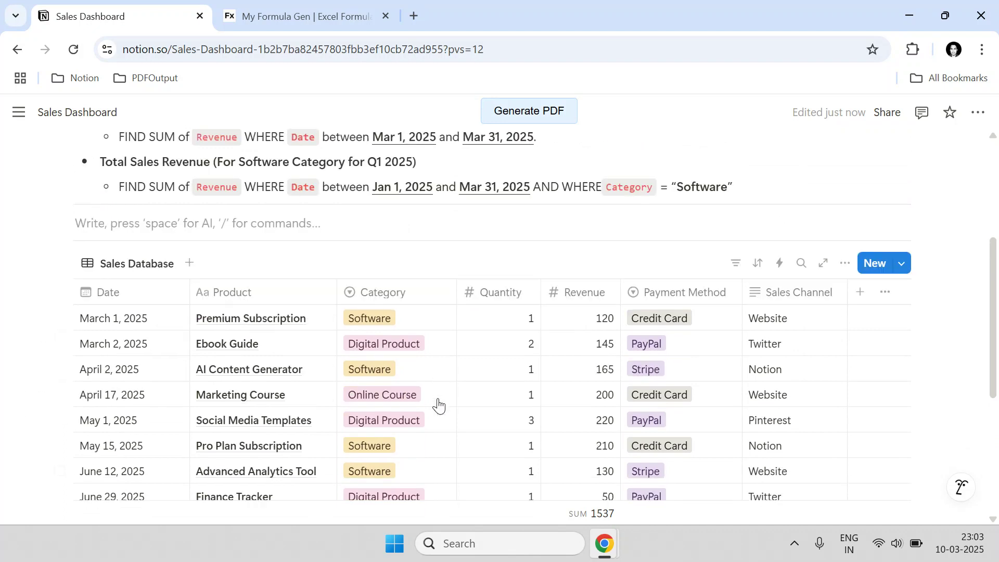
{"action": "scroll", "coordinate": [477, 341], "scroll_direction": "up", "scroll_amount": 2}
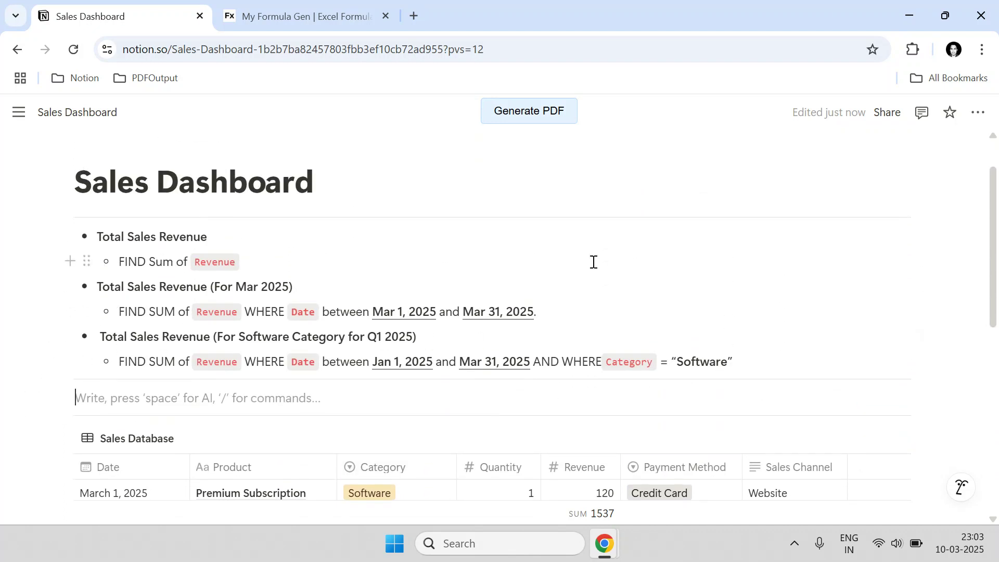
{"action": "scroll", "coordinate": [245, 257], "scroll_direction": "down", "scroll_amount": 2}
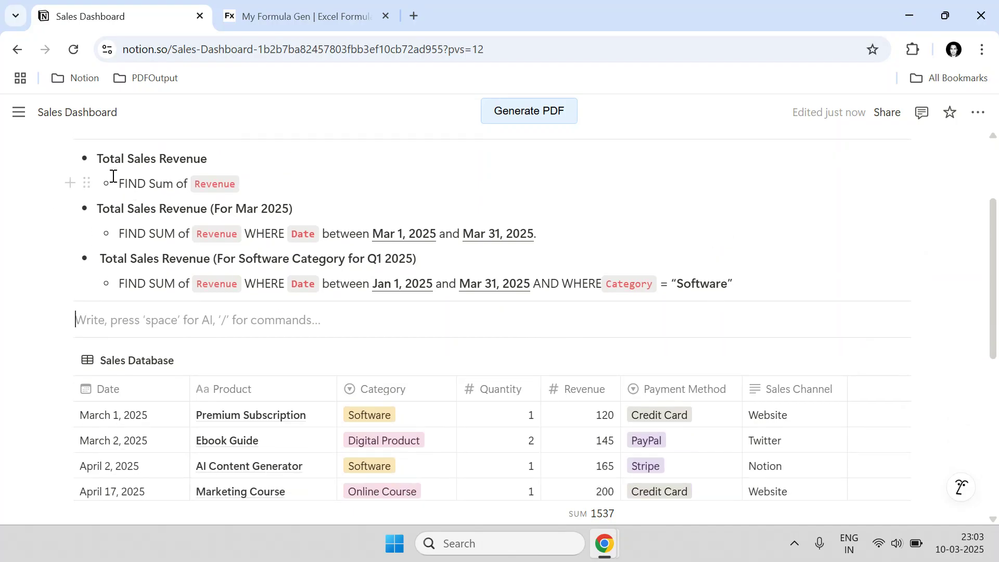
{"action": "left_click_drag", "start_coordinate": [97, 158], "coordinate": [214, 202]}
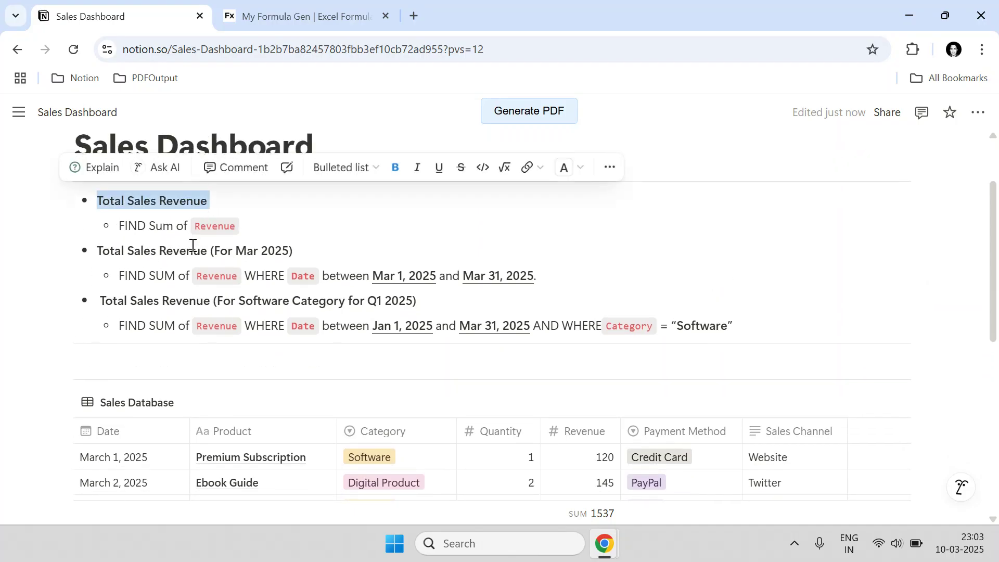
{"action": "scroll", "coordinate": [580, 277], "scroll_direction": "down", "scroll_amount": 8}
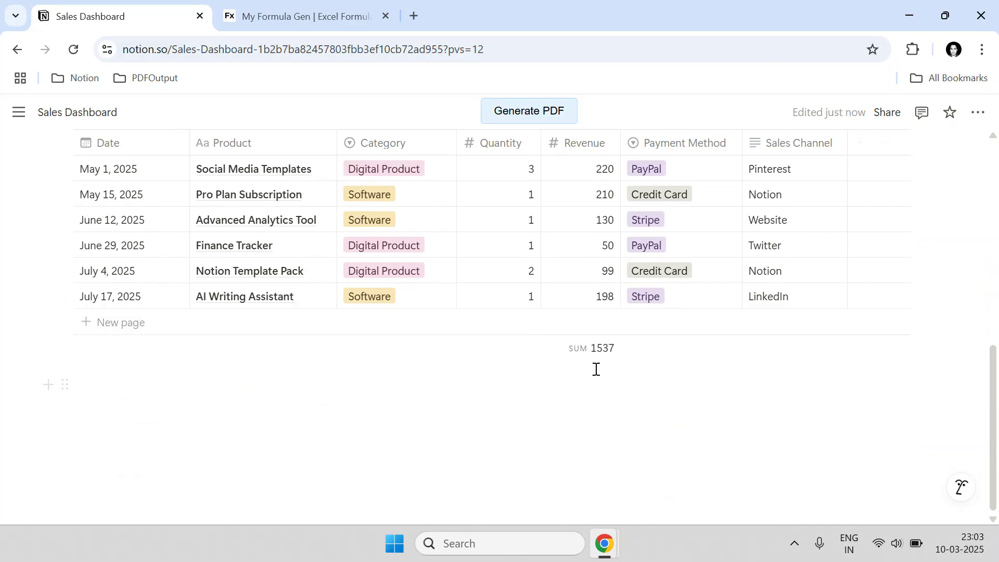
{"action": "scroll", "coordinate": [593, 354], "scroll_direction": "up", "scroll_amount": 3}
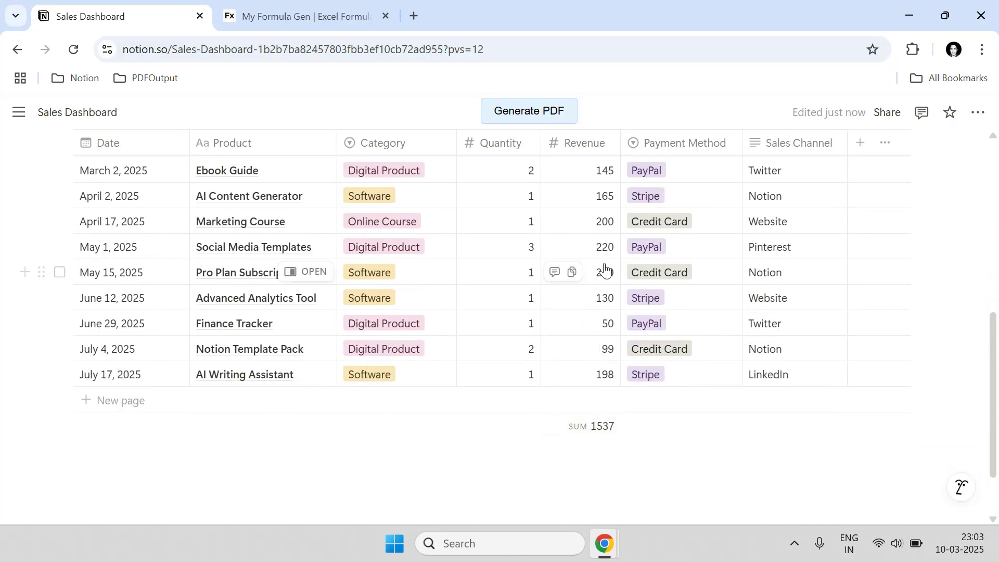
{"action": "scroll", "coordinate": [578, 313], "scroll_direction": "up", "scroll_amount": 2}
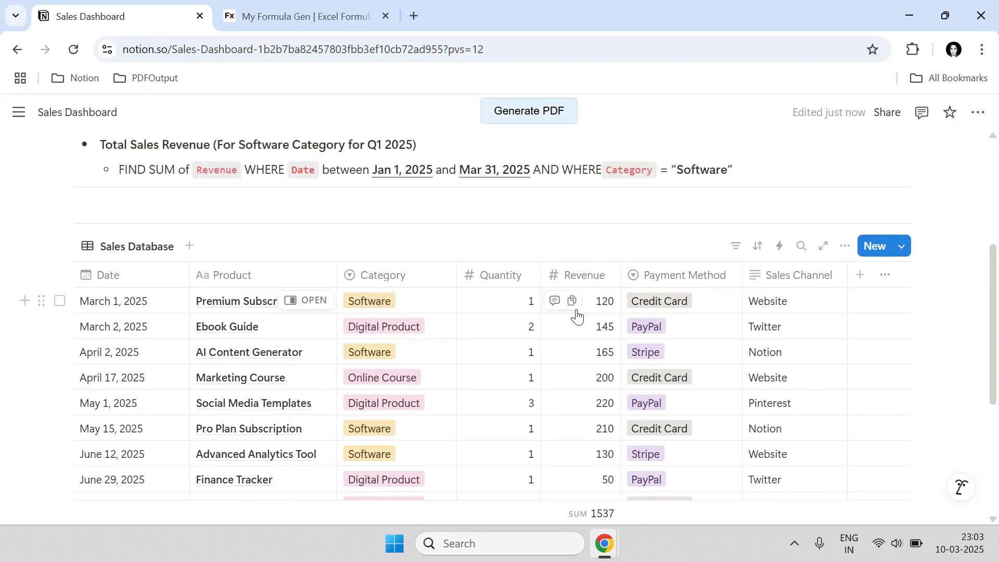
{"action": "left_click", "coordinate": [133, 205]}
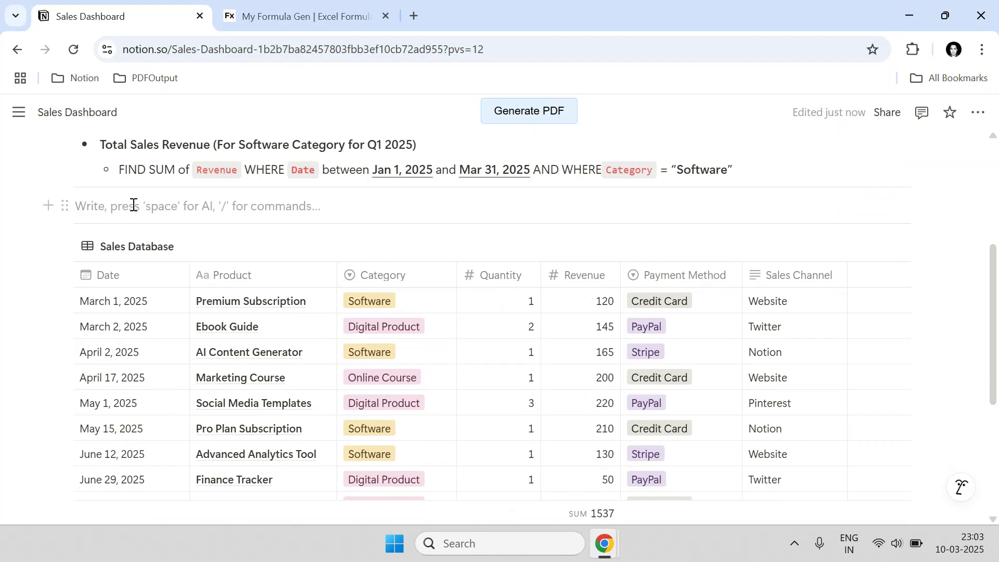
{"action": "type", "text": "/"}
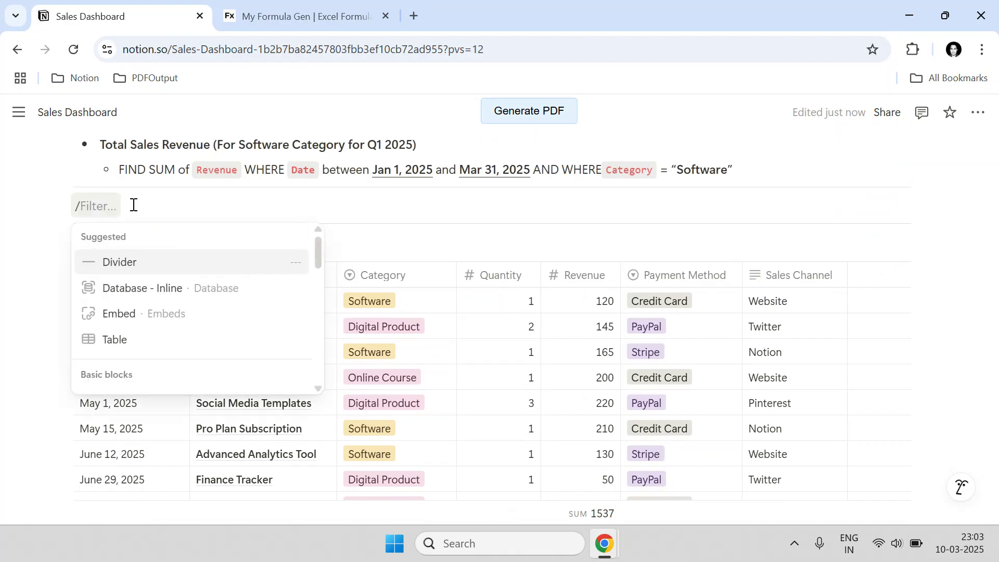
{"action": "type", "text": "data"}
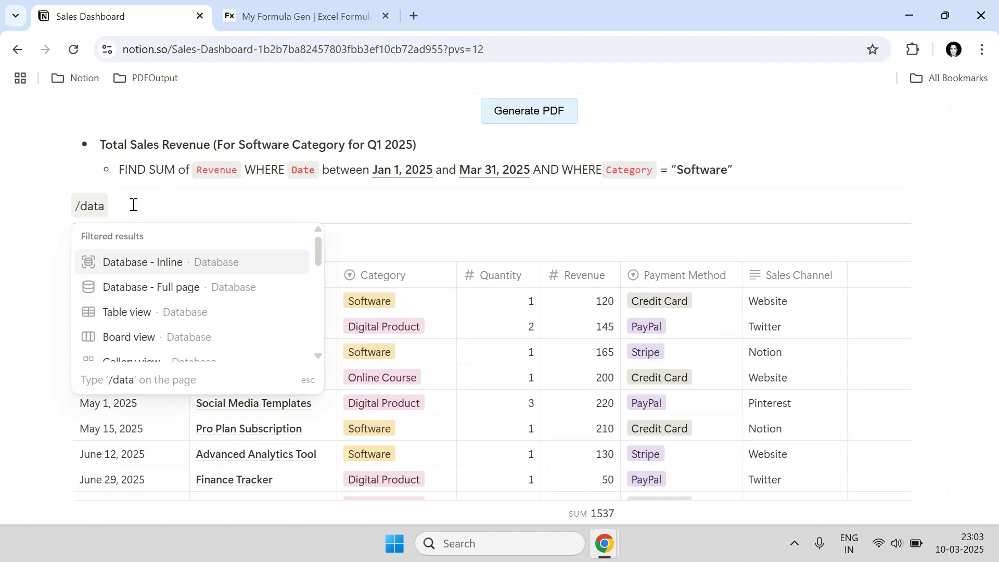
{"action": "type", "text": "base"}
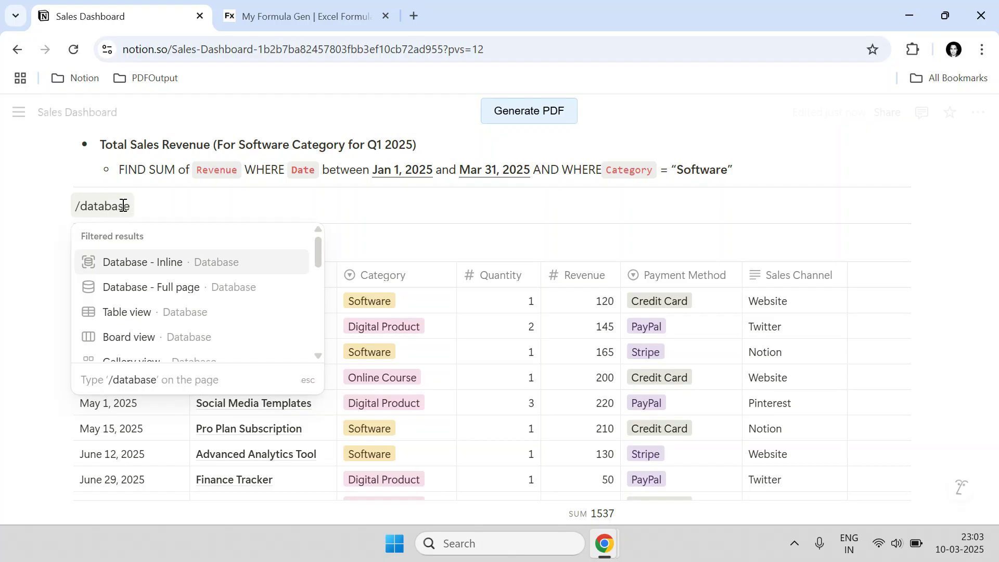
{"action": "left_click", "coordinate": [140, 268]}
- Name the new database DB_SalesRevenueTotal and hide its database title
{"action": "left_click", "coordinate": [112, 247]}
{"action": "type", "text": "D"}
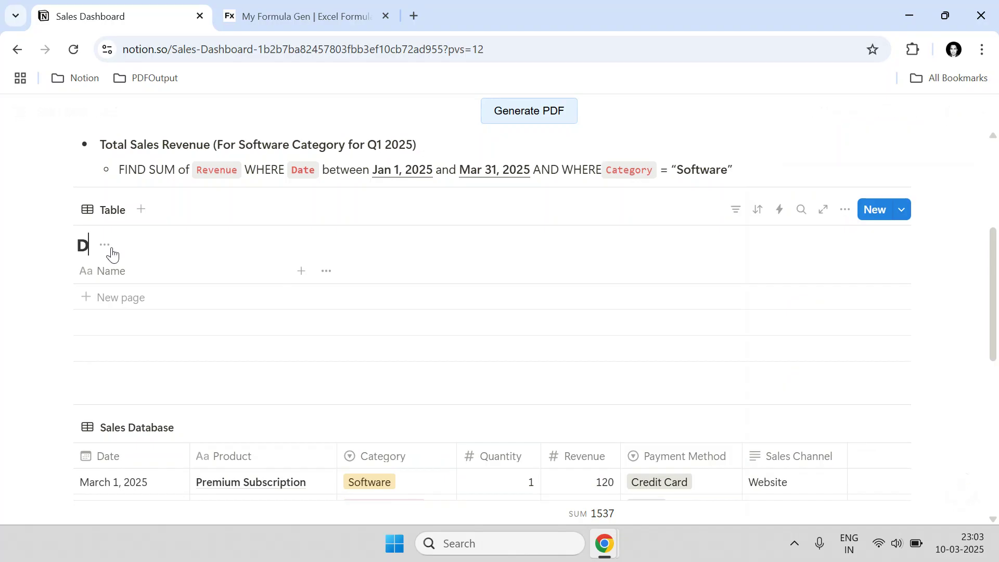
{"action": "type", "text": "B_Sales"}
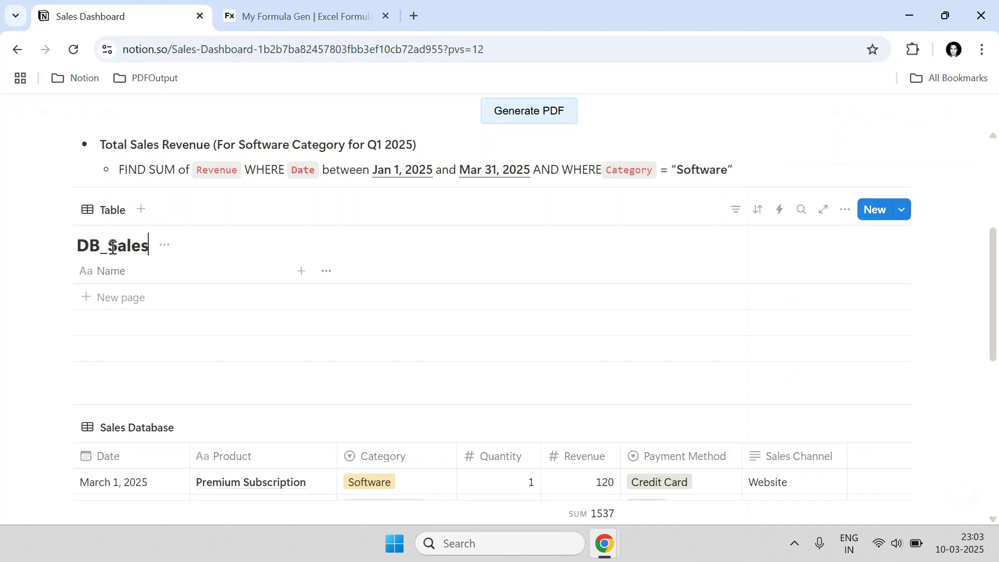
{"action": "type", "text": "Reveniu"}
{"action": "key", "text": "BackSpace"}
{"action": "type", "text": "ue"}
{"action": "key", "text": "BackSpace"}
{"action": "key", "text": "BackSpace"}
{"action": "key", "text": "BackSpace"}
{"action": "type", "text": "ue"}
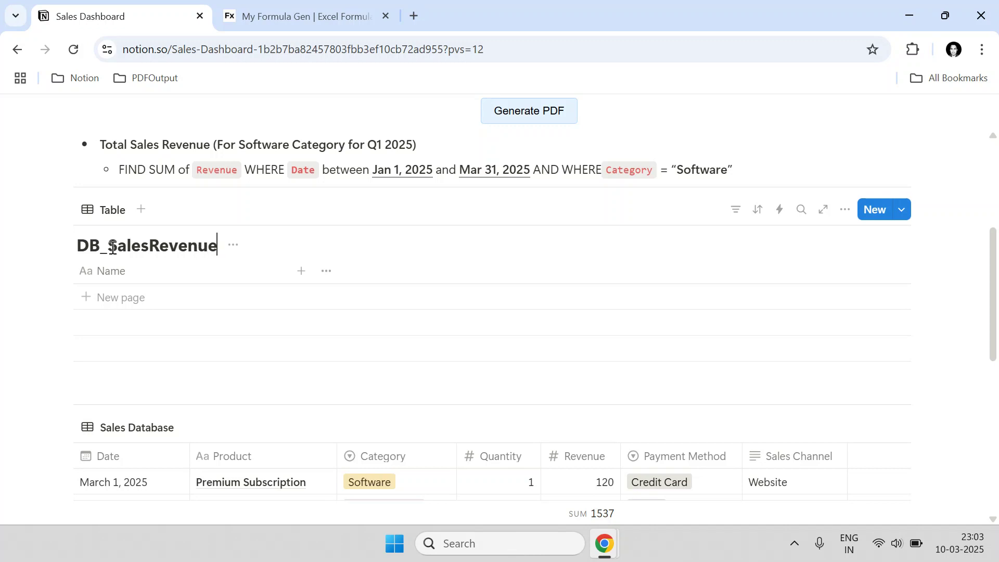
{"action": "type", "text": "Total"}
{"action": "left_click", "coordinate": [269, 244]}
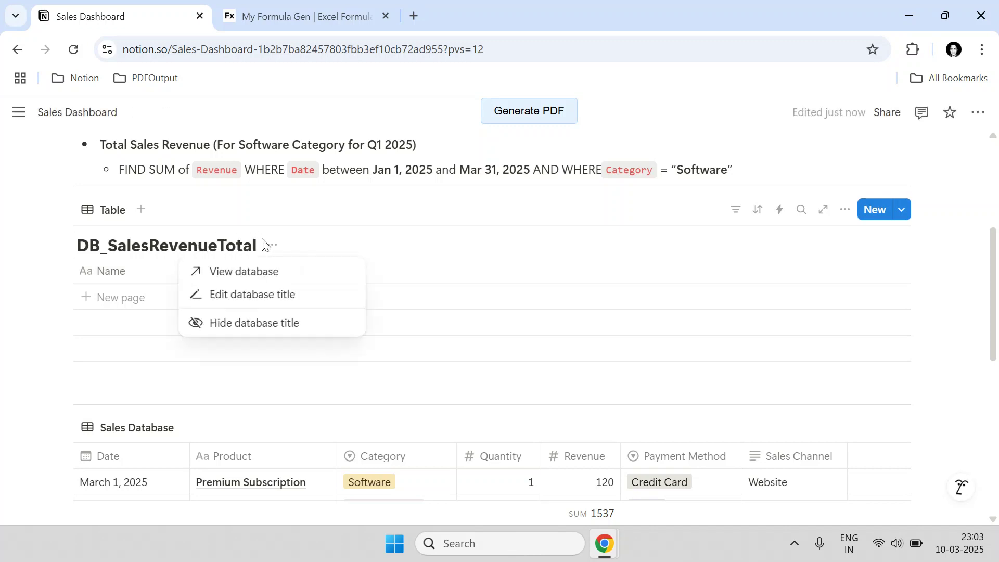
{"action": "left_click", "coordinate": [258, 321]}
- Rename the table's view to 'Sales Revenue Total'
{"action": "left_click", "coordinate": [106, 209]}
{"action": "left_click", "coordinate": [123, 239]}
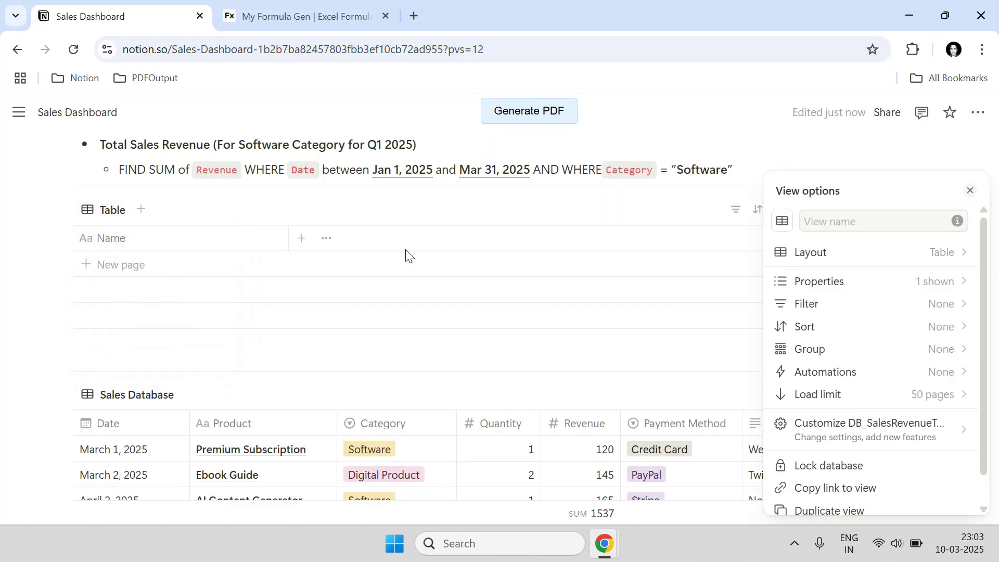
{"action": "left_click", "coordinate": [826, 221]}
{"action": "type", "text": "Sales Revenue Total"}
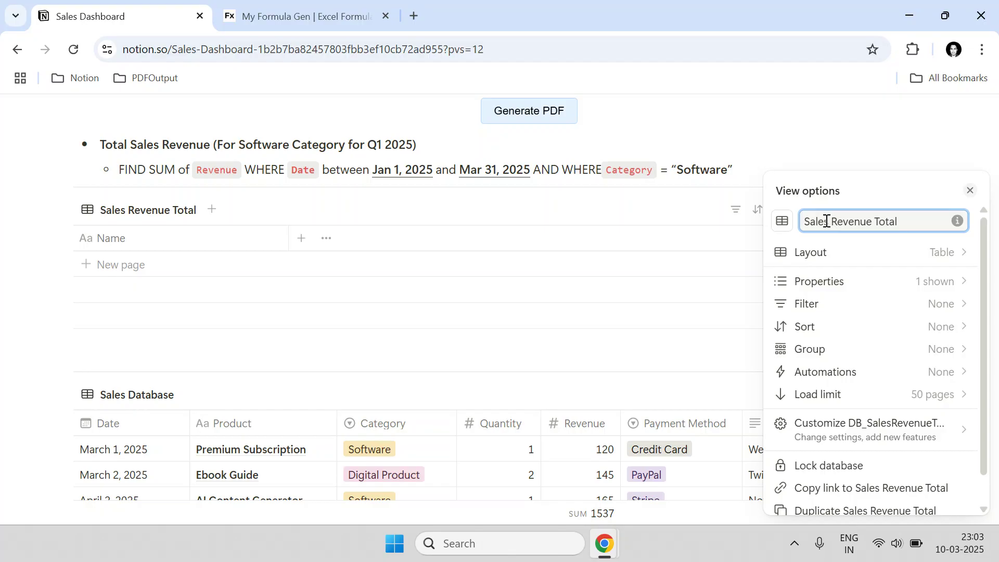
{"action": "left_click", "coordinate": [664, 217]}
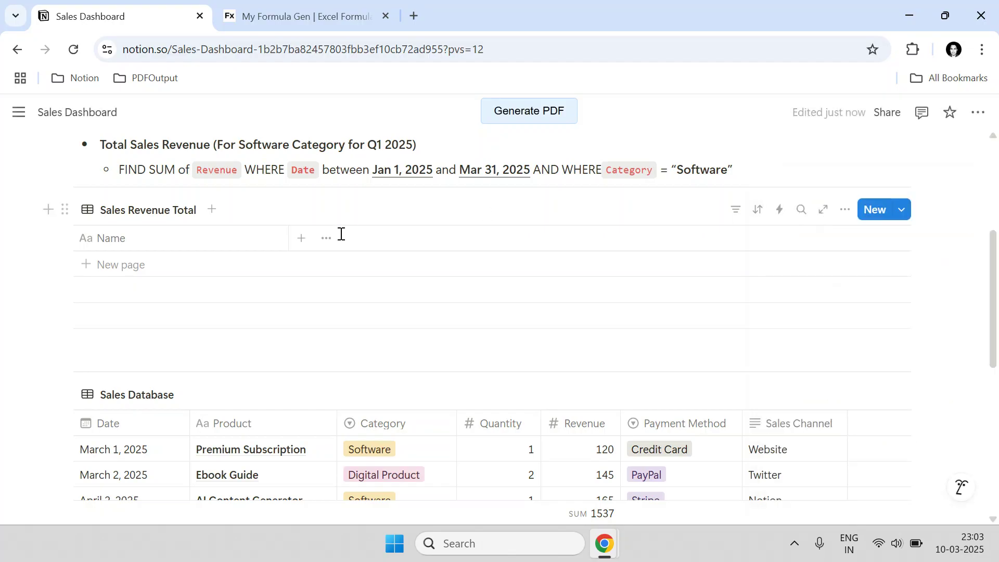
- Rename the Name column to Description
{"action": "left_click", "coordinate": [170, 240]}
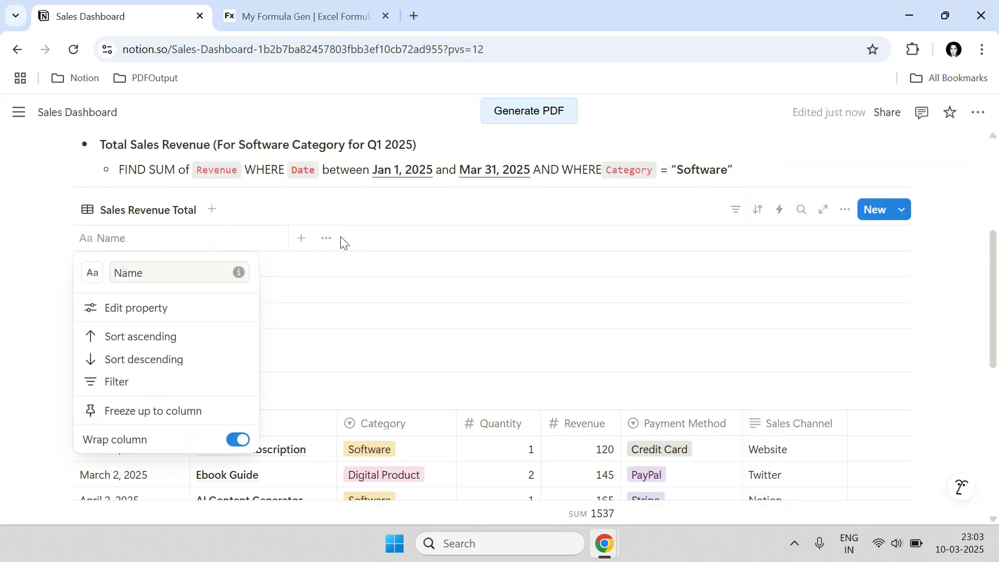
{"action": "double_click", "coordinate": [136, 275]}
{"action": "type", "text": "Des"}
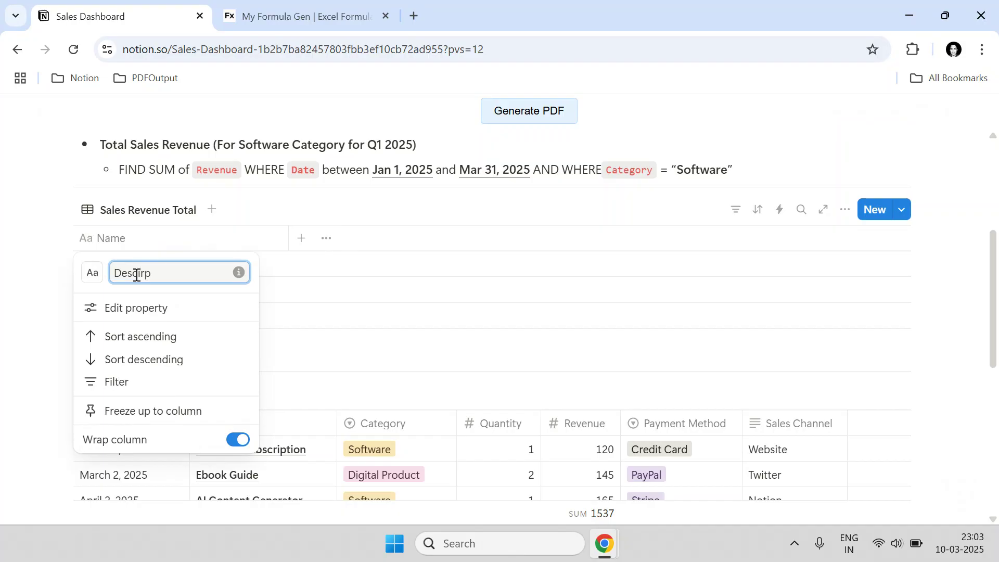
{"action": "type", "text": "cription"}
{"action": "key", "text": "Return"}
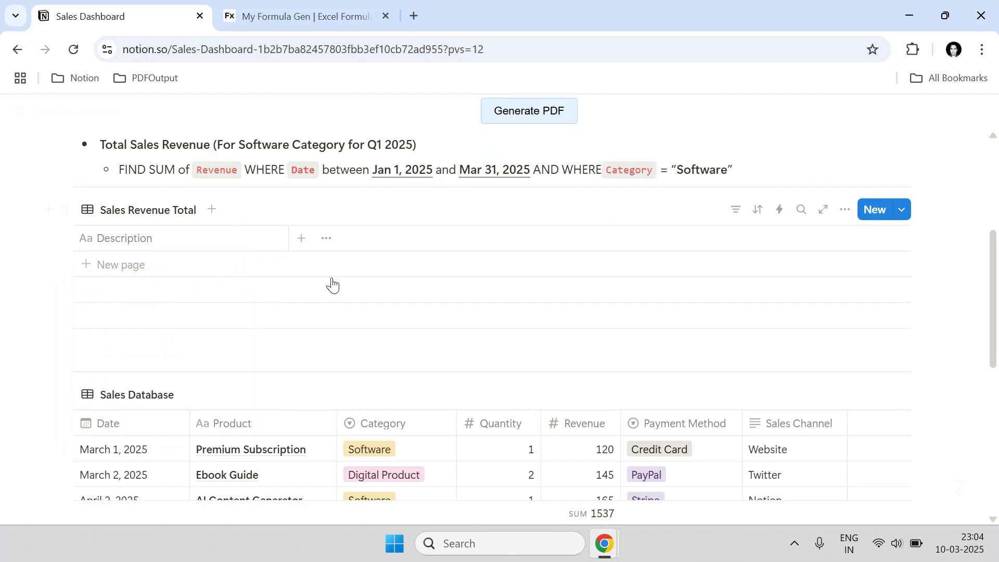
- Add an Amount column with the Number type
{"action": "left_click", "coordinate": [300, 241]}
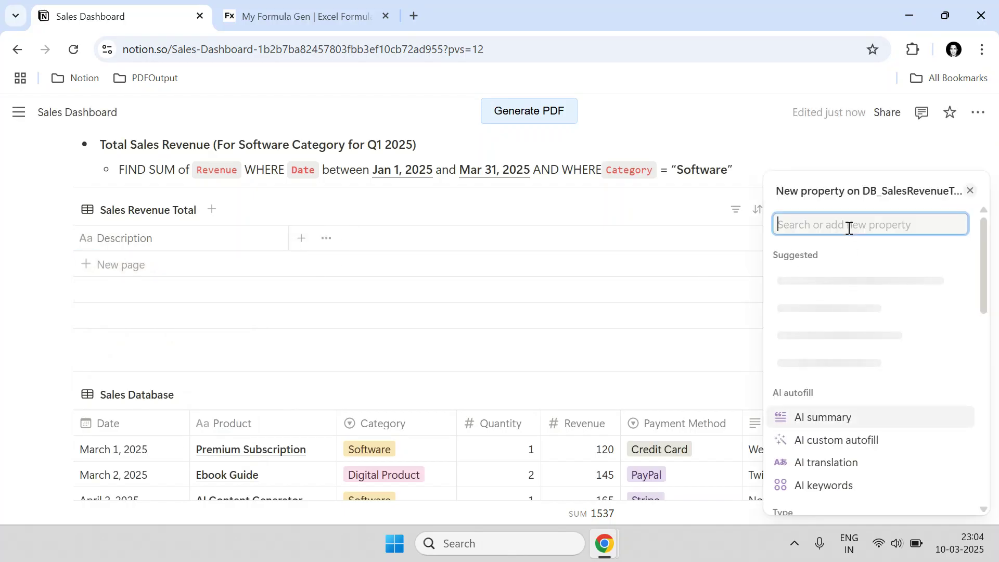
{"action": "type", "text": "Amount"}
{"action": "key", "text": "Return"}
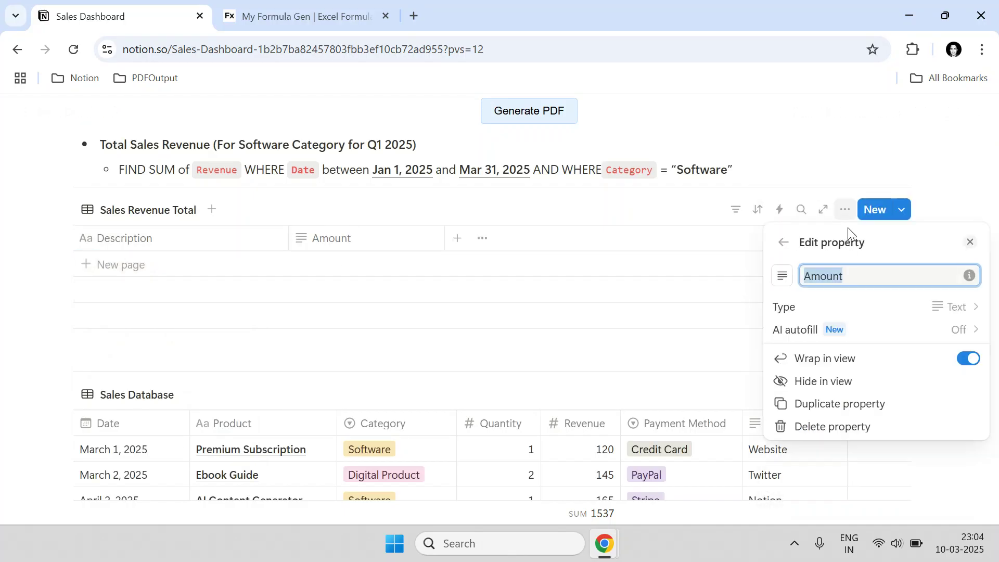
{"action": "left_click", "coordinate": [880, 308]}
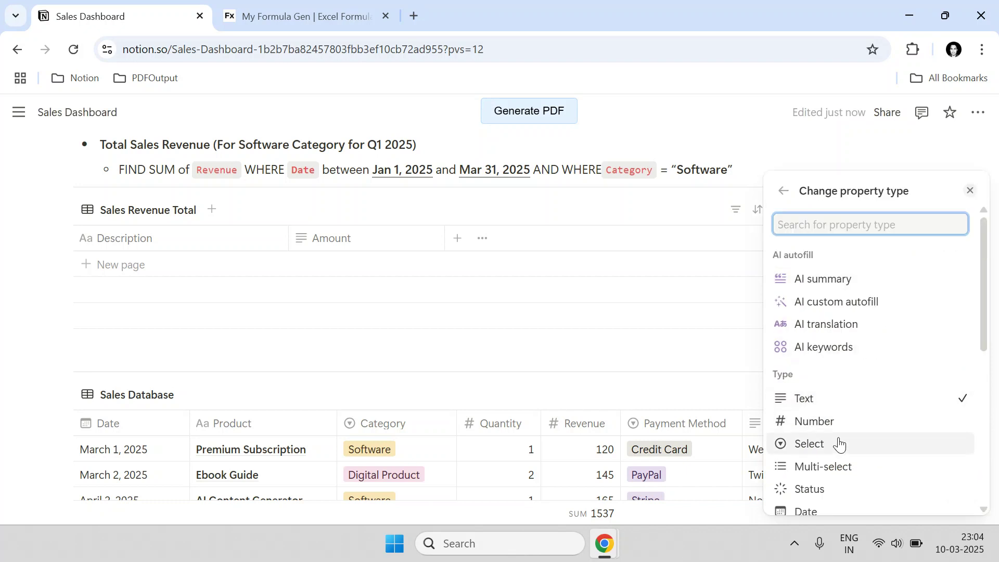
{"action": "left_click", "coordinate": [834, 422]}
{"action": "key", "text": "Escape"}
{"action": "scroll", "coordinate": [634, 448], "scroll_direction": "down", "scroll_amount": 4}
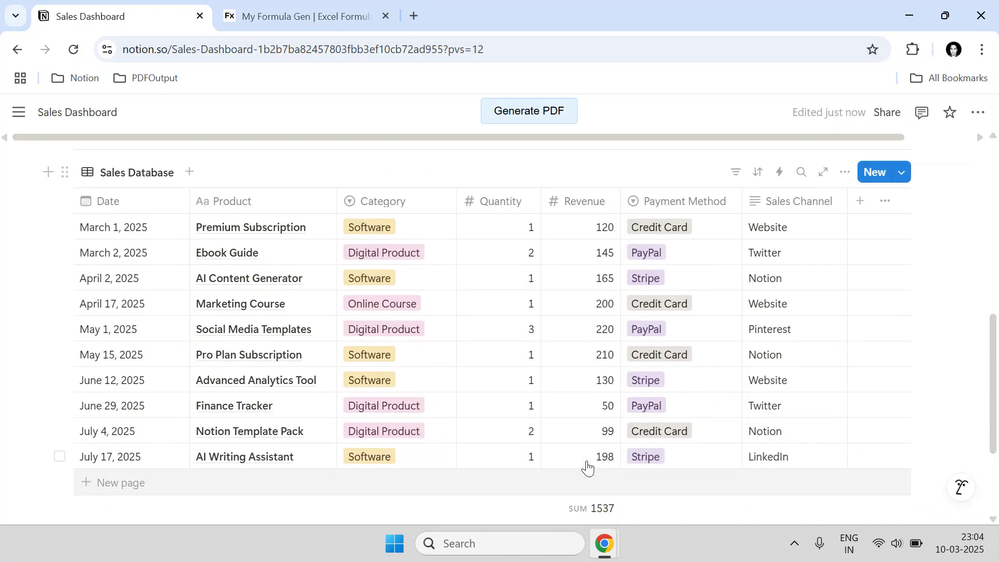
{"action": "scroll", "coordinate": [361, 350], "scroll_direction": "up", "scroll_amount": 4}
- Add a 'Total Sales Revenue' row, enter 1537 as its Amount, then clear it
{"action": "left_click", "coordinate": [121, 268]}
{"action": "type", "text": "Tio"}
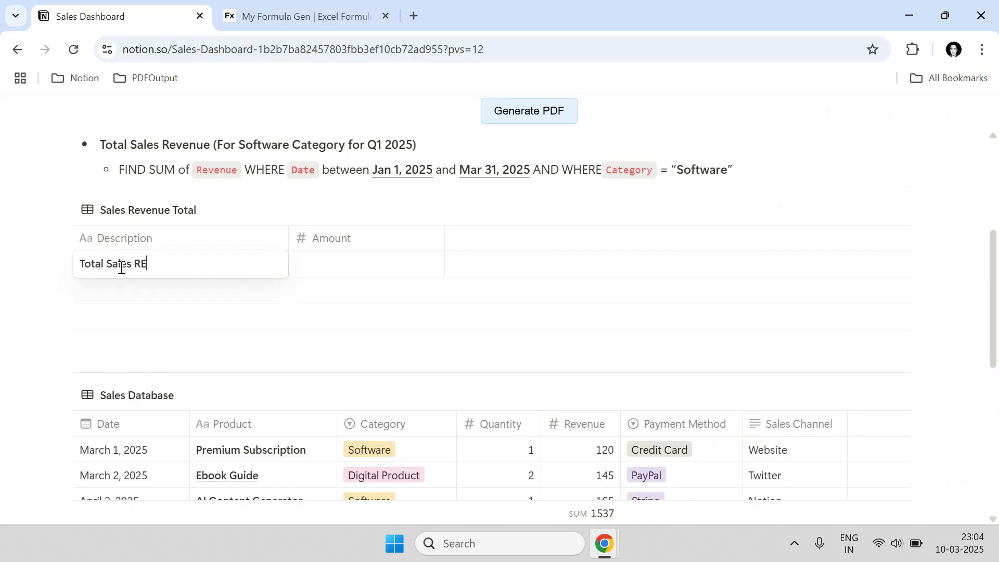
{"action": "type", "text": "al Sales Revenue"}
{"action": "key", "text": "Tab"}
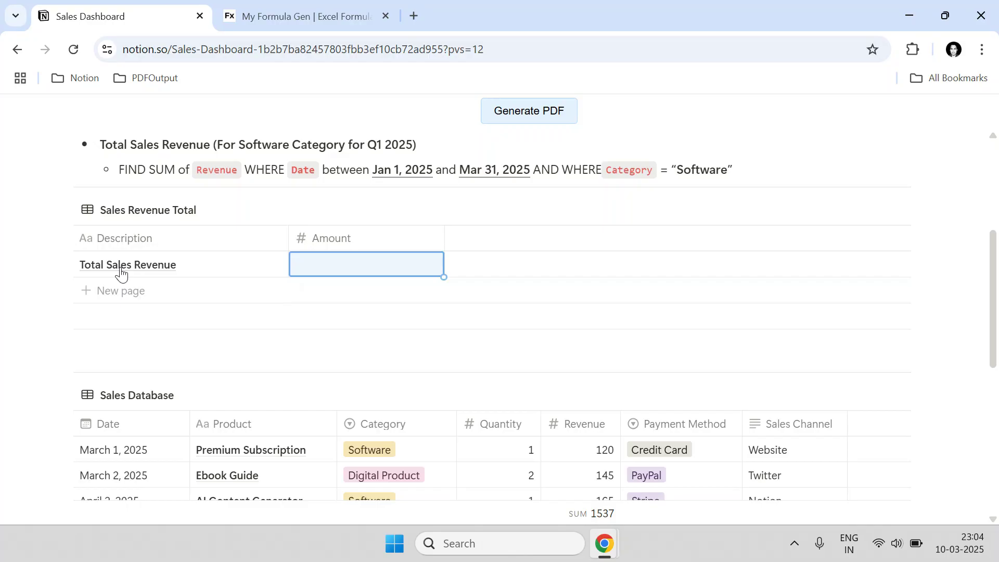
{"action": "scroll", "coordinate": [404, 334], "scroll_direction": "down", "scroll_amount": 3}
{"action": "scroll", "coordinate": [470, 375], "scroll_direction": "up", "scroll_amount": 3}
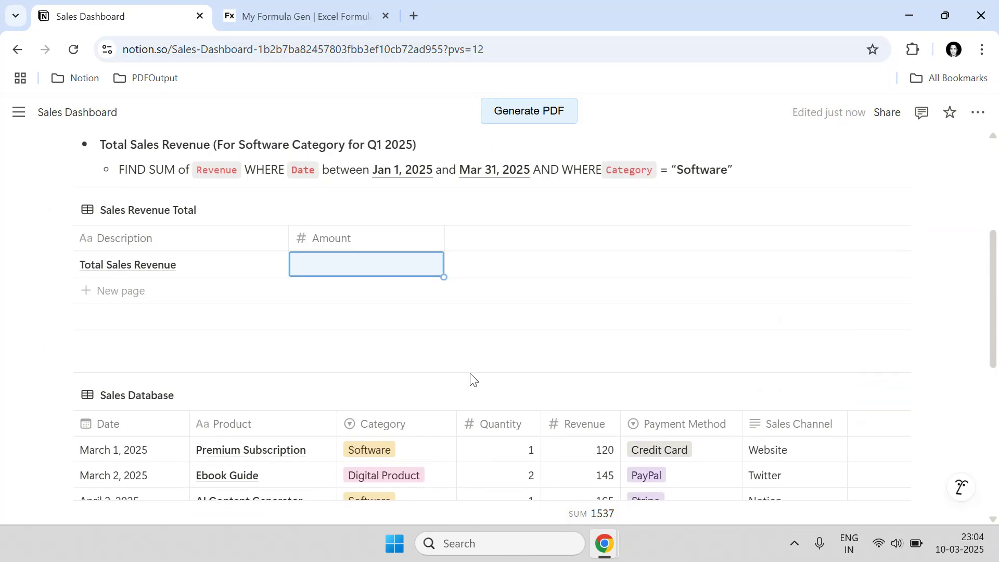
{"action": "type", "text": "1537"}
{"action": "key", "text": "Return"}
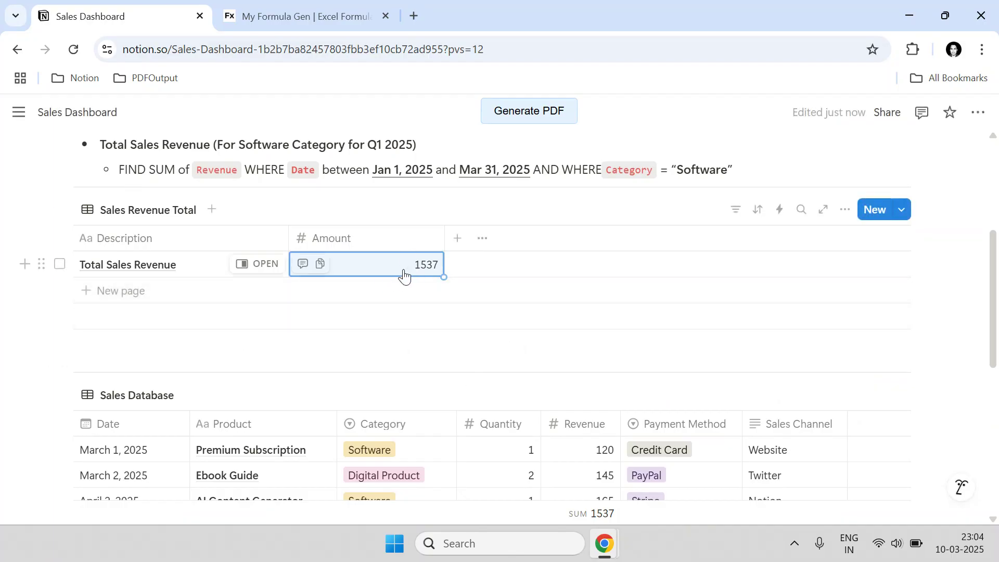
{"action": "key", "text": "BackSpace"}
- Narrow the Description column and select the empty Total Sales Revenue Amount cell
{"action": "left_click_drag", "start_coordinate": [285, 234], "coordinate": [217, 244]}
{"action": "scroll", "coordinate": [502, 265], "scroll_direction": "down", "scroll_amount": 3}
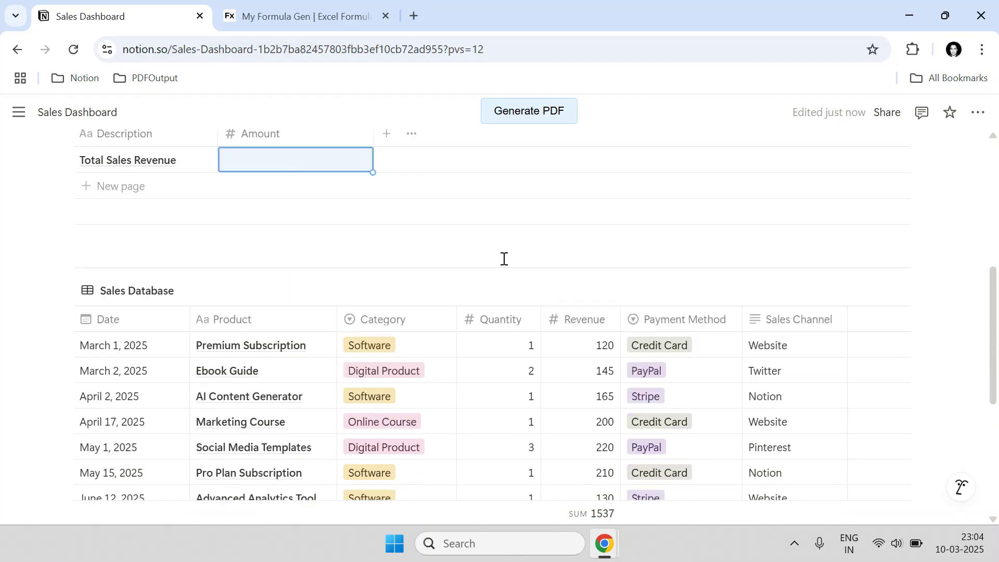
{"action": "scroll", "coordinate": [608, 443], "scroll_direction": "down", "scroll_amount": 3}
{"action": "scroll", "coordinate": [606, 430], "scroll_direction": "up", "scroll_amount": 4}
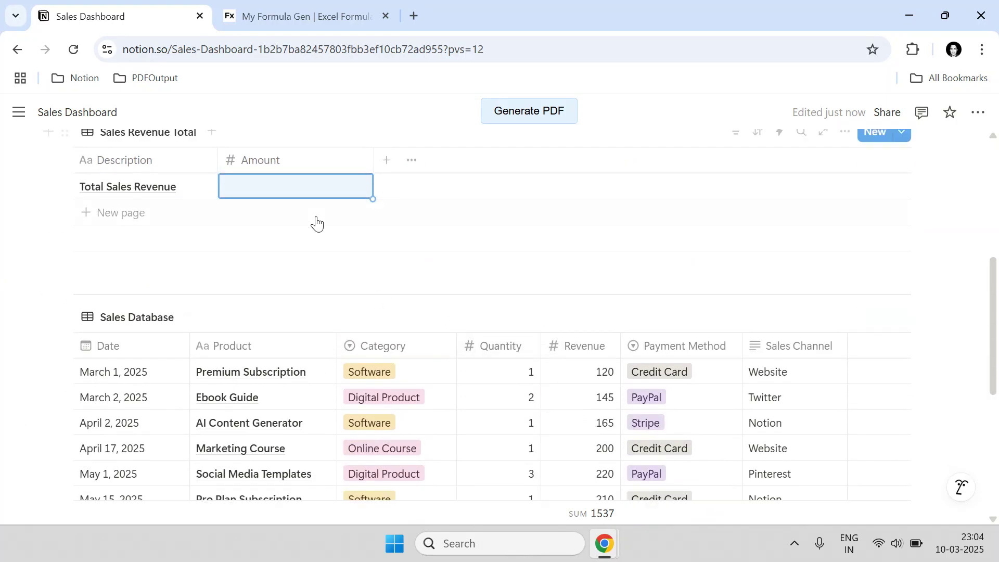
{"action": "scroll", "coordinate": [513, 319], "scroll_direction": "down", "scroll_amount": 2}
{"action": "scroll", "coordinate": [513, 325], "scroll_direction": "down", "scroll_amount": 1}
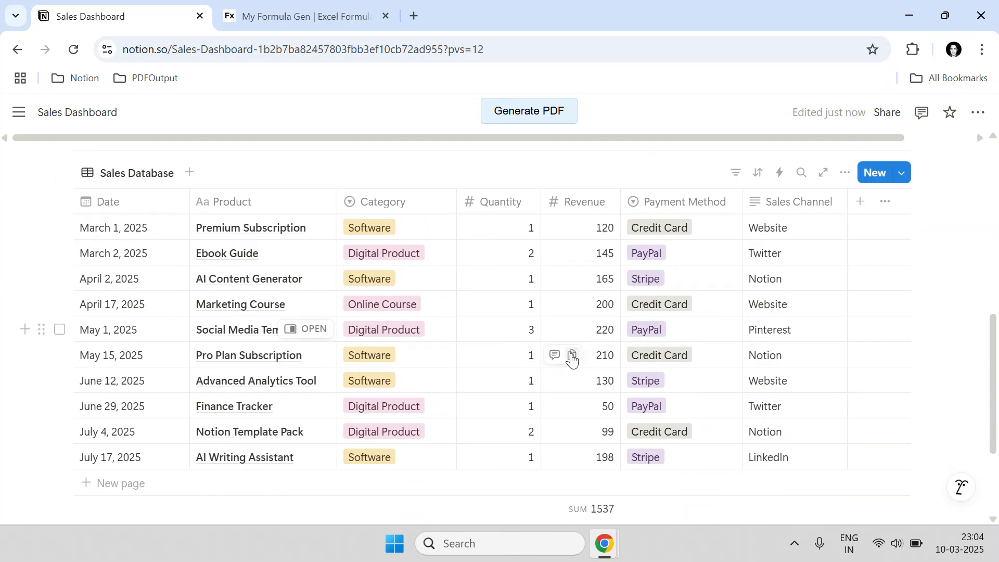
{"action": "scroll", "coordinate": [564, 297], "scroll_direction": "down", "scroll_amount": 1}
{"action": "scroll", "coordinate": [566, 340], "scroll_direction": "up", "scroll_amount": 2}
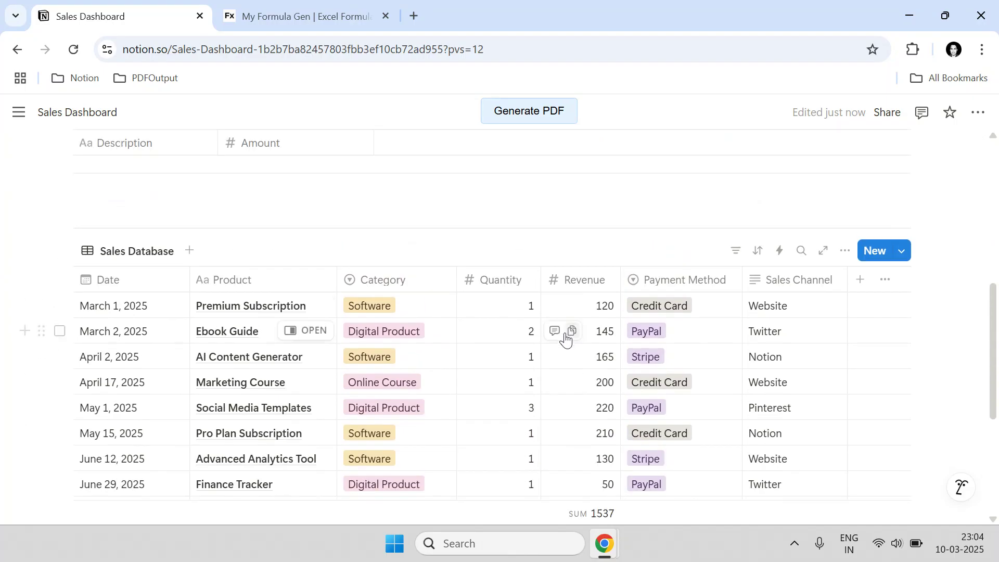
{"action": "scroll", "coordinate": [458, 307], "scroll_direction": "up", "scroll_amount": 2}
{"action": "left_click", "coordinate": [317, 275]}
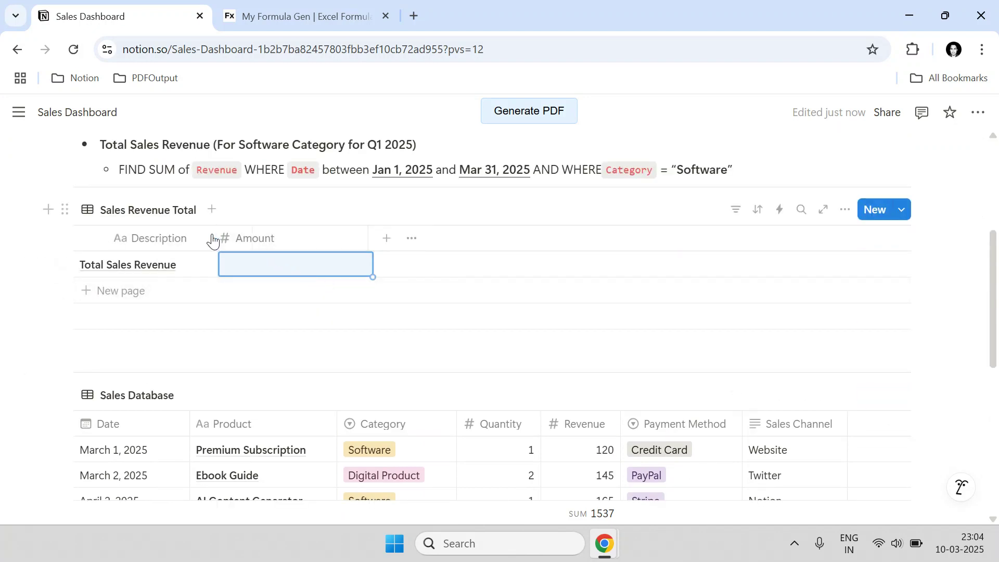
{"action": "left_click", "coordinate": [294, 4]}
- Inspect the formula generator site's full address in the address bar
{"action": "left_click_drag", "start_coordinate": [229, 49], "coordinate": [119, 47]}
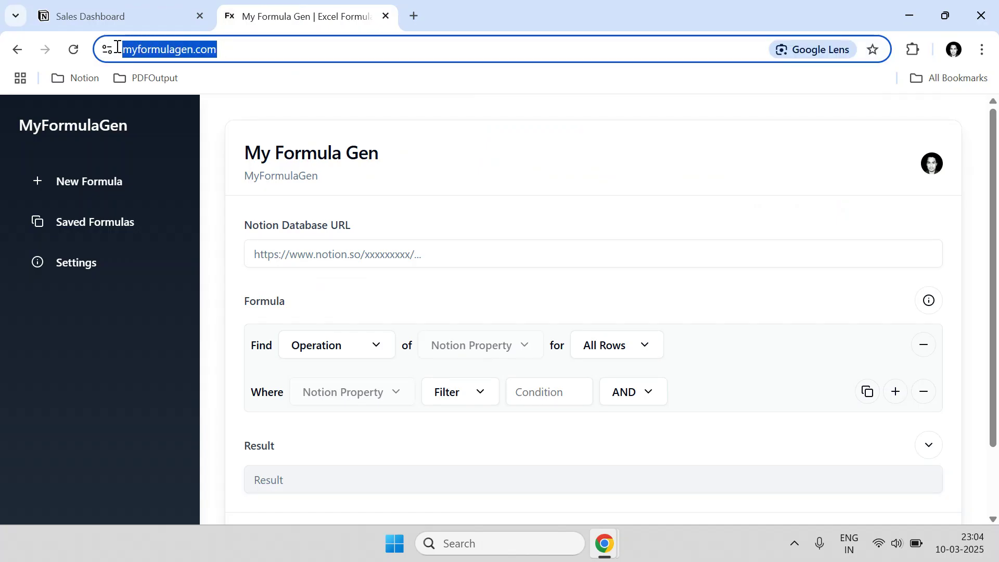
{"action": "left_click", "coordinate": [203, 50]}
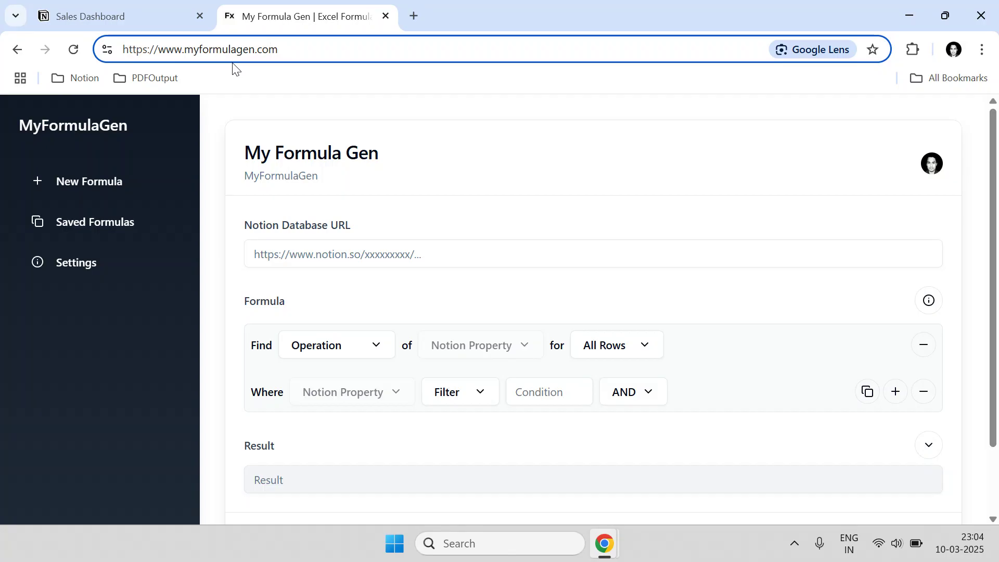
{"action": "double_click", "coordinate": [214, 46]}
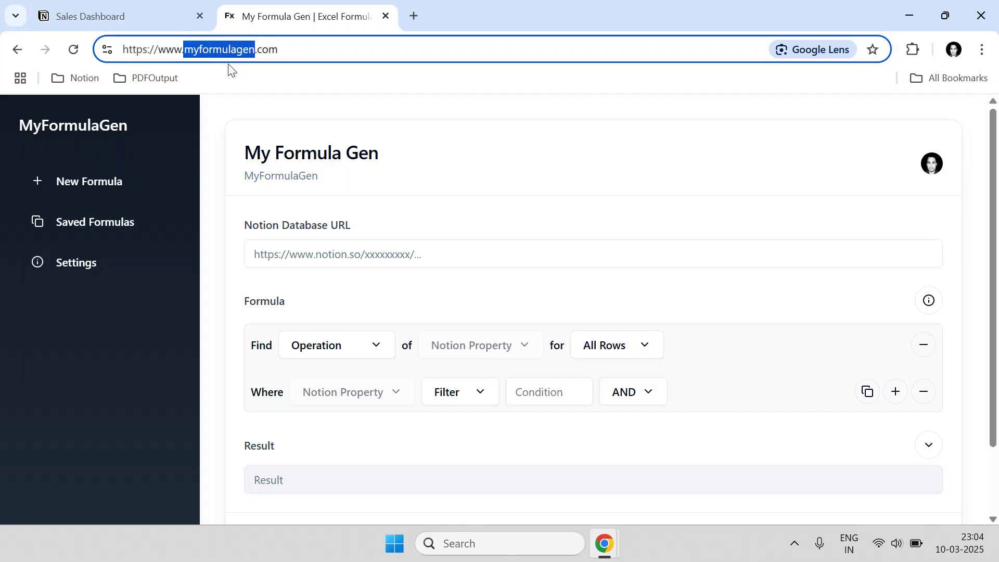
{"action": "left_click", "coordinate": [435, 132]}
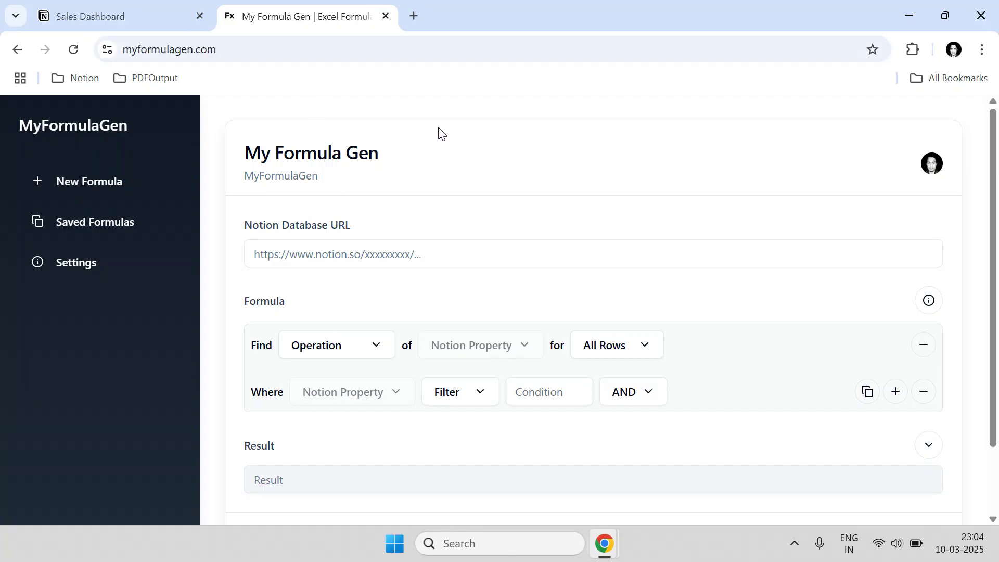
{"action": "scroll", "coordinate": [727, 169], "scroll_direction": "down", "scroll_amount": 2}
{"action": "scroll", "coordinate": [467, 326], "scroll_direction": "up", "scroll_amount": 2}
{"action": "scroll", "coordinate": [594, 267], "scroll_direction": "down", "scroll_amount": 2}
{"action": "scroll", "coordinate": [591, 273], "scroll_direction": "up", "scroll_amount": 2}
- Open MyFormulaGen's Notion API settings from the sidebar
{"action": "left_click", "coordinate": [115, 16]}
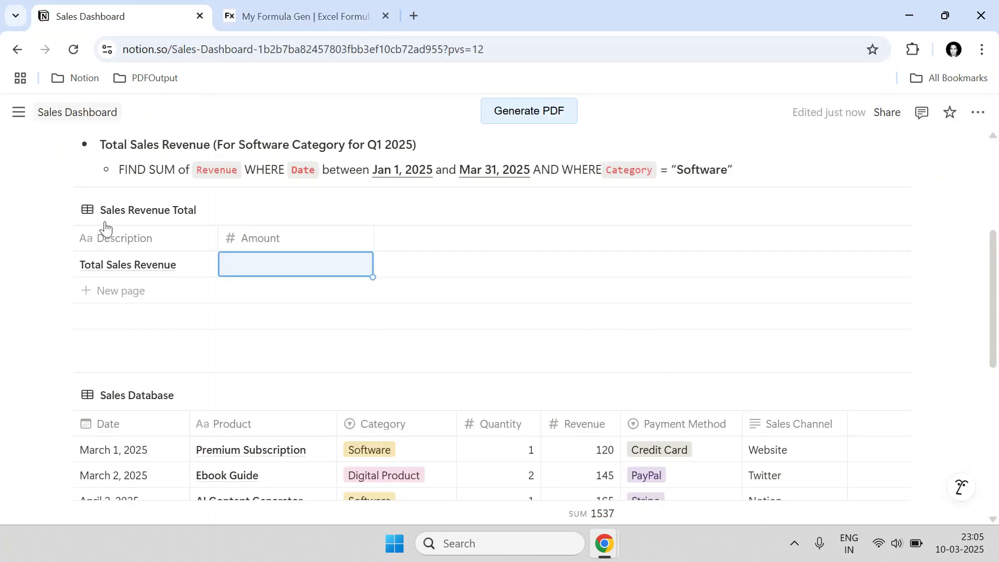
{"action": "left_click", "coordinate": [326, 5]}
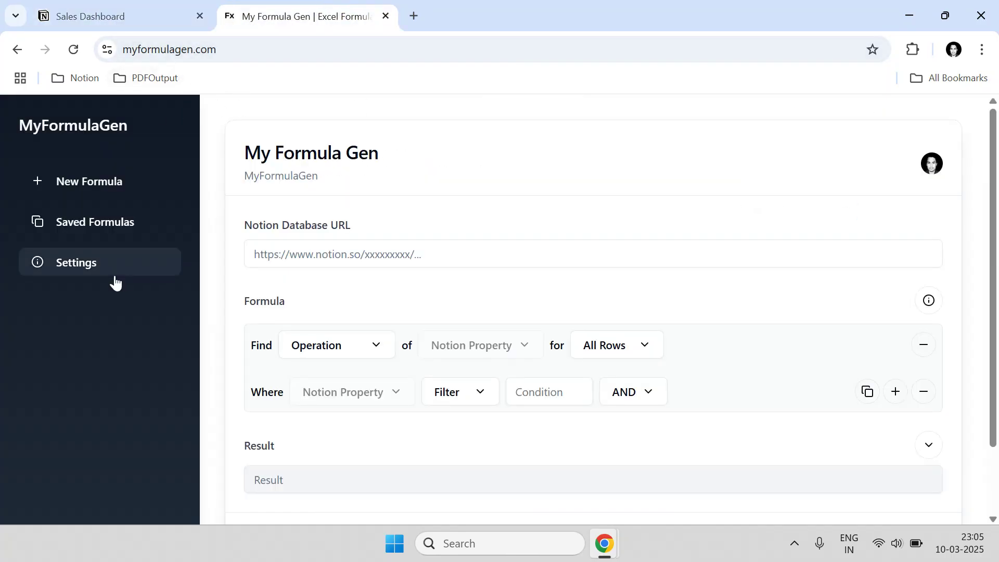
{"action": "left_click", "coordinate": [71, 268]}
- From Get API Key, start a new Notion integration named 'SUM Formula Key'
{"action": "left_click", "coordinate": [456, 270]}
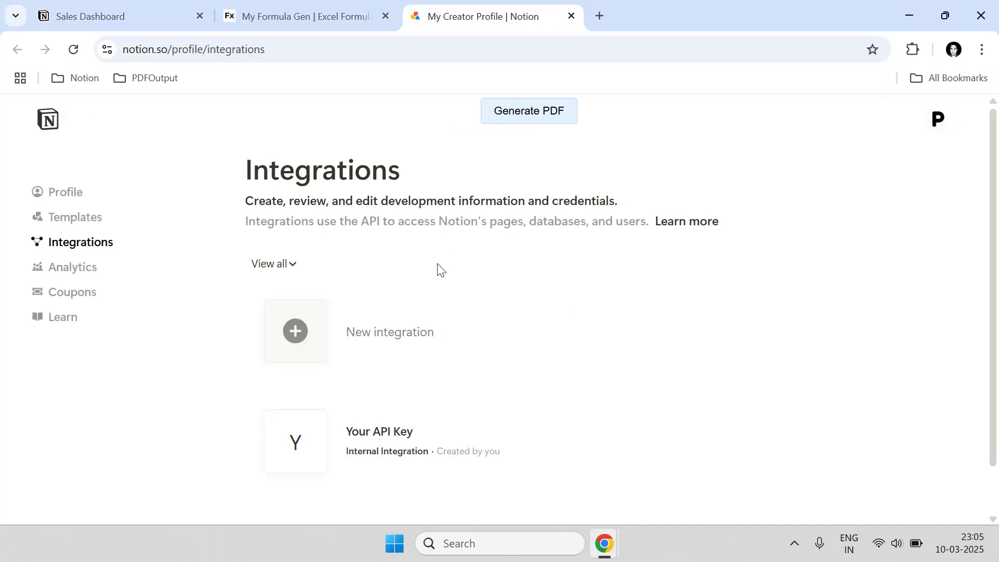
{"action": "scroll", "coordinate": [442, 335], "scroll_direction": "down", "scroll_amount": 1}
{"action": "scroll", "coordinate": [442, 335], "scroll_direction": "down", "scroll_amount": 1}
{"action": "left_click", "coordinate": [406, 290]}
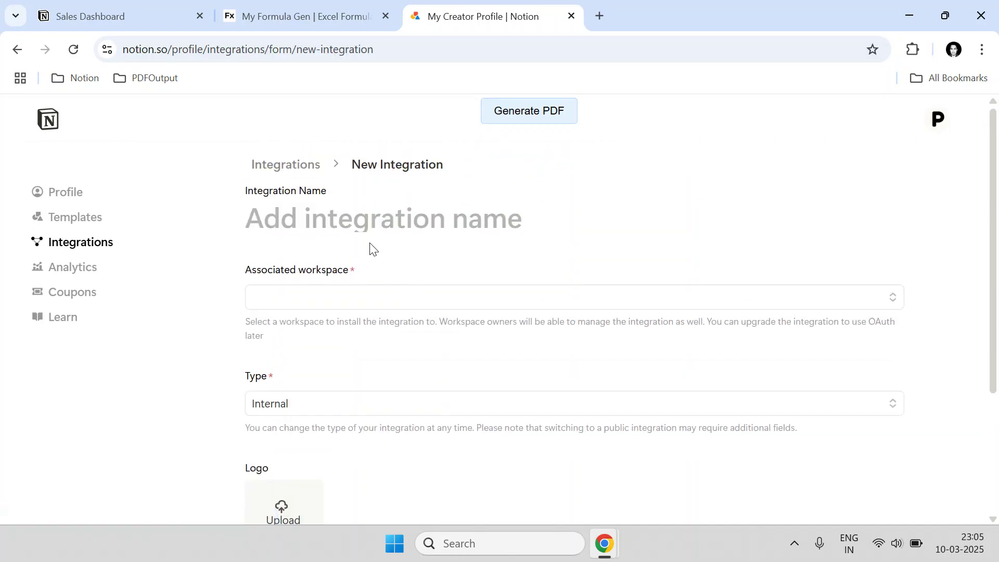
{"action": "left_click", "coordinate": [366, 225]}
{"action": "type", "text": "My"}
{"action": "key", "text": "BackSpace"}
{"action": "key", "text": "BackSpace"}
{"action": "type", "text": "SUM Formula Key"}
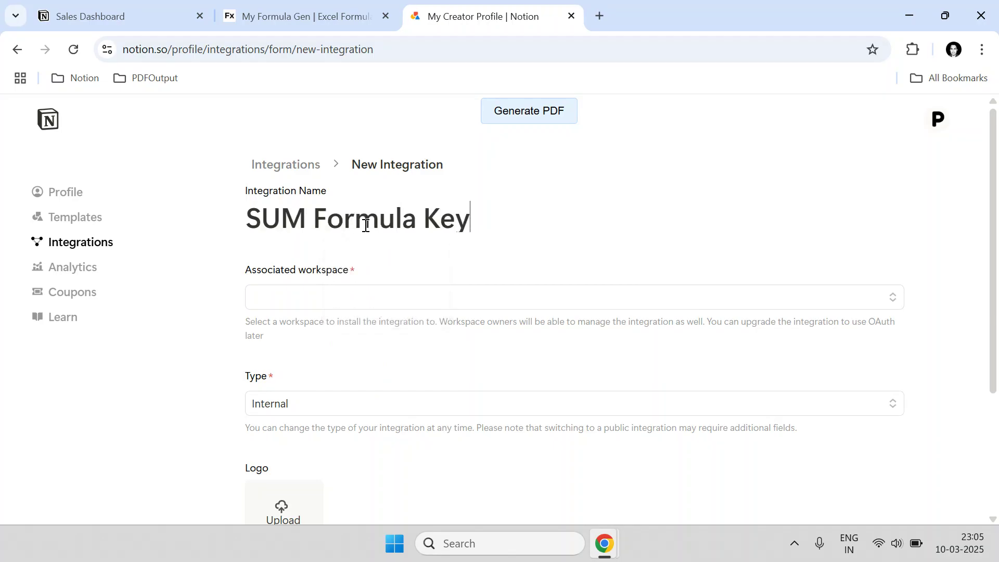
- Assign the integration to the workspace and save it, dismissing the success message
{"action": "left_click", "coordinate": [359, 300]}
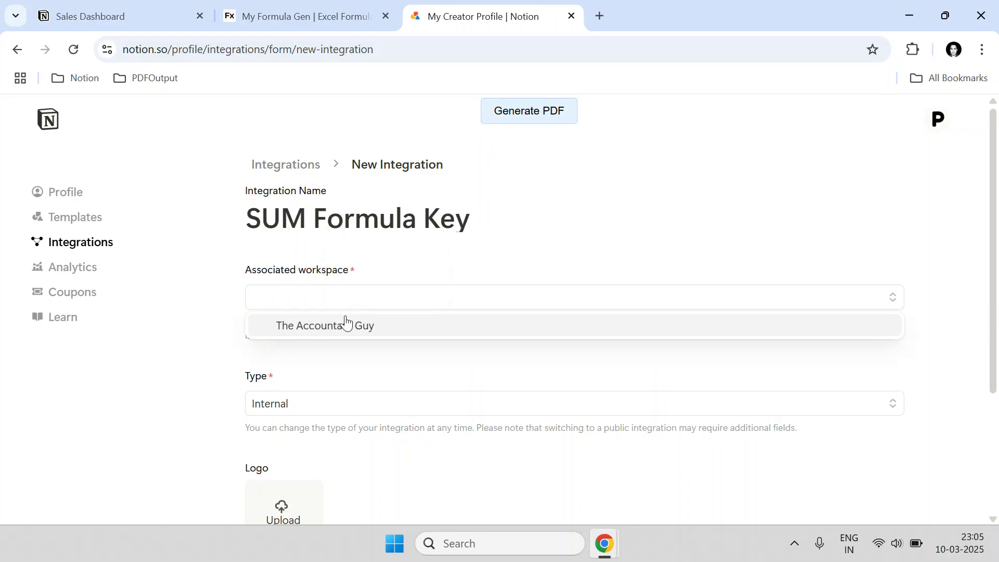
{"action": "left_click", "coordinate": [323, 327]}
{"action": "left_click", "coordinate": [63, 15]}
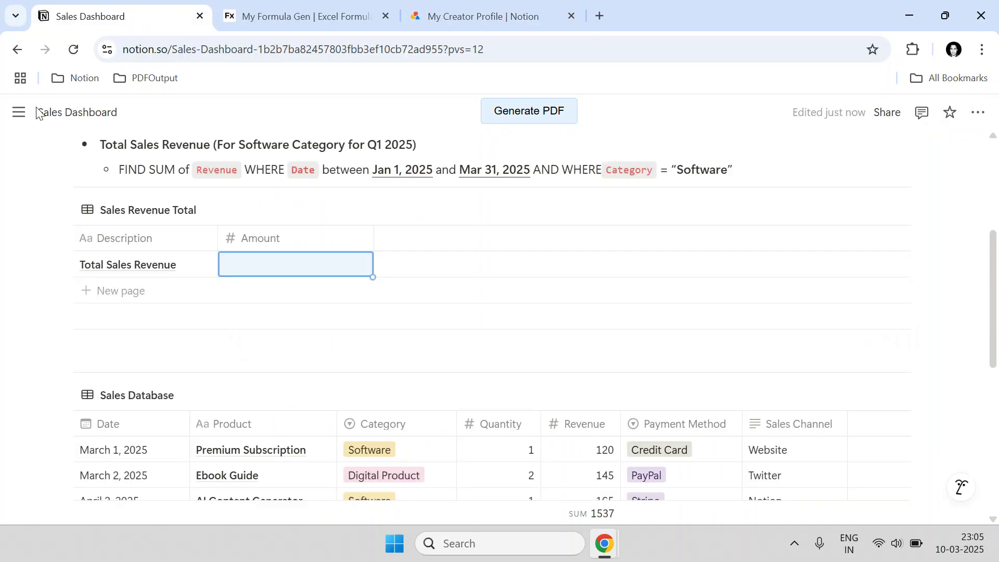
{"action": "mouse_move", "coordinate": [28, 136]}
{"action": "left_click", "coordinate": [479, 16]}
{"action": "scroll", "coordinate": [430, 413], "scroll_direction": "down", "scroll_amount": 3}
{"action": "left_click", "coordinate": [866, 421]}
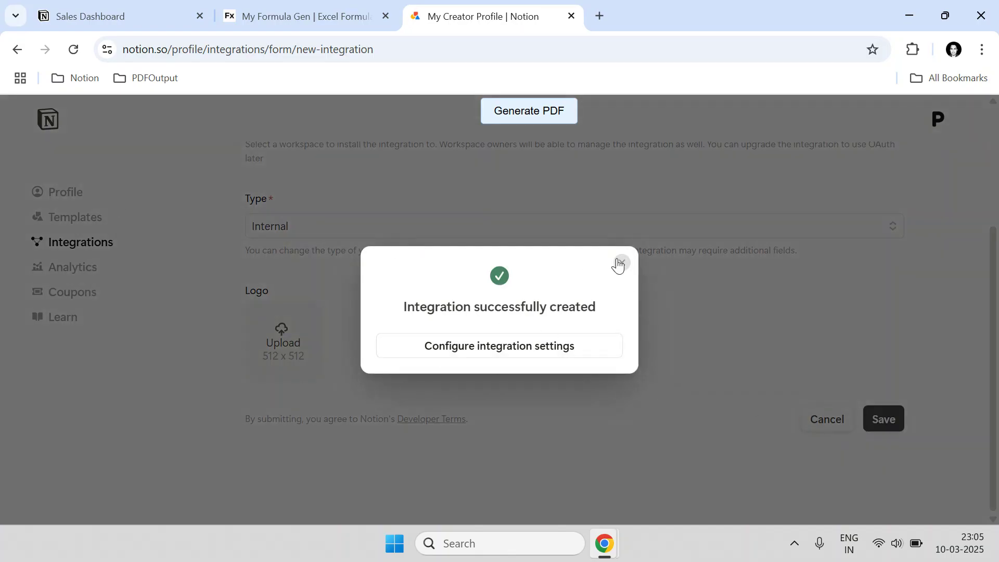
{"action": "left_click", "coordinate": [620, 263]}
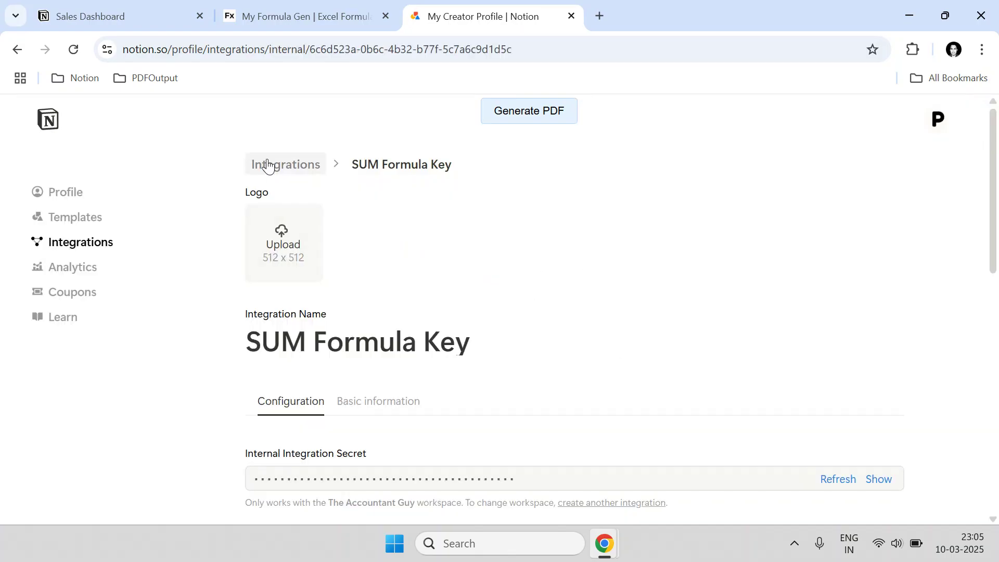
- Open the SUM Formula Key integration and copy its internal integration secret
{"action": "left_click", "coordinate": [265, 163]}
{"action": "scroll", "coordinate": [354, 281], "scroll_direction": "down", "scroll_amount": 3}
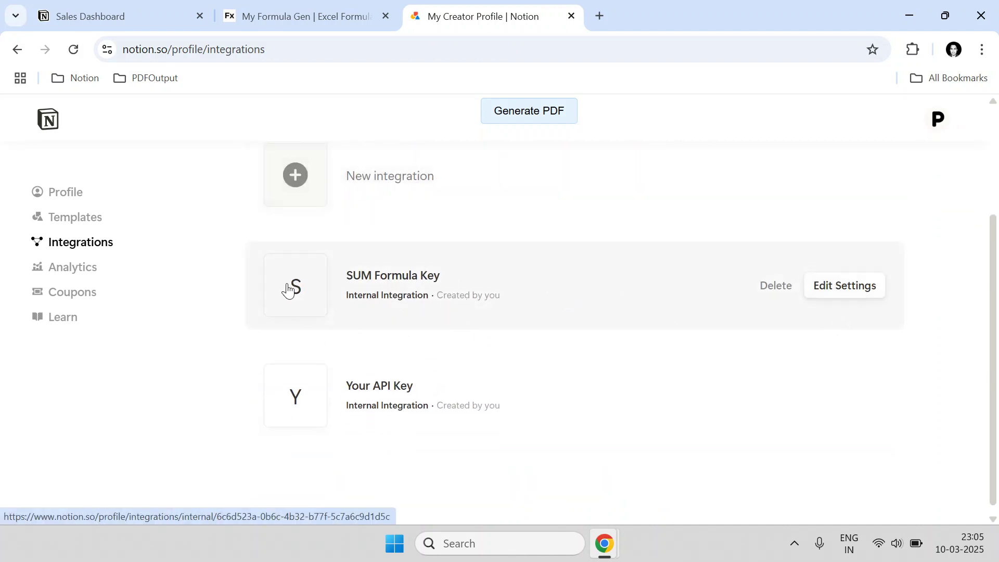
{"action": "left_click", "coordinate": [576, 295]}
{"action": "scroll", "coordinate": [254, 258], "scroll_direction": "down", "scroll_amount": 4}
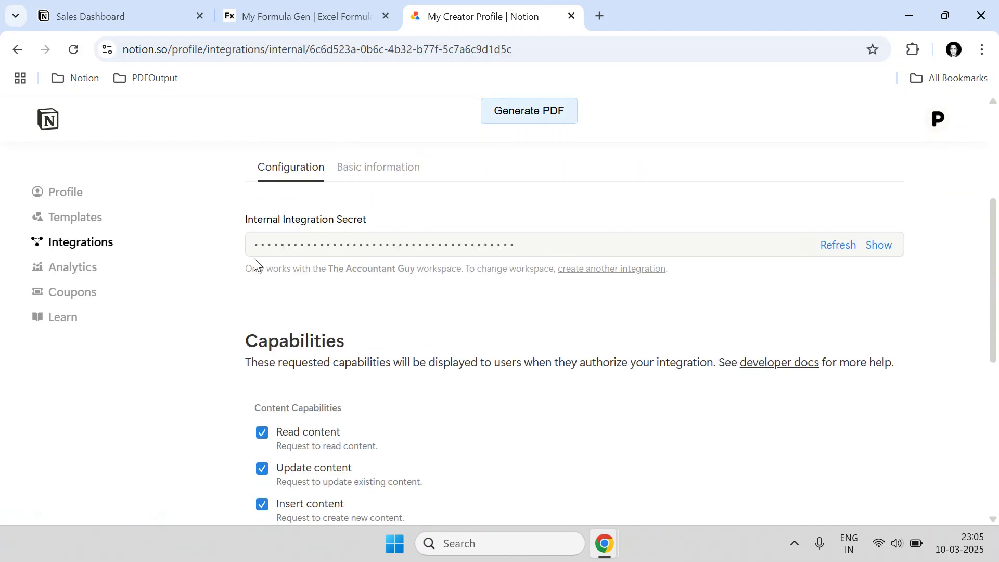
{"action": "left_click_drag", "start_coordinate": [235, 229], "coordinate": [370, 225]}
{"action": "left_click", "coordinate": [380, 223]}
{"action": "scroll", "coordinate": [549, 245], "scroll_direction": "up", "scroll_amount": 3}
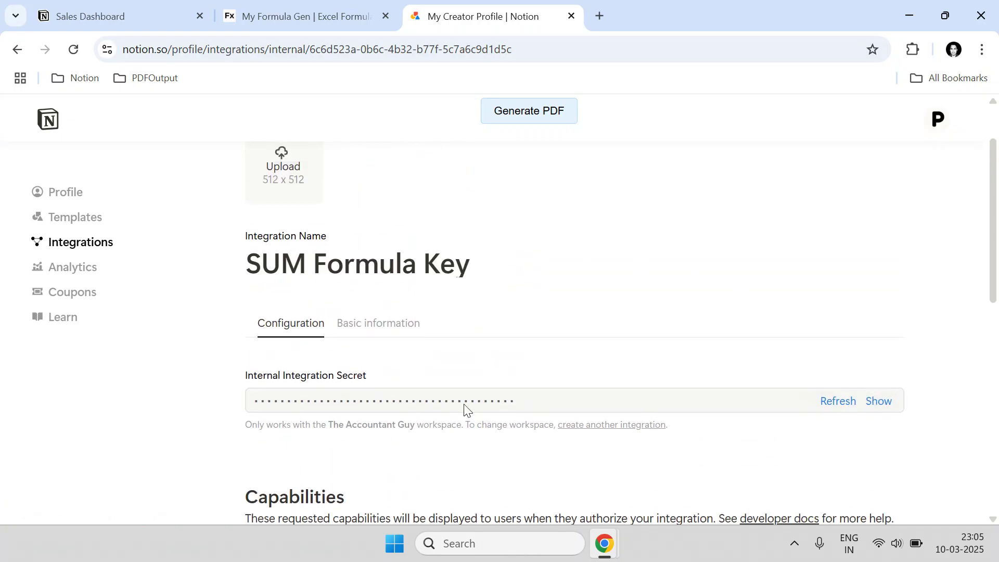
{"action": "left_click", "coordinate": [879, 401]}
{"action": "left_click_drag", "start_coordinate": [613, 394], "coordinate": [263, 393]}
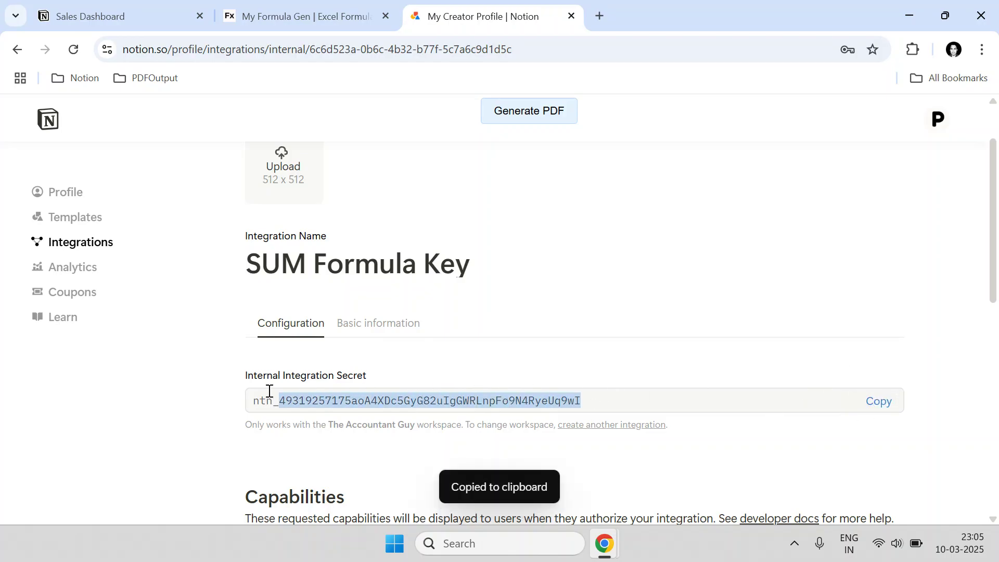
- Paste the copied secret over MyFormulaGen's existing Notion API key and save settings
{"action": "left_click", "coordinate": [876, 404]}
{"action": "left_click", "coordinate": [281, 15]}
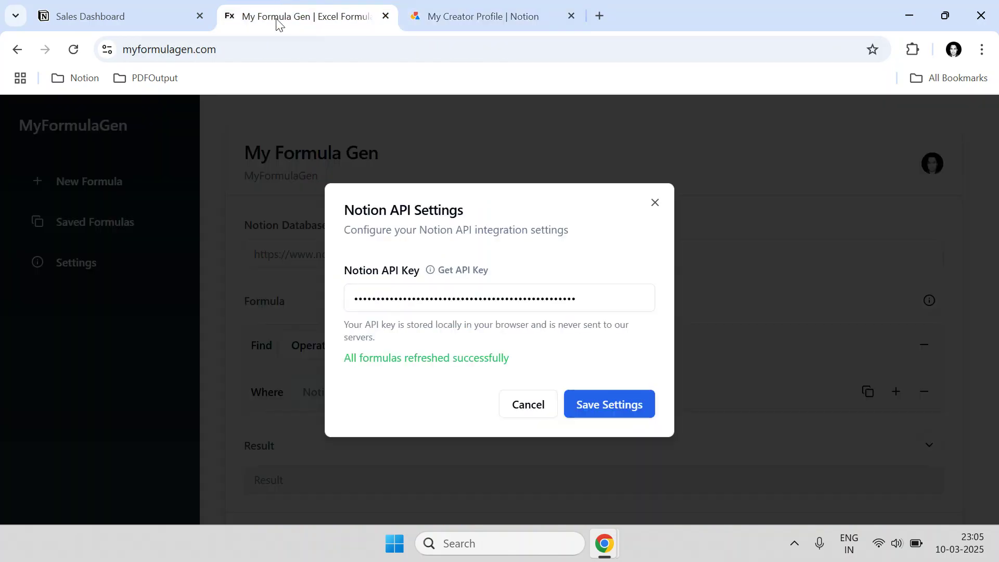
{"action": "left_click_drag", "start_coordinate": [591, 293], "coordinate": [352, 295]}
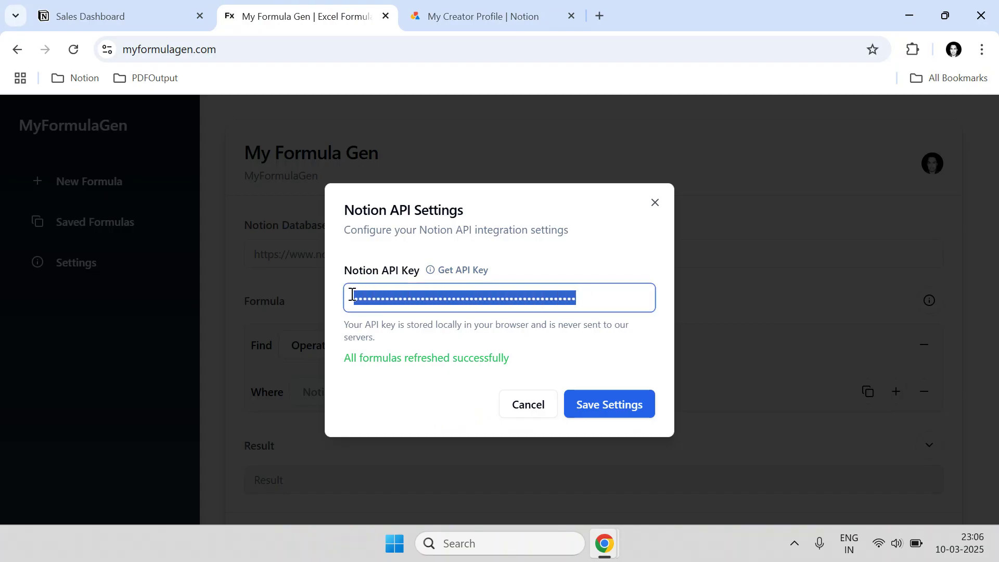
{"action": "key", "text": "ctrl+v"}
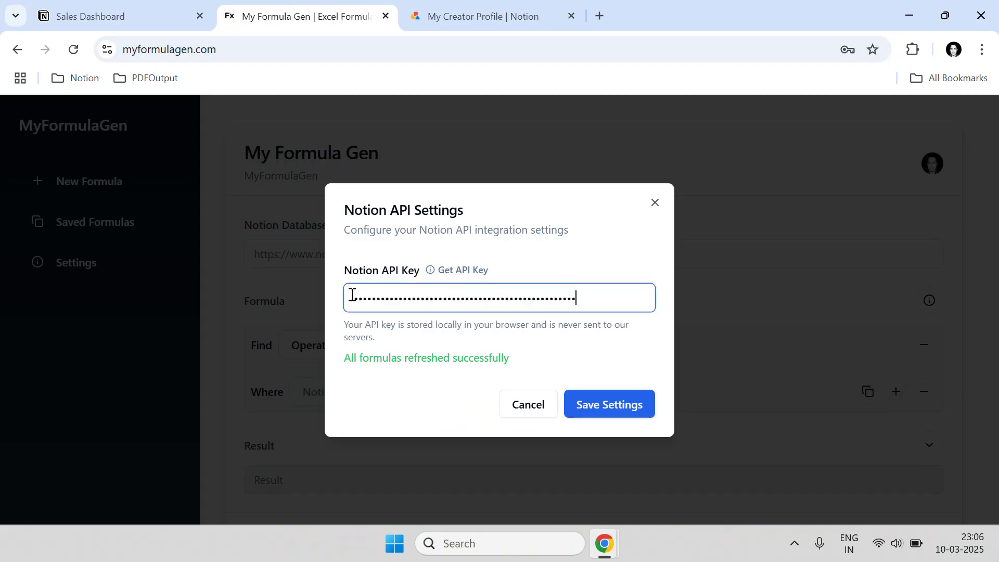
{"action": "left_click", "coordinate": [634, 420]}
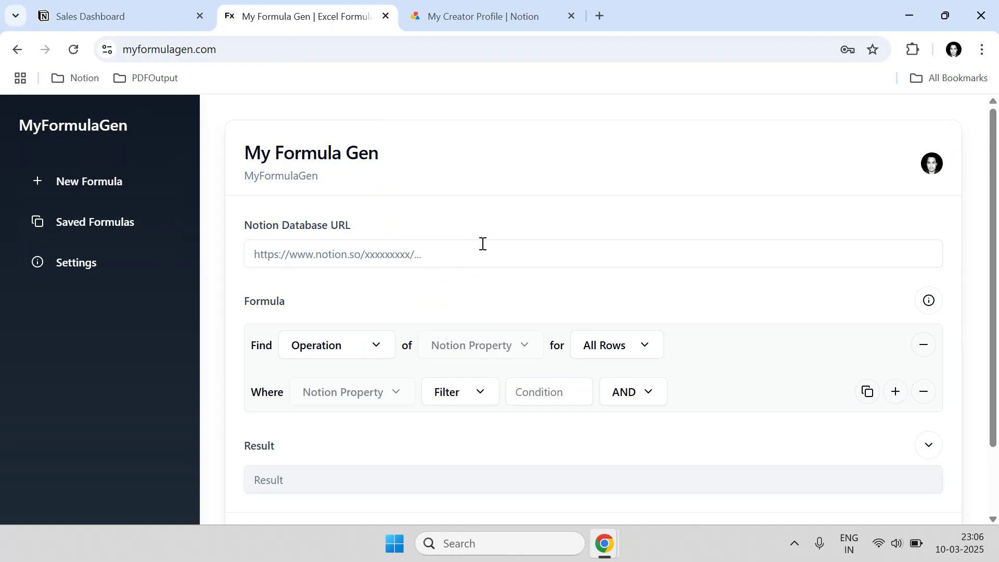
- Return to the Sales Dashboard page and open its ••• actions menu
{"action": "left_click", "coordinate": [136, 5]}
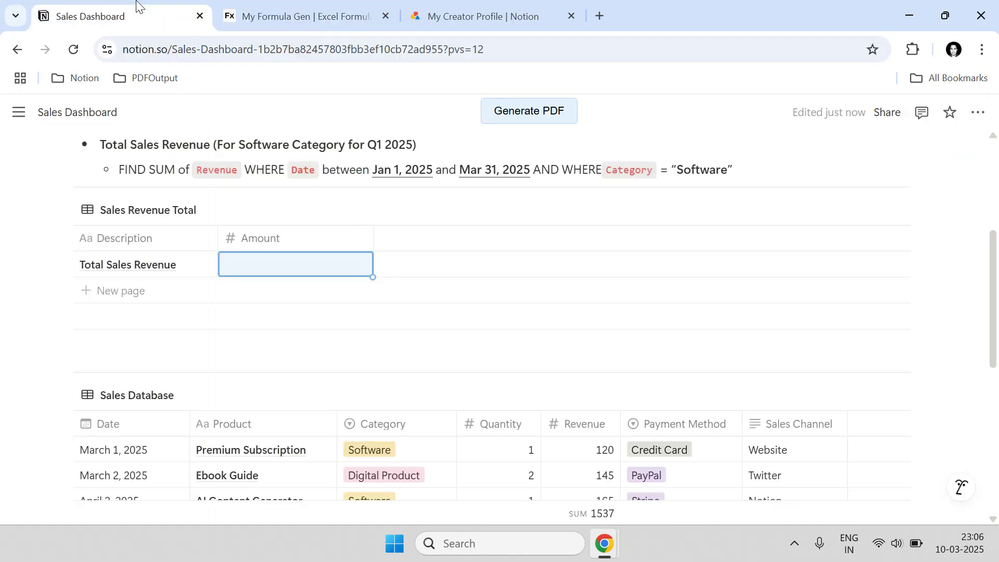
{"action": "scroll", "coordinate": [182, 235], "scroll_direction": "down", "scroll_amount": 1}
{"action": "scroll", "coordinate": [157, 225], "scroll_direction": "up", "scroll_amount": 1}
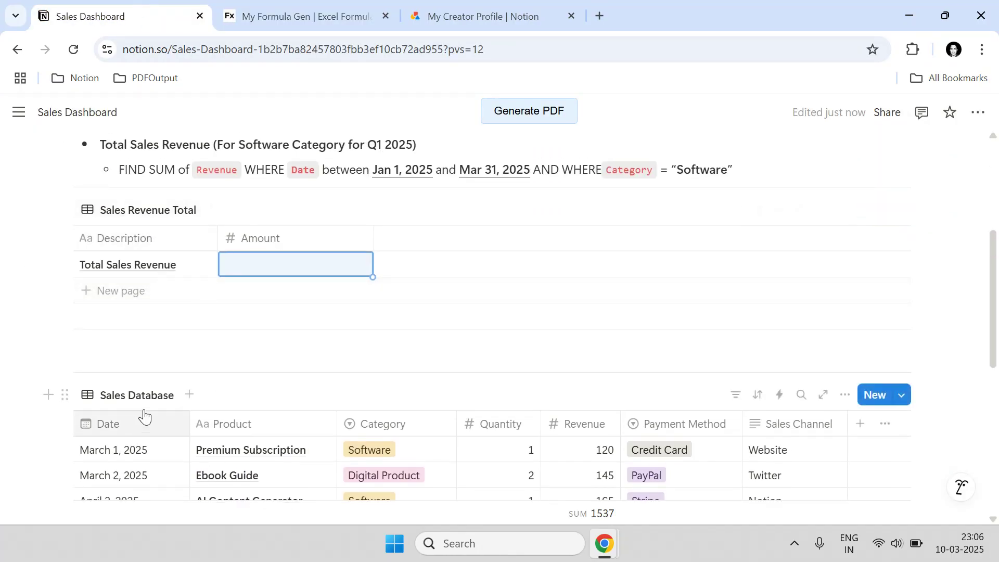
{"action": "scroll", "coordinate": [130, 404], "scroll_direction": "up", "scroll_amount": 5}
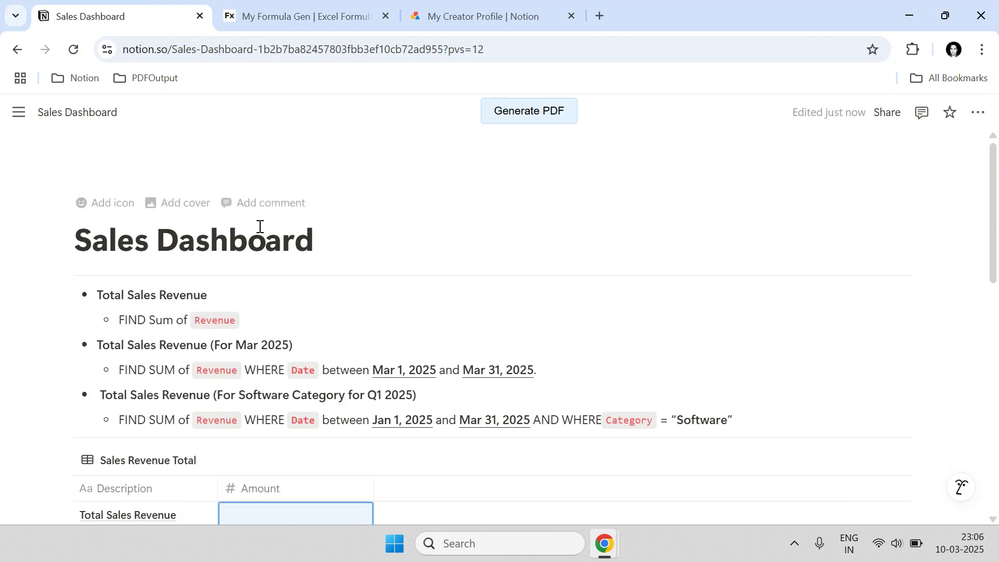
{"action": "mouse_move", "coordinate": [2, 268]}
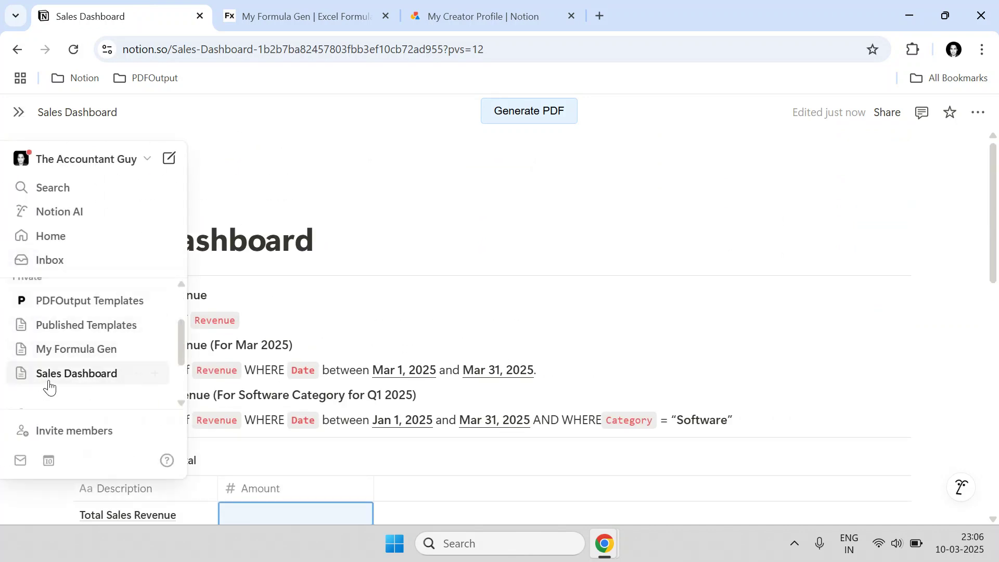
{"action": "scroll", "coordinate": [312, 359], "scroll_direction": "down", "scroll_amount": 3}
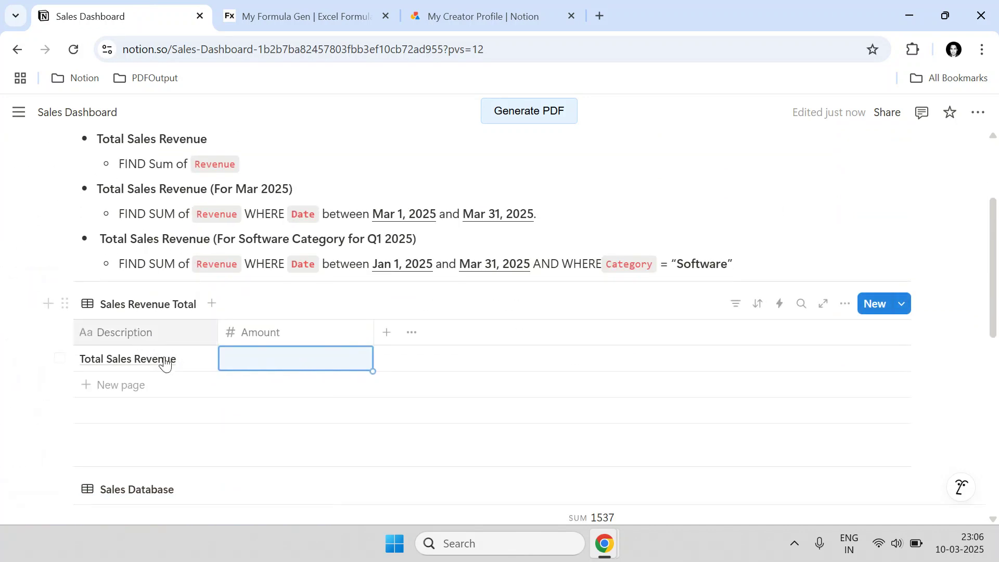
{"action": "scroll", "coordinate": [179, 350], "scroll_direction": "down", "scroll_amount": 3}
{"action": "scroll", "coordinate": [159, 287], "scroll_direction": "up", "scroll_amount": 5}
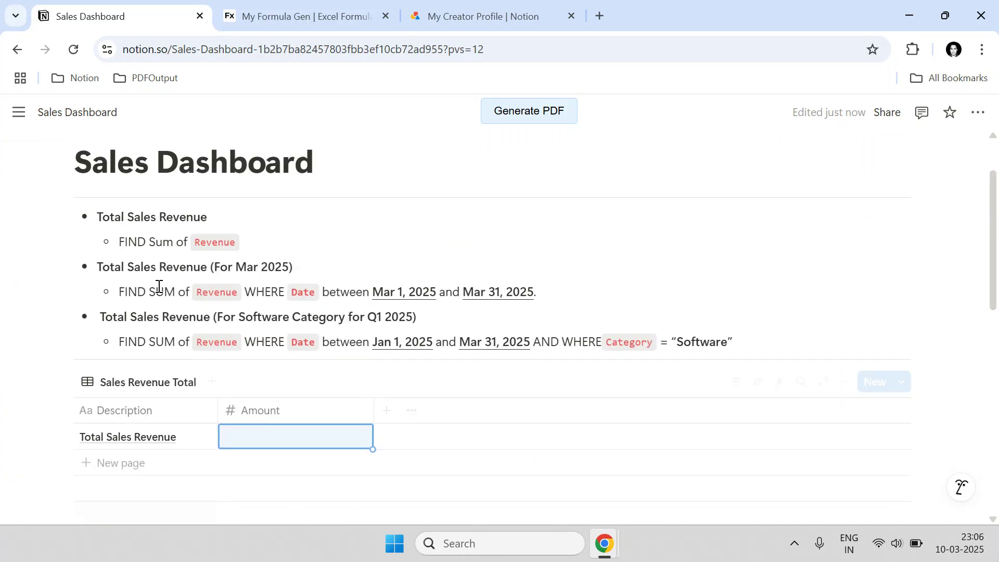
{"action": "left_click", "coordinate": [978, 113]}
{"action": "scroll", "coordinate": [912, 205], "scroll_direction": "down", "scroll_amount": 4}
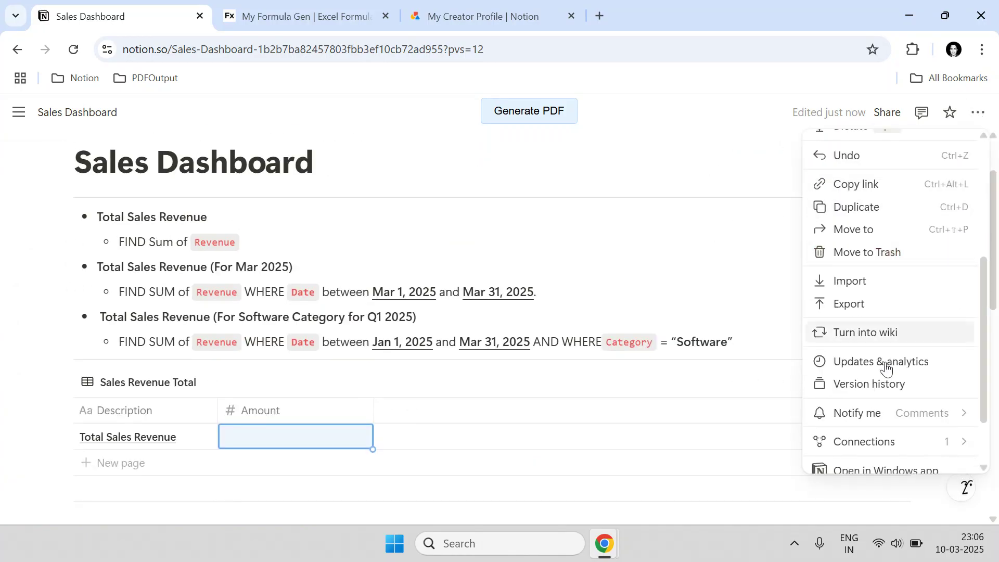
{"action": "scroll", "coordinate": [884, 364], "scroll_direction": "down", "scroll_amount": 2}
- Search 'sum' in Connections and confirm connecting SUM Formula Key to the page
{"action": "mouse_move", "coordinate": [880, 369]}
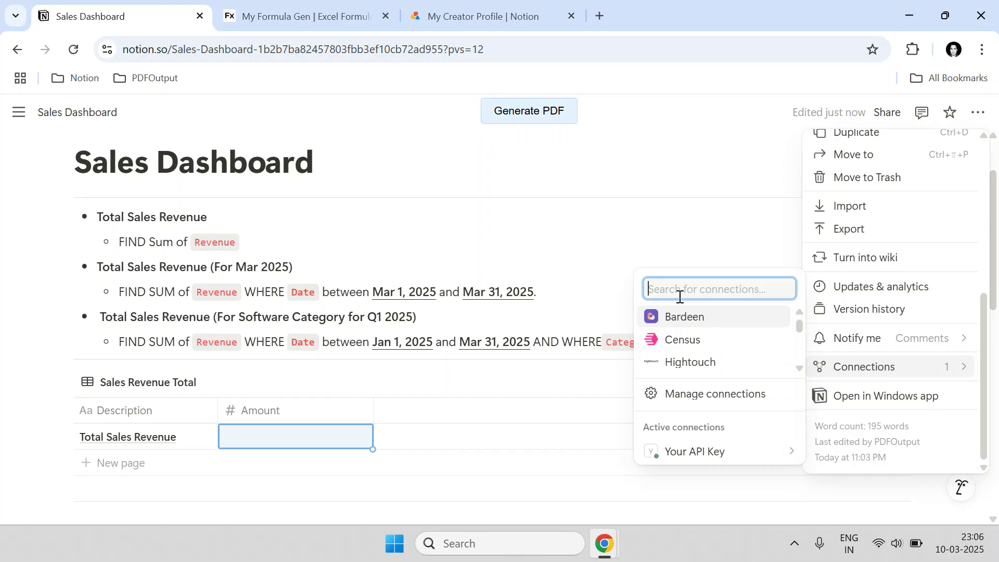
{"action": "type", "text": "sum"}
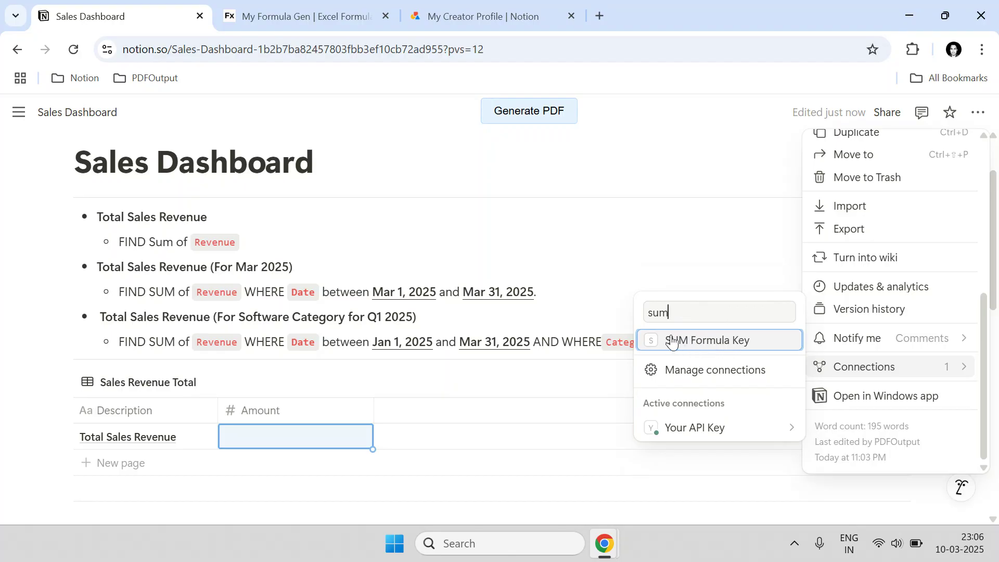
{"action": "left_click", "coordinate": [699, 349]}
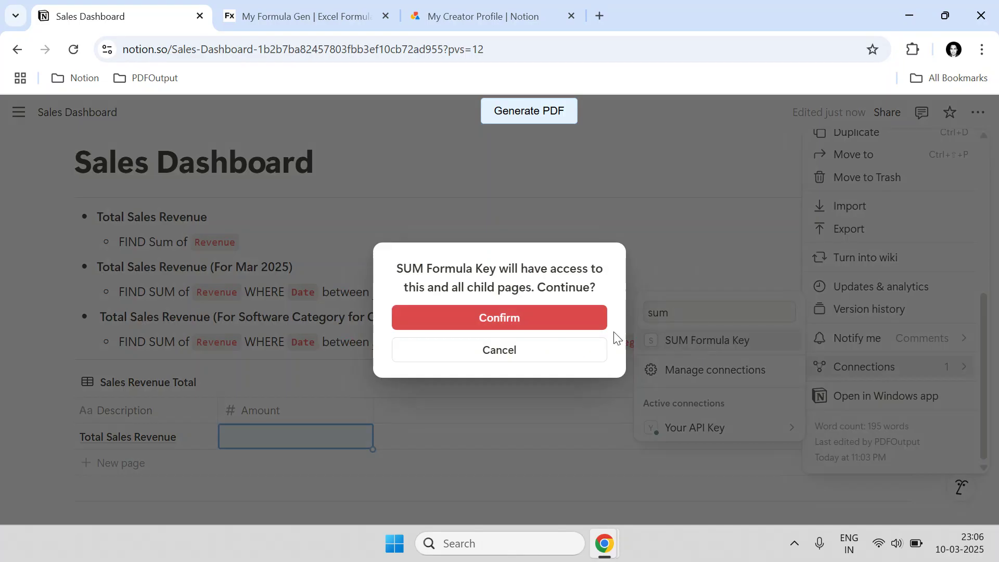
{"action": "left_click", "coordinate": [522, 322]}
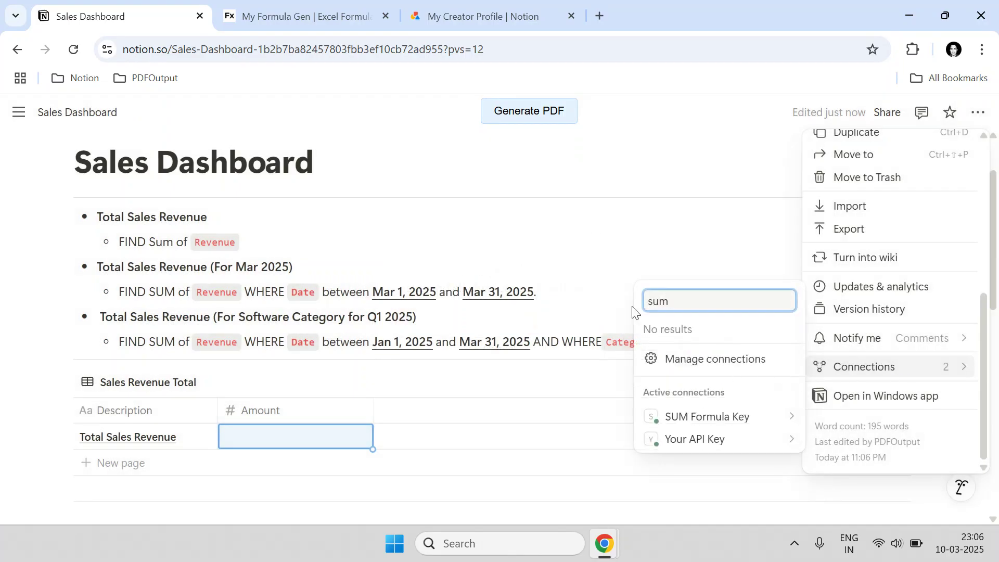
{"action": "mouse_move", "coordinate": [718, 424]}
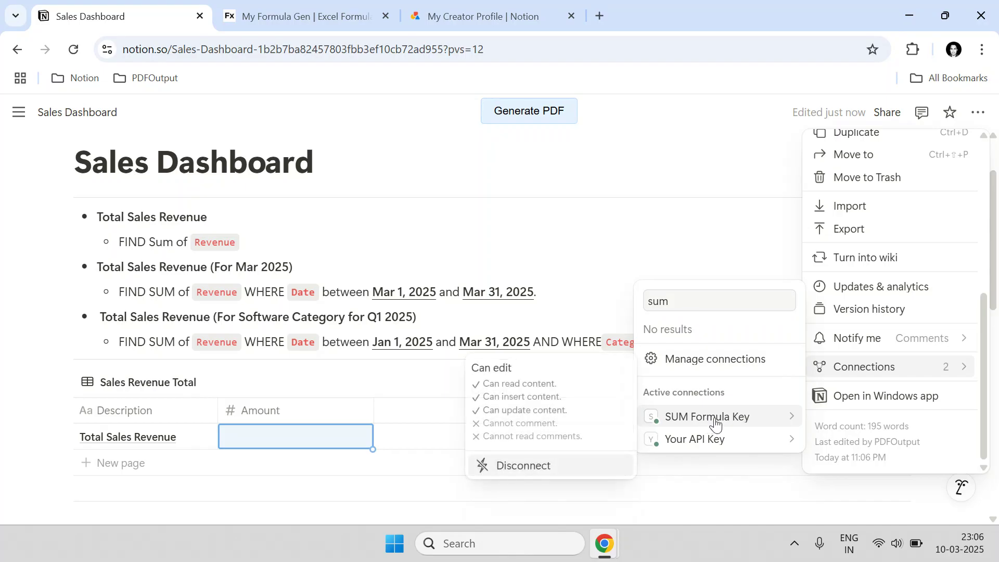
{"action": "left_click", "coordinate": [421, 302]}
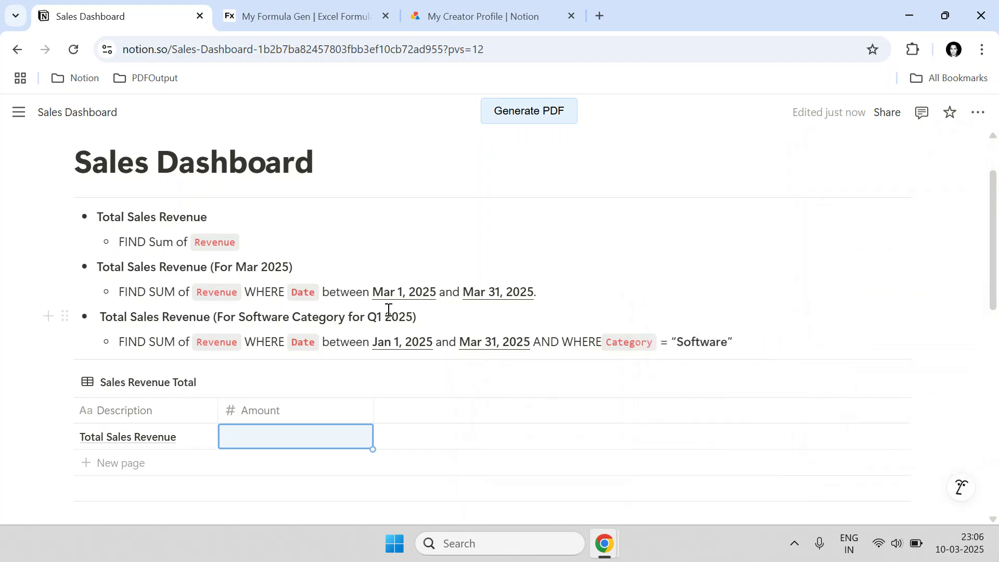
- Select MyFormulaGen's Notion database address field, then go back to the Sales Dashboard
{"action": "scroll", "coordinate": [326, 214], "scroll_direction": "down", "scroll_amount": 5}
{"action": "scroll", "coordinate": [192, 249], "scroll_direction": "up", "scroll_amount": 2}
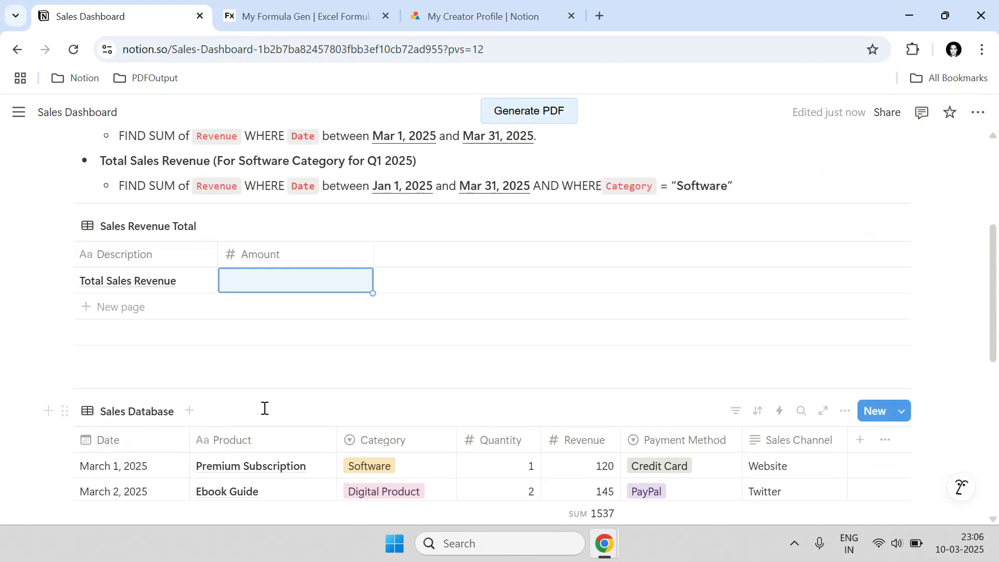
{"action": "scroll", "coordinate": [208, 276], "scroll_direction": "up", "scroll_amount": 4}
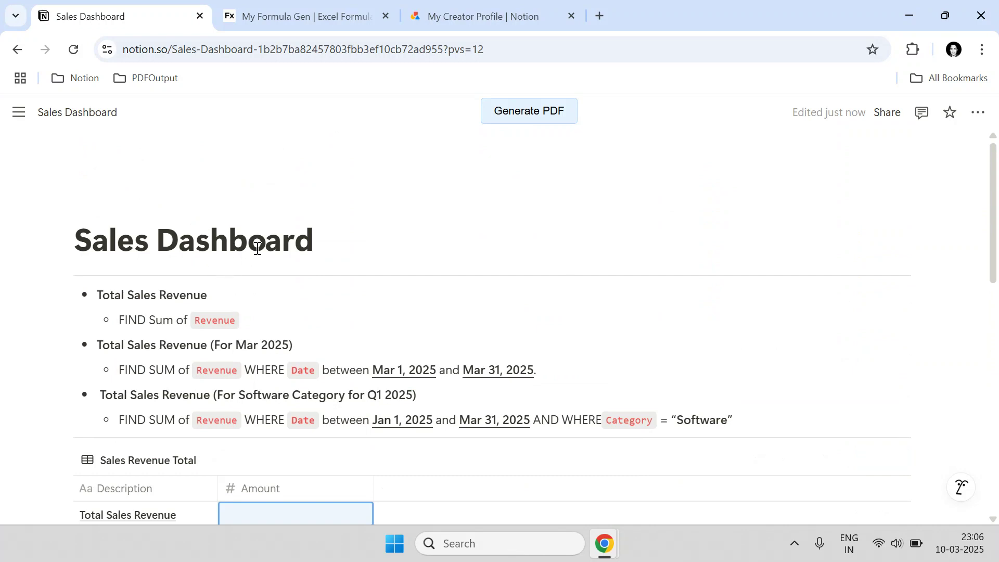
{"action": "left_click", "coordinate": [290, 15]}
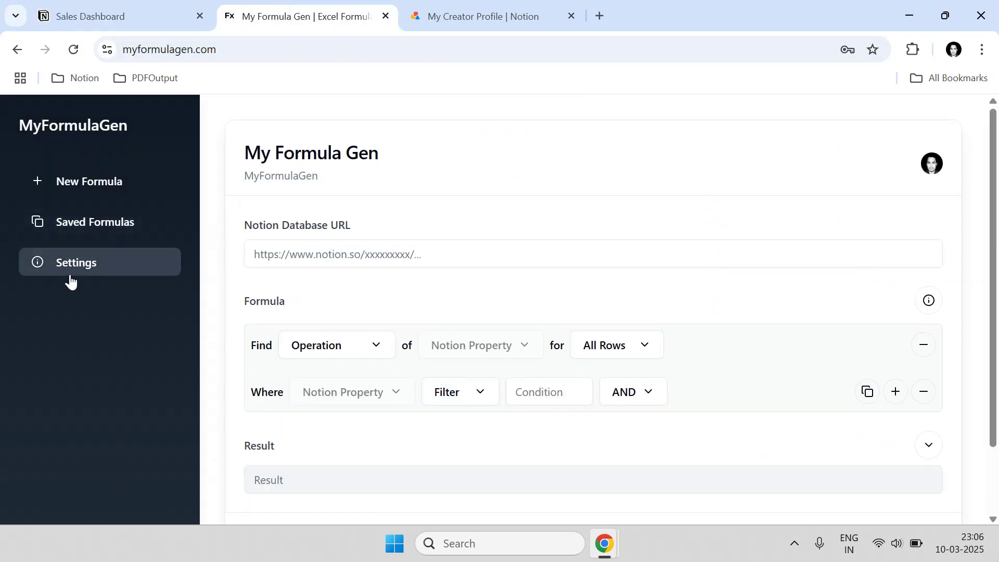
{"action": "left_click", "coordinate": [301, 255]}
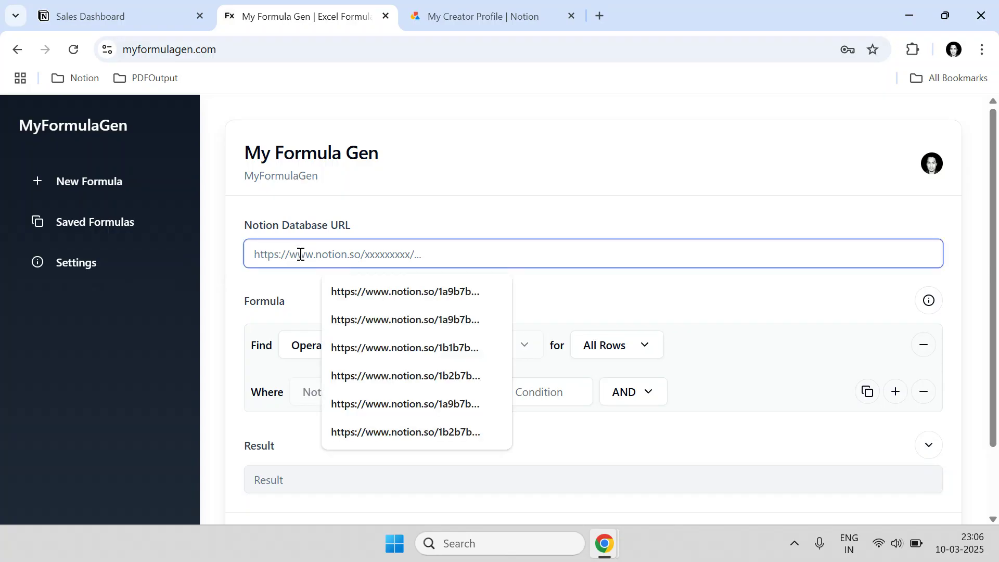
{"action": "left_click", "coordinate": [114, 13]}
- Copy the link to the Sales Database block and open a new browser tab
{"action": "scroll", "coordinate": [475, 395], "scroll_direction": "down", "scroll_amount": 3}
{"action": "scroll", "coordinate": [475, 395], "scroll_direction": "up", "scroll_amount": 5}
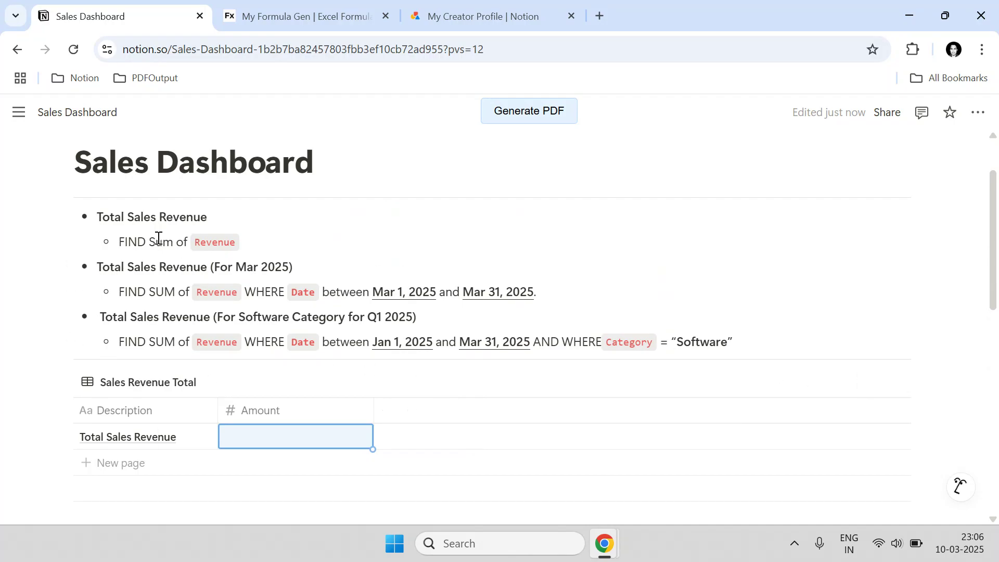
{"action": "scroll", "coordinate": [279, 390], "scroll_direction": "down", "scroll_amount": 4}
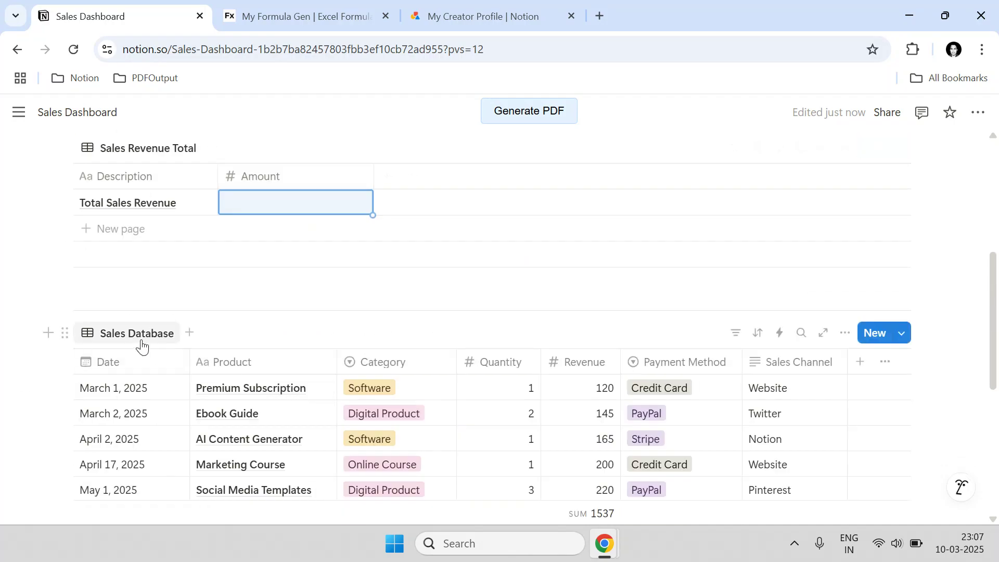
{"action": "scroll", "coordinate": [582, 364], "scroll_direction": "down", "scroll_amount": 5}
{"action": "scroll", "coordinate": [573, 333], "scroll_direction": "up", "scroll_amount": 5}
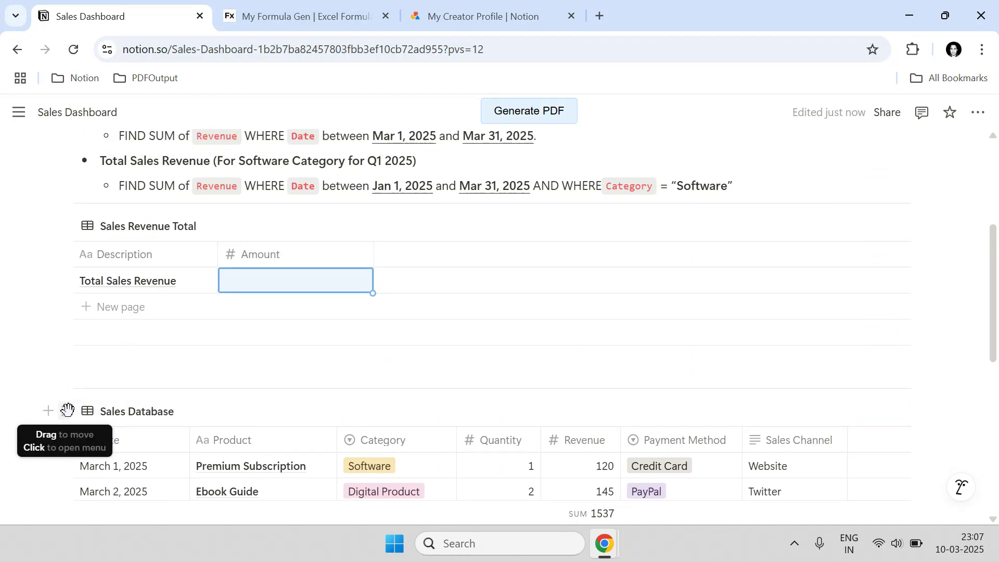
{"action": "left_click", "coordinate": [65, 411]}
{"action": "left_click", "coordinate": [123, 387]}
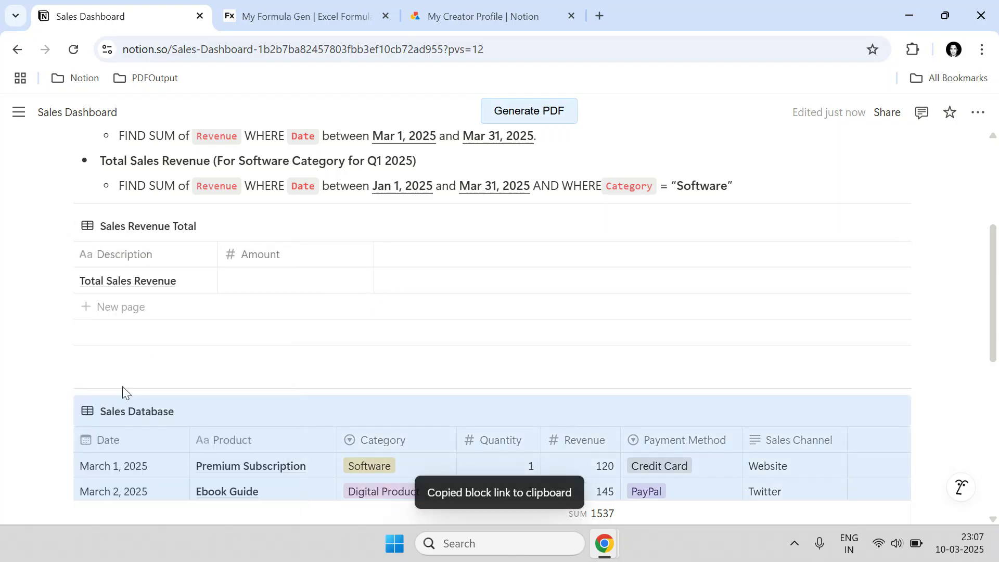
{"action": "scroll", "coordinate": [312, 463], "scroll_direction": "down", "scroll_amount": 2}
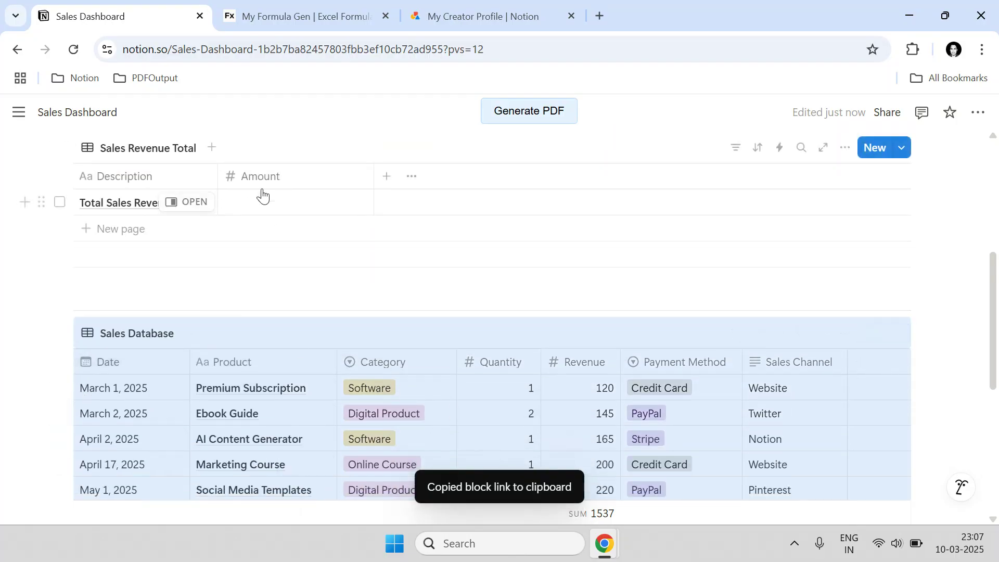
{"action": "left_click", "coordinate": [608, 21]}
- Load the copied Sales Database link and check its Connections for SUM Formula Key
{"action": "key", "text": "ctrl+v"}
{"action": "key", "text": "Return"}
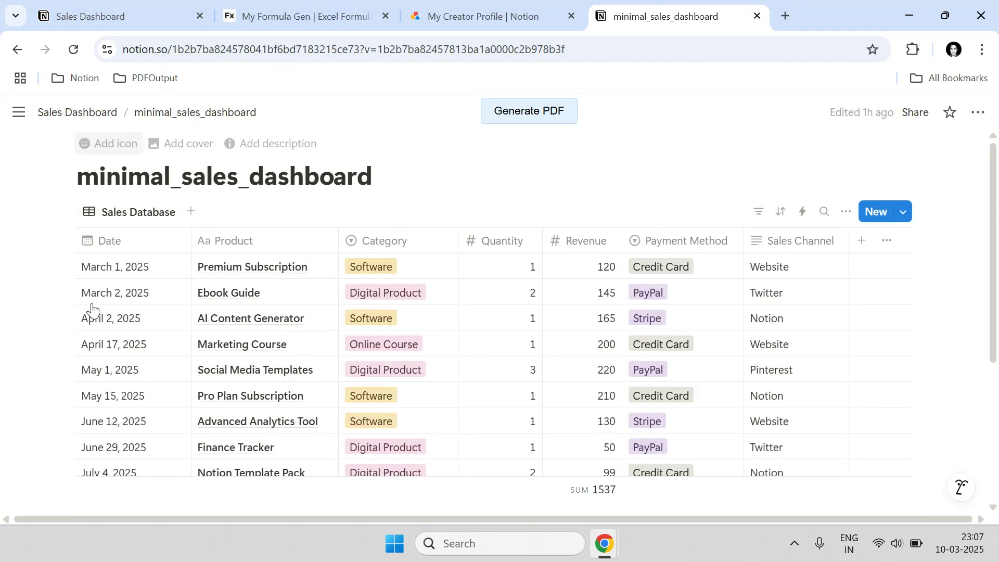
{"action": "left_click", "coordinate": [980, 114]}
{"action": "scroll", "coordinate": [964, 359], "scroll_direction": "down", "scroll_amount": 3}
{"action": "mouse_move", "coordinate": [928, 381]}
{"action": "mouse_move", "coordinate": [682, 453]}
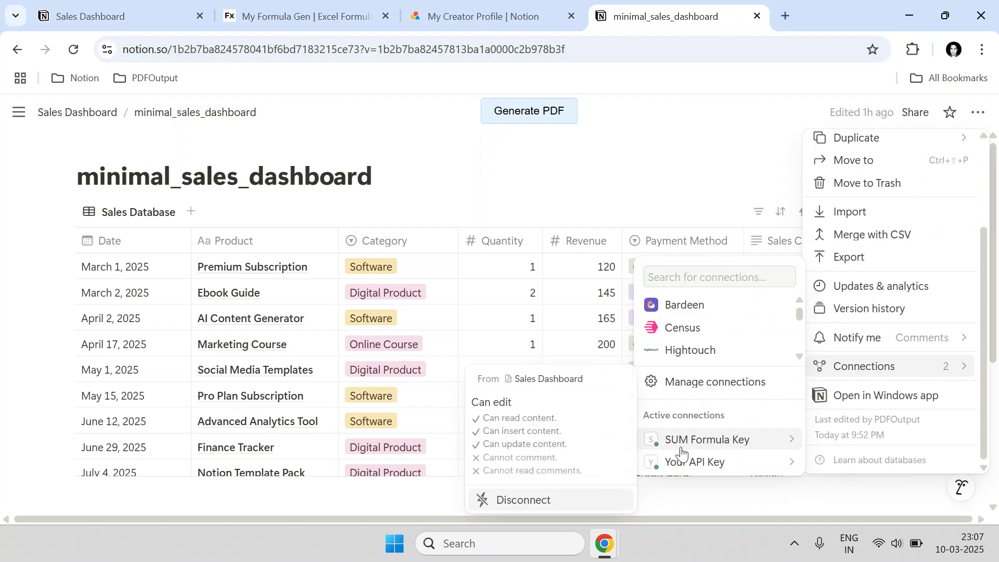
{"action": "left_click", "coordinate": [595, 194]}
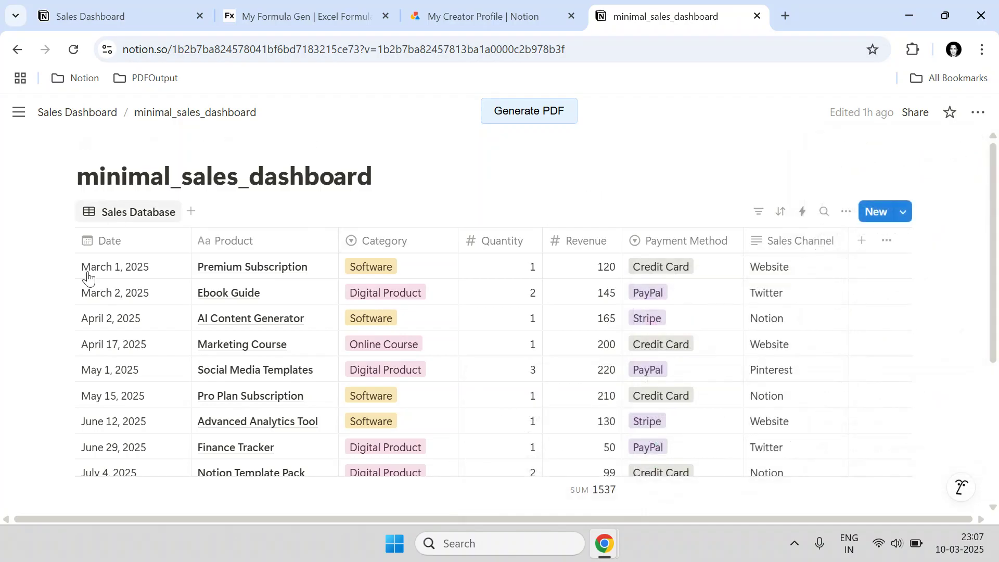
- Recheck the page's connections, then select the database page's full web address
{"action": "left_click", "coordinate": [978, 113]}
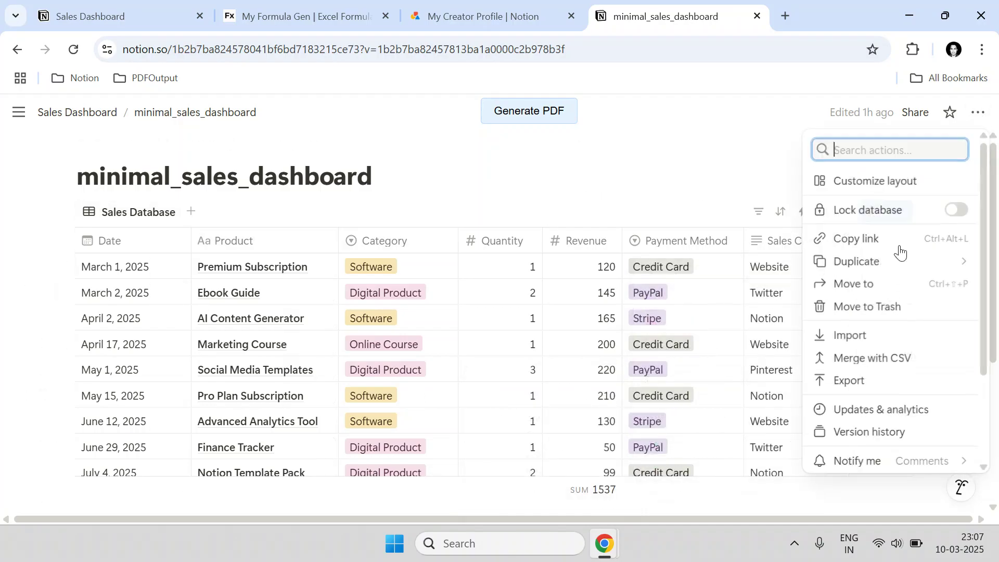
{"action": "scroll", "coordinate": [885, 359], "scroll_direction": "down", "scroll_amount": 3}
{"action": "mouse_move", "coordinate": [881, 378]}
{"action": "left_click", "coordinate": [498, 188]}
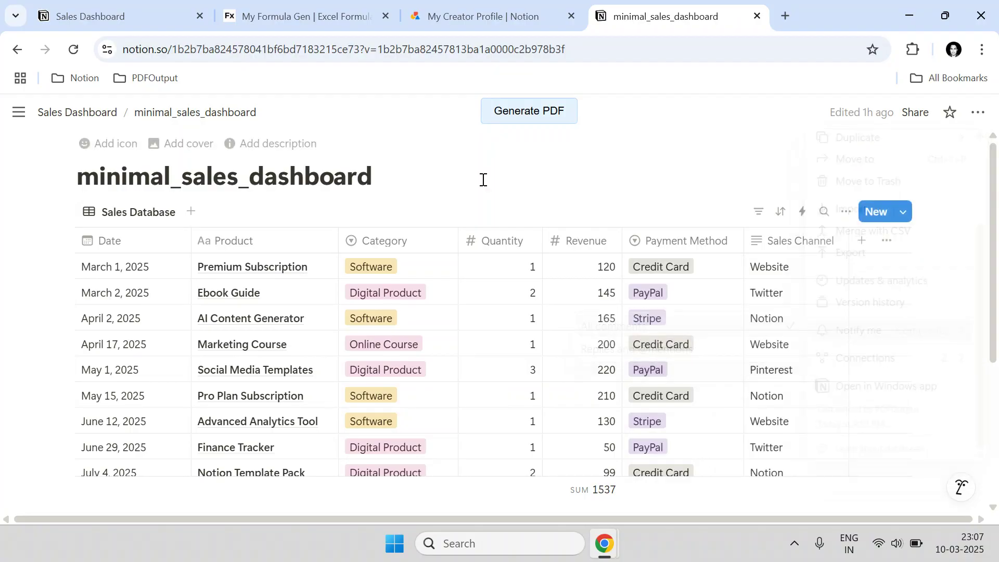
{"action": "left_click", "coordinate": [344, 52]}
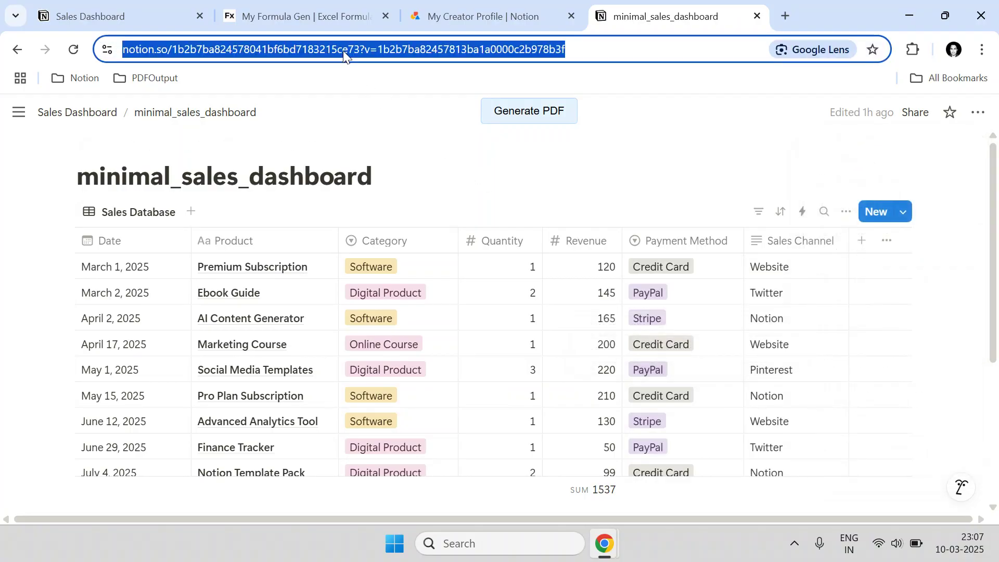
- Close the database tab and paste its address into MyFormulaGen's Notion Database URL field
{"action": "left_click", "coordinate": [757, 16]}
{"action": "left_click", "coordinate": [307, 16]}
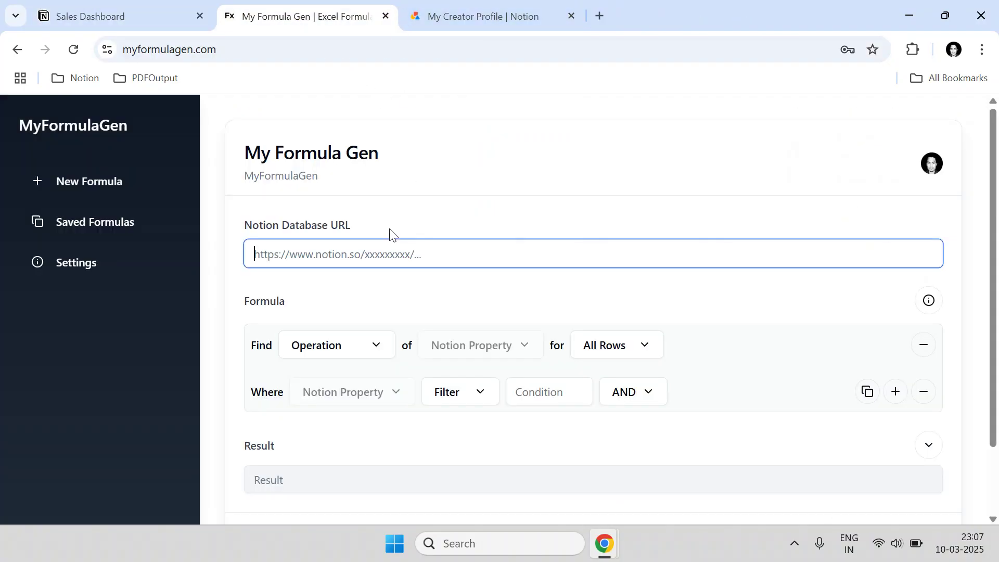
{"action": "left_click", "coordinate": [383, 250]}
{"action": "key", "text": "ctrl+v"}
{"action": "left_click", "coordinate": [528, 216]}
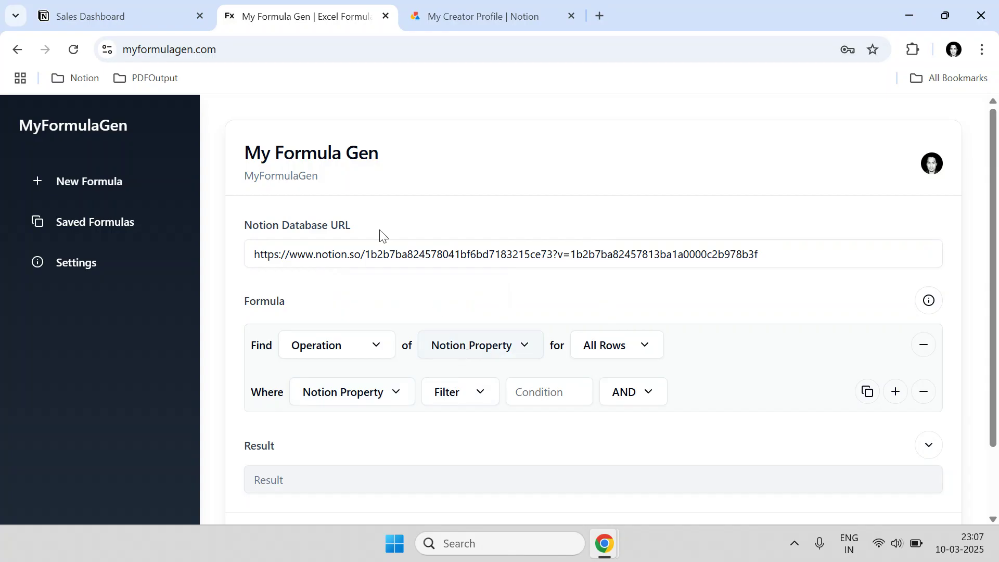
- Go back to the Notion Sales Dashboard page and look over the table
{"action": "left_click", "coordinate": [185, 8]}
{"action": "scroll", "coordinate": [203, 229], "scroll_direction": "up", "scroll_amount": 4}
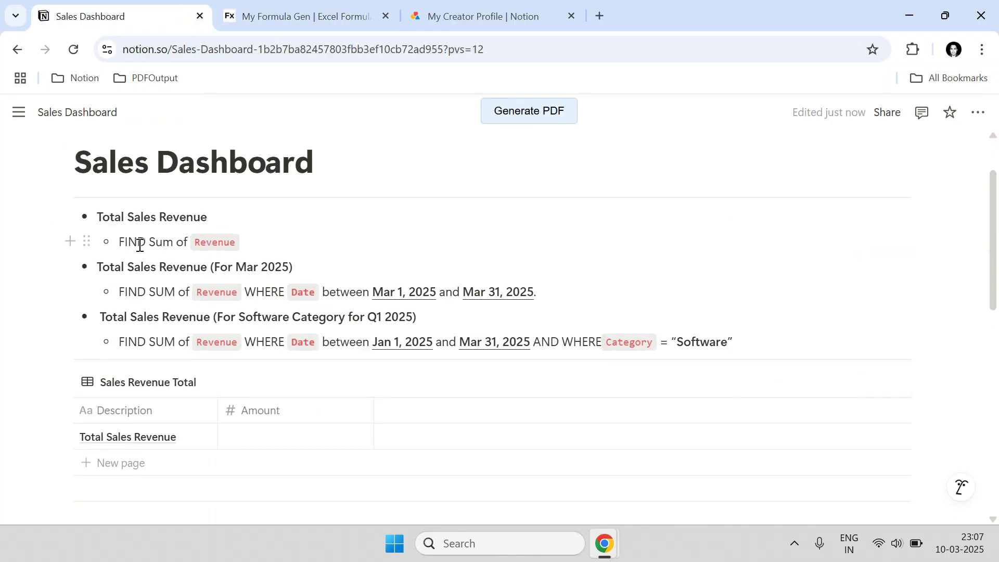
{"action": "scroll", "coordinate": [270, 286], "scroll_direction": "down", "scroll_amount": 5}
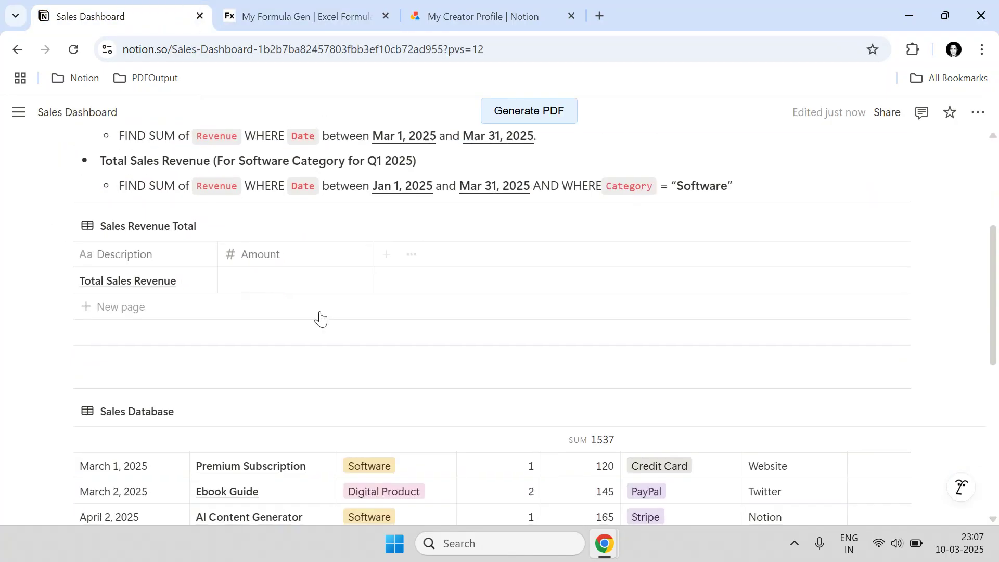
{"action": "scroll", "coordinate": [569, 363], "scroll_direction": "down", "scroll_amount": 1}
- Build a SUM of the Revenue property over All Rows in MyFormulaGen
{"action": "scroll", "coordinate": [569, 363], "scroll_direction": "up", "scroll_amount": 2}
{"action": "left_click", "coordinate": [327, 7]}
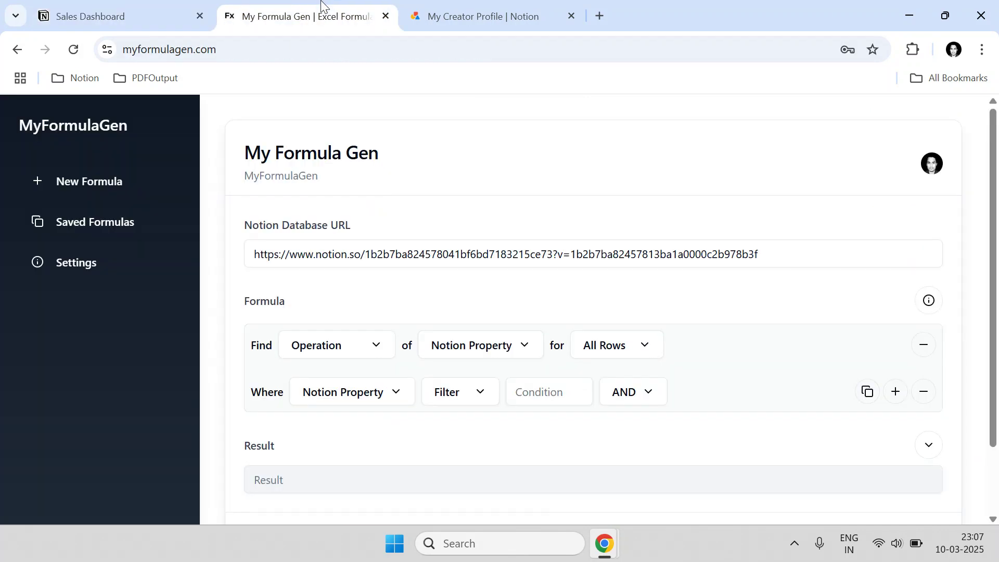
{"action": "left_click", "coordinate": [290, 344]}
{"action": "left_click", "coordinate": [300, 195]}
{"action": "left_click", "coordinate": [483, 351]}
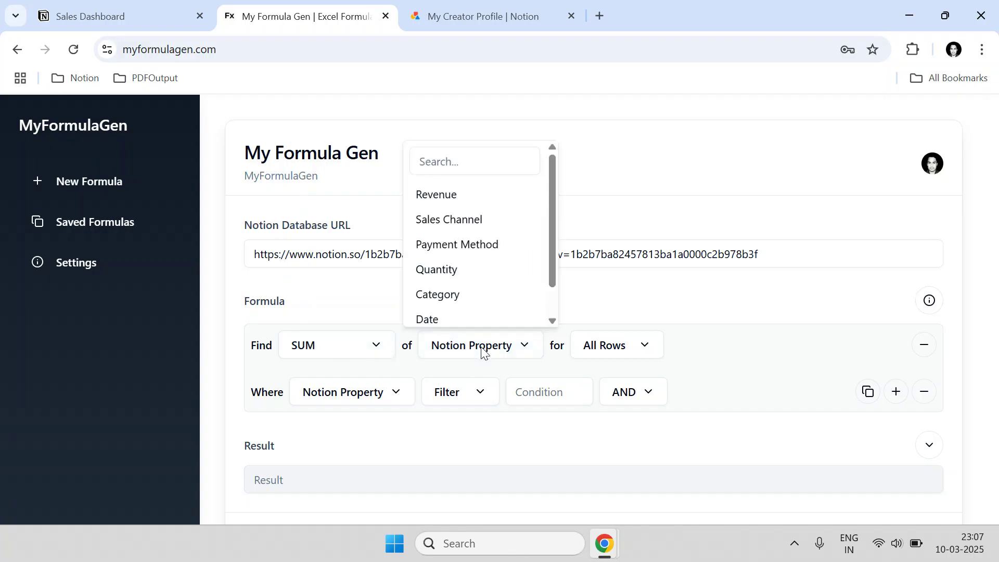
{"action": "left_click", "coordinate": [462, 198]}
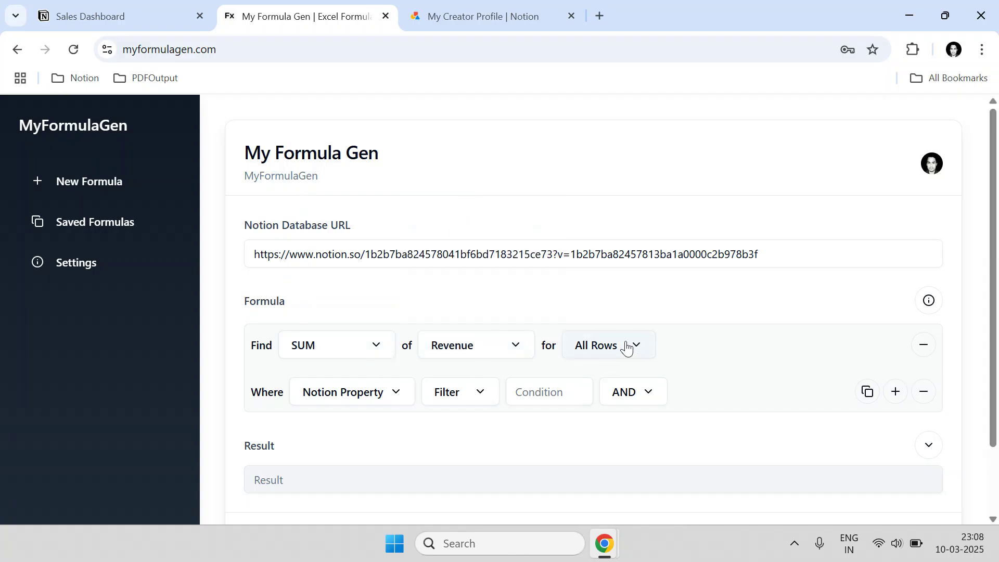
{"action": "left_click", "coordinate": [586, 348]}
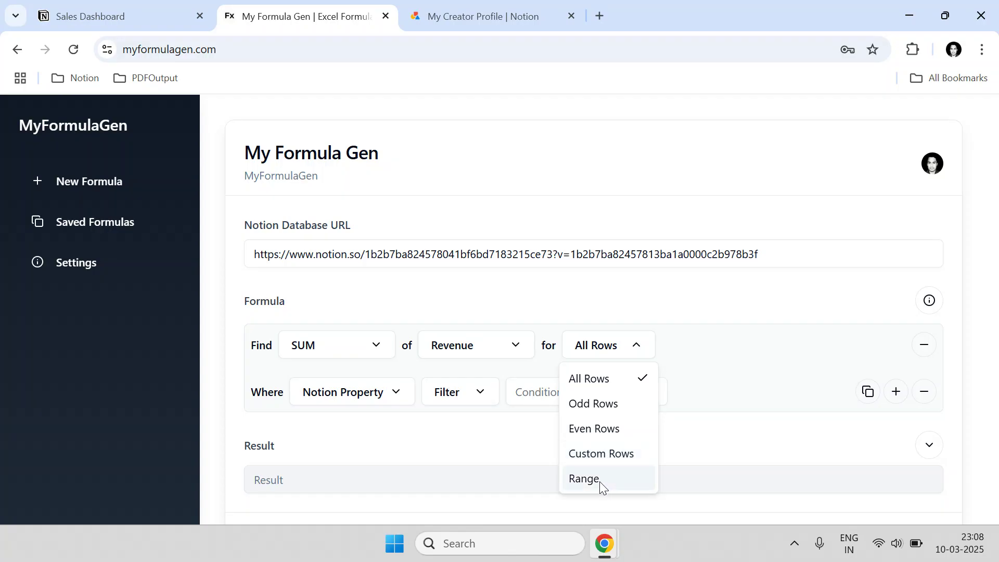
{"action": "left_click", "coordinate": [604, 382]}
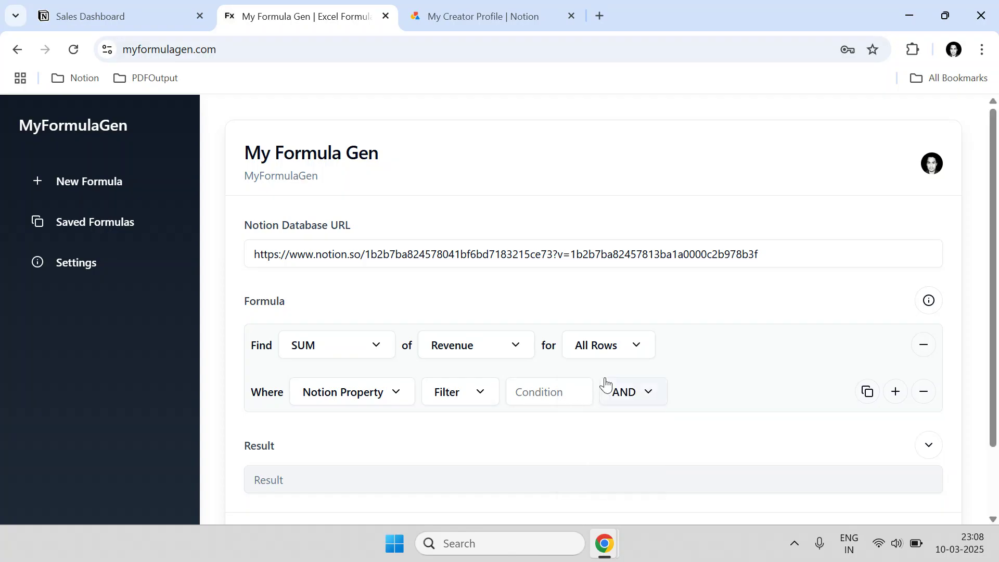
- Glance at the Sales Dashboard, then calculate the formula, getting an incomplete filter error
{"action": "left_click", "coordinate": [137, 6]}
{"action": "scroll", "coordinate": [134, 316], "scroll_direction": "down", "scroll_amount": 5}
{"action": "scroll", "coordinate": [71, 323], "scroll_direction": "up", "scroll_amount": 5}
{"action": "left_click", "coordinate": [302, 17]}
{"action": "scroll", "coordinate": [376, 442], "scroll_direction": "down", "scroll_amount": 2}
{"action": "left_click", "coordinate": [366, 470]}
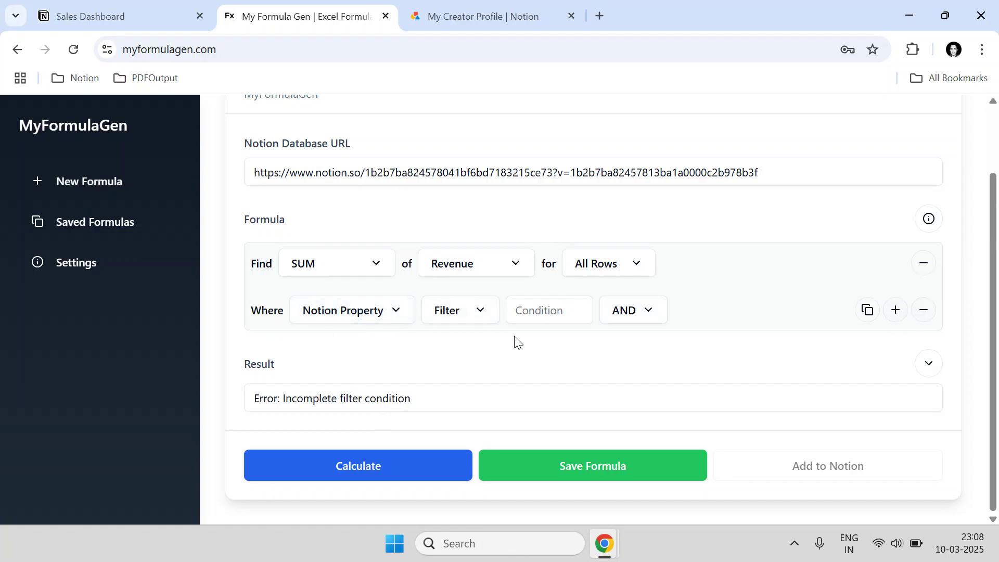
- Remove the empty Where filter row and recalculate, giving 1537.00
{"action": "left_click", "coordinate": [924, 311]}
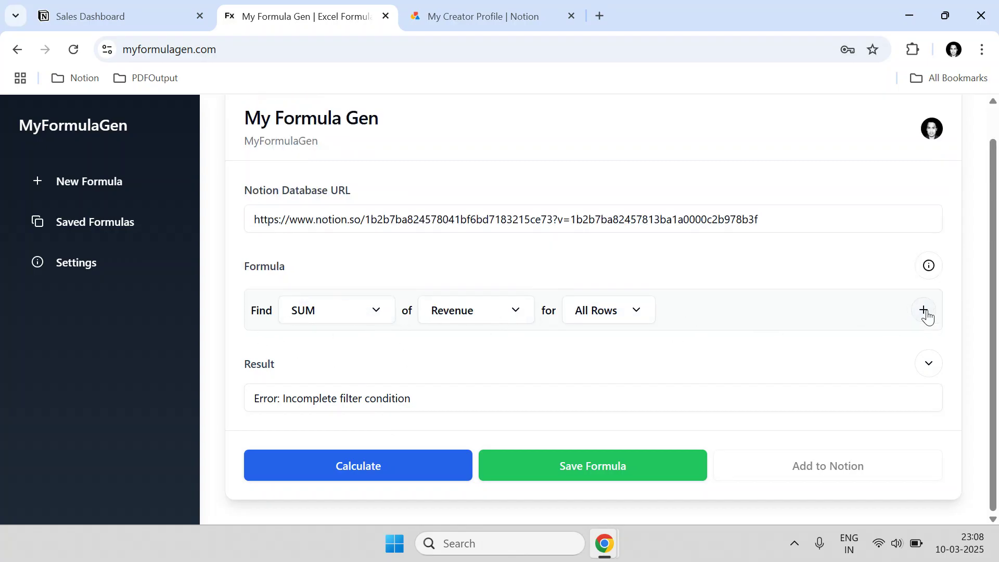
{"action": "left_click", "coordinate": [367, 463]}
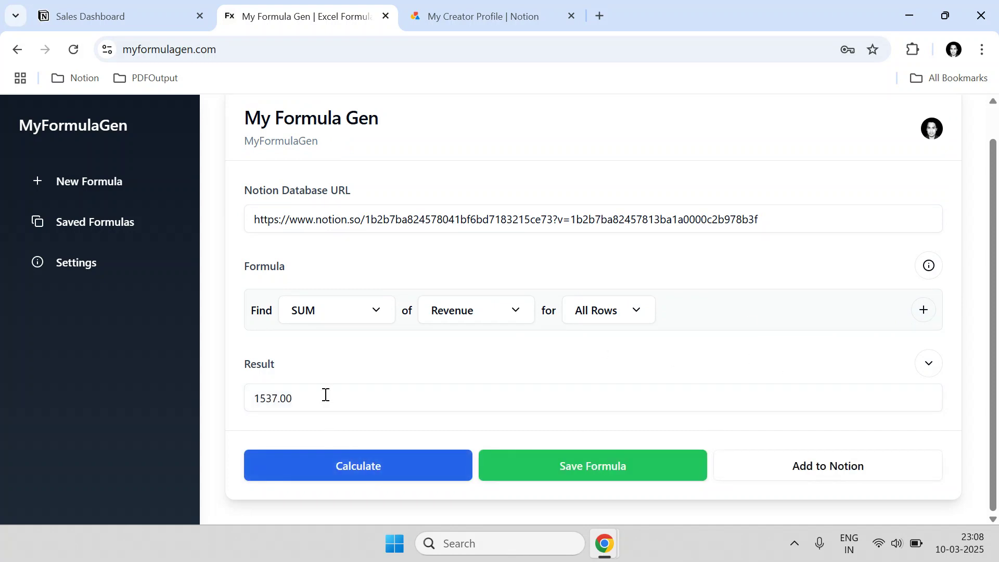
{"action": "left_click_drag", "start_coordinate": [326, 395], "coordinate": [251, 391]}
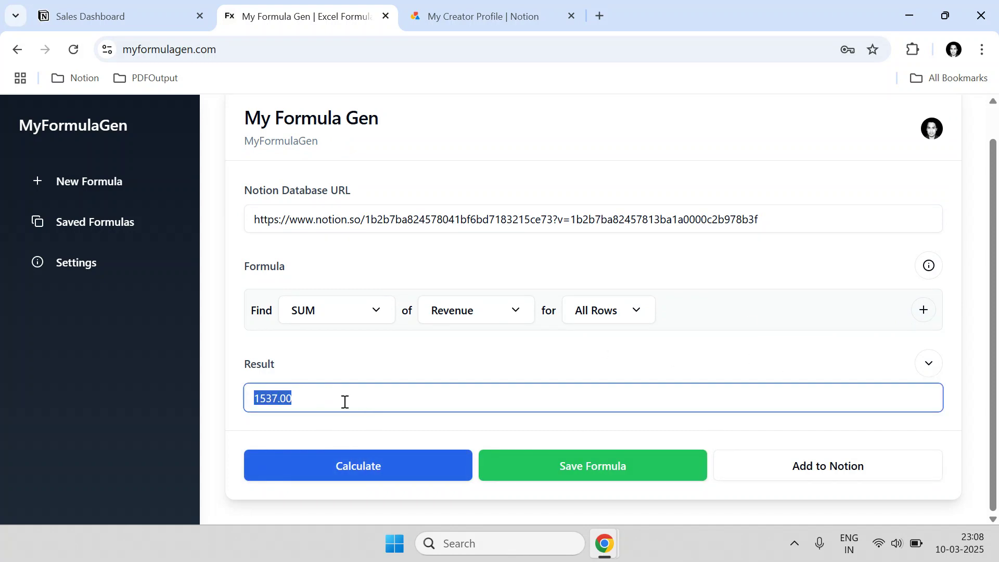
{"action": "left_click", "coordinate": [327, 400]}
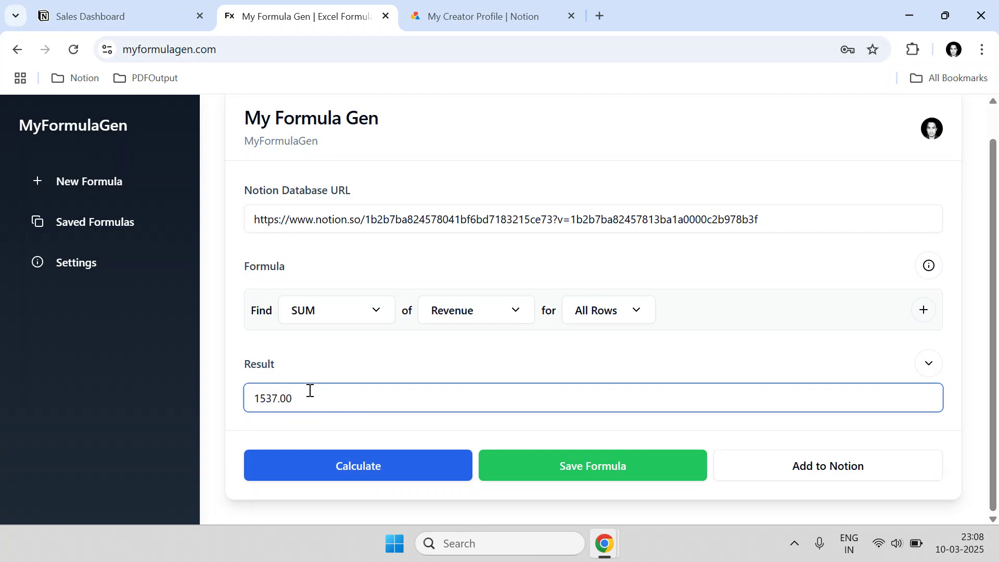
- Add and remove a filter row again, then switch to the Sales Dashboard to compare
{"action": "scroll", "coordinate": [247, 336], "scroll_direction": "up", "scroll_amount": 1}
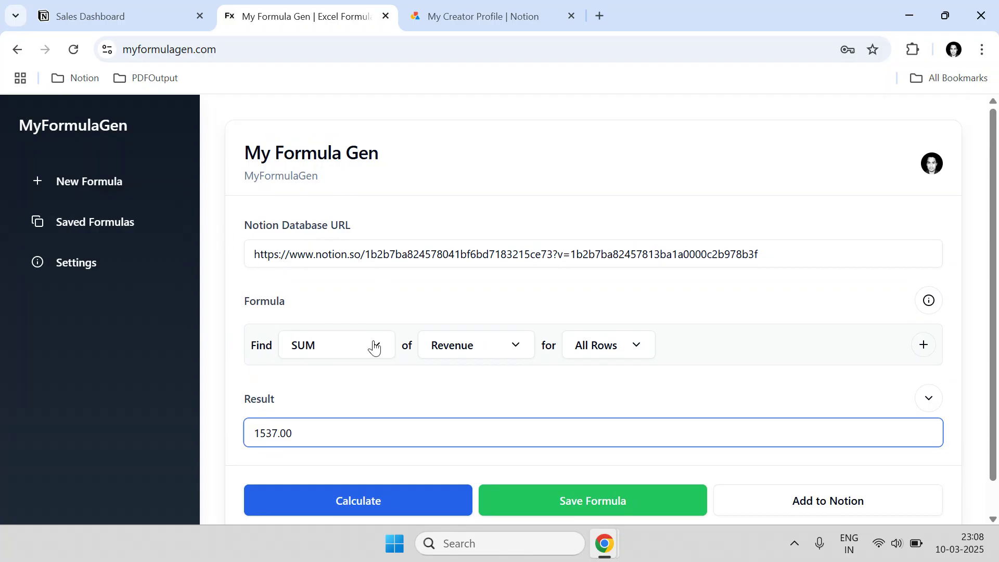
{"action": "left_click", "coordinate": [924, 344]}
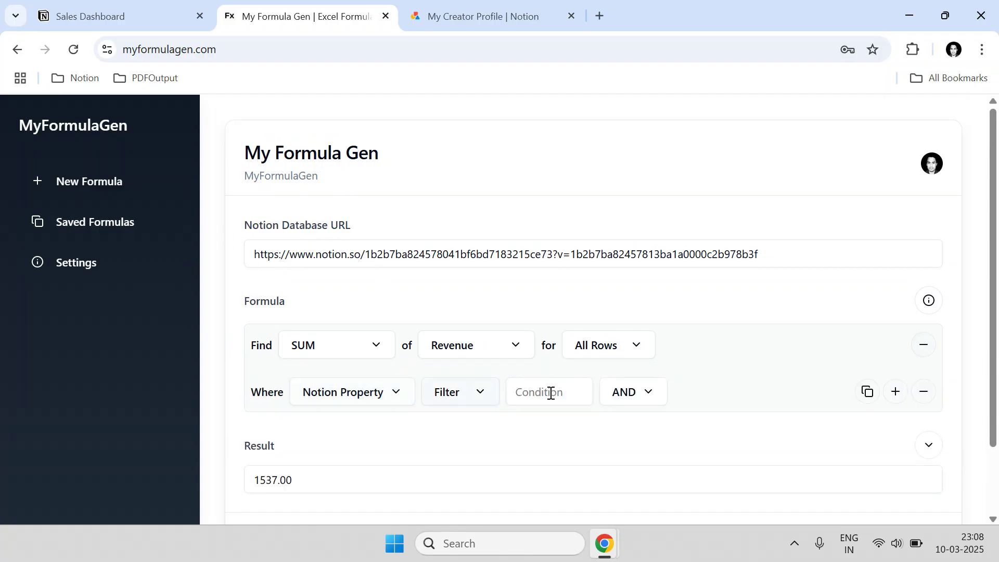
{"action": "left_click", "coordinate": [920, 396]}
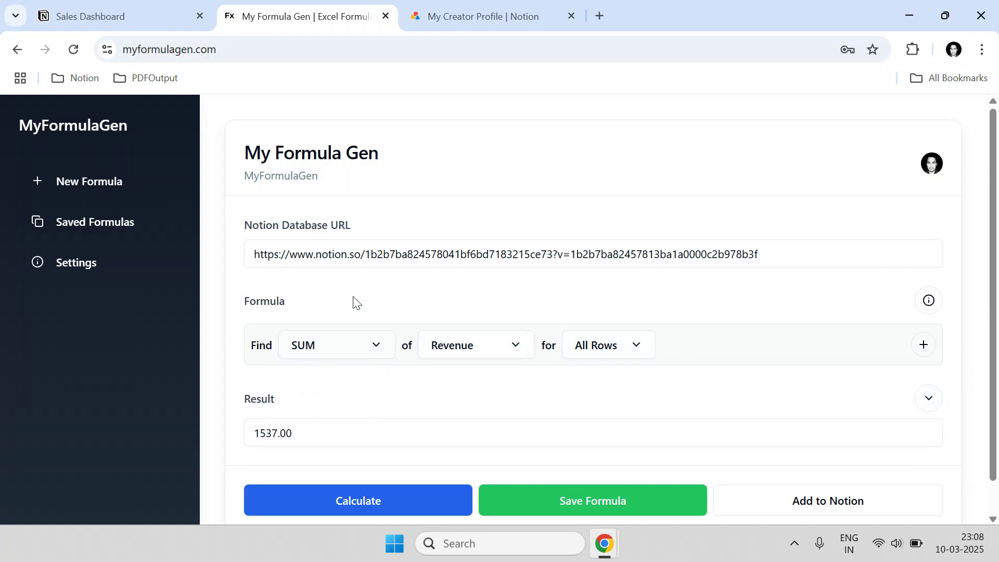
{"action": "left_click", "coordinate": [179, 12]}
- Change the rows to include to Odd Rows and recalculate the Revenue sum, giving 654.00
{"action": "scroll", "coordinate": [67, 255], "scroll_direction": "down", "scroll_amount": 3}
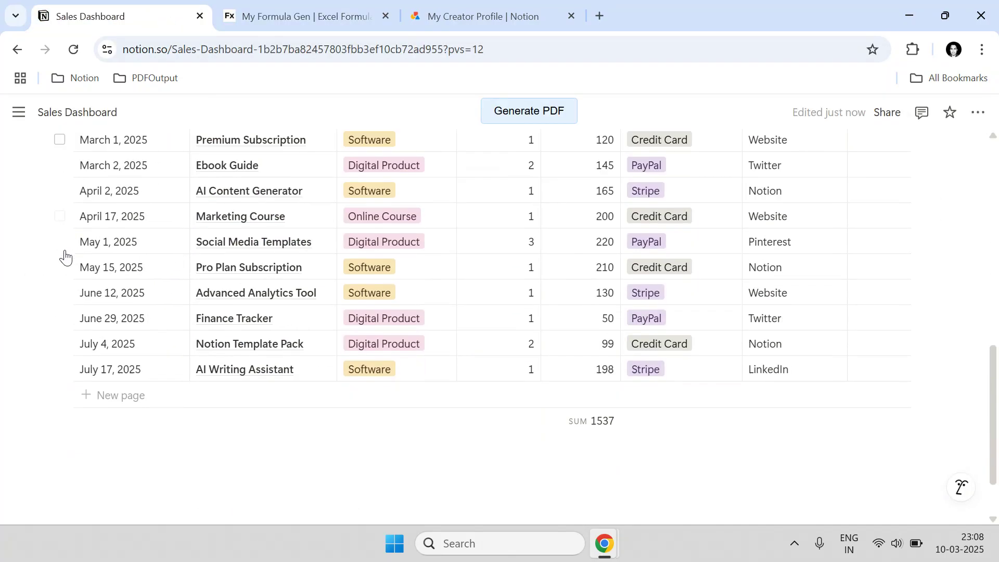
{"action": "scroll", "coordinate": [97, 325], "scroll_direction": "up", "scroll_amount": 3}
{"action": "left_click", "coordinate": [270, 8]}
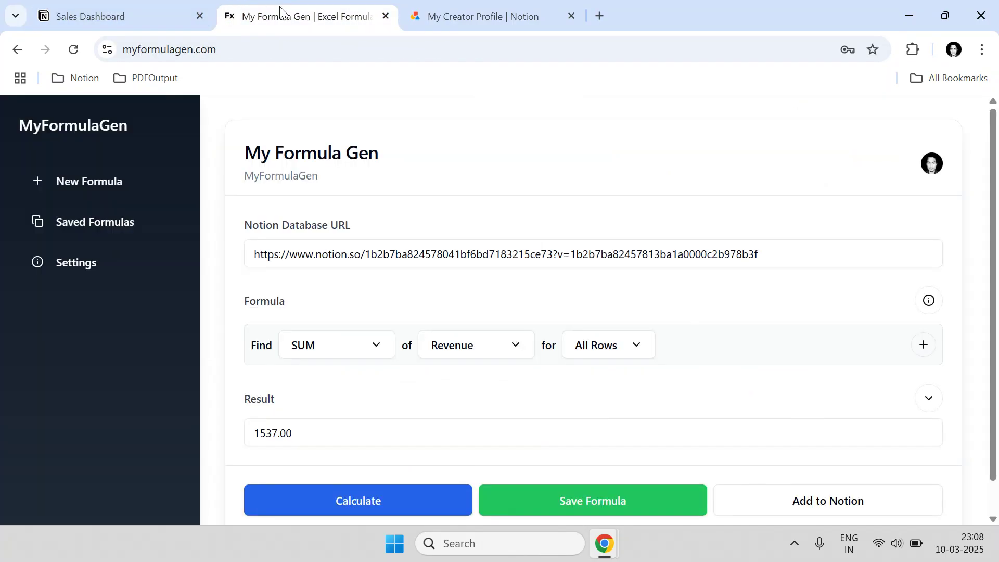
{"action": "left_click_drag", "start_coordinate": [312, 433], "coordinate": [257, 433]}
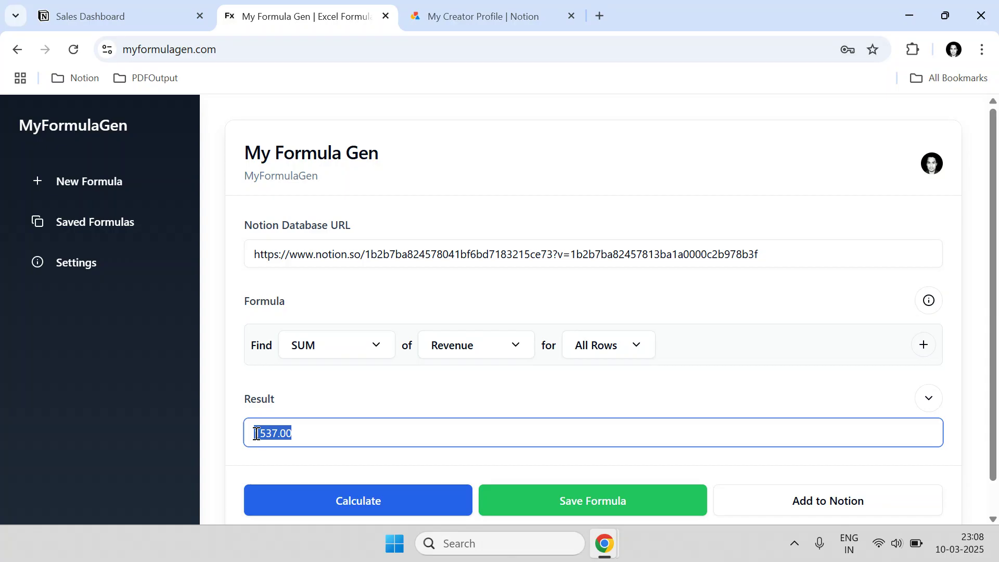
{"action": "left_click", "coordinate": [627, 354]}
{"action": "left_click", "coordinate": [607, 409]}
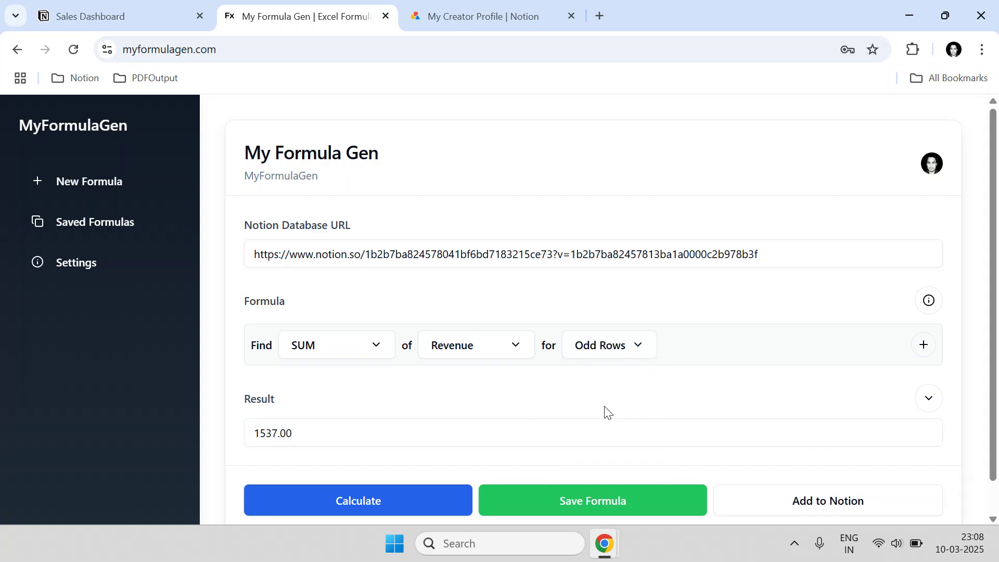
{"action": "left_click", "coordinate": [381, 504]}
- Tick the March 1, April 2 and May 1 rows in Notion to verify the odd-row total
{"action": "left_click", "coordinate": [125, 16]}
{"action": "left_click", "coordinate": [60, 243]}
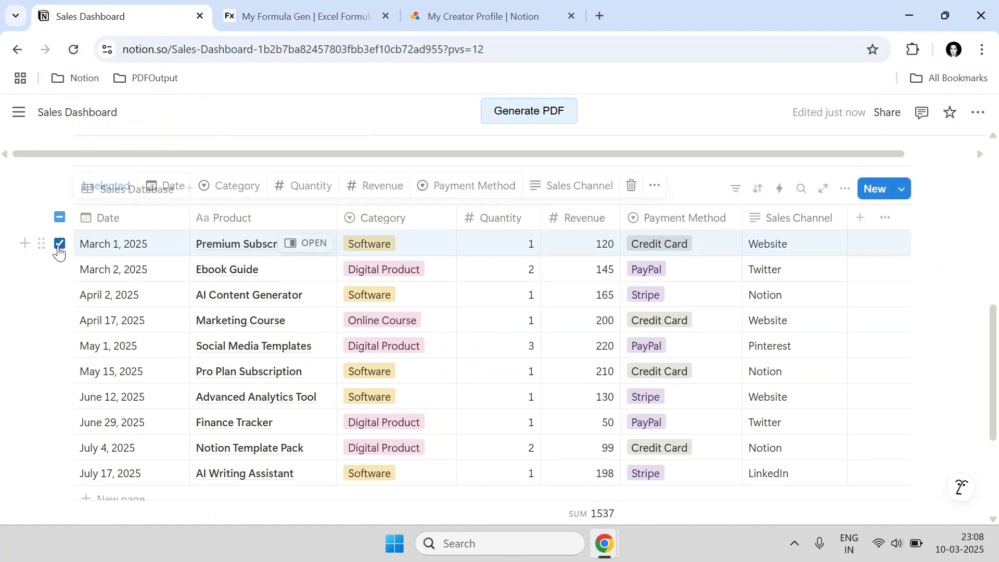
{"action": "left_click", "coordinate": [59, 295]}
{"action": "left_click", "coordinate": [59, 346]}
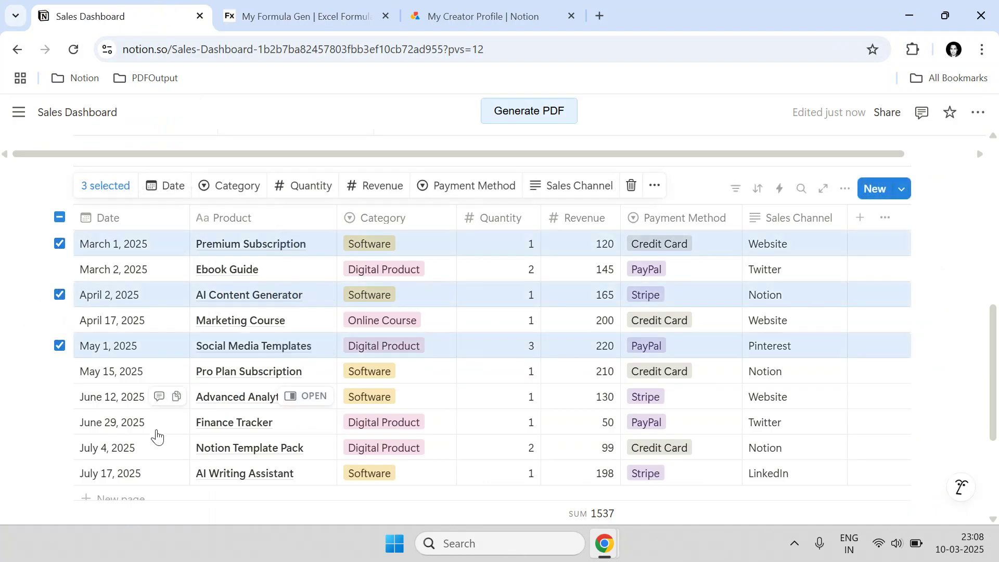
{"action": "left_click", "coordinate": [59, 217]}
{"action": "left_click", "coordinate": [275, 6]}
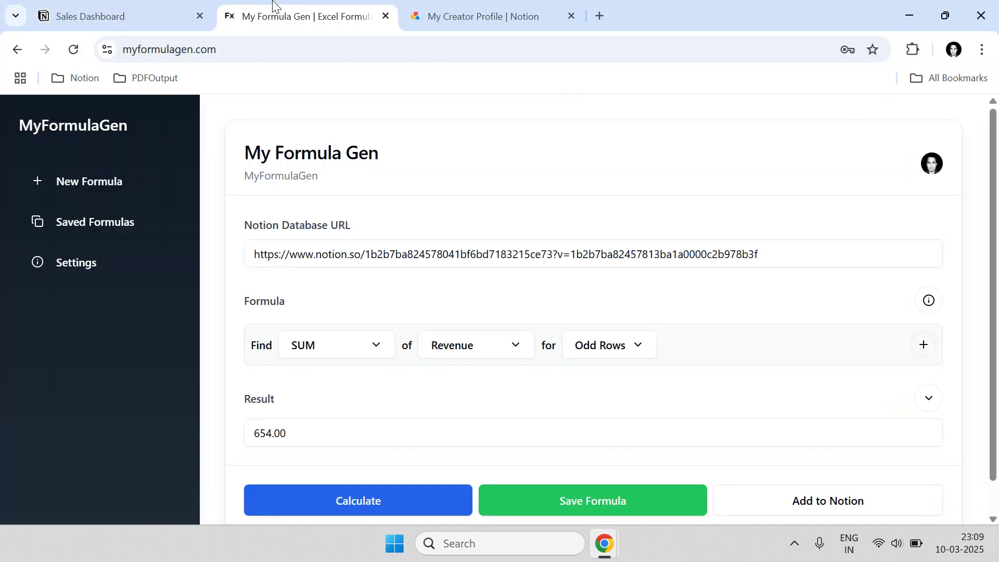
{"action": "left_click", "coordinate": [579, 352]}
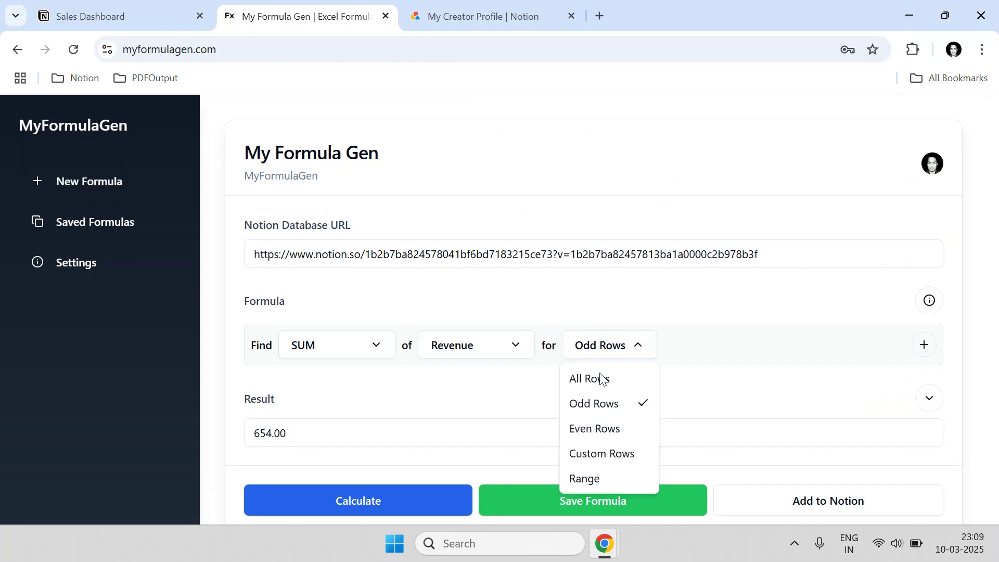
- Sum Revenue over Custom Rows 1,2, giving 265.00, and clear Notion's row selection
{"action": "left_click", "coordinate": [600, 459]}
{"action": "left_click", "coordinate": [717, 349]}
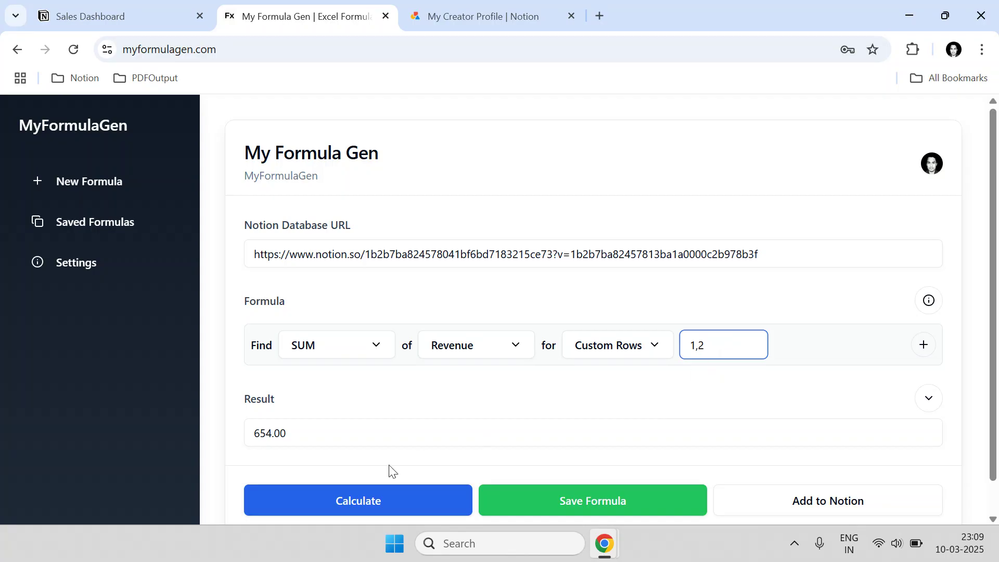
{"action": "left_click", "coordinate": [344, 500]}
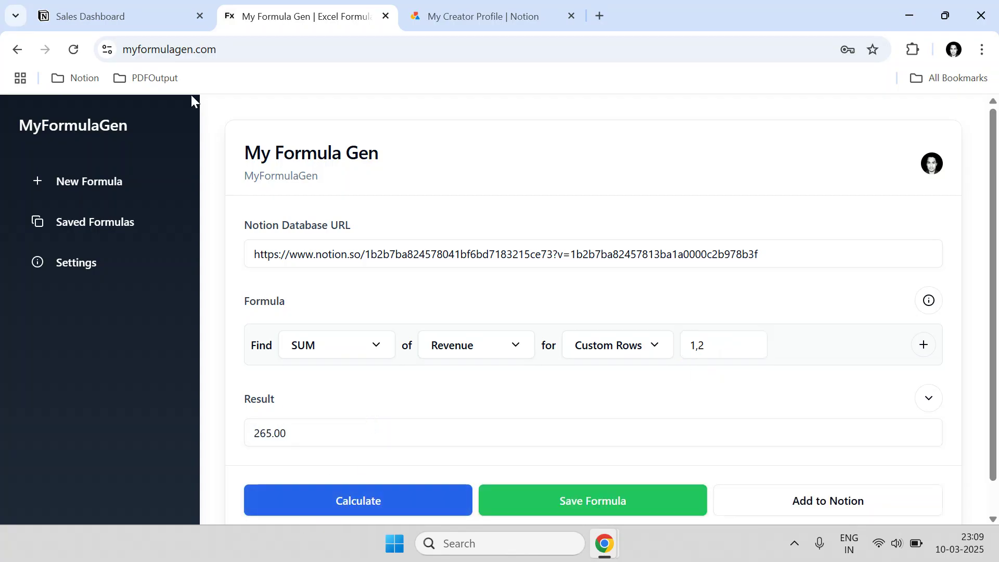
{"action": "left_click", "coordinate": [130, 17]}
{"action": "left_click", "coordinate": [60, 217]}
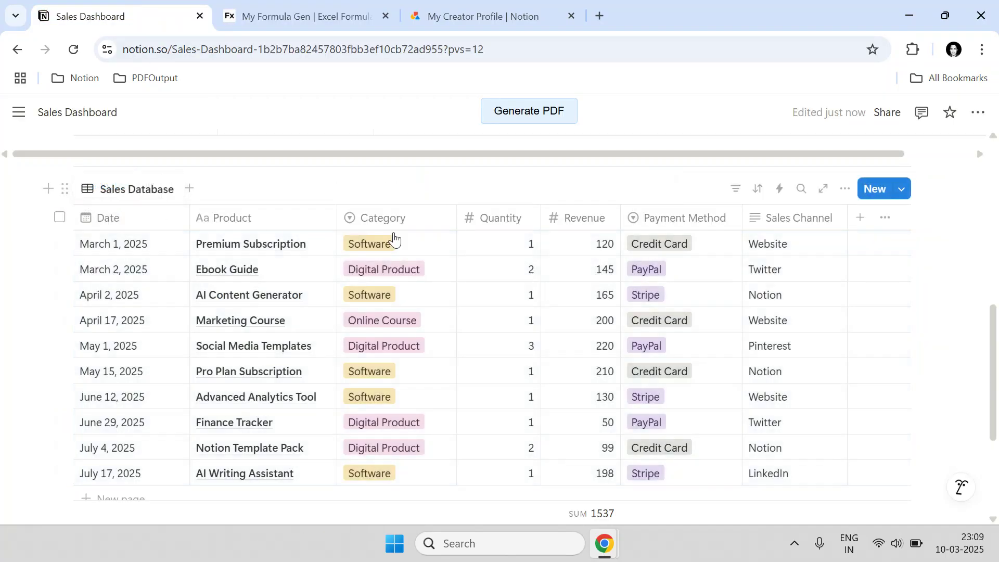
{"action": "left_click", "coordinate": [290, 14]}
- Tick the March 1 and March 2 rows in Notion to check the custom-row total
{"action": "left_click", "coordinate": [706, 346]}
{"action": "left_click", "coordinate": [153, 12]}
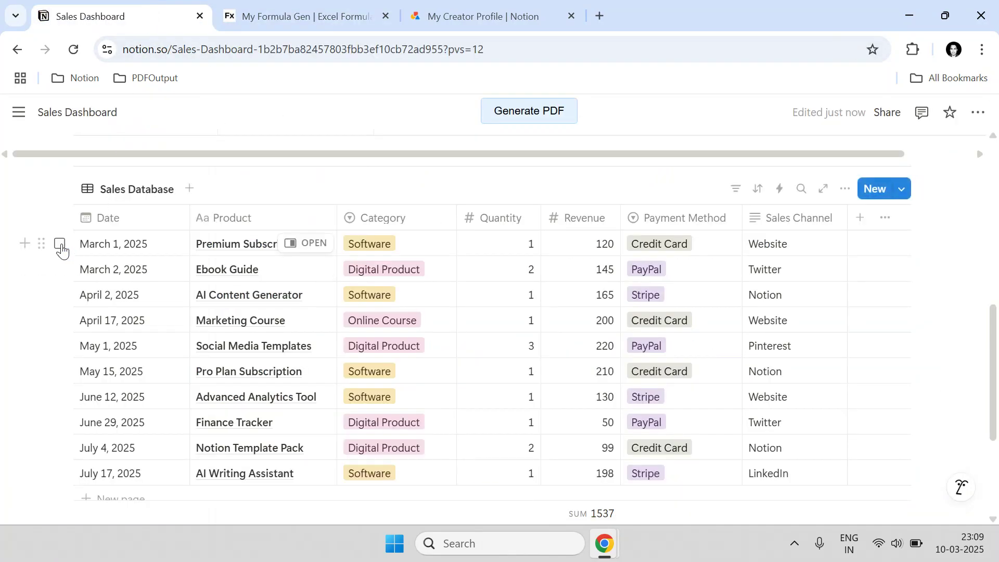
{"action": "left_click", "coordinate": [60, 244]}
{"action": "left_click", "coordinate": [60, 269]}
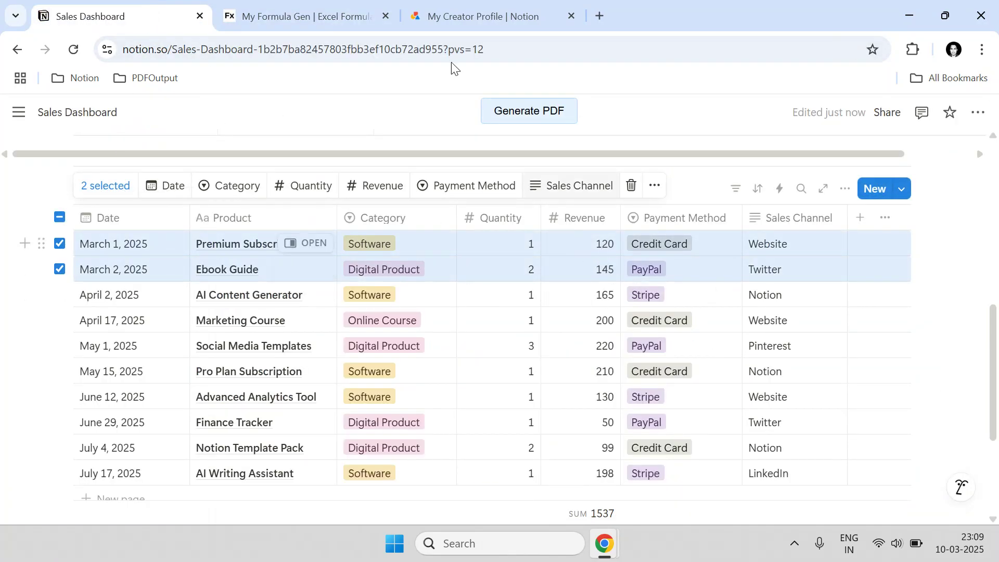
{"action": "left_click", "coordinate": [335, 21]}
- Switch back to All Rows, recalculate to 1537.00, and return to the Sales Dashboard
{"action": "left_click", "coordinate": [617, 351]}
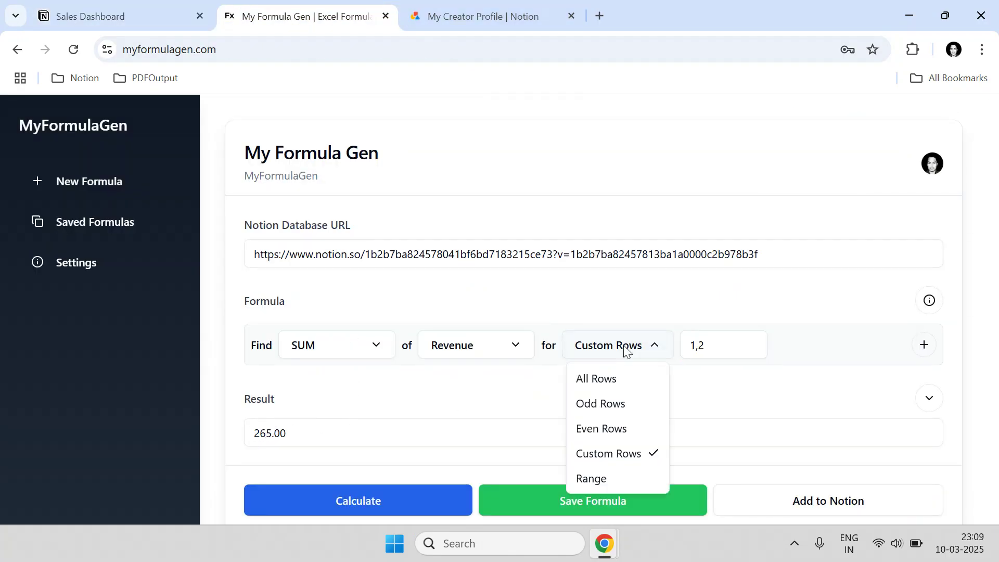
{"action": "left_click", "coordinate": [613, 388]}
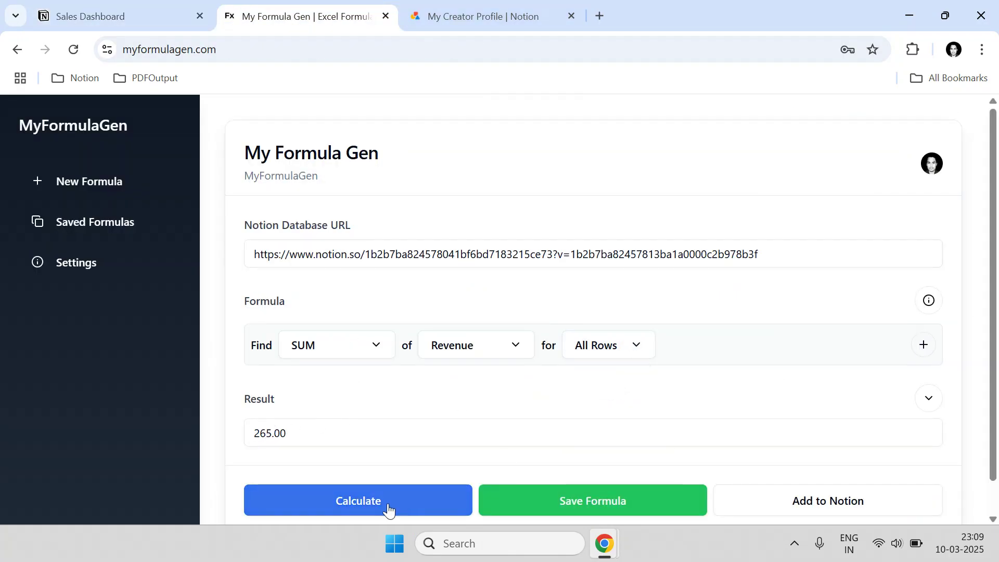
{"action": "left_click", "coordinate": [388, 504]}
{"action": "left_click_drag", "start_coordinate": [319, 435], "coordinate": [259, 428]}
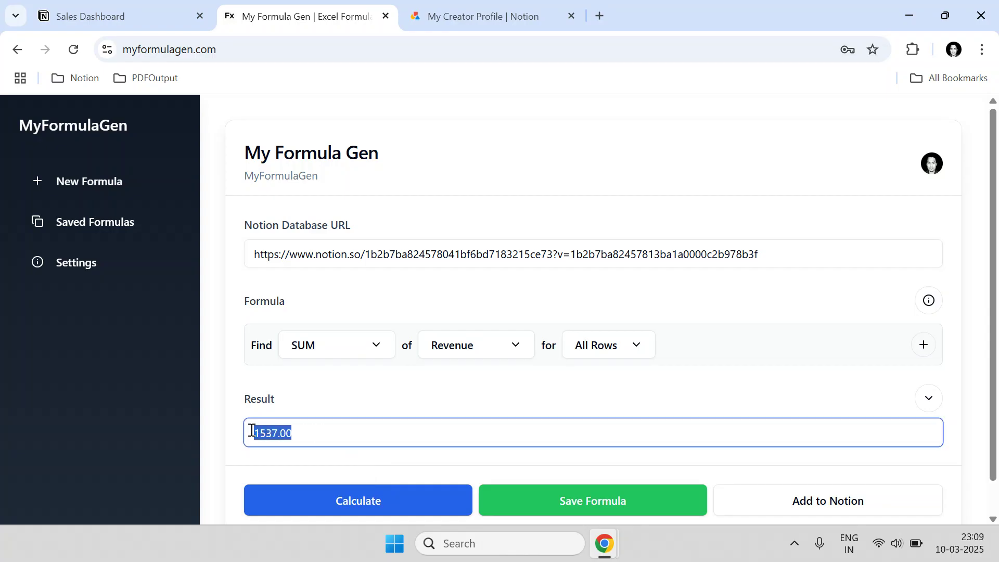
{"action": "scroll", "coordinate": [325, 417], "scroll_direction": "down", "scroll_amount": 1}
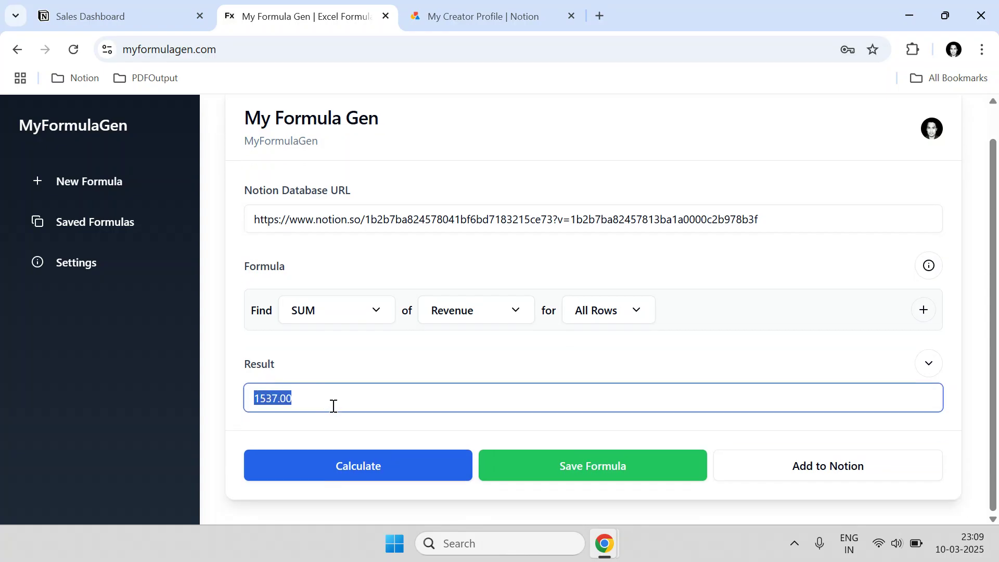
{"action": "left_click", "coordinate": [368, 364]}
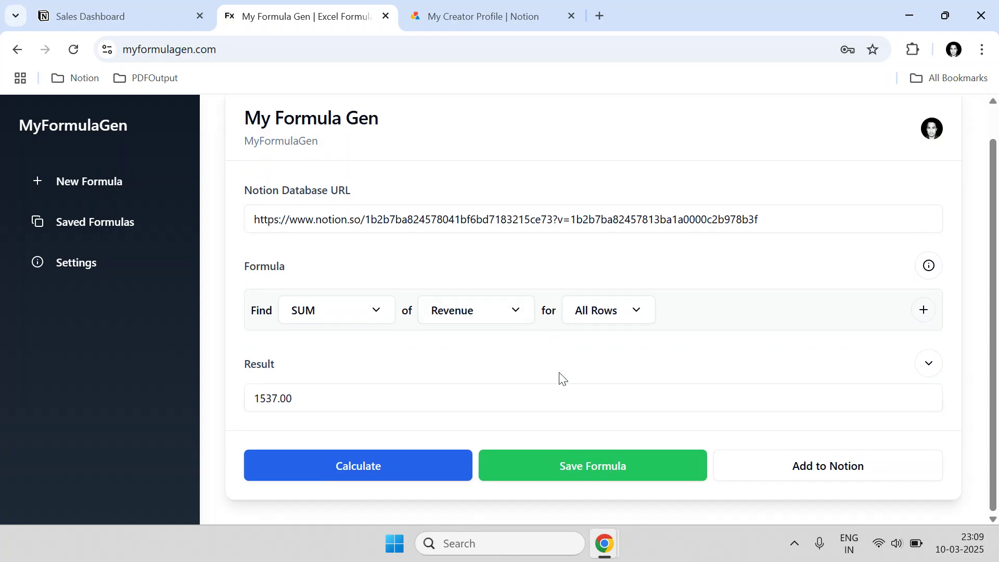
{"action": "left_click", "coordinate": [104, 16]}
{"action": "scroll", "coordinate": [277, 312], "scroll_direction": "up", "scroll_amount": 4}
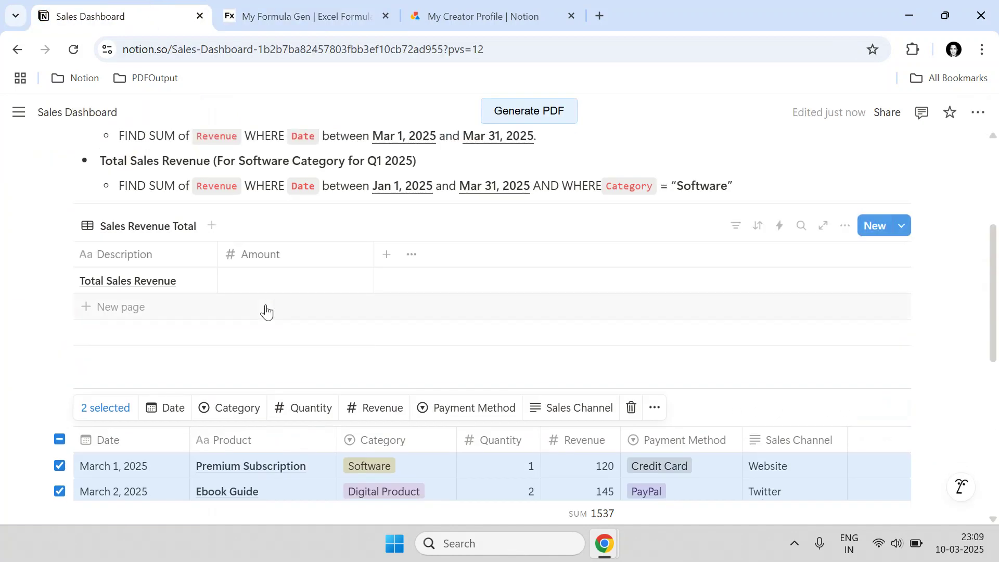
- Reveal the Add to Notion fields under the 1537.00 result and focus Database URL
{"action": "left_click", "coordinate": [299, 6]}
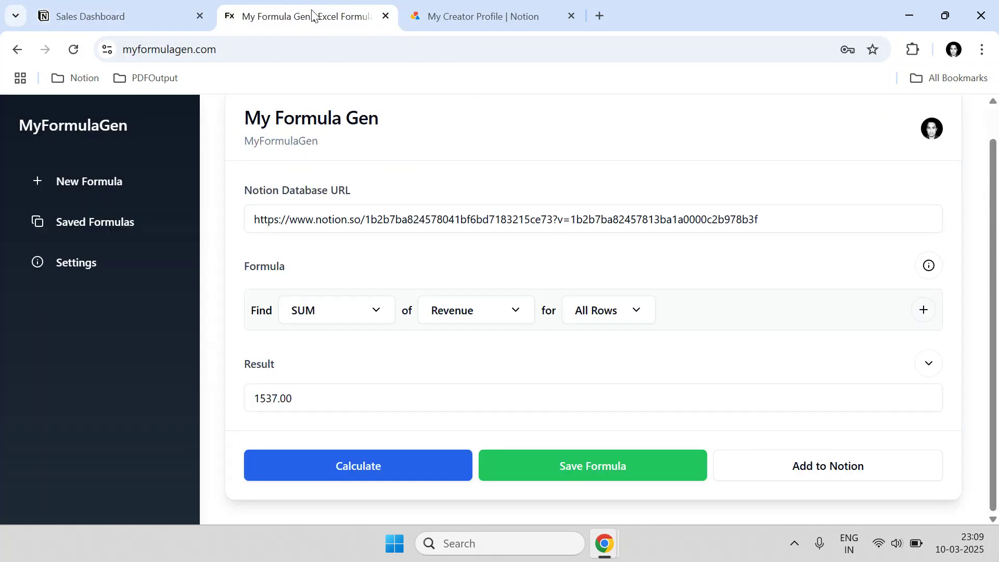
{"action": "left_click", "coordinate": [841, 471]}
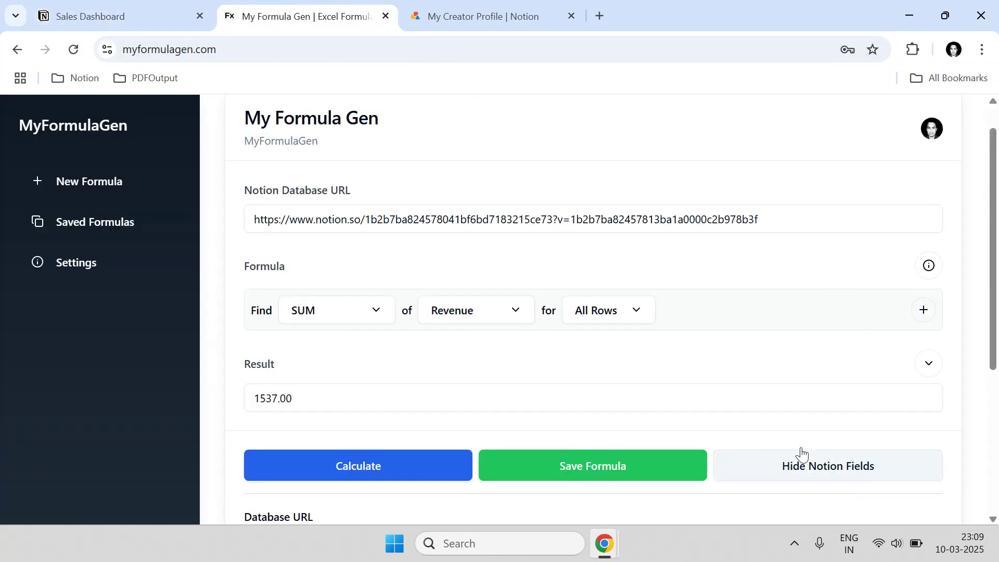
{"action": "scroll", "coordinate": [676, 447], "scroll_direction": "down", "scroll_amount": 3}
{"action": "left_click", "coordinate": [437, 397]}
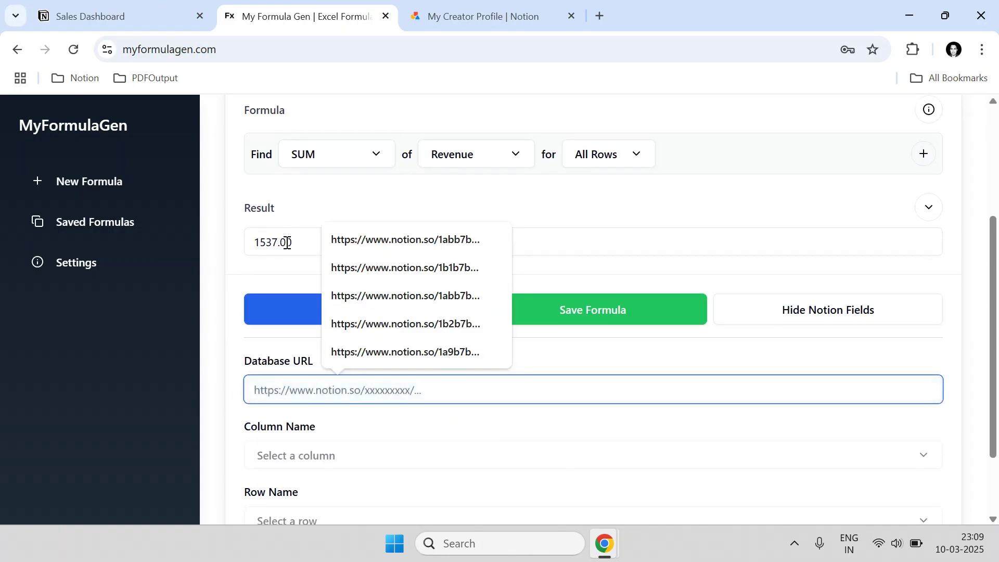
{"action": "left_click", "coordinate": [123, 16]}
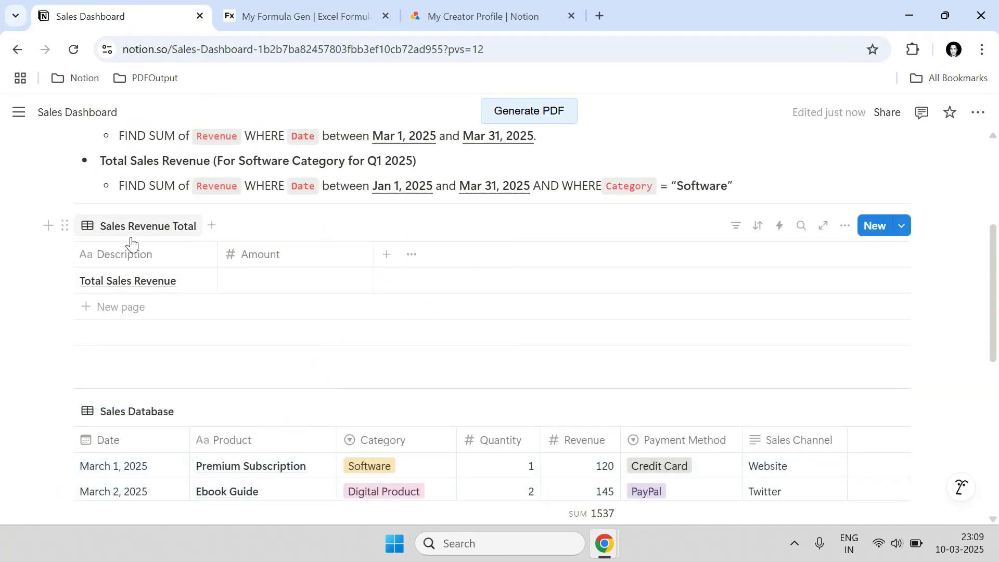
- Copy the Sales Revenue Total table's link, open it in a new tab, and grab its URL
{"action": "left_click", "coordinate": [66, 225]}
{"action": "left_click", "coordinate": [148, 278]}
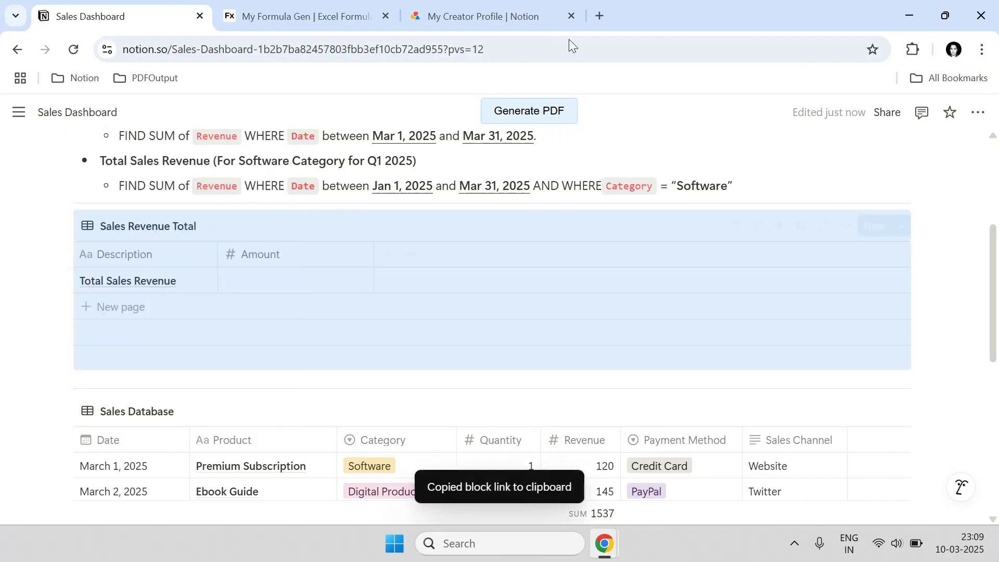
{"action": "left_click", "coordinate": [600, 16]}
{"action": "key", "text": "ctrl+v"}
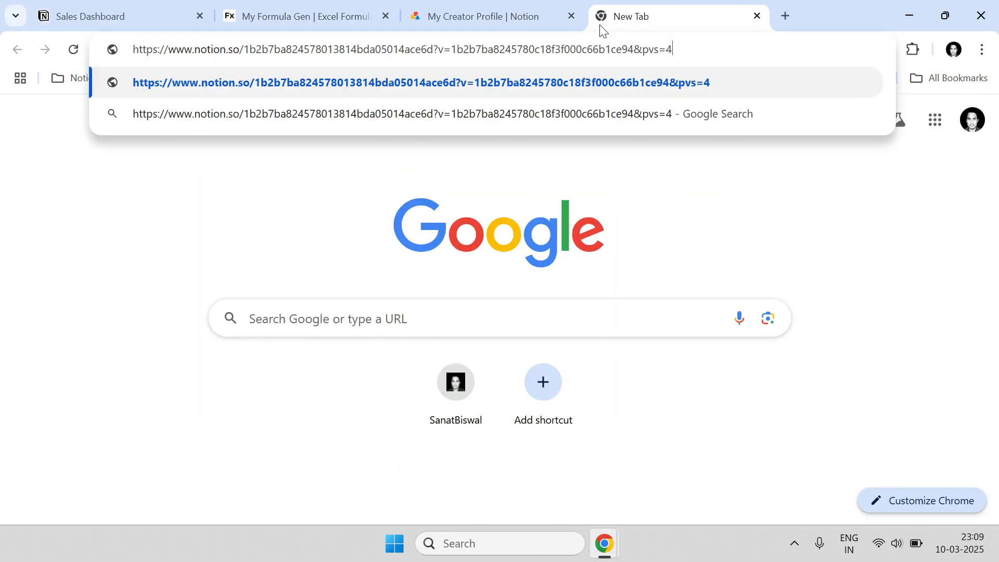
{"action": "key", "text": "Return"}
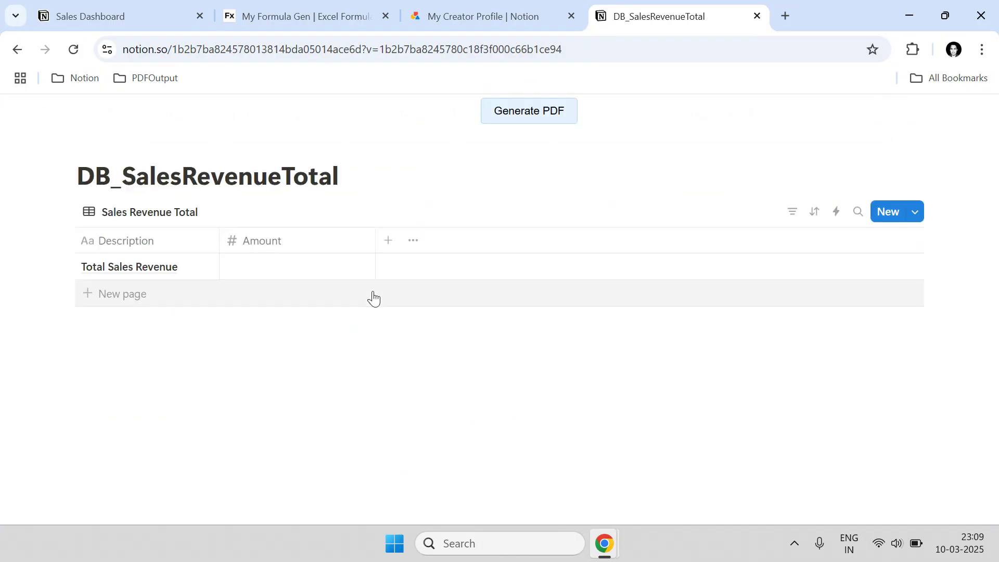
{"action": "left_click", "coordinate": [292, 43]}
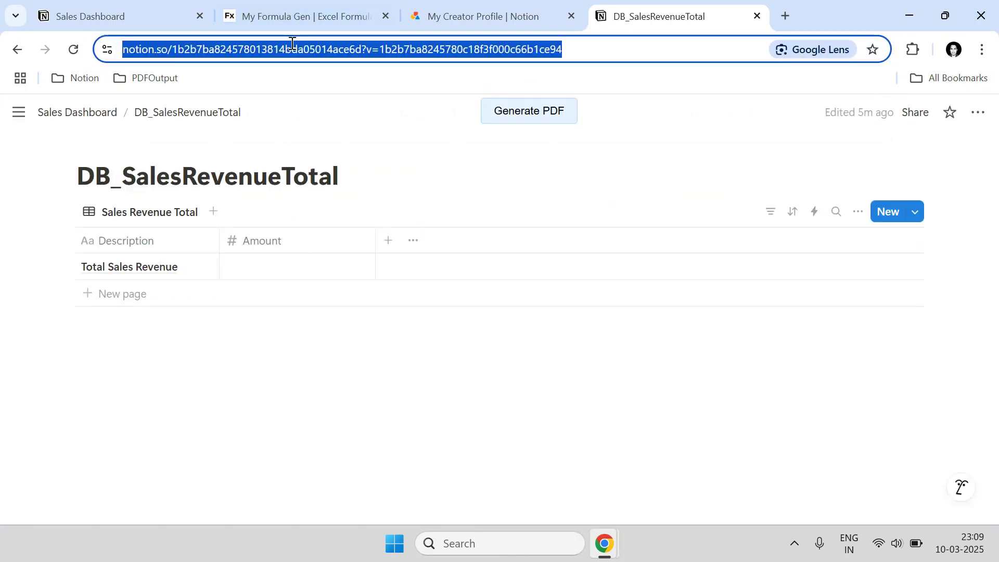
{"action": "left_click", "coordinate": [758, 16]}
- Paste the DB_SalesRevenueTotal address into MyFormulaGen's Database URL field
{"action": "left_click", "coordinate": [342, 3]}
{"action": "left_click", "coordinate": [363, 389]}
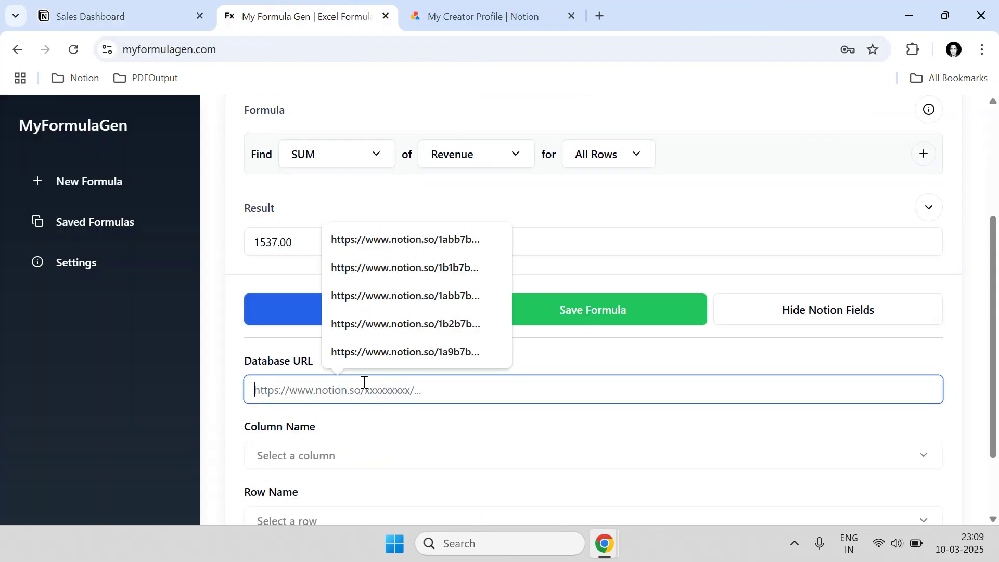
{"action": "key", "text": "ctrl+v"}
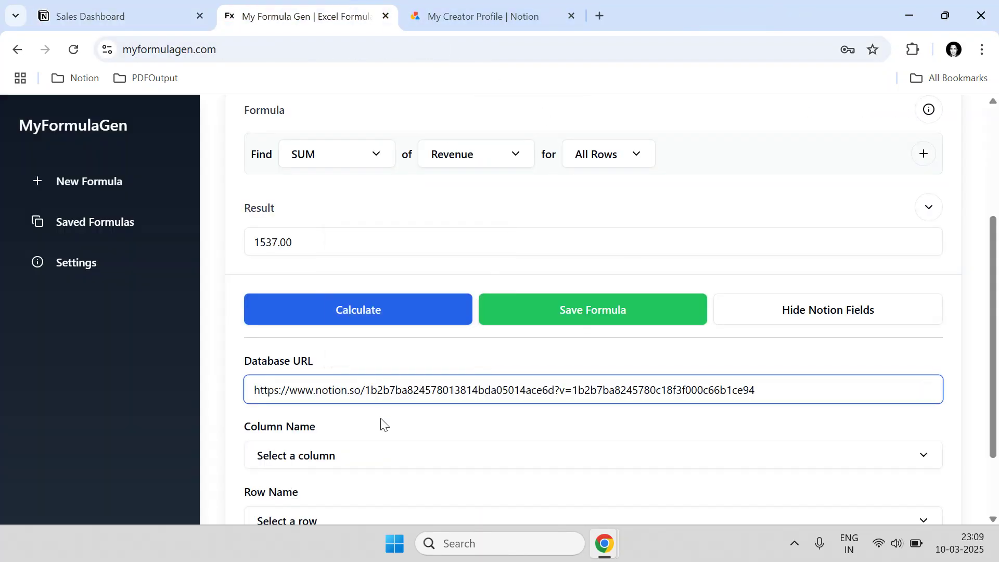
{"action": "left_click", "coordinate": [383, 424]}
{"action": "scroll", "coordinate": [379, 423], "scroll_direction": "down", "scroll_amount": 3}
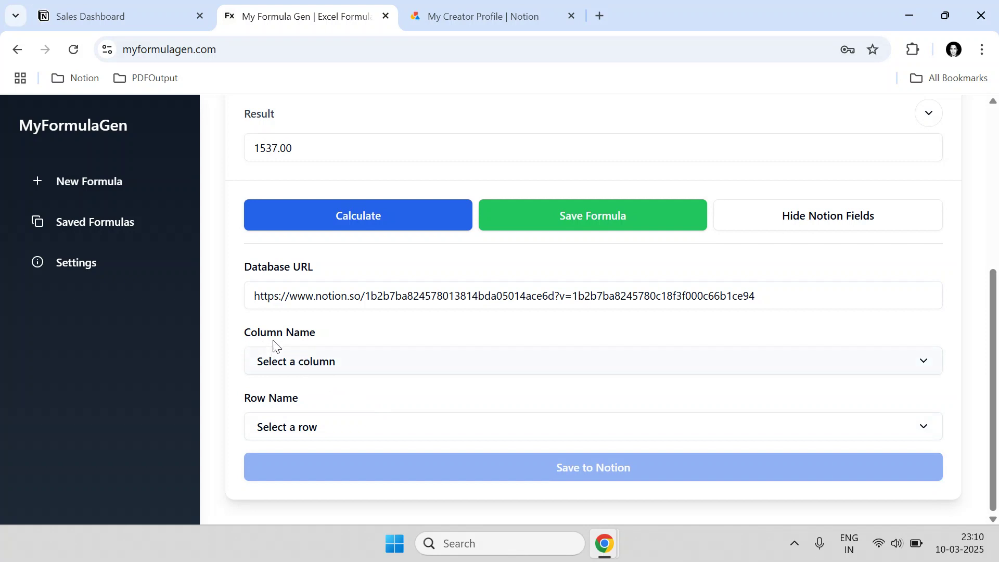
{"action": "left_click", "coordinate": [151, 3]}
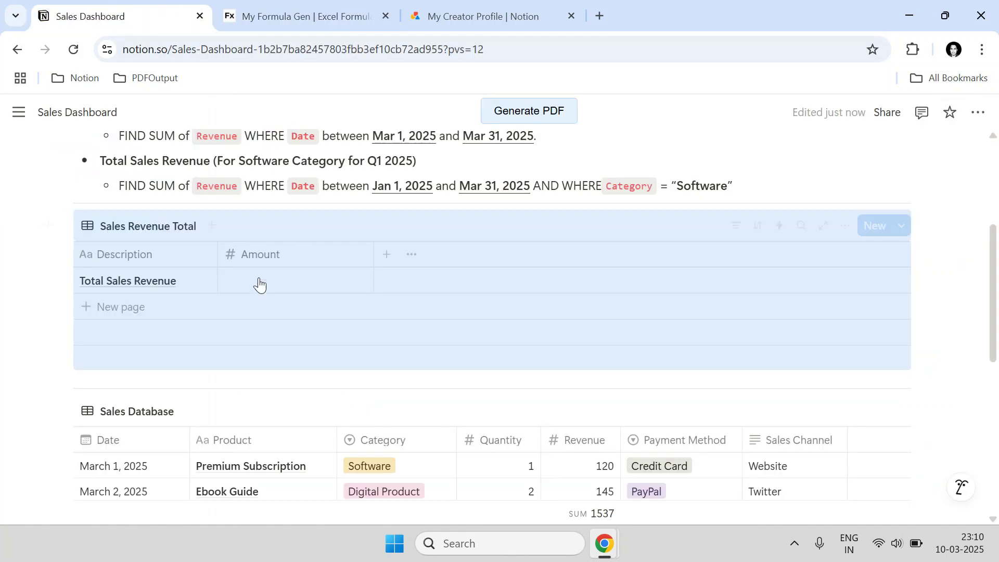
{"action": "left_click", "coordinate": [931, 296]}
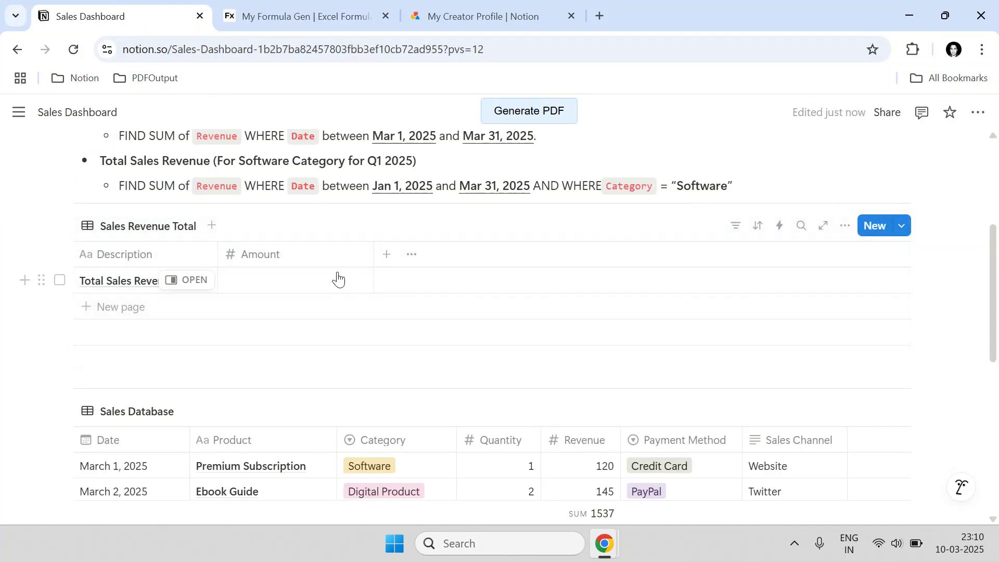
{"action": "left_click", "coordinate": [343, 11]}
- Check the empty Amount cell of the Total Sales Revenue row in Notion
{"action": "scroll", "coordinate": [310, 252], "scroll_direction": "up", "scroll_amount": 2}
{"action": "left_click_drag", "start_coordinate": [303, 229], "coordinate": [255, 229]}
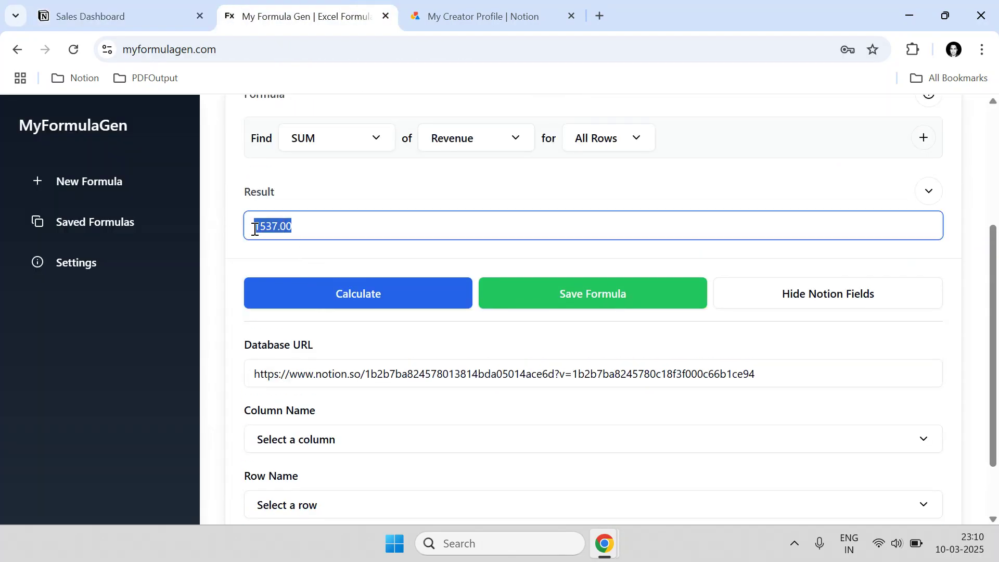
{"action": "left_click", "coordinate": [137, 13]}
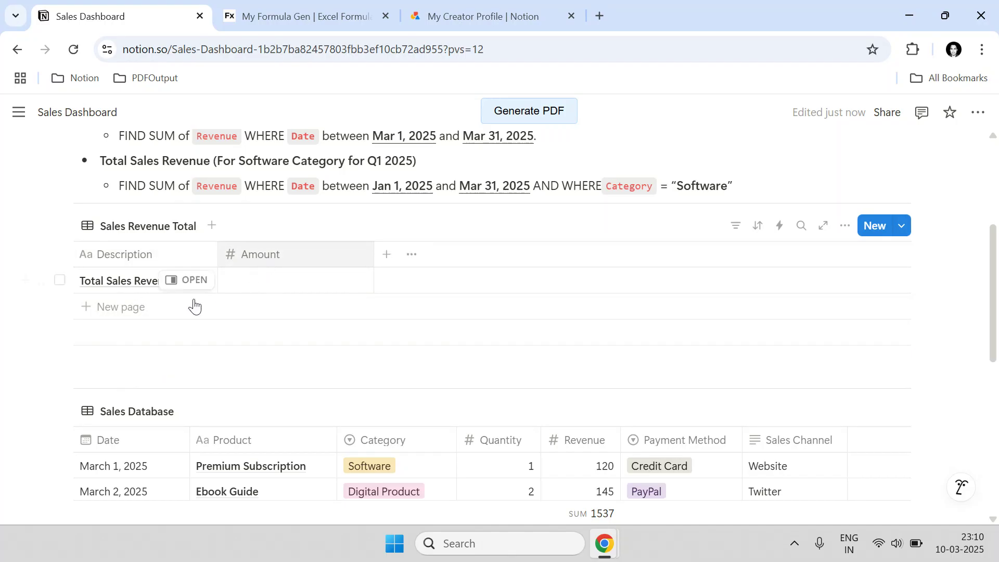
- Set Column Name to Amount and Row Name to Total Sales Revenue, then save 1537 to Notion
{"action": "left_click", "coordinate": [307, 16]}
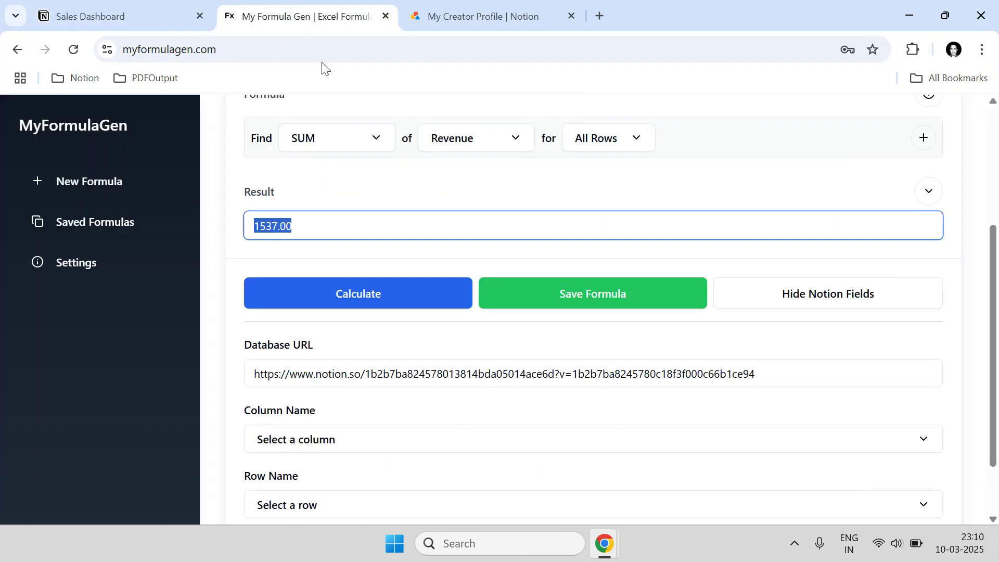
{"action": "left_click", "coordinate": [322, 446]}
{"action": "left_click", "coordinate": [590, 478]}
{"action": "scroll", "coordinate": [564, 462], "scroll_direction": "down", "scroll_amount": 2}
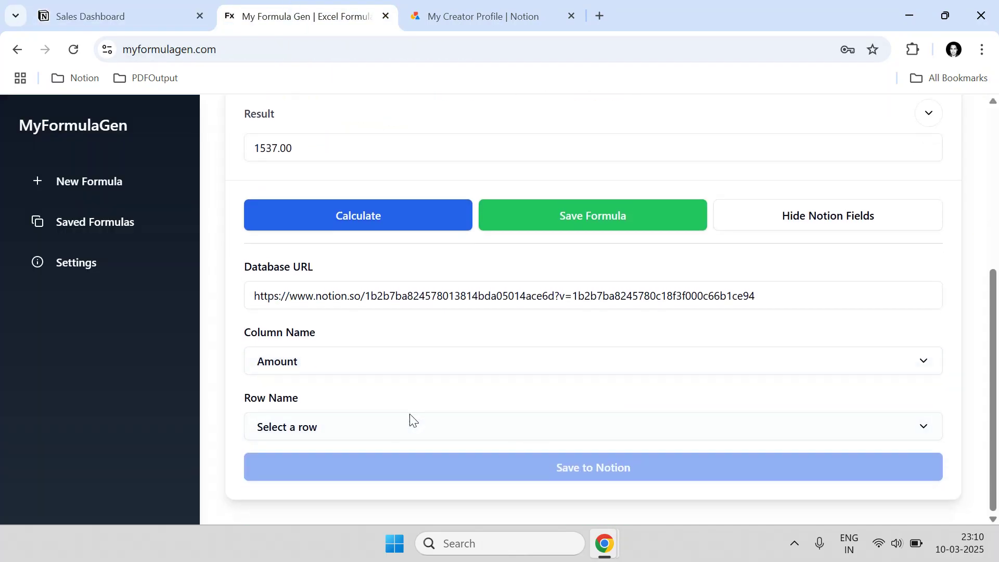
{"action": "left_click", "coordinate": [395, 425]}
{"action": "left_click", "coordinate": [594, 462]}
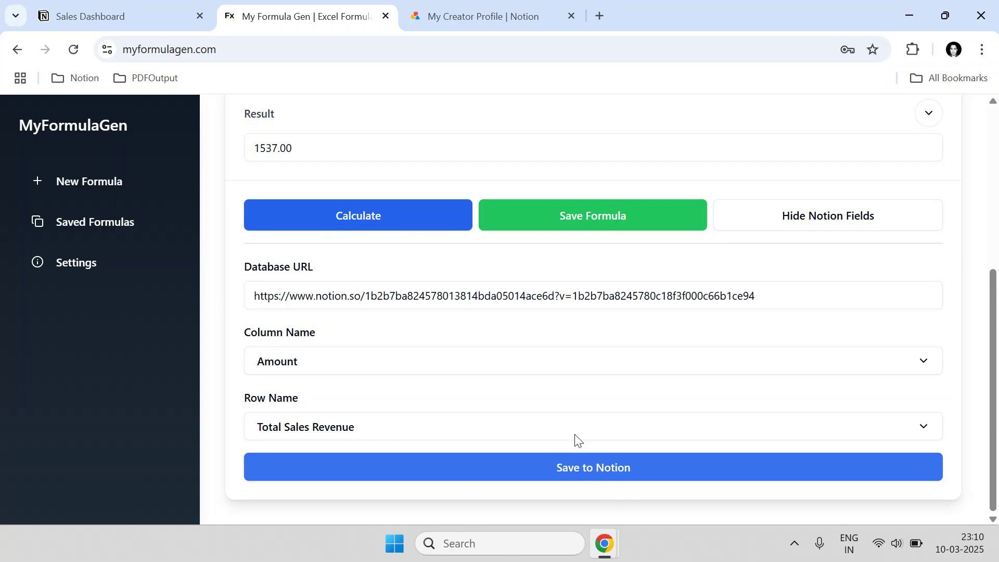
{"action": "left_click", "coordinate": [555, 477]}
- Confirm the Amount of 1537 appears in Notion's Sales Revenue Total table
{"action": "left_click", "coordinate": [152, 4]}
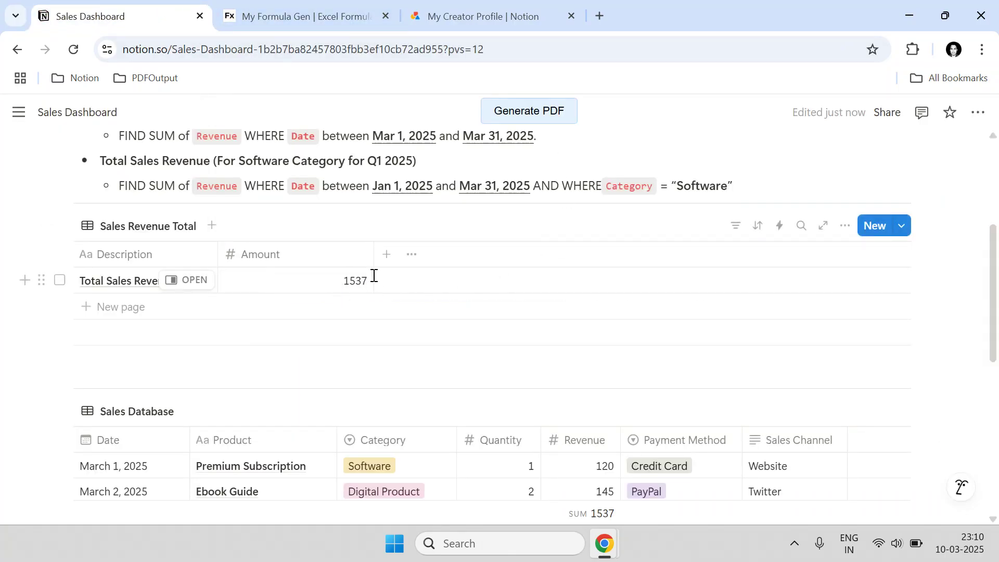
{"action": "left_click", "coordinate": [308, 7]}
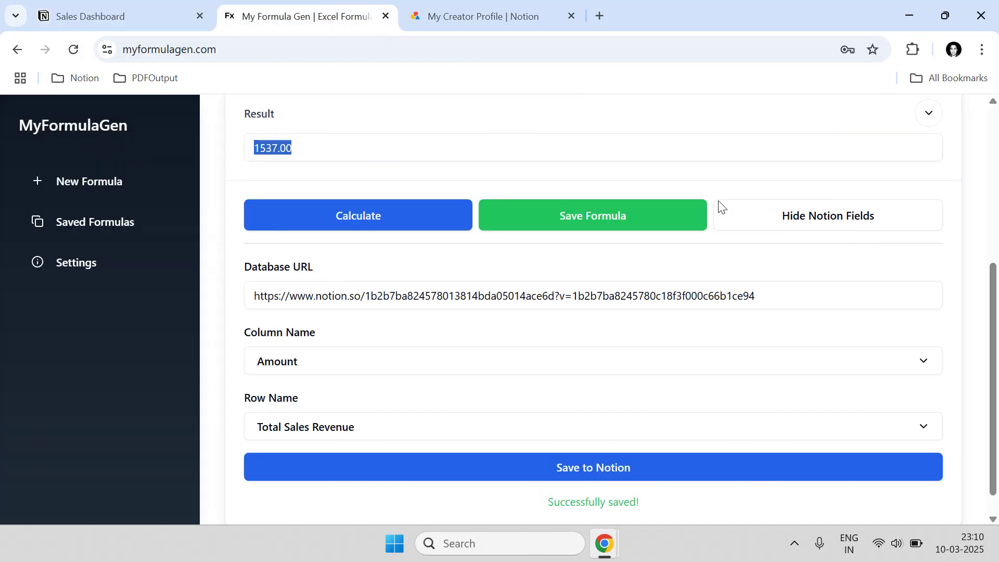
{"action": "left_click", "coordinate": [515, 188]}
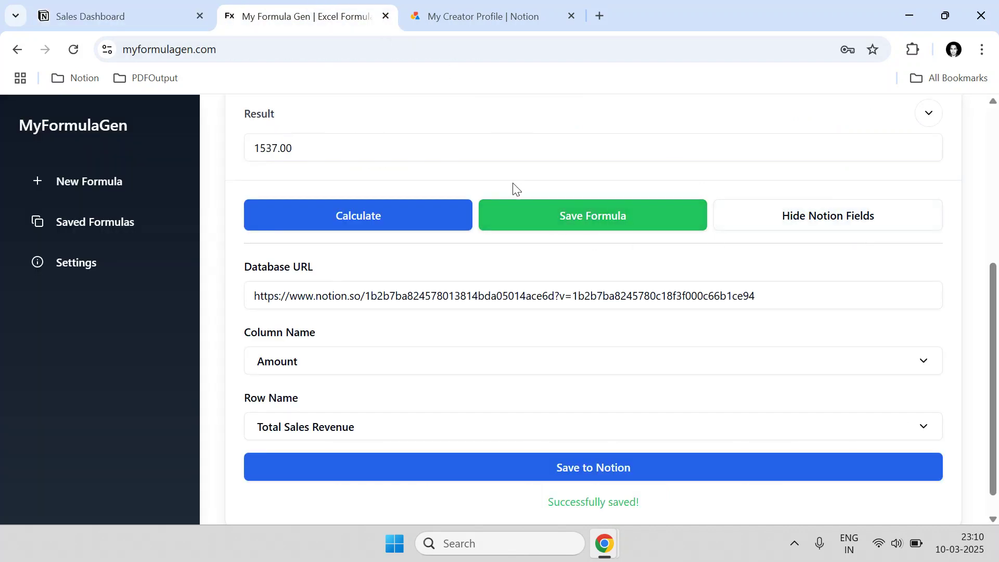
{"action": "scroll", "coordinate": [524, 203], "scroll_direction": "up", "scroll_amount": 2}
{"action": "left_click", "coordinate": [130, 7]}
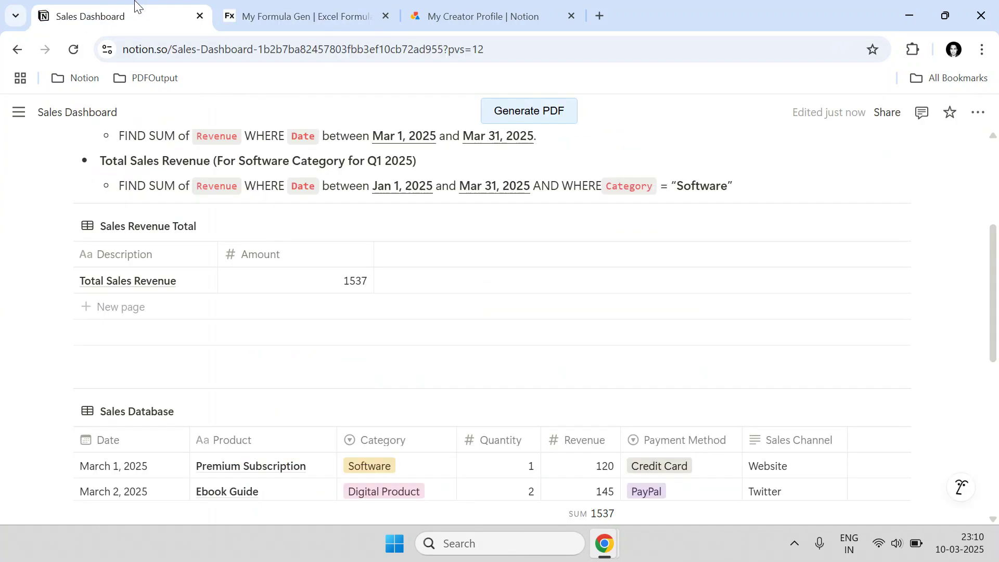
{"action": "scroll", "coordinate": [237, 292], "scroll_direction": "up", "scroll_amount": 5}
- Save the SUM of Revenue formula under the name 'Total Sales Revenue', copied from Notion
{"action": "left_click_drag", "start_coordinate": [101, 296], "coordinate": [214, 293]}
{"action": "key", "text": "ctrl+c"}
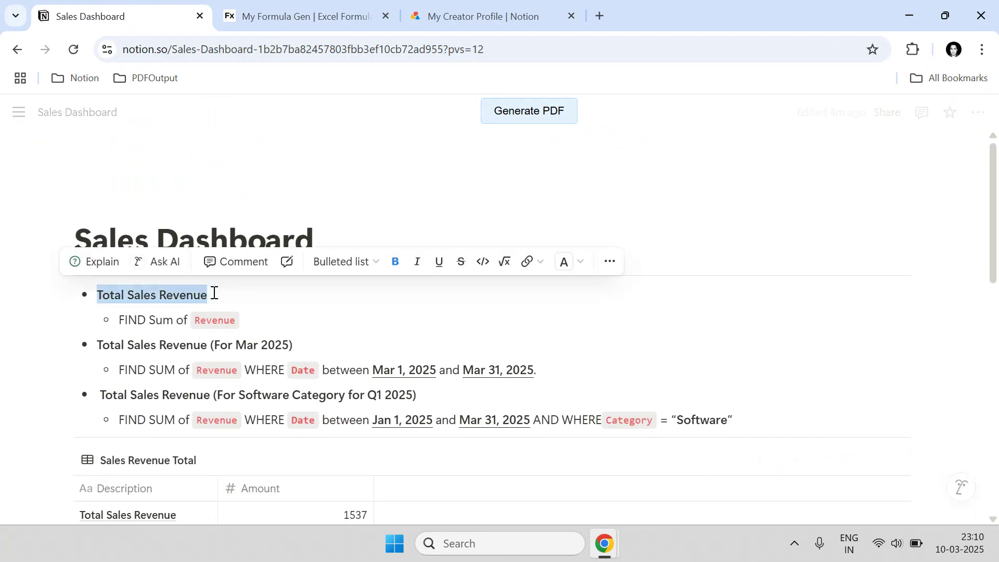
{"action": "left_click", "coordinate": [297, 16]}
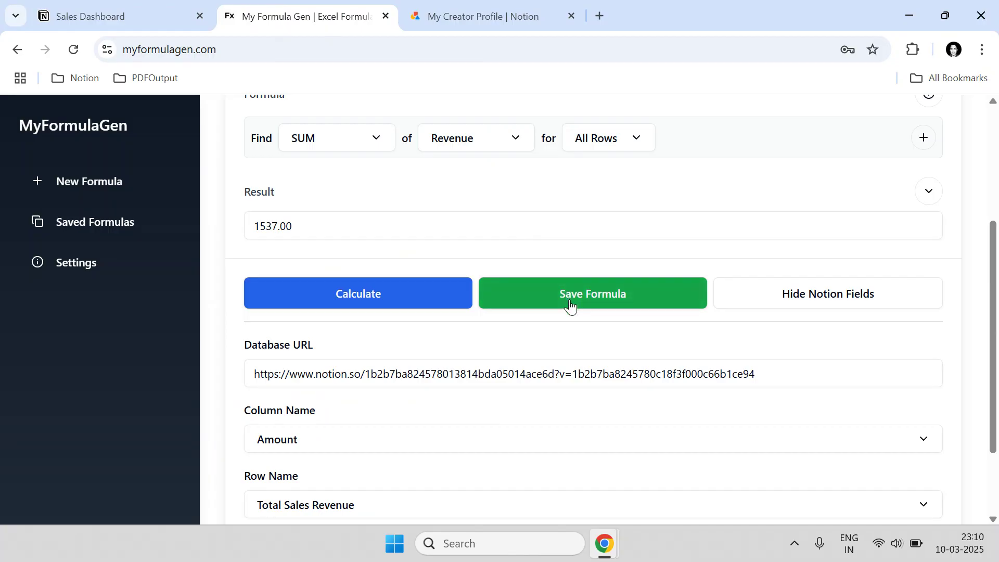
{"action": "left_click", "coordinate": [570, 306]}
{"action": "left_click_drag", "start_coordinate": [488, 315], "coordinate": [383, 313]}
{"action": "key", "text": "ctrl+v"}
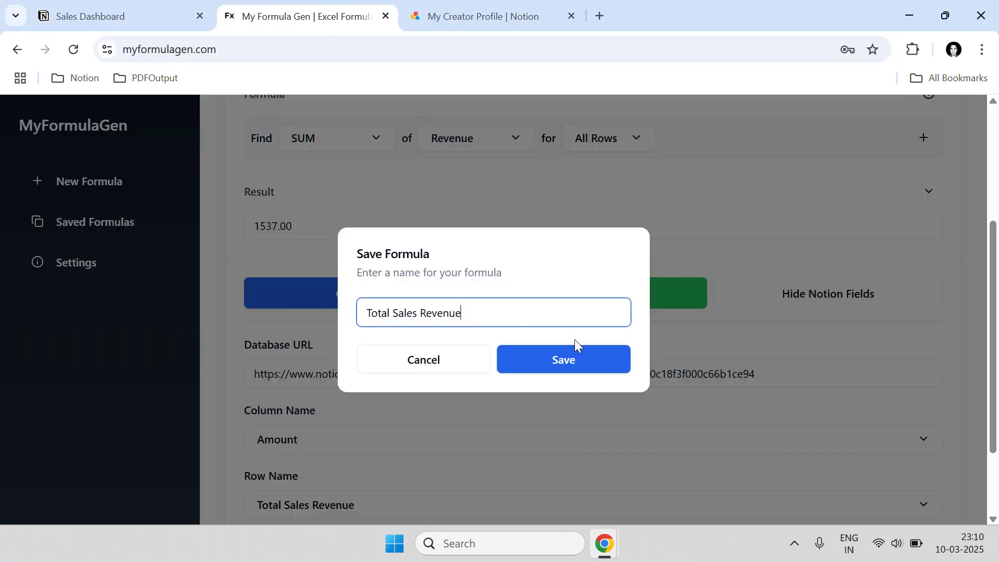
{"action": "left_click", "coordinate": [576, 358]}
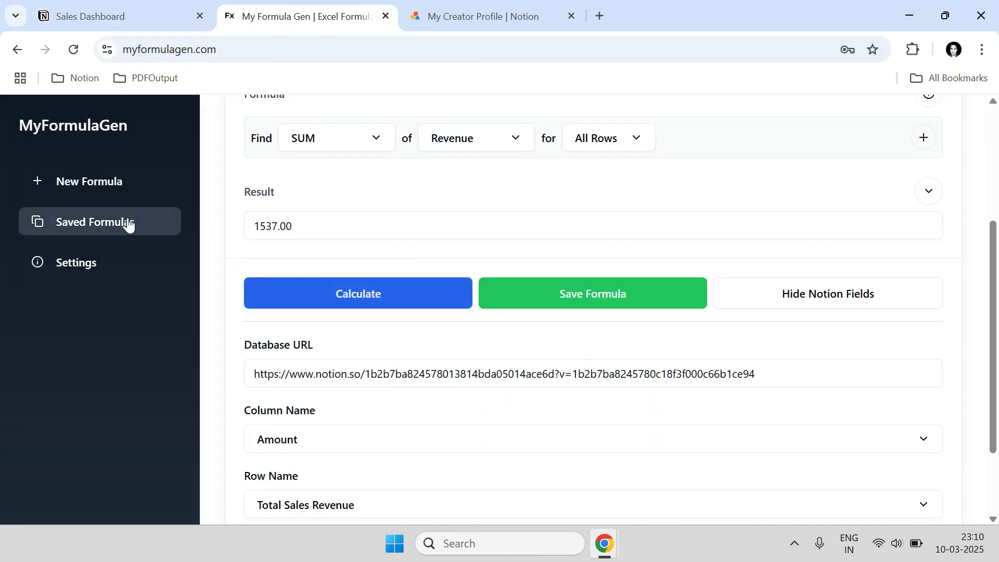
- Check the Saved Formulas list, then return to the Sales Dashboard page
{"action": "left_click", "coordinate": [110, 224]}
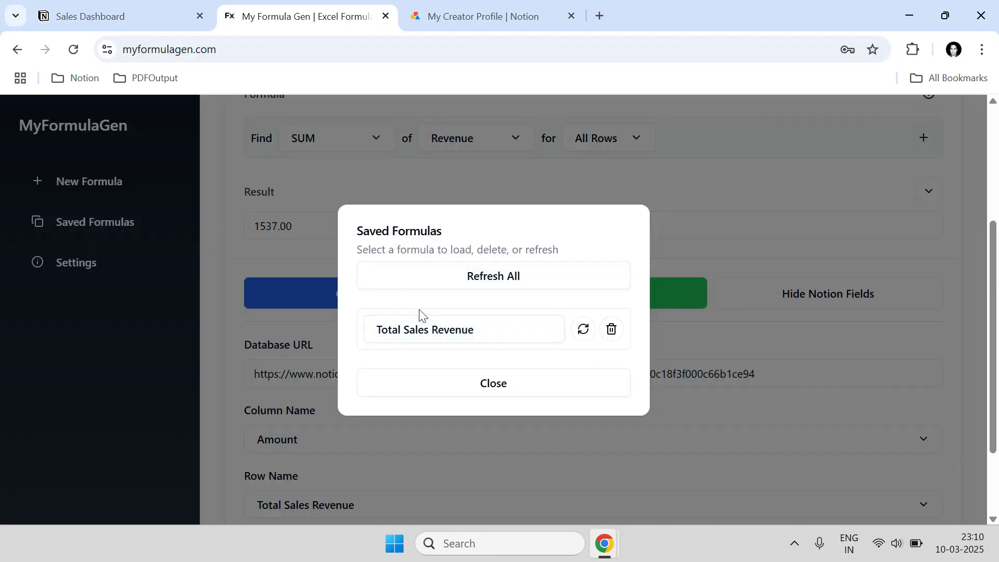
{"action": "left_click", "coordinate": [135, 6]}
{"action": "scroll", "coordinate": [348, 316], "scroll_direction": "down", "scroll_amount": 3}
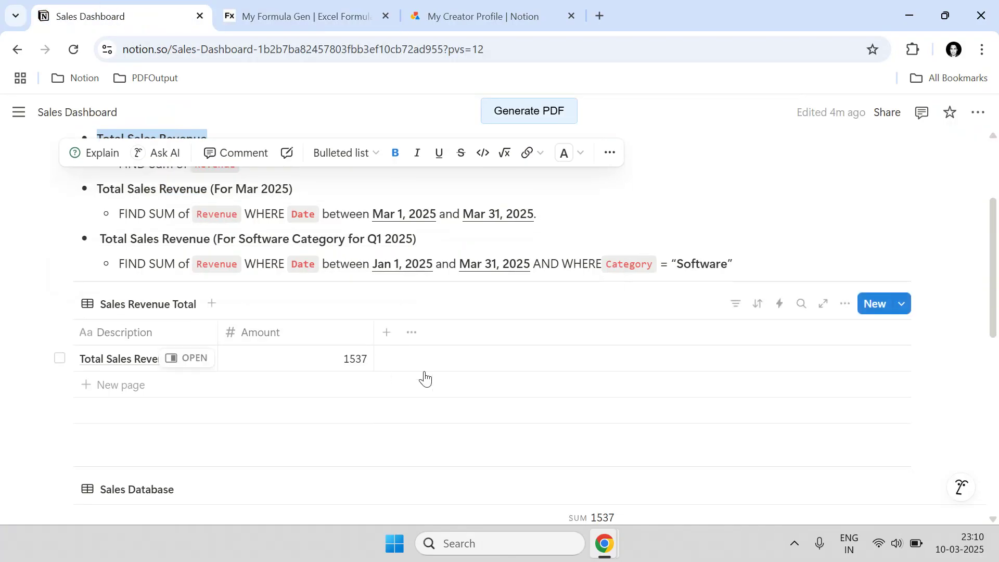
- Narrow the Amount and Description columns of the table
{"action": "left_click", "coordinate": [437, 317]}
{"action": "left_click_drag", "start_coordinate": [373, 332], "coordinate": [303, 330]}
{"action": "left_click_drag", "start_coordinate": [217, 330], "coordinate": [201, 330]}
- Change the March 1 revenue from 120 to 1000 and the July 17 revenue from 198 to 2500
{"action": "scroll", "coordinate": [308, 375], "scroll_direction": "down", "scroll_amount": 3}
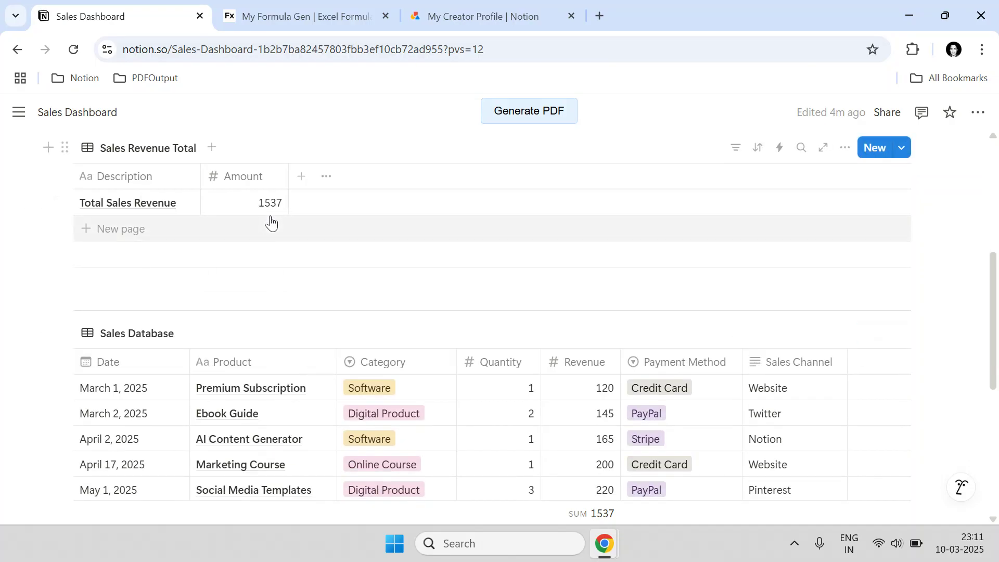
{"action": "scroll", "coordinate": [485, 388], "scroll_direction": "down", "scroll_amount": 2}
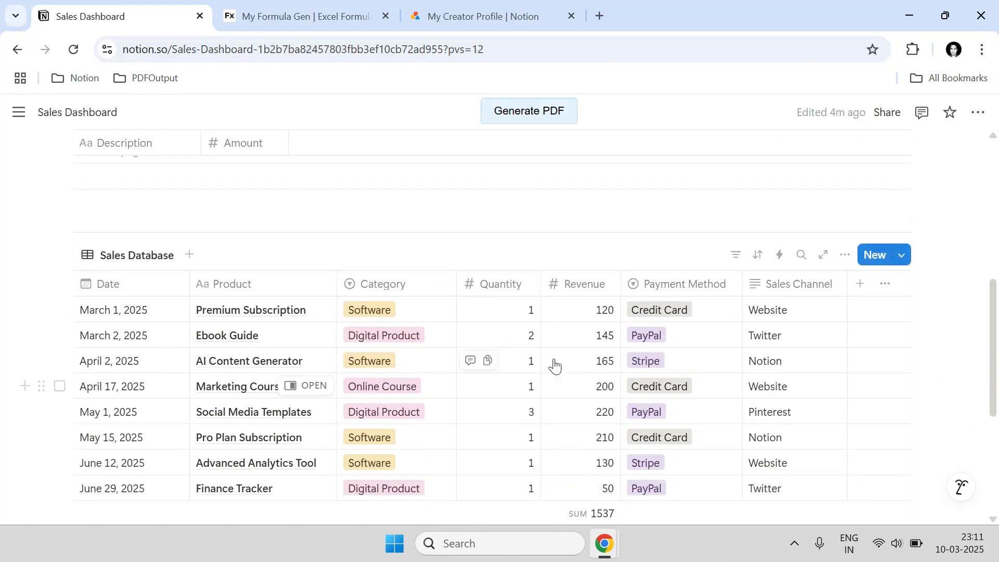
{"action": "left_click", "coordinate": [610, 315]}
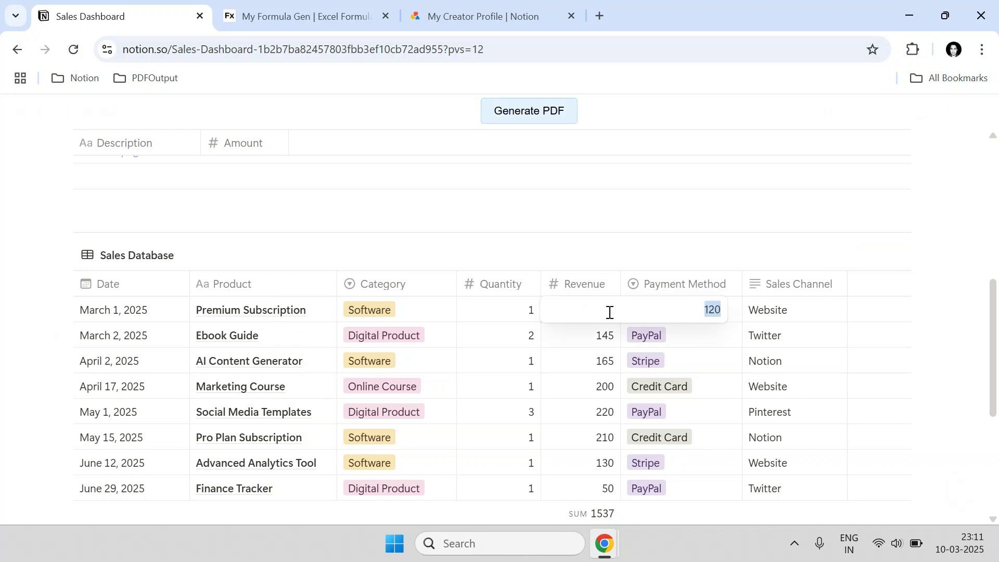
{"action": "type", "text": "1000"}
{"action": "key", "text": "Return"}
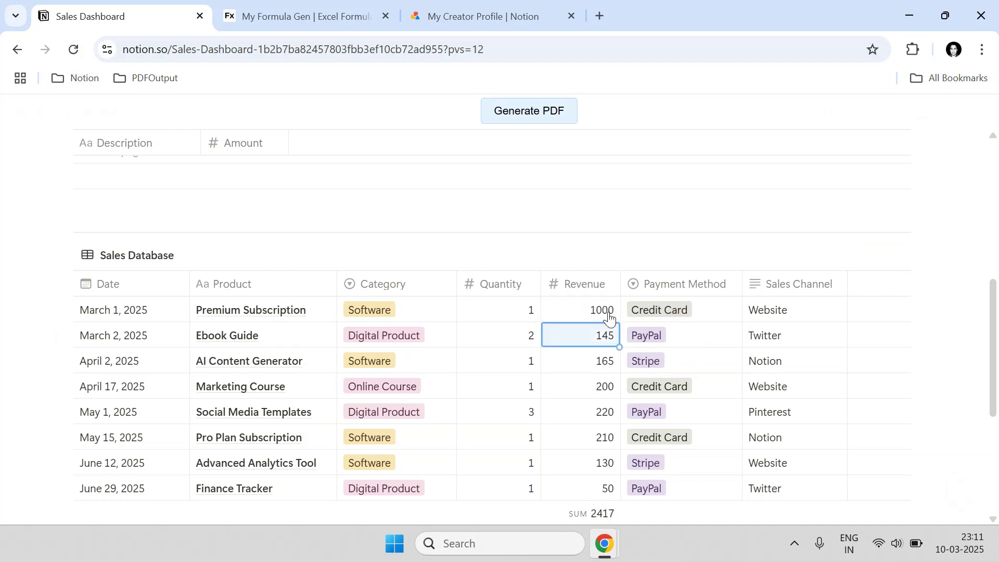
{"action": "scroll", "coordinate": [606, 416], "scroll_direction": "down", "scroll_amount": 2}
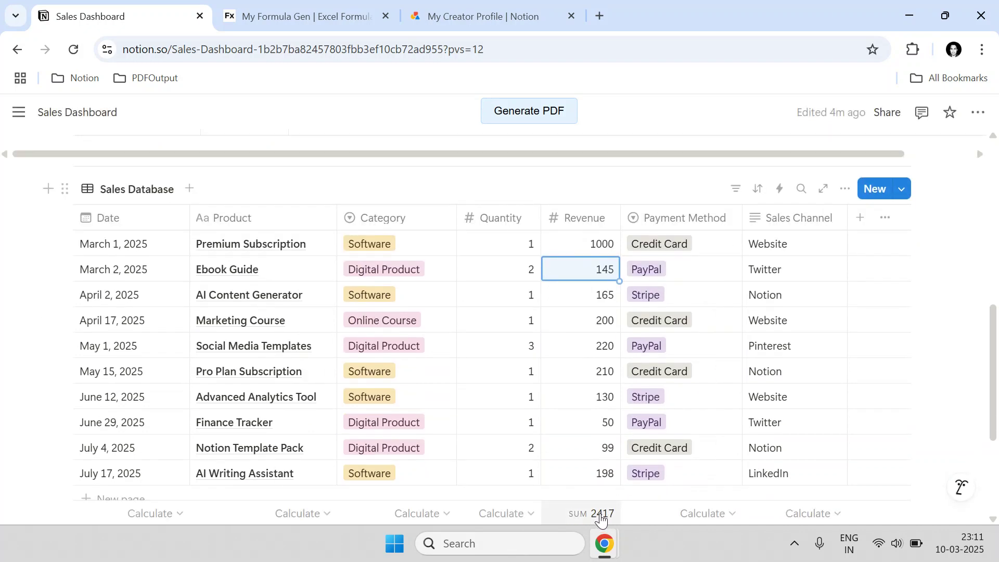
{"action": "left_click", "coordinate": [594, 473]}
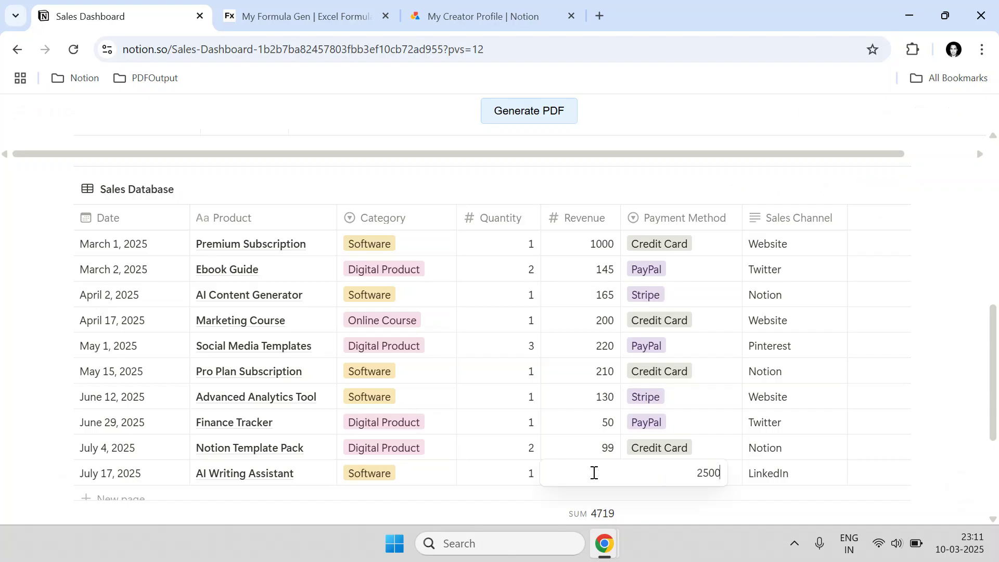
{"action": "key", "text": "Return"}
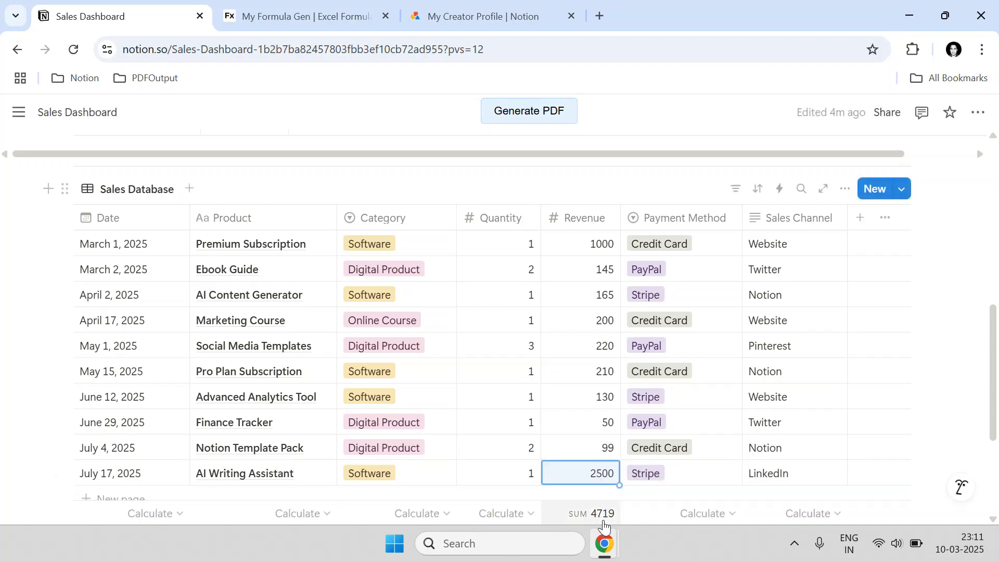
{"action": "scroll", "coordinate": [563, 424], "scroll_direction": "up", "scroll_amount": 5}
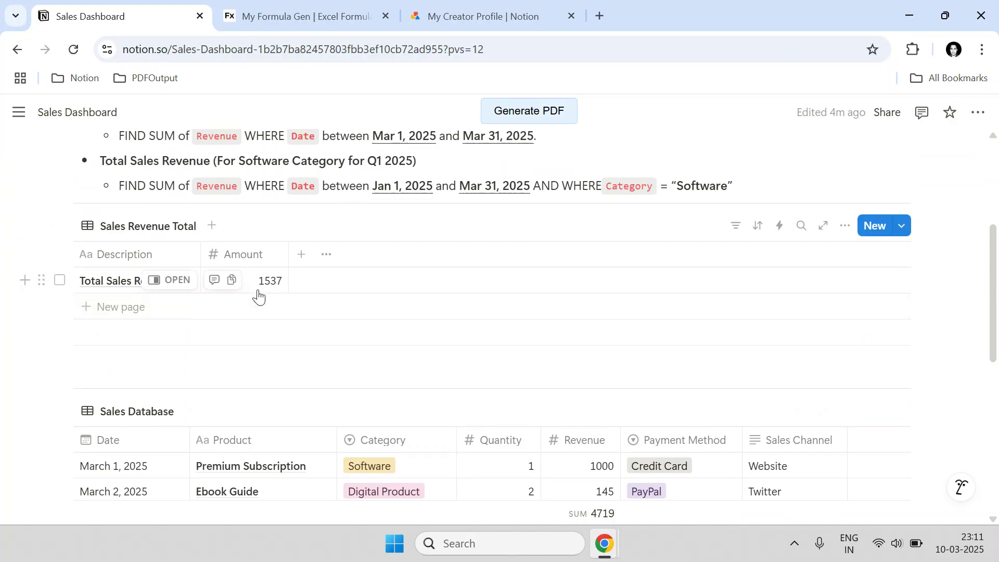
- Add a Sum calculation footer to the Sales Revenue Total table's Amount column
{"action": "left_click", "coordinate": [259, 301]}
{"action": "left_click", "coordinate": [252, 358]}
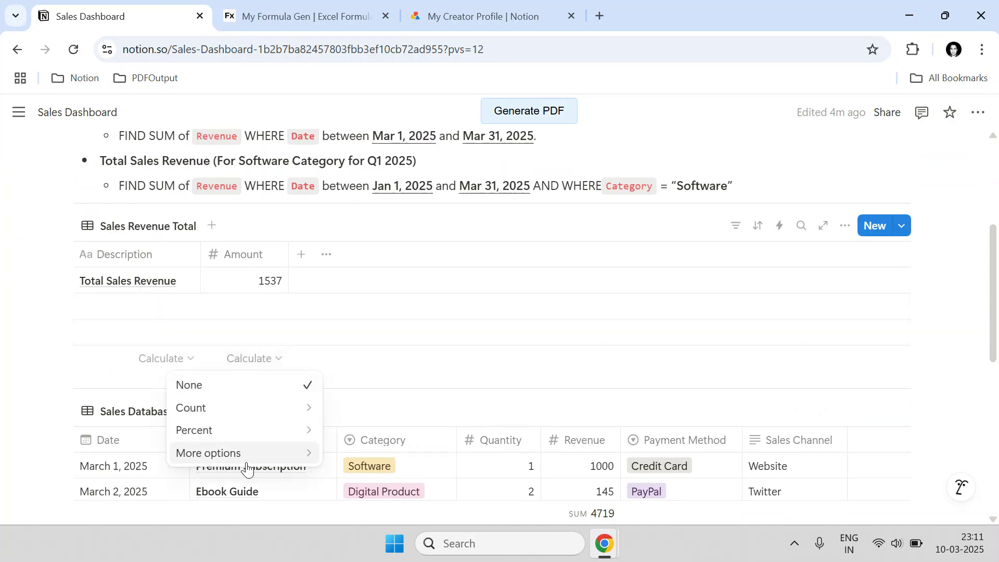
{"action": "mouse_move", "coordinate": [281, 454]}
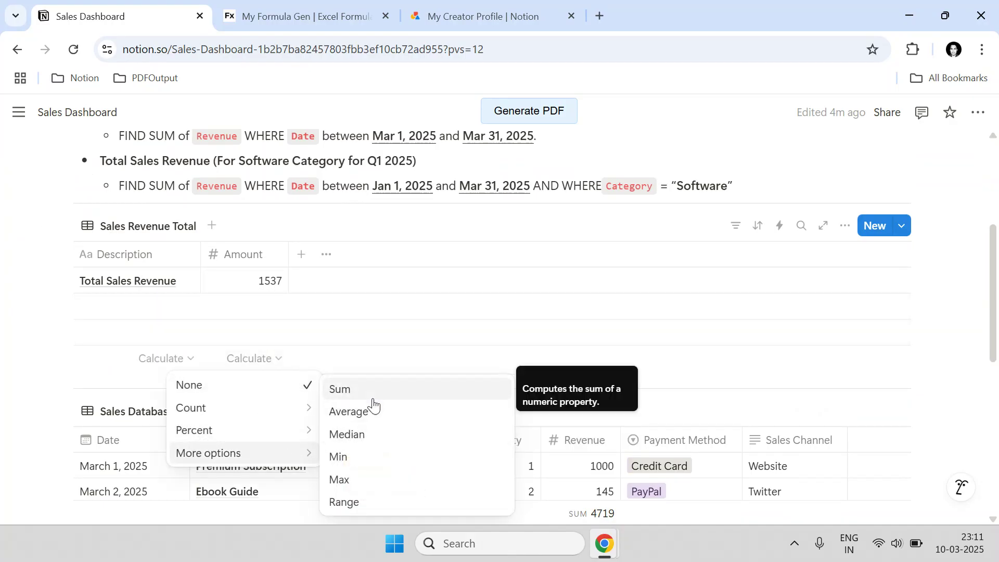
{"action": "left_click", "coordinate": [344, 388]}
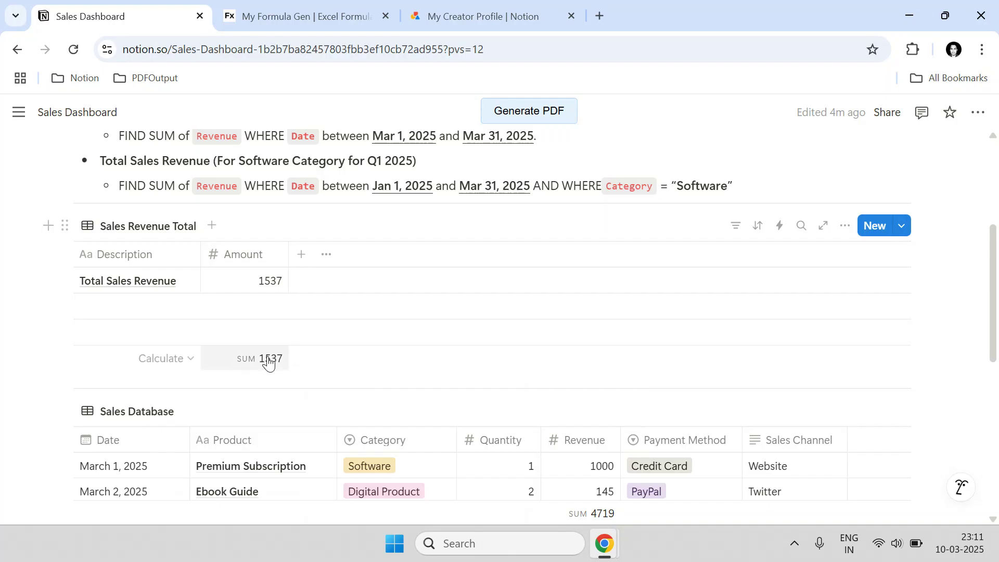
- Refresh all saved formulas in MyFormulaGen so Total Sales Revenue updates from 1537 to 4719
{"action": "left_click", "coordinate": [303, 8]}
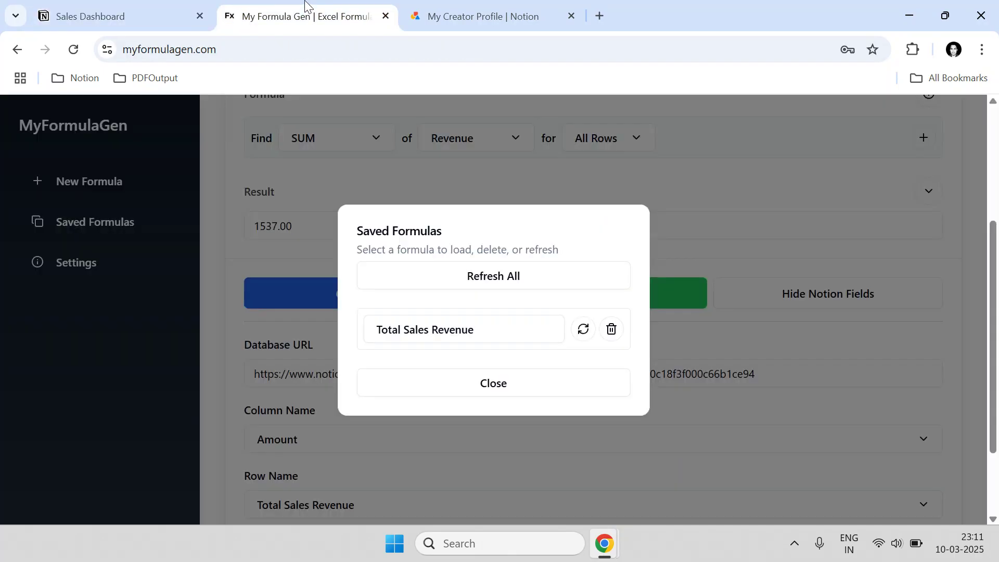
{"action": "left_click", "coordinate": [162, 12]}
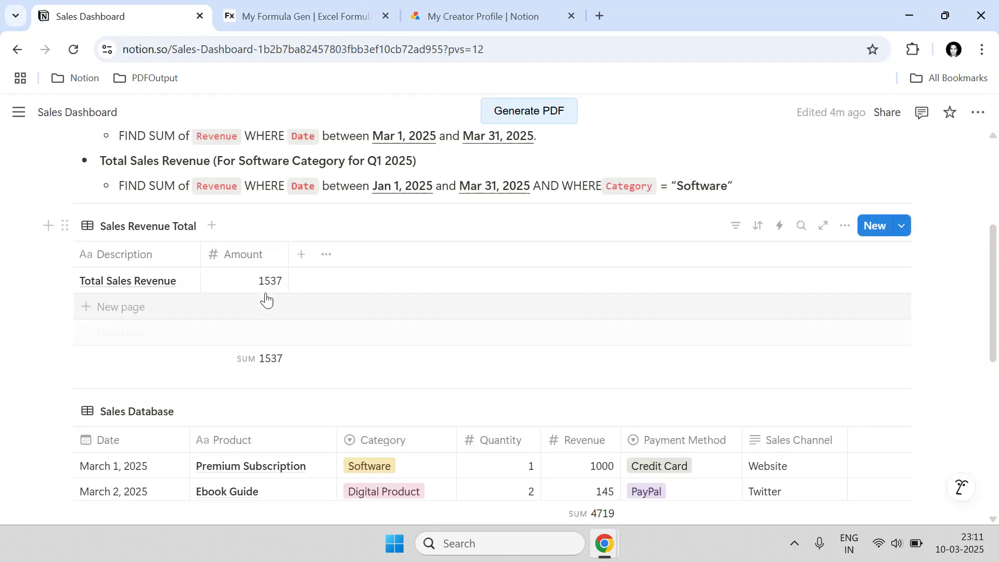
{"action": "left_click", "coordinate": [283, 12]}
{"action": "left_click", "coordinate": [383, 153]}
{"action": "left_click", "coordinate": [123, 222]}
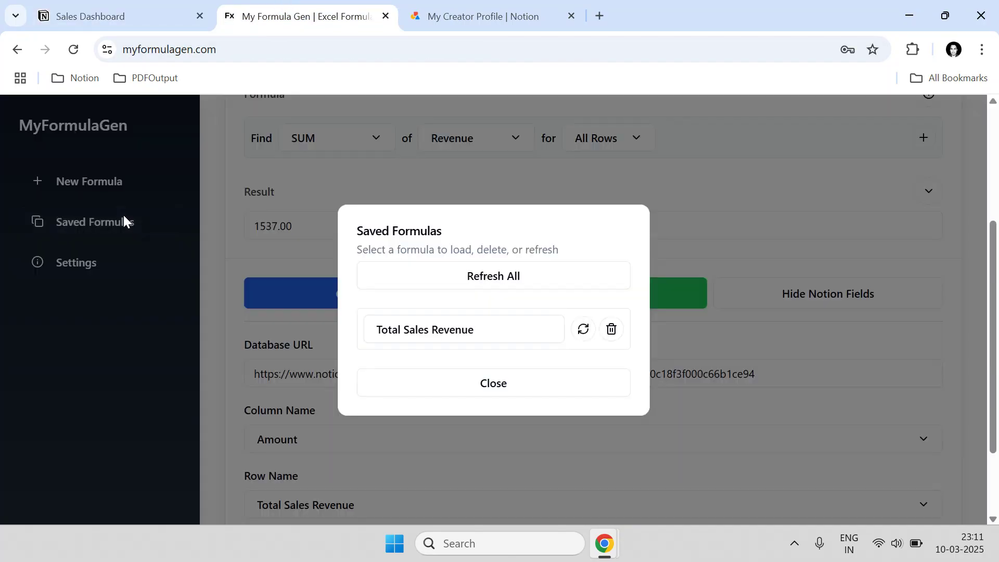
{"action": "left_click", "coordinate": [446, 276]}
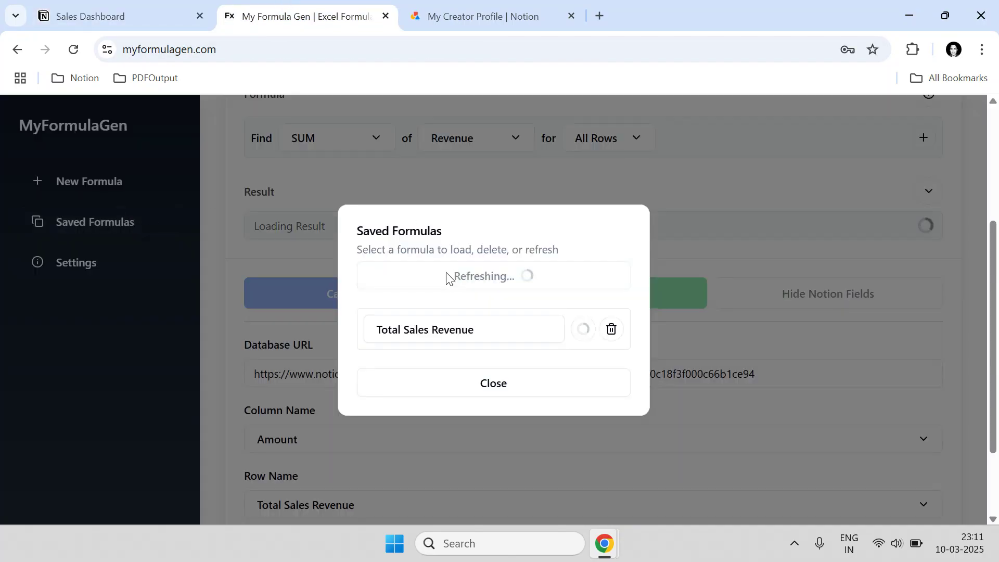
{"action": "left_click", "coordinate": [156, 7]}
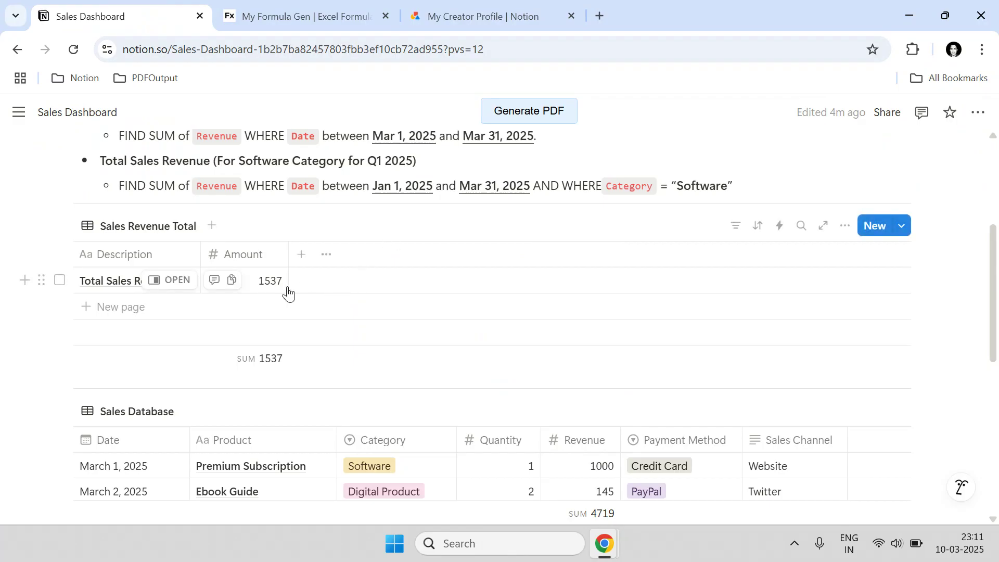
{"action": "scroll", "coordinate": [287, 293], "scroll_direction": "down", "scroll_amount": 2}
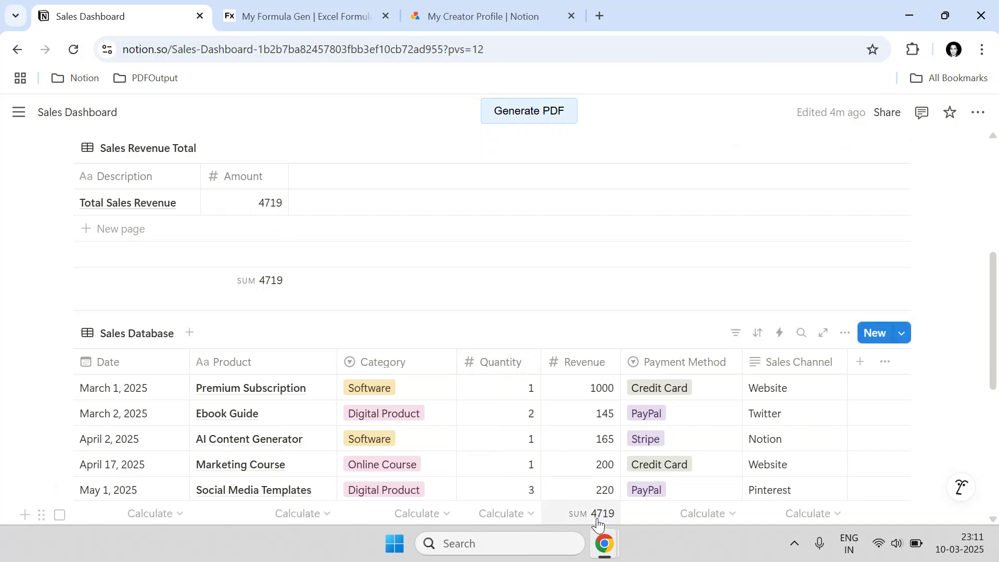
- Check the saved formula's 4719.00 result in MyFormulaGen, then close the list and return to the Sales Dashboard
{"action": "left_click", "coordinate": [337, 29]}
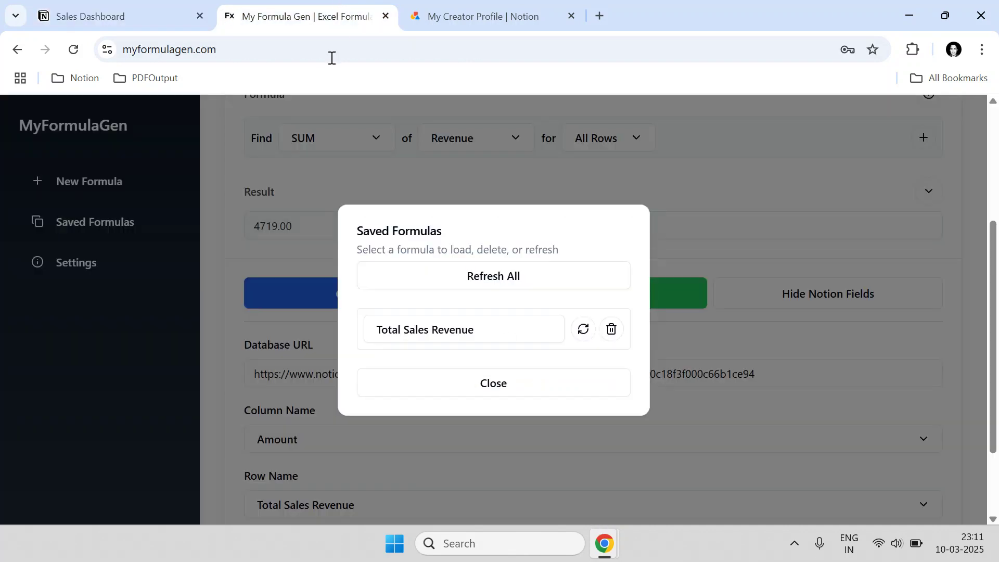
{"action": "left_click", "coordinate": [448, 391]}
{"action": "left_click", "coordinate": [141, 229]}
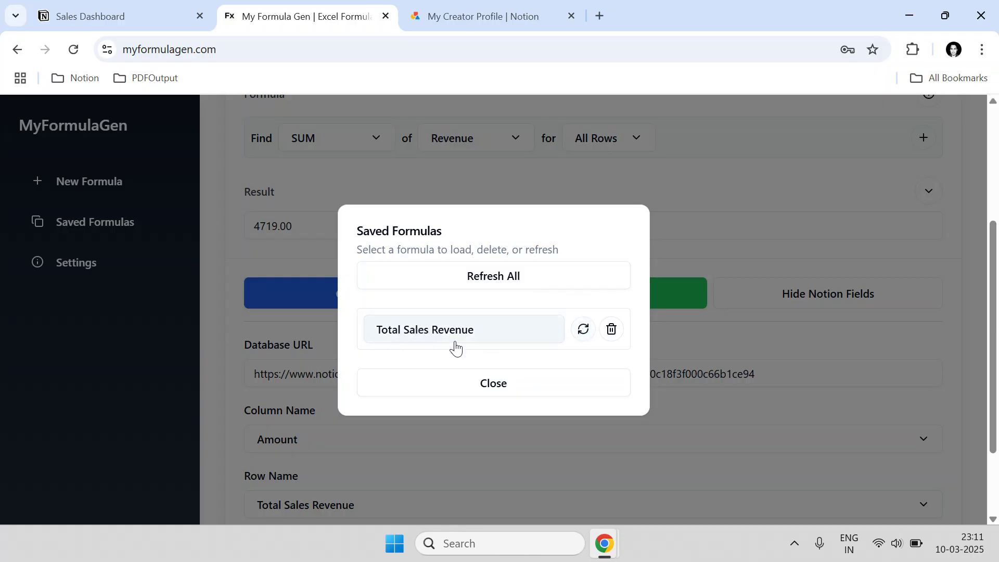
{"action": "left_click", "coordinate": [370, 328]}
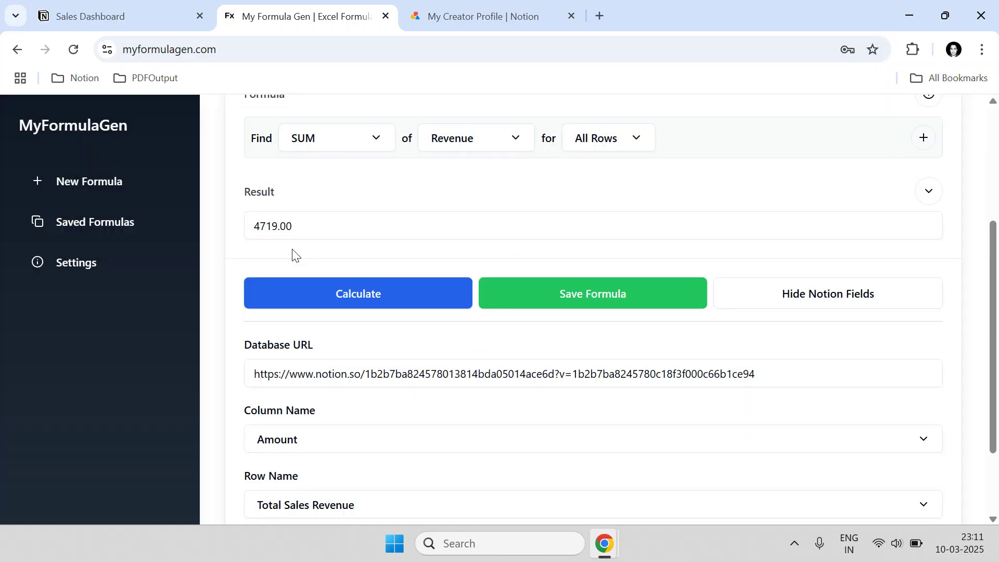
{"action": "left_click", "coordinate": [115, 16]}
{"action": "scroll", "coordinate": [312, 266], "scroll_direction": "up", "scroll_amount": 5}
- Strike through the first Total Sales Revenue bullet and its FIND Sum of Revenue line
{"action": "left_click_drag", "start_coordinate": [296, 243], "coordinate": [101, 220]}
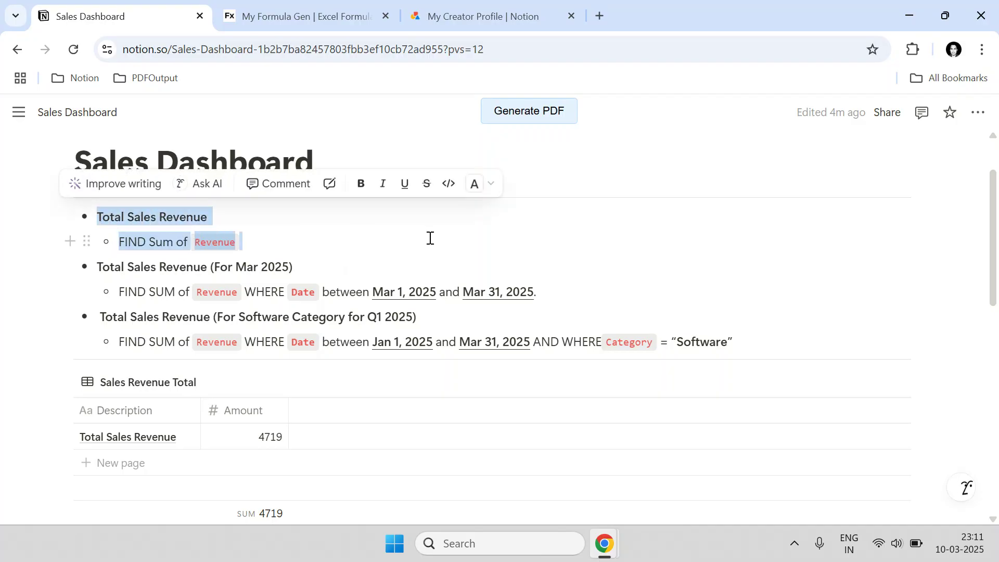
{"action": "left_click", "coordinate": [426, 187]}
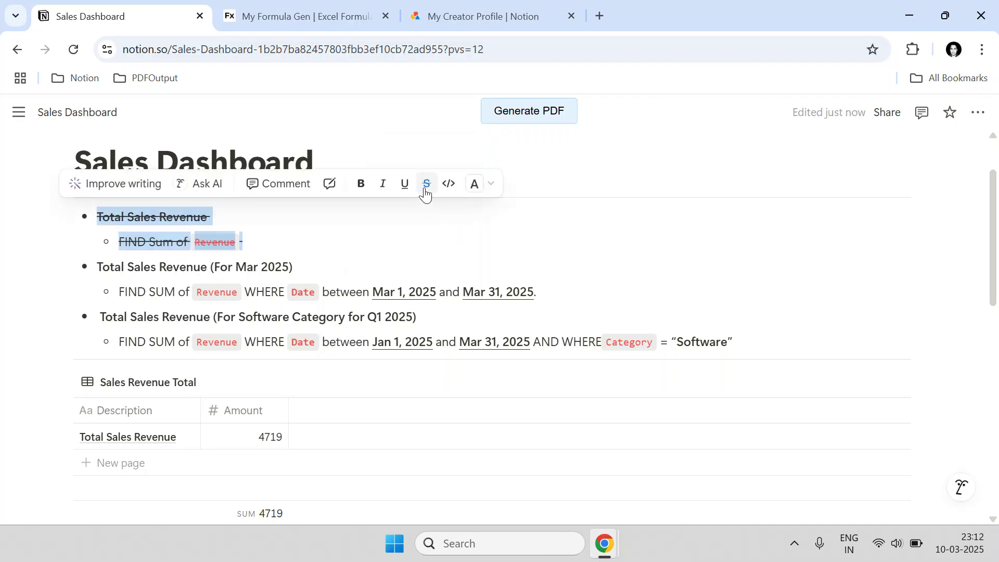
{"action": "left_click", "coordinate": [259, 240]}
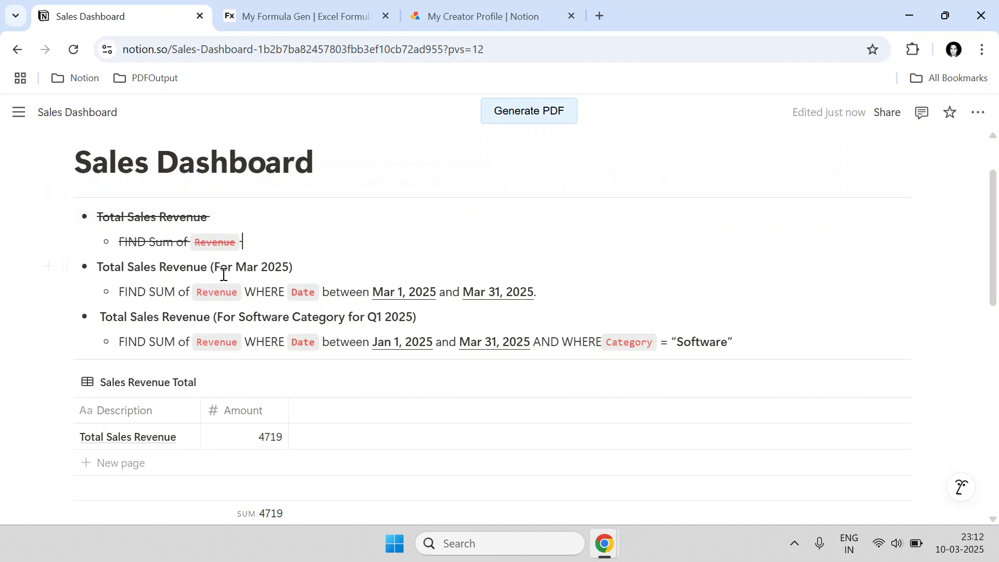
- Tick the March 1 and March 2 rows in the Sales Database, then untick March 1
{"action": "scroll", "coordinate": [236, 271], "scroll_direction": "down", "scroll_amount": 5}
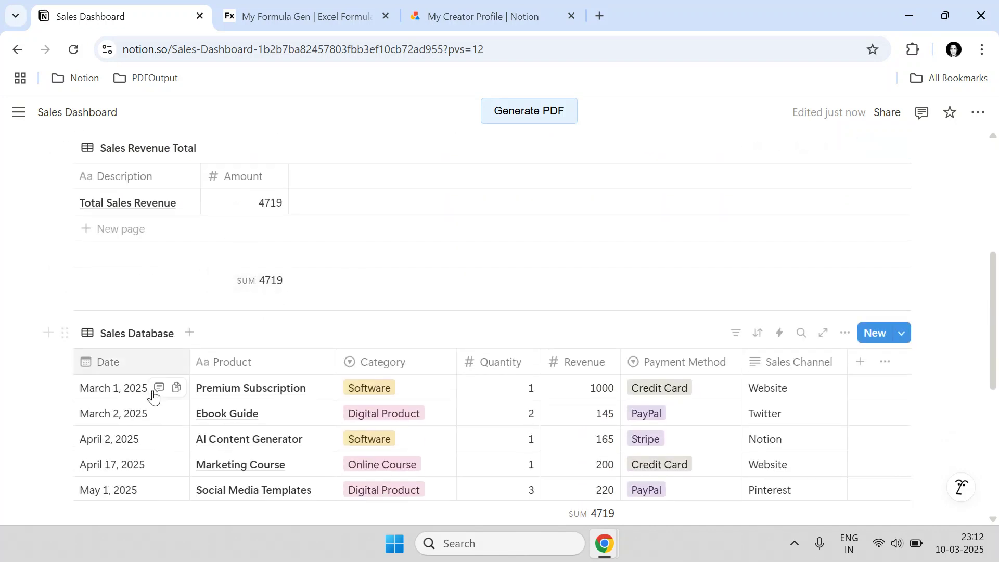
{"action": "left_click", "coordinate": [61, 389]}
{"action": "left_click", "coordinate": [60, 414]}
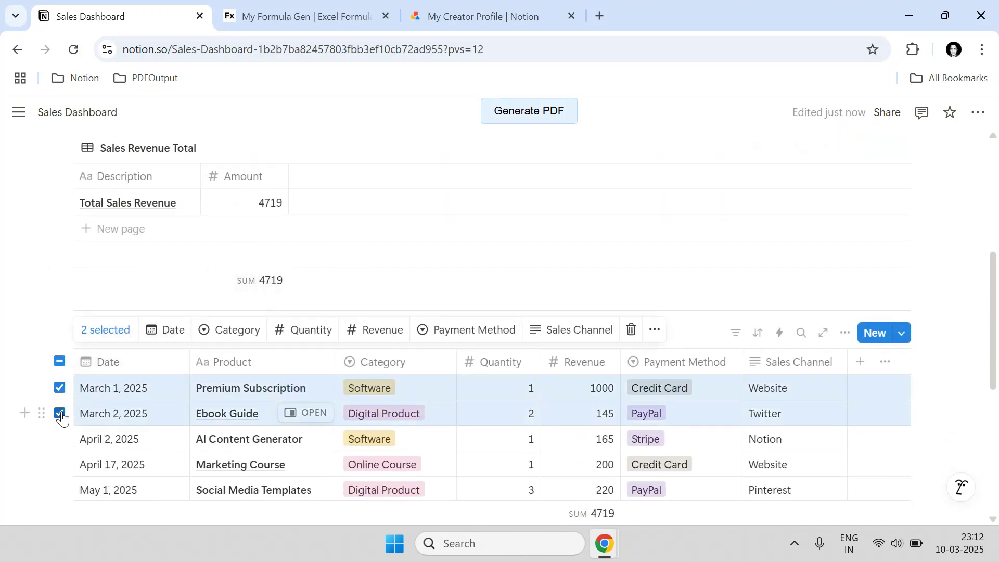
{"action": "scroll", "coordinate": [67, 418], "scroll_direction": "down", "scroll_amount": 3}
{"action": "scroll", "coordinate": [125, 312], "scroll_direction": "down", "scroll_amount": 3}
{"action": "scroll", "coordinate": [125, 328], "scroll_direction": "up", "scroll_amount": 3}
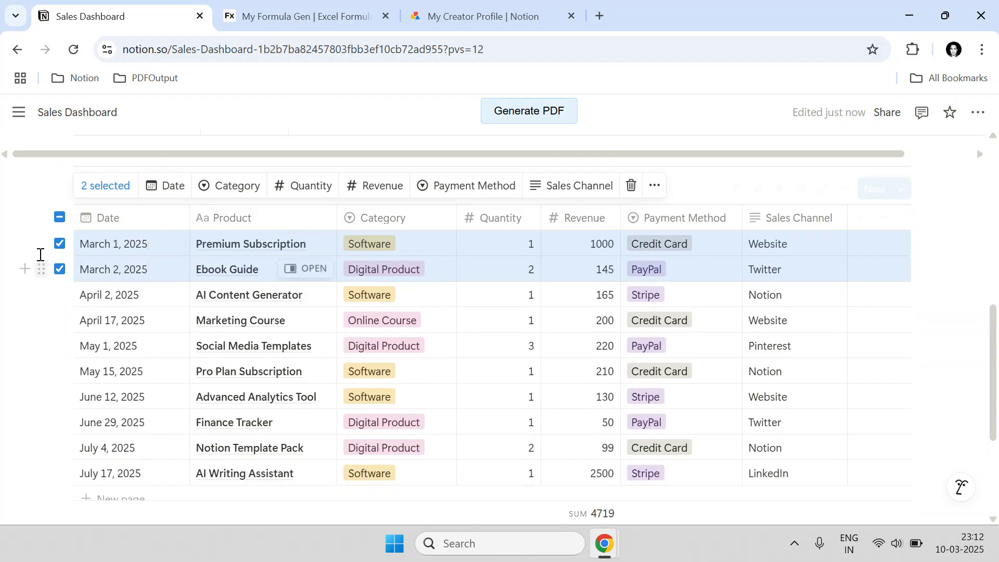
{"action": "left_click", "coordinate": [59, 244]}
{"action": "scroll", "coordinate": [104, 261], "scroll_direction": "up", "scroll_amount": 4}
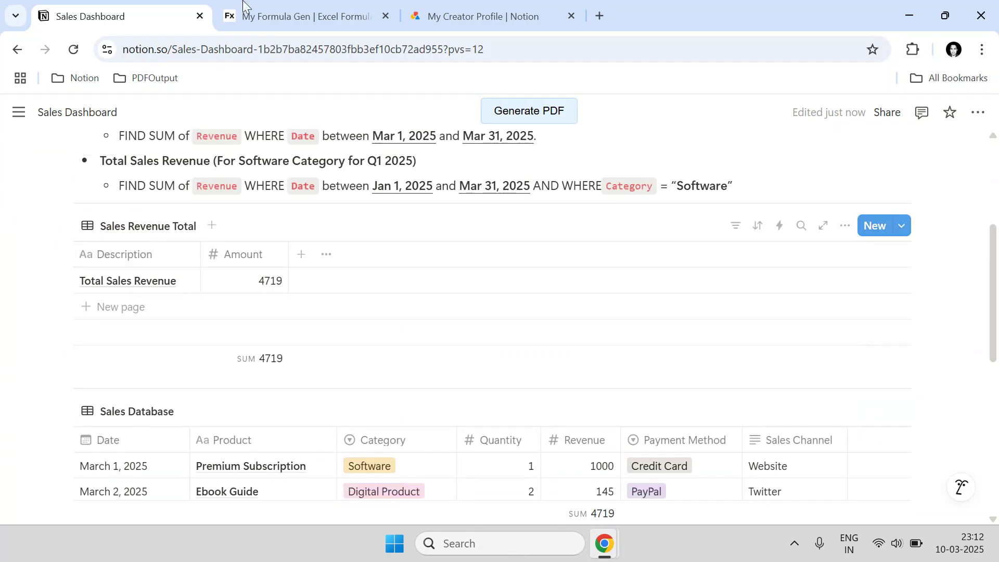
{"action": "left_click", "coordinate": [269, 3]}
- Start a new formula and paste the Sales Database link as its Notion database URL
{"action": "left_click", "coordinate": [69, 187]}
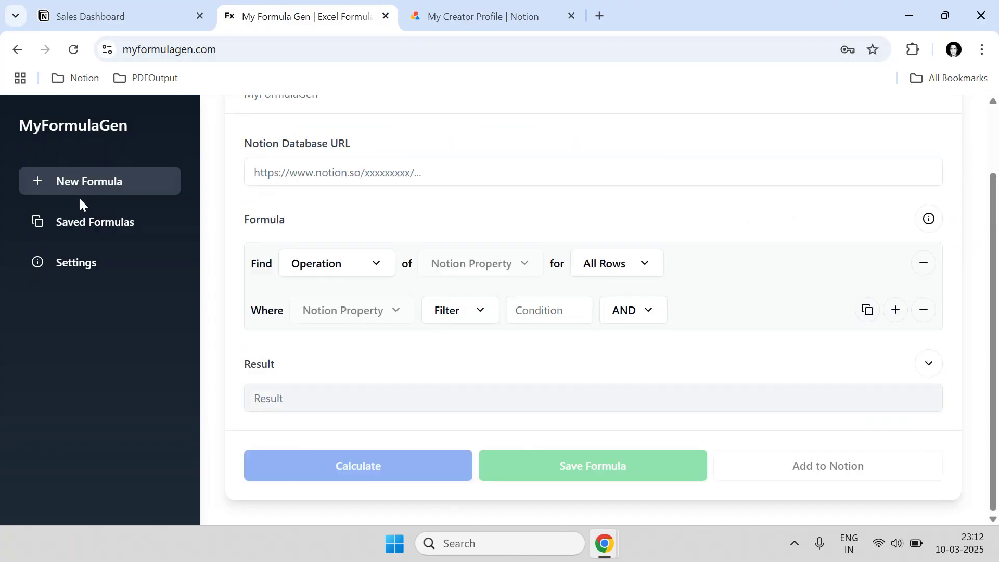
{"action": "left_click", "coordinate": [319, 253]}
{"action": "left_click", "coordinate": [116, 14]}
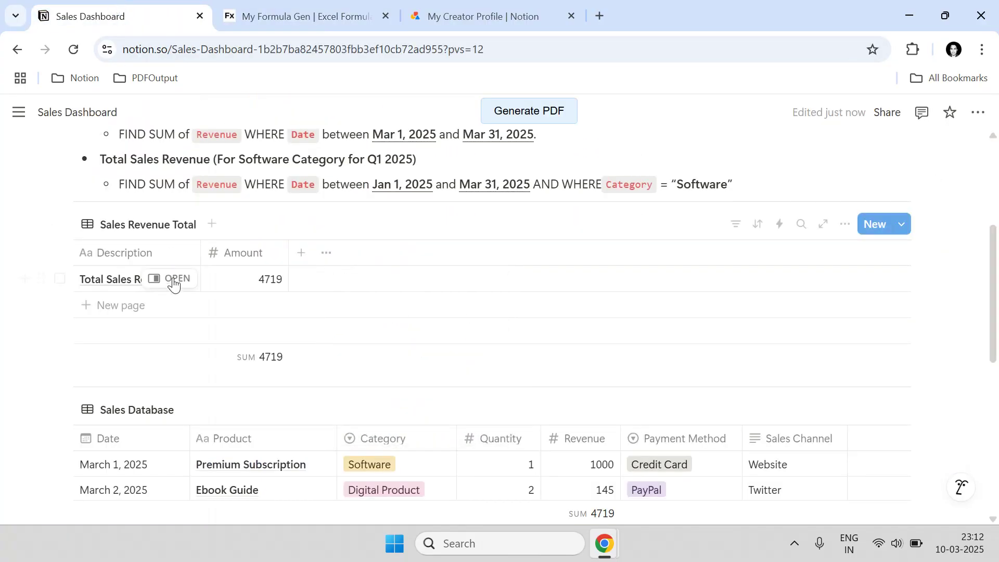
{"action": "scroll", "coordinate": [62, 301], "scroll_direction": "down", "scroll_amount": 3}
{"action": "left_click", "coordinate": [65, 254]}
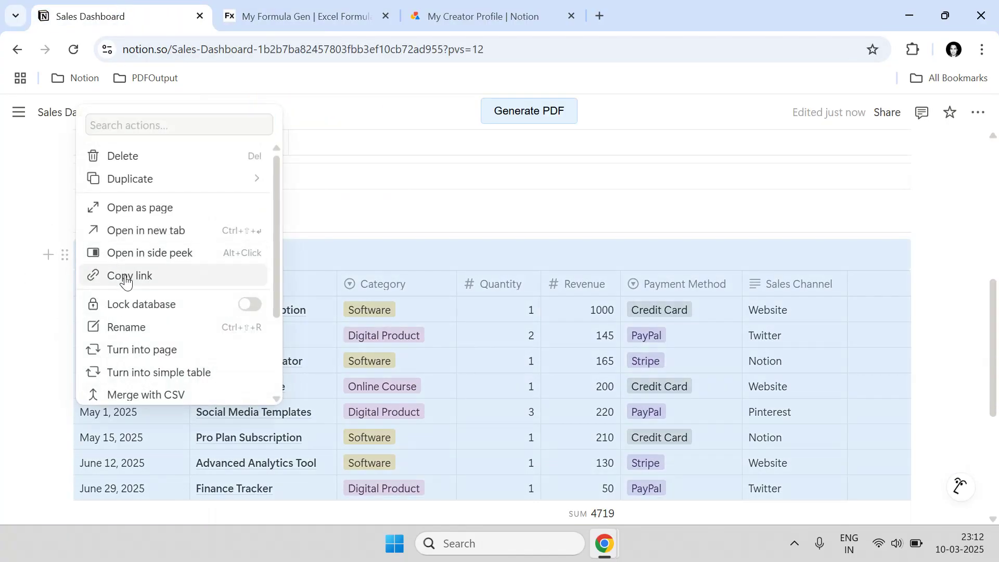
{"action": "left_click", "coordinate": [132, 273]}
{"action": "left_click", "coordinate": [269, 16]}
{"action": "key", "text": "ctrl+v"}
{"action": "left_click", "coordinate": [422, 306]}
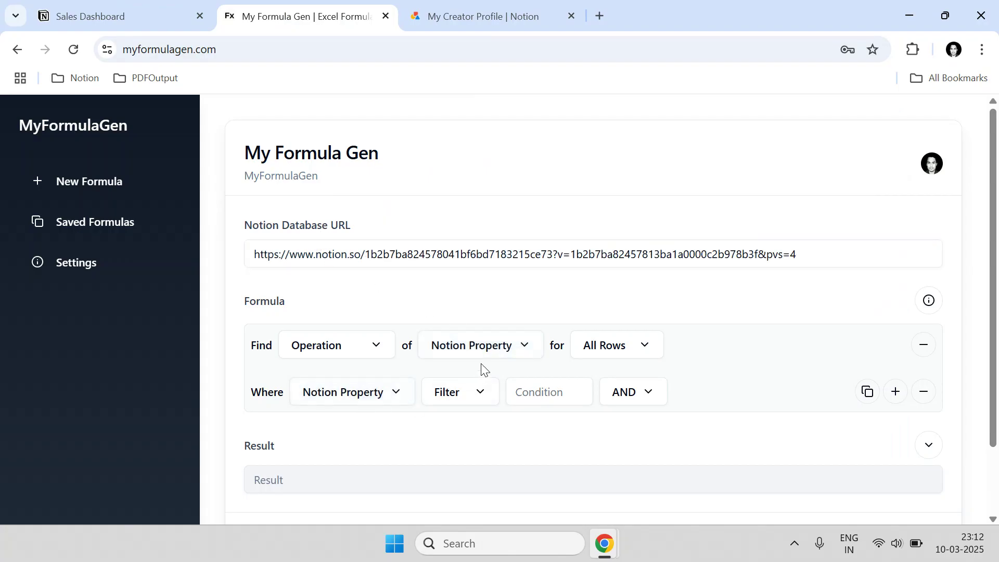
- Set the formula to find the SUM of Revenue for All Rows
{"action": "left_click", "coordinate": [343, 358]}
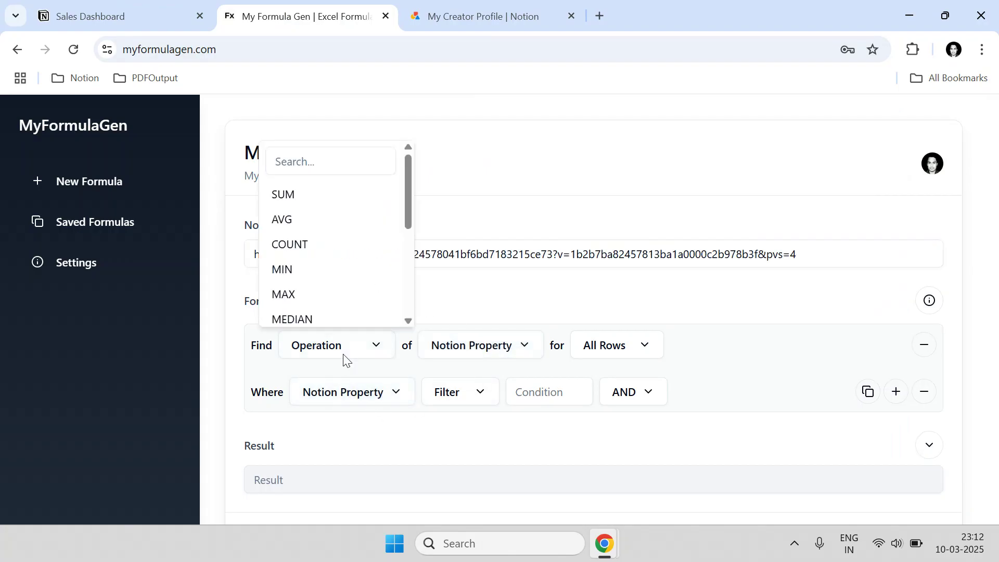
{"action": "left_click", "coordinate": [297, 203]}
{"action": "left_click", "coordinate": [495, 345]}
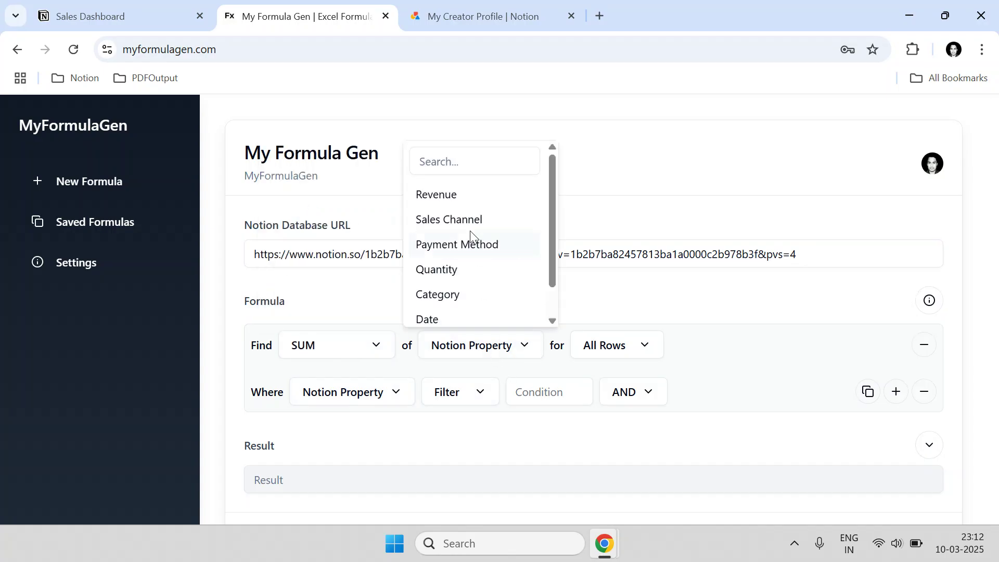
{"action": "left_click", "coordinate": [467, 202]}
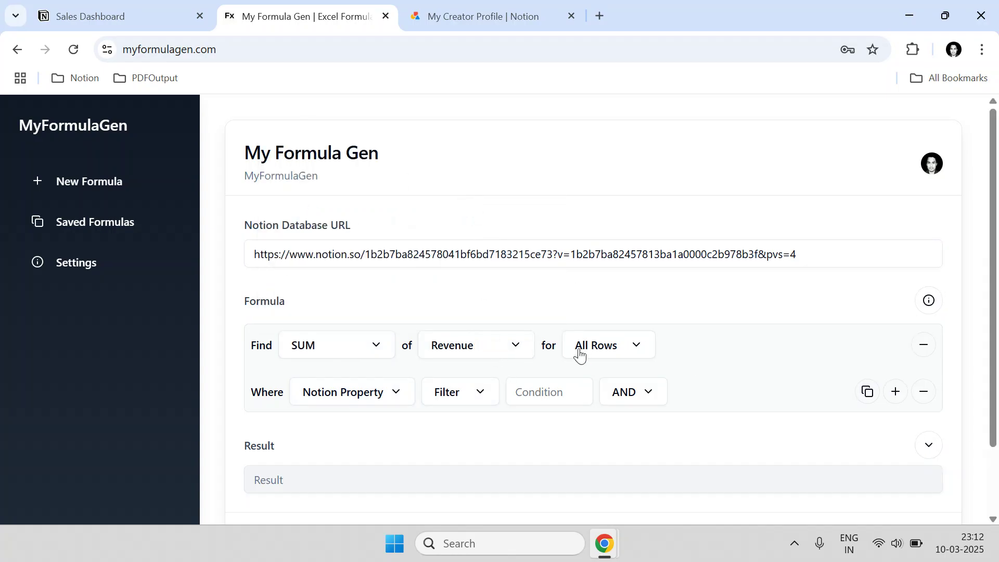
{"action": "left_click", "coordinate": [120, 16]}
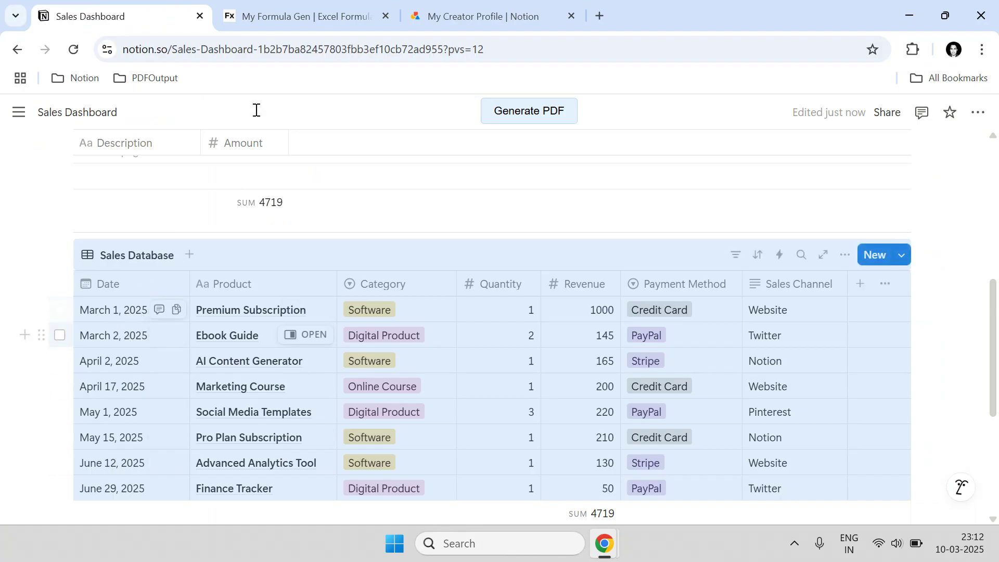
- Review the Mar 2025 formula note and the Sales Database on the Sales Dashboard page
{"action": "left_click", "coordinate": [374, 20]}
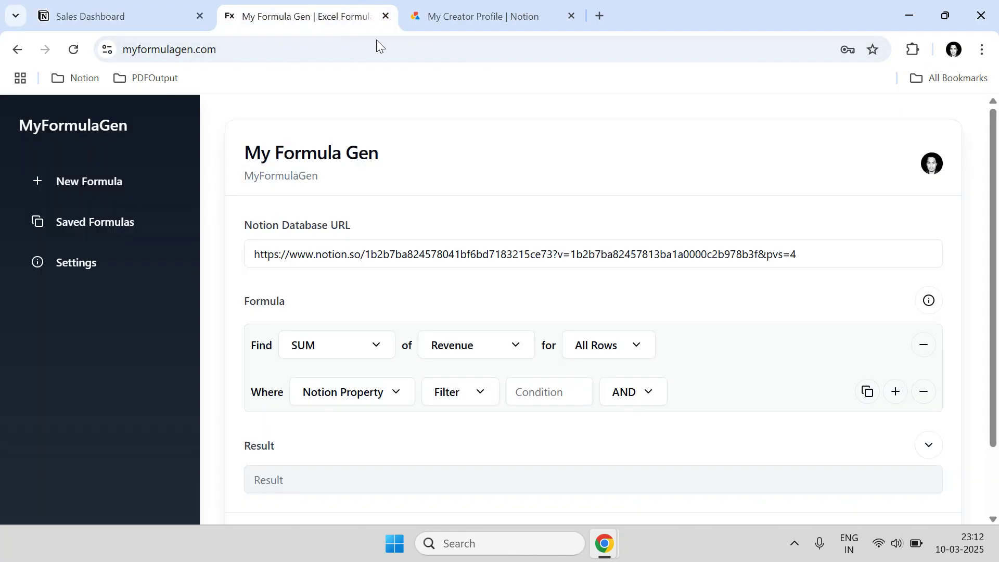
{"action": "left_click", "coordinate": [152, 12]}
{"action": "scroll", "coordinate": [314, 396], "scroll_direction": "up", "scroll_amount": 10}
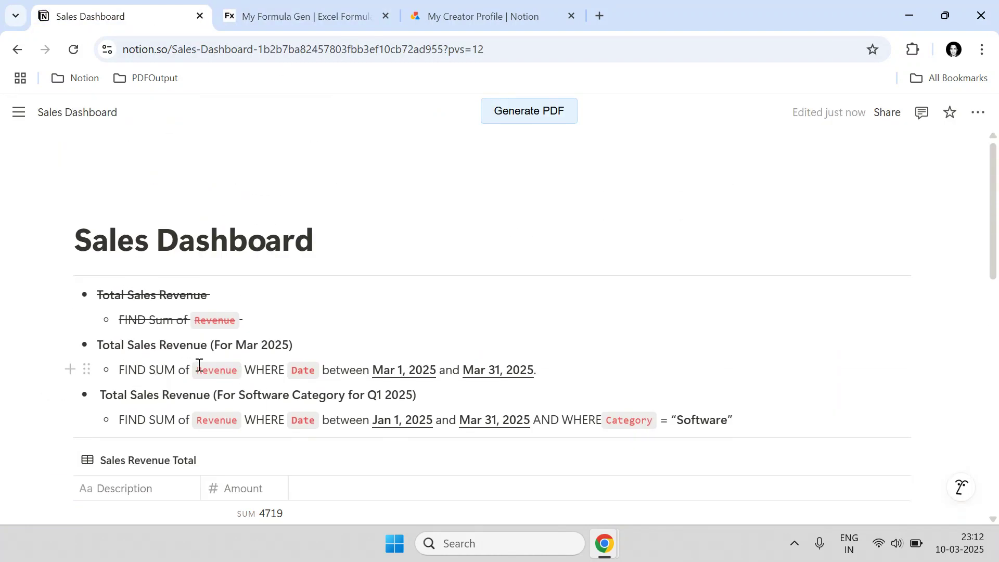
{"action": "scroll", "coordinate": [594, 430], "scroll_direction": "down", "scroll_amount": 5}
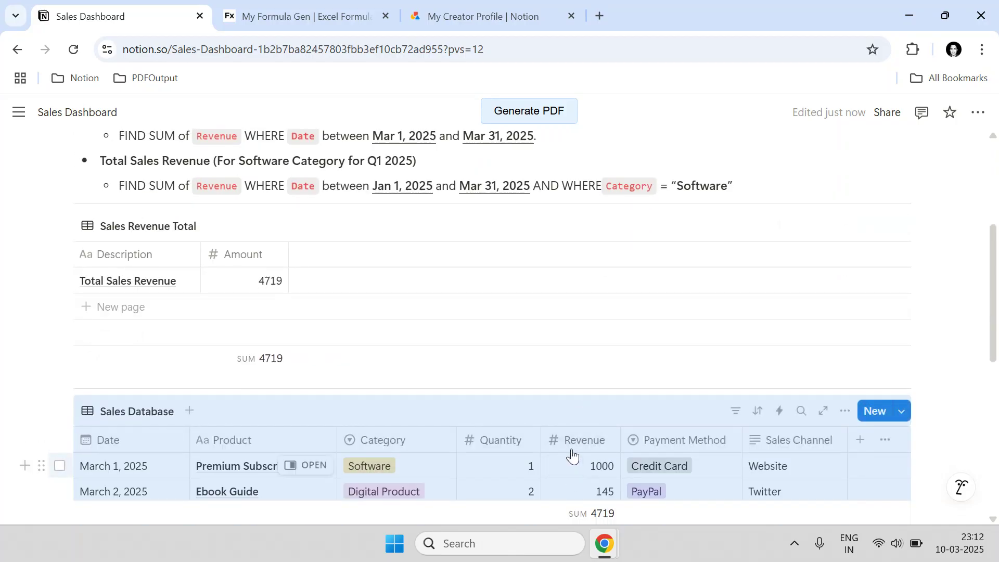
{"action": "scroll", "coordinate": [511, 427], "scroll_direction": "up", "scroll_amount": 2}
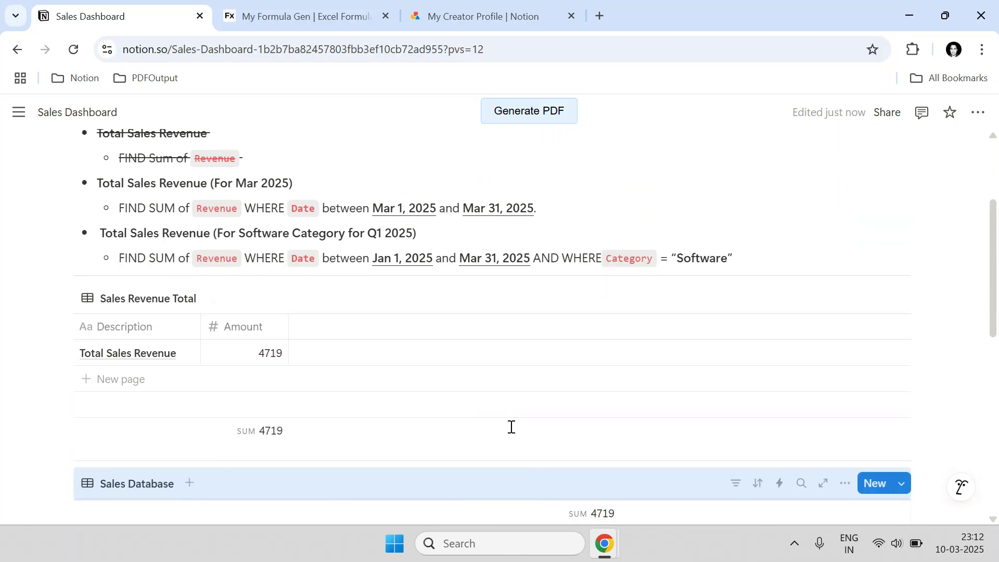
{"action": "left_click", "coordinate": [349, 215]}
{"action": "scroll", "coordinate": [494, 215], "scroll_direction": "down", "scroll_amount": 4}
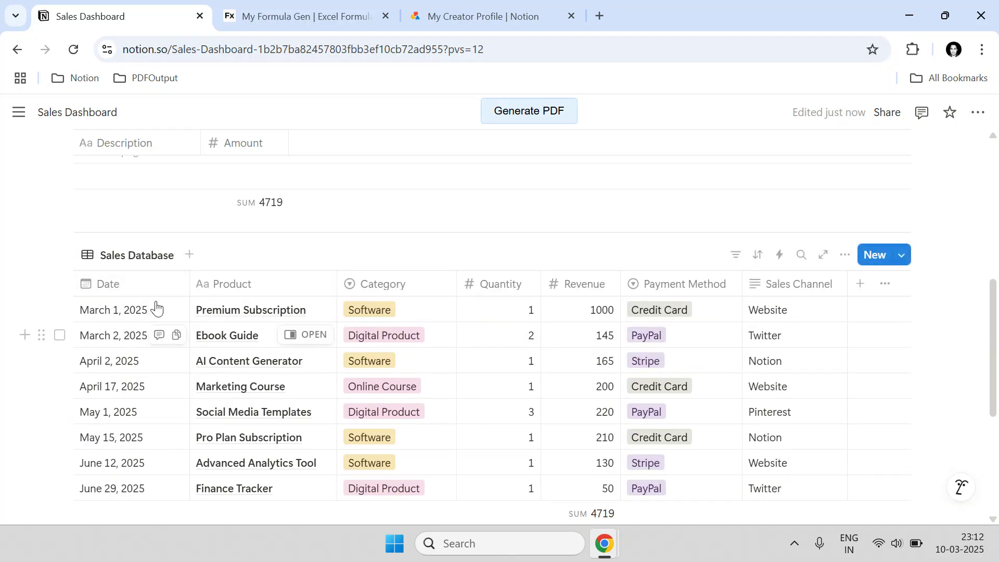
{"action": "left_click", "coordinate": [303, 7]}
- Set the condition to Where Date, filtered on Start Date, Is between
{"action": "left_click", "coordinate": [315, 408]}
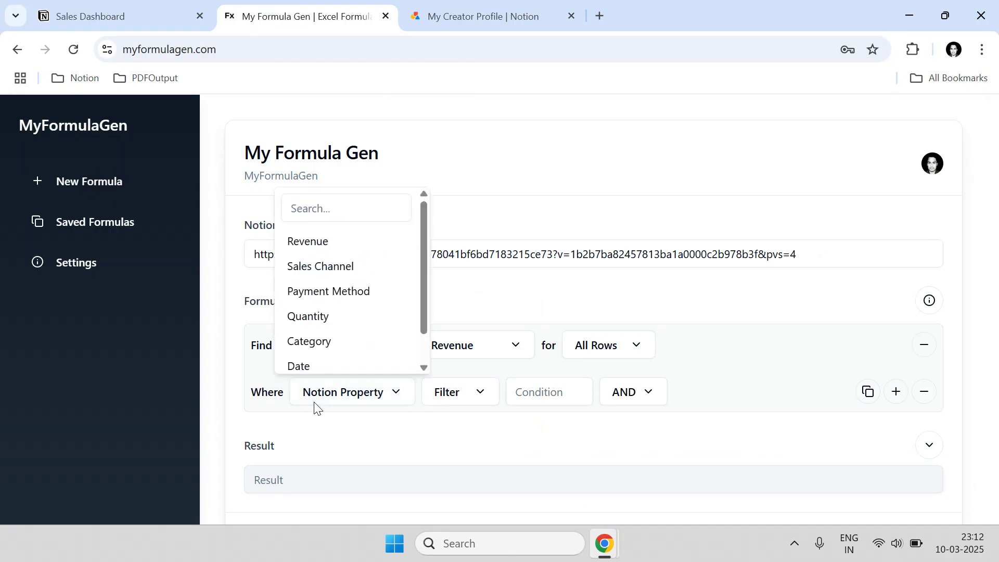
{"action": "left_click", "coordinate": [312, 369]}
{"action": "left_click", "coordinate": [434, 394]}
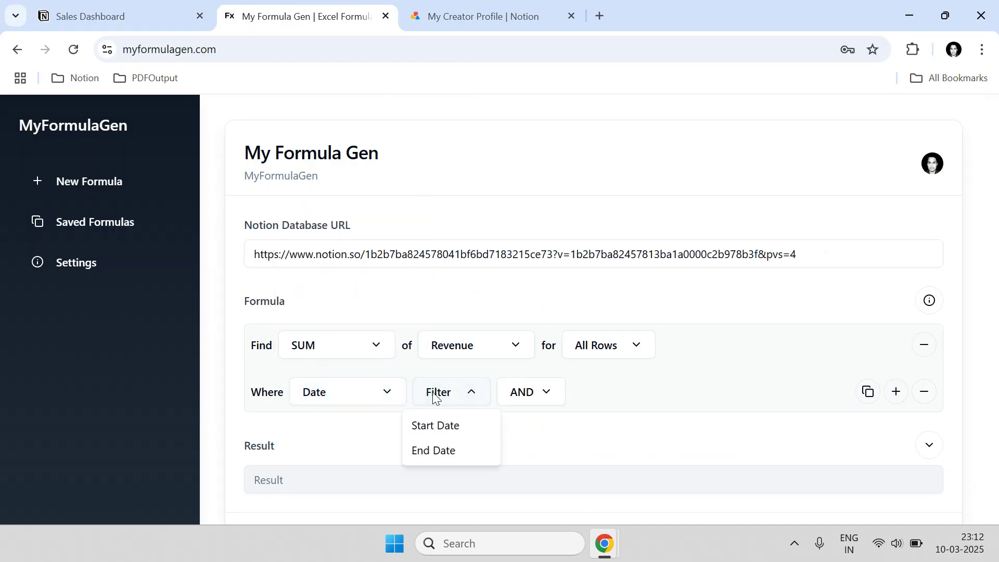
{"action": "left_click", "coordinate": [431, 428]}
{"action": "left_click", "coordinate": [525, 393]}
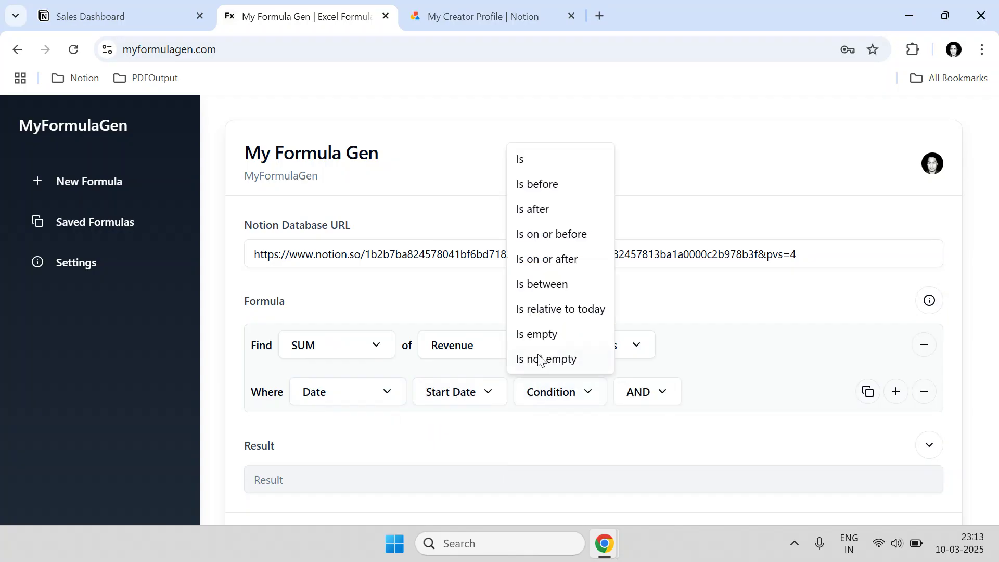
{"action": "left_click", "coordinate": [536, 285]}
- Set the date range from 01-03-2025 to 31-03-2025
{"action": "left_click", "coordinate": [714, 393]}
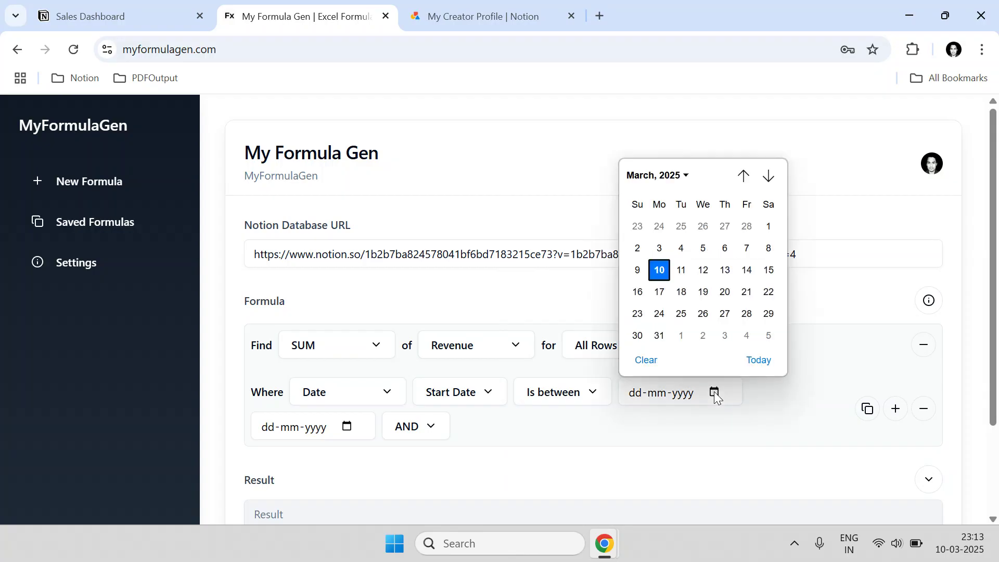
{"action": "left_click", "coordinate": [768, 226]}
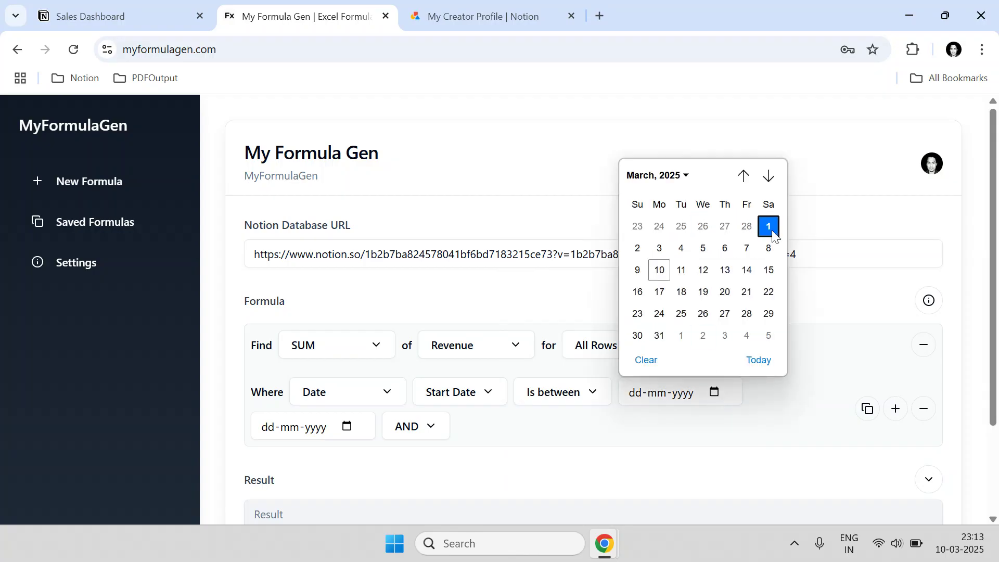
{"action": "left_click", "coordinate": [346, 427]}
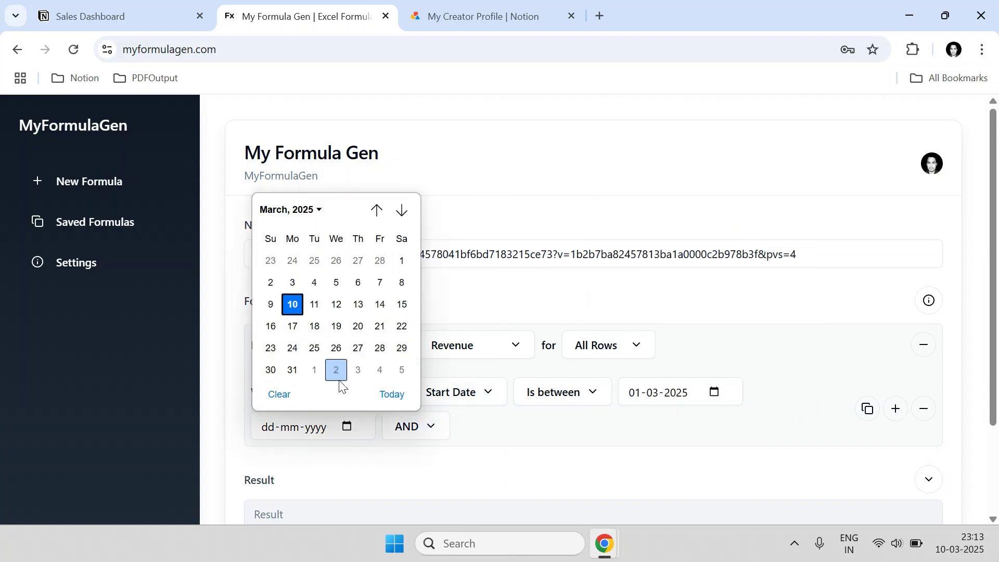
{"action": "left_click", "coordinate": [292, 370]}
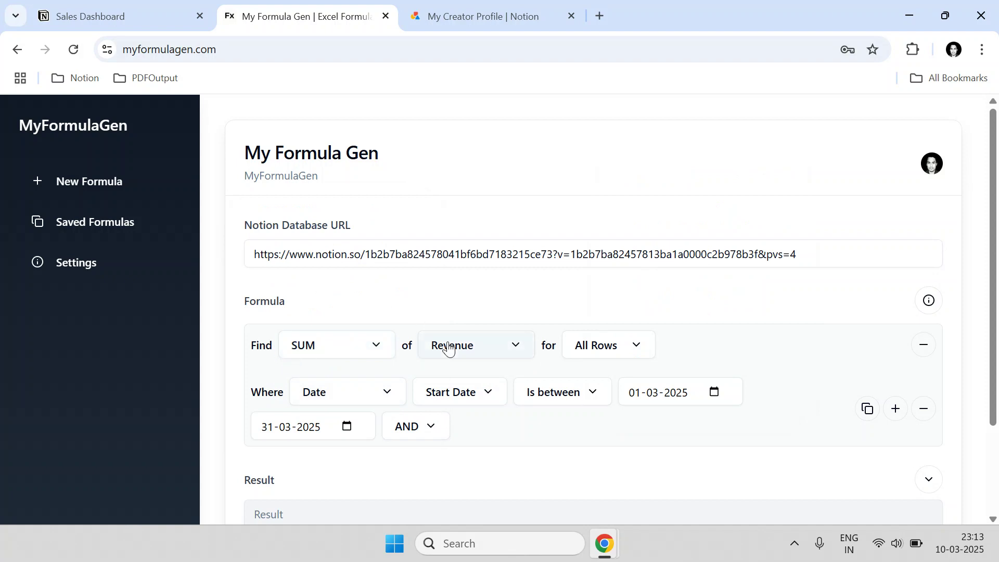
{"action": "key", "text": "ctrl+shift+Tab"}
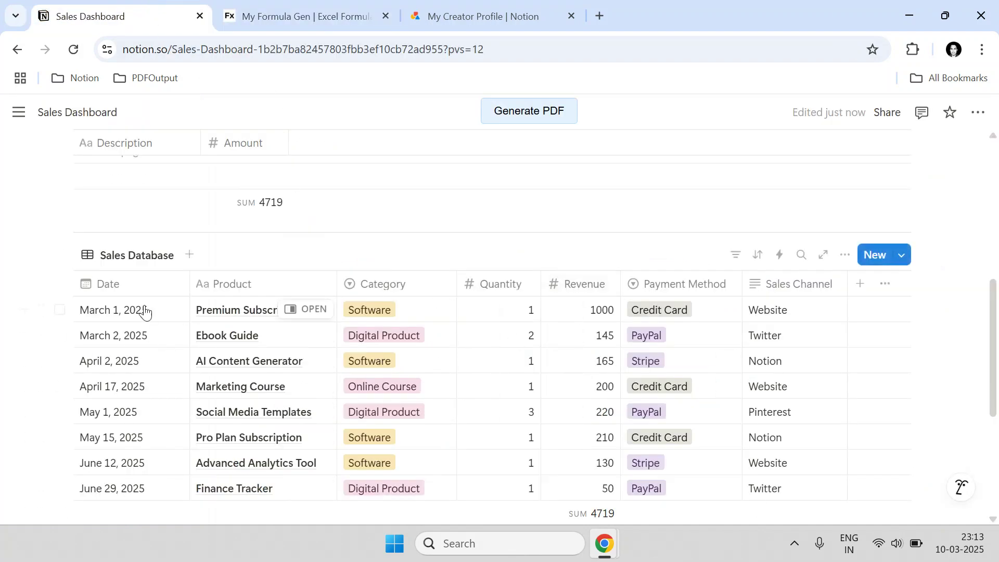
{"action": "left_click", "coordinate": [266, 6]}
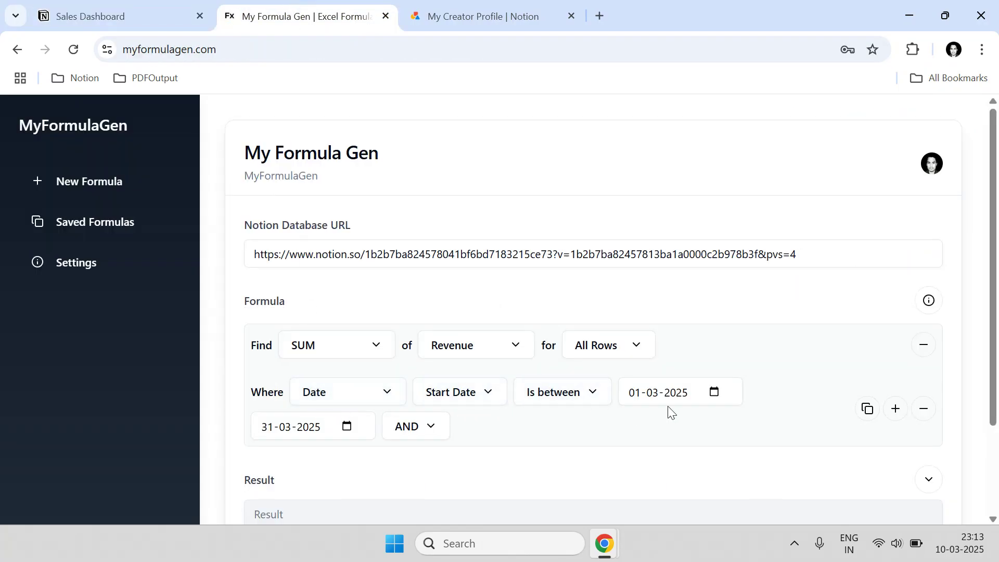
{"action": "left_click", "coordinate": [345, 427]}
- Calculate the March 2025 revenue sum, which returns 1145.00
{"action": "left_click", "coordinate": [487, 432]}
{"action": "scroll", "coordinate": [487, 431], "scroll_direction": "down", "scroll_amount": 2}
{"action": "left_click", "coordinate": [365, 461]}
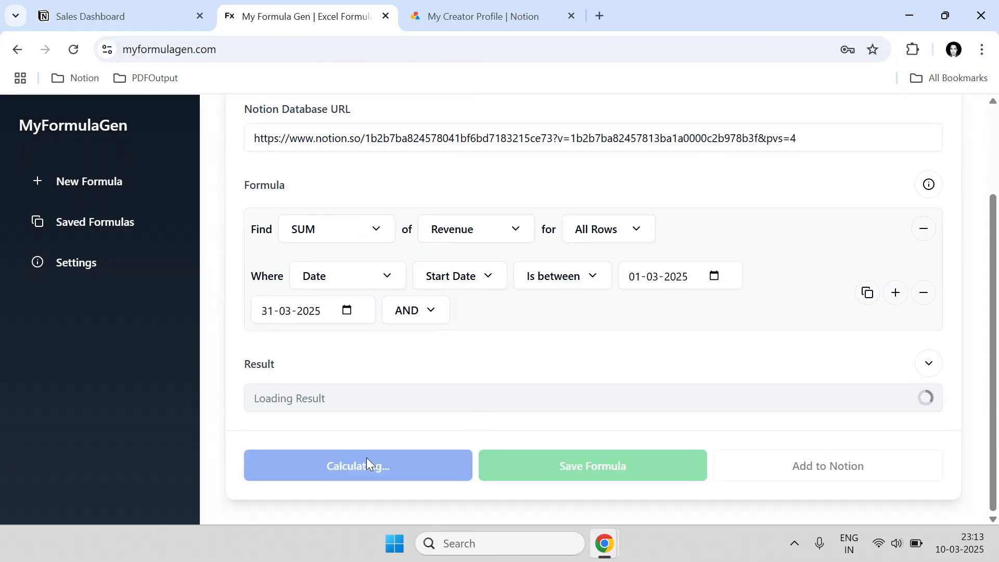
{"action": "left_click_drag", "start_coordinate": [312, 404], "coordinate": [264, 403]}
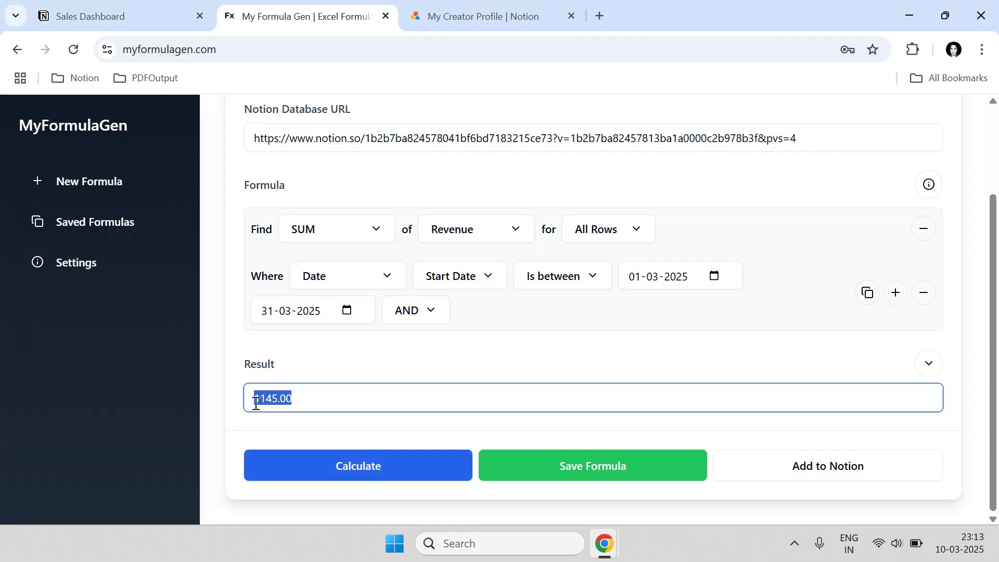
- Tick the March 1 and March 2 rows in Notion to confirm 1000 + 145 matches the result
{"action": "left_click", "coordinate": [163, 9]}
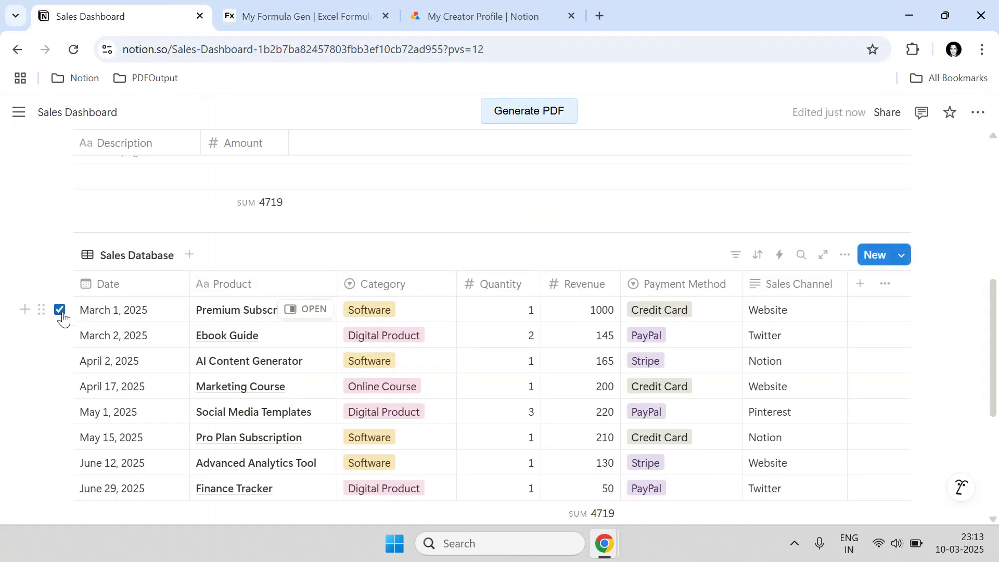
{"action": "left_click", "coordinate": [59, 310]}
{"action": "left_click", "coordinate": [59, 335]}
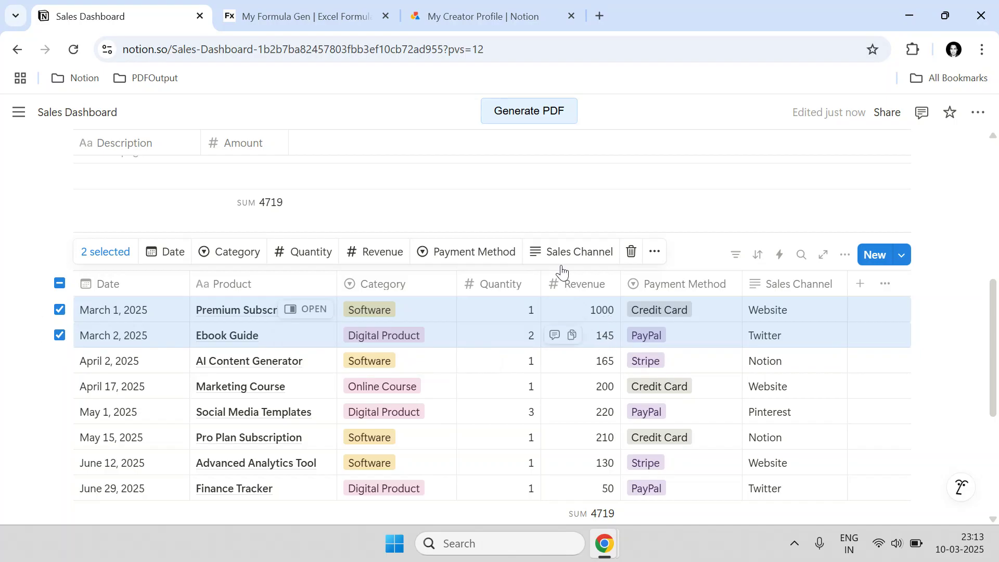
{"action": "left_click", "coordinate": [307, 16]}
{"action": "left_click", "coordinate": [539, 439]}
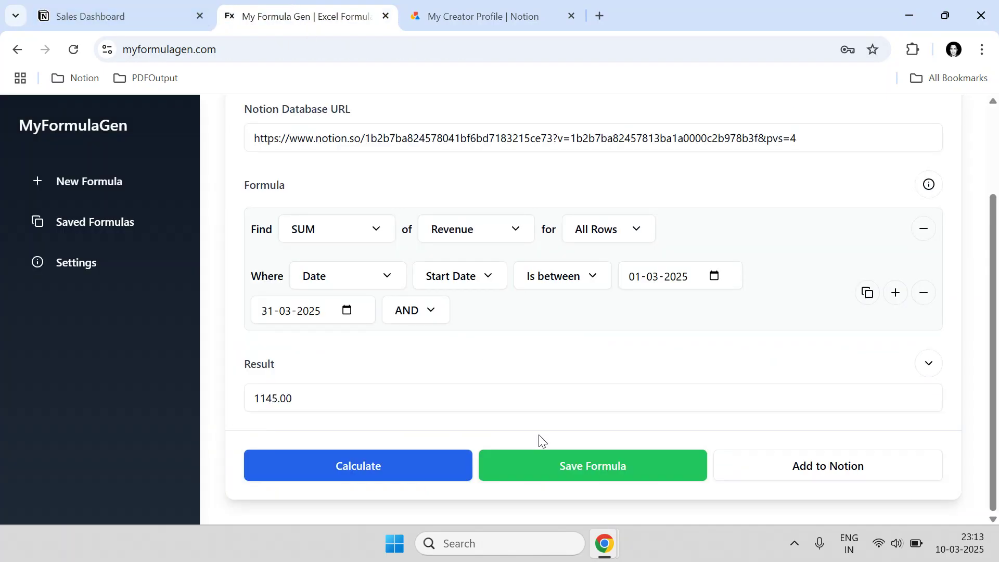
{"action": "left_click", "coordinate": [174, 8]}
{"action": "scroll", "coordinate": [236, 288], "scroll_direction": "up", "scroll_amount": 3}
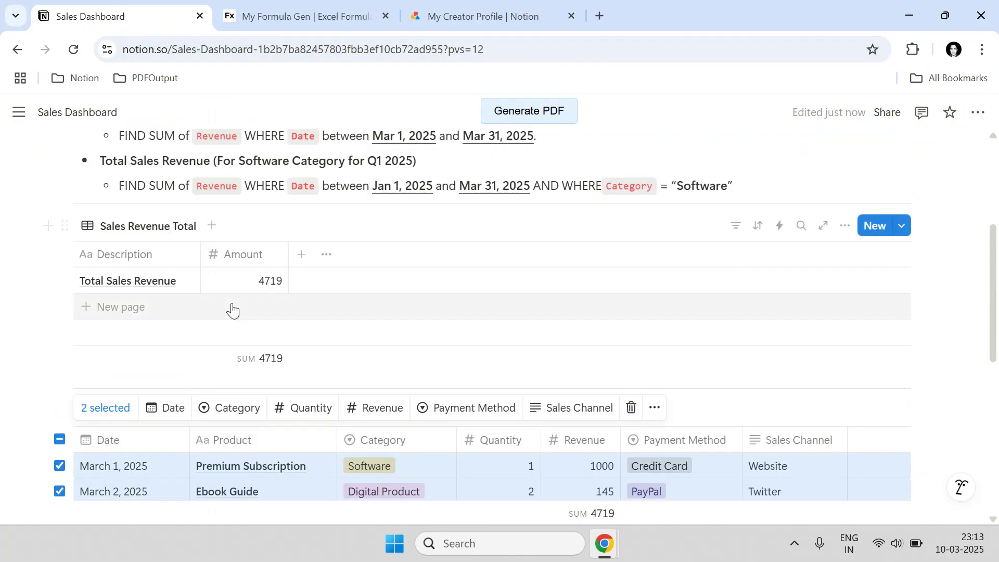
- Insert an inline database titled DB_SalesRevenue_Mar2025 below the formula bullets using /database
{"action": "left_click", "coordinate": [50, 199]}
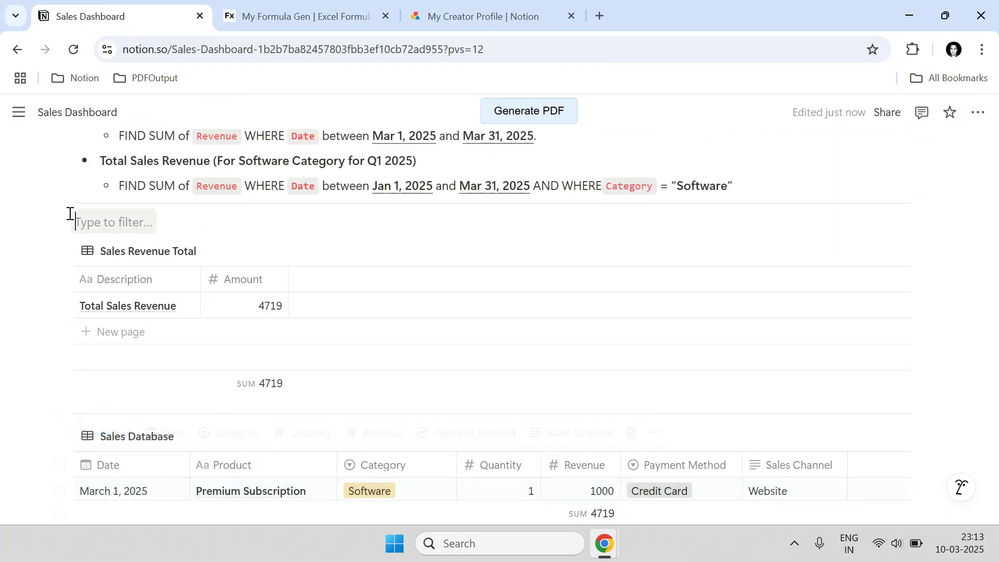
{"action": "type", "text": "/database"}
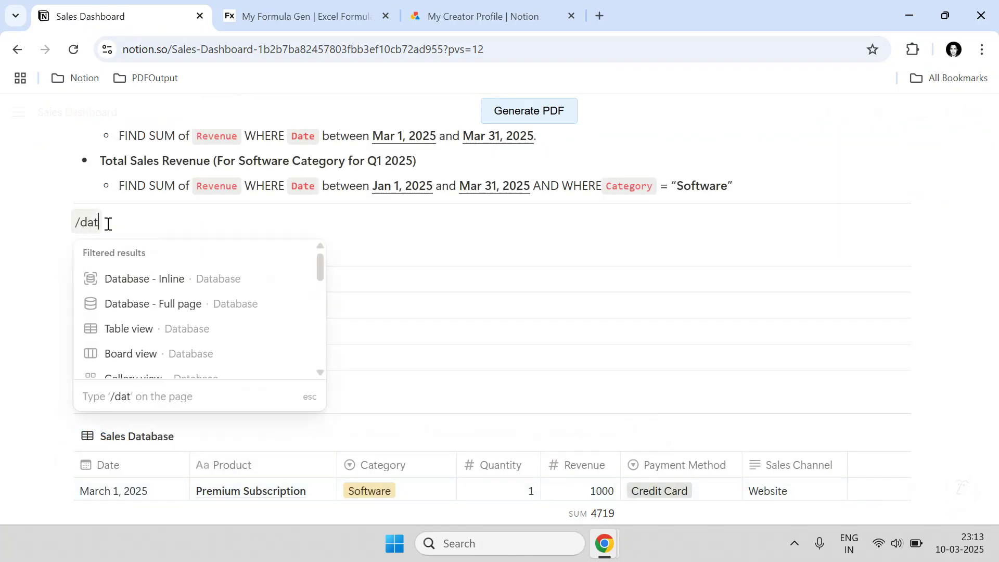
{"action": "key", "text": "Return"}
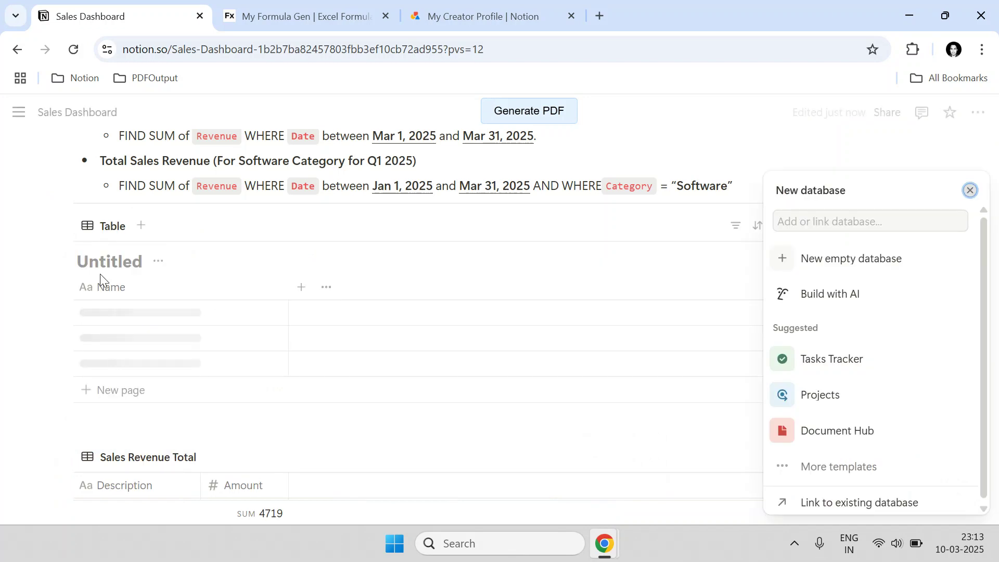
{"action": "left_click", "coordinate": [100, 265]}
{"action": "type", "text": "DB"}
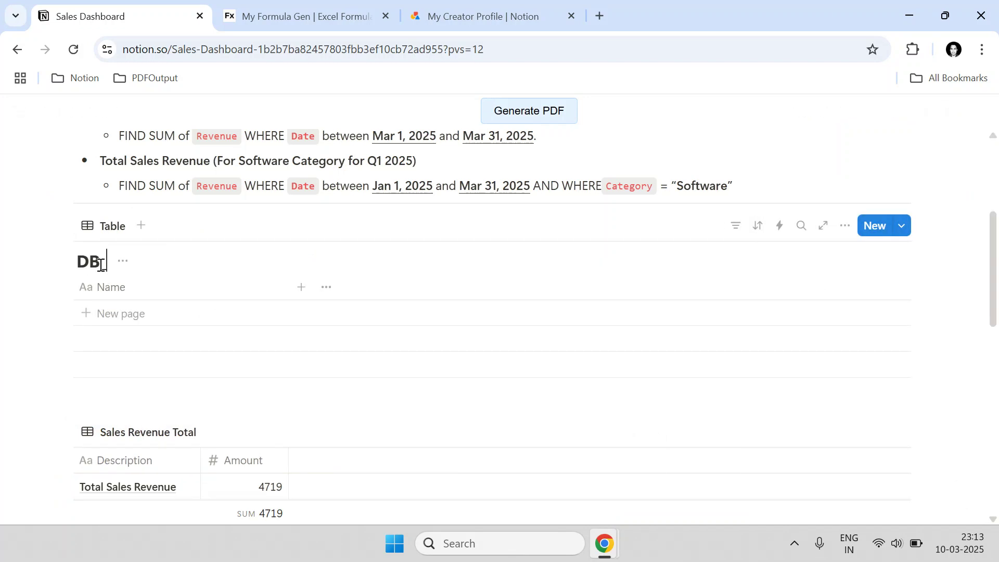
{"action": "type", "text": "_"}
{"action": "scroll", "coordinate": [344, 260], "scroll_direction": "up", "scroll_amount": 2}
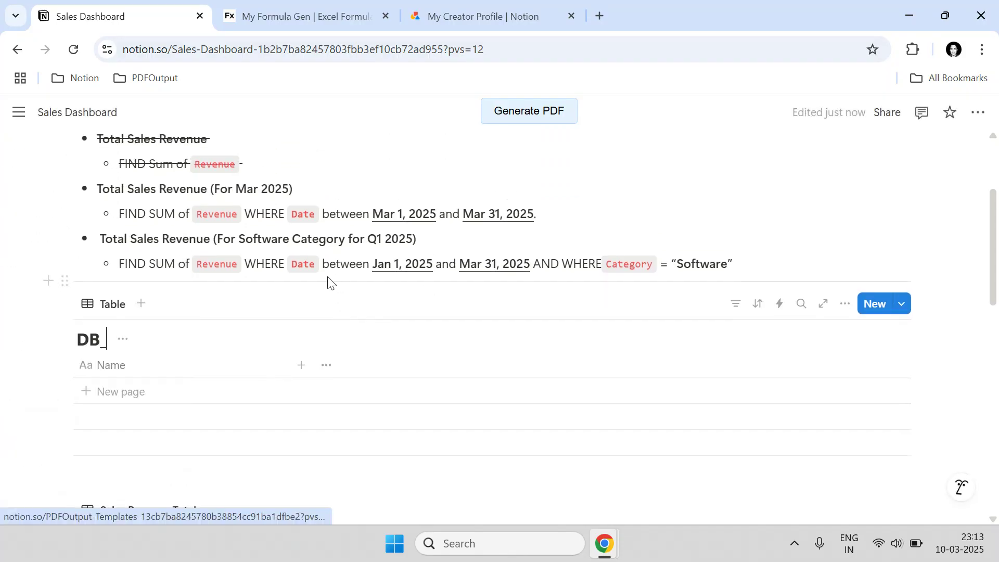
{"action": "type", "text": "SalesRevenue_Mar"}
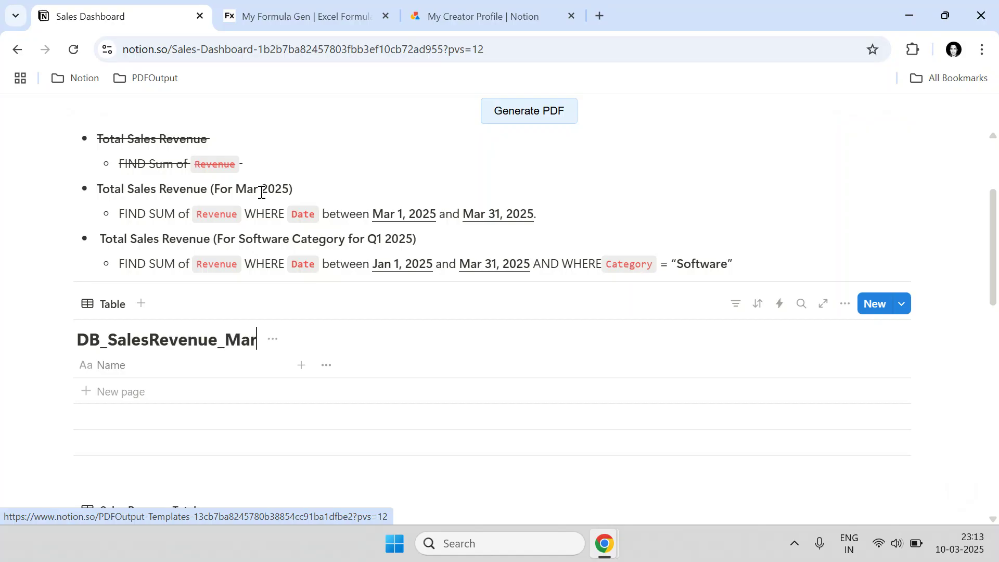
{"action": "type", "text": "2025"}
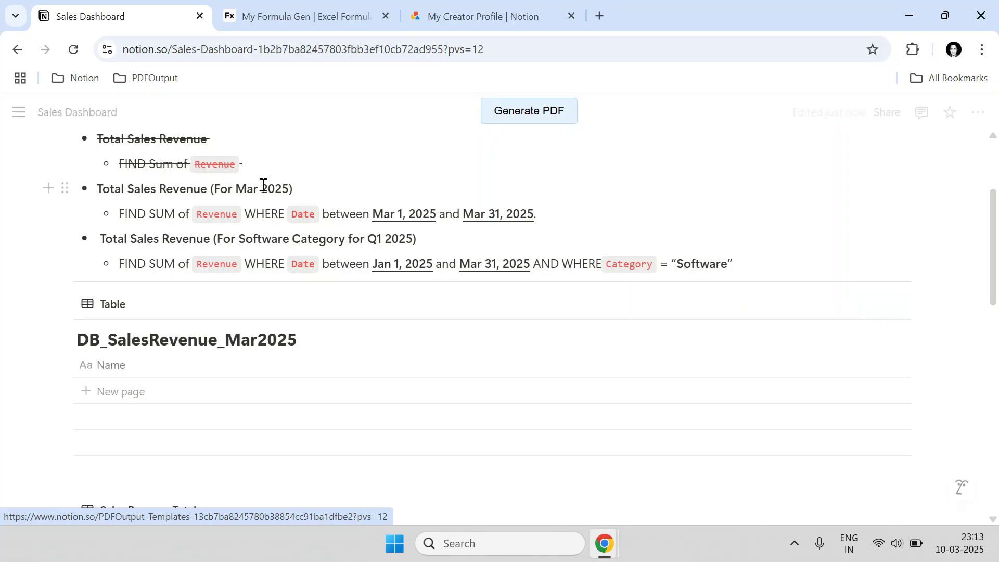
{"action": "left_click", "coordinate": [115, 307]}
- Rename the new table's view and hide its database title
{"action": "left_click", "coordinate": [124, 355]}
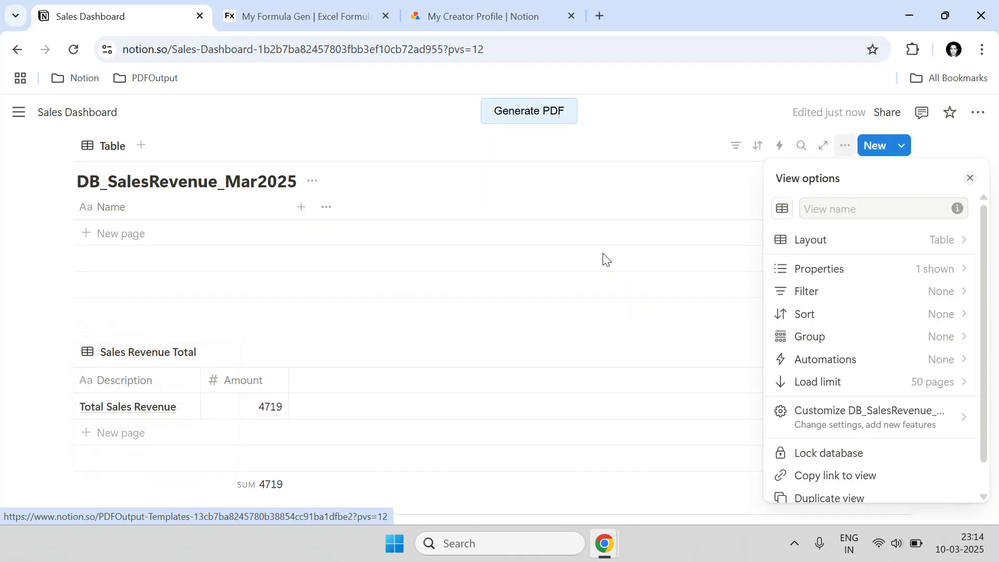
{"action": "left_click", "coordinate": [815, 209]}
{"action": "type", "text": "sA"}
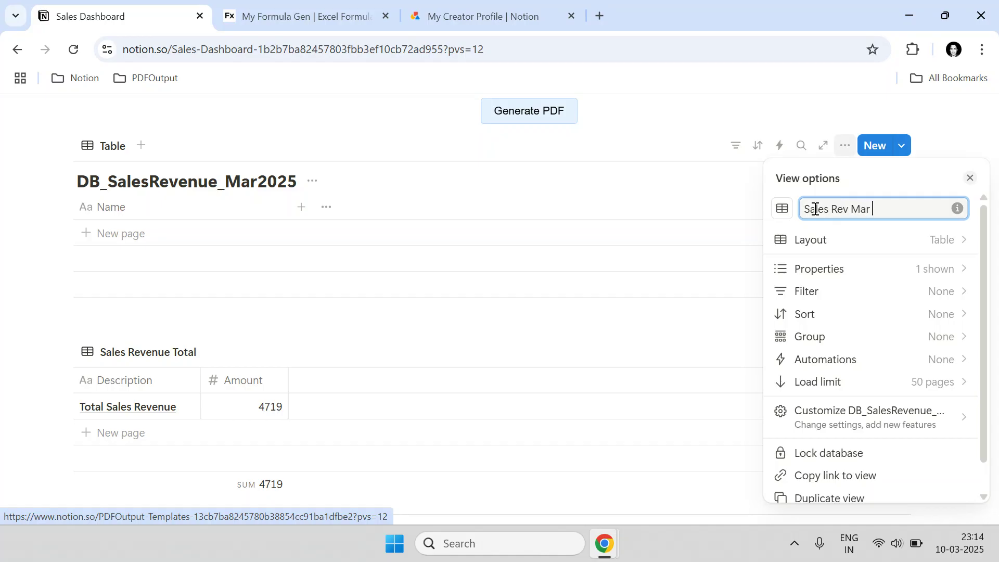
{"action": "type", "text": "5"}
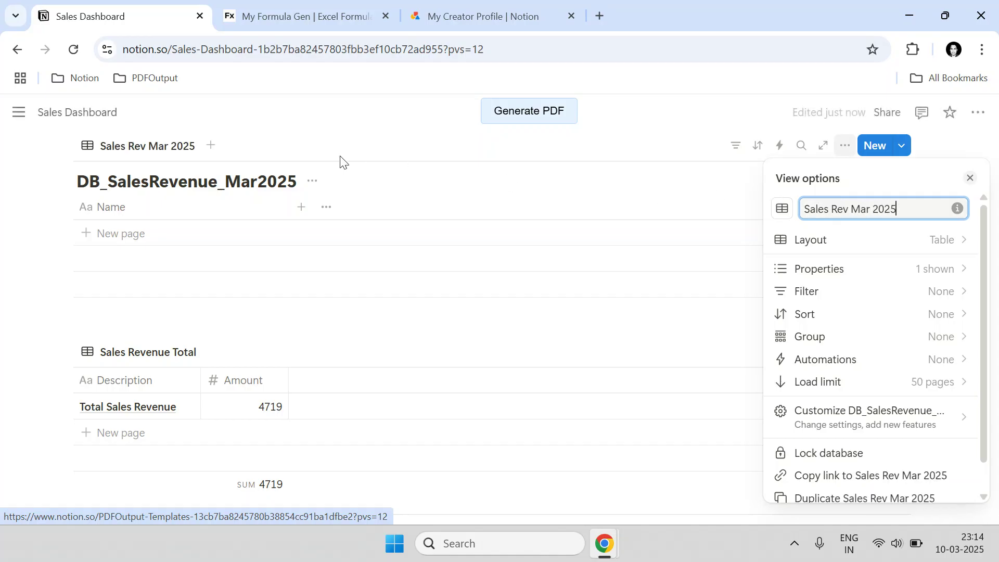
{"action": "left_click", "coordinate": [312, 182]}
{"action": "left_click", "coordinate": [313, 181]}
{"action": "left_click", "coordinate": [298, 259]}
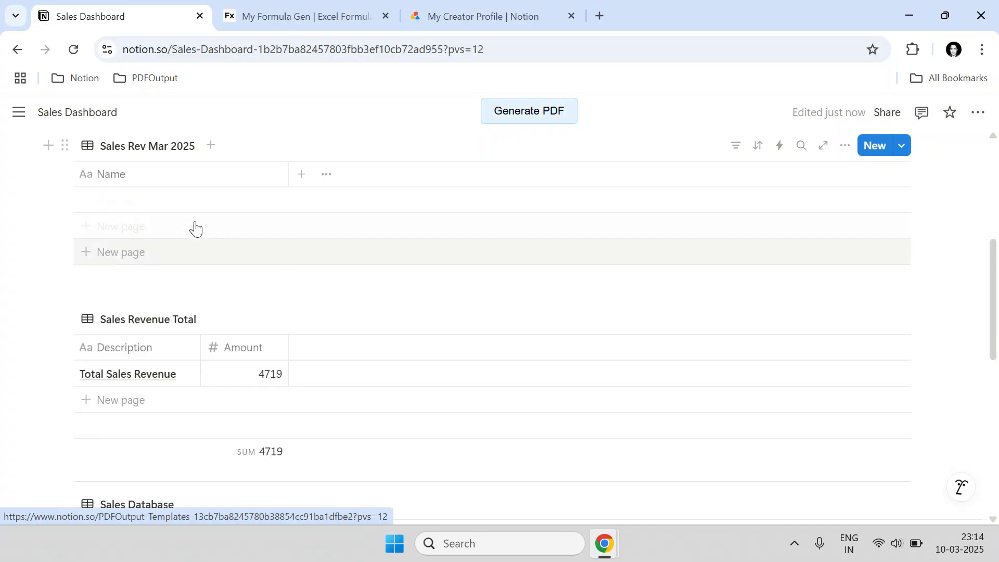
- Rename the Name column to Description
{"action": "left_click", "coordinate": [178, 183]}
{"action": "key", "text": "ctrl+a"}
{"action": "type", "text": "Des"}
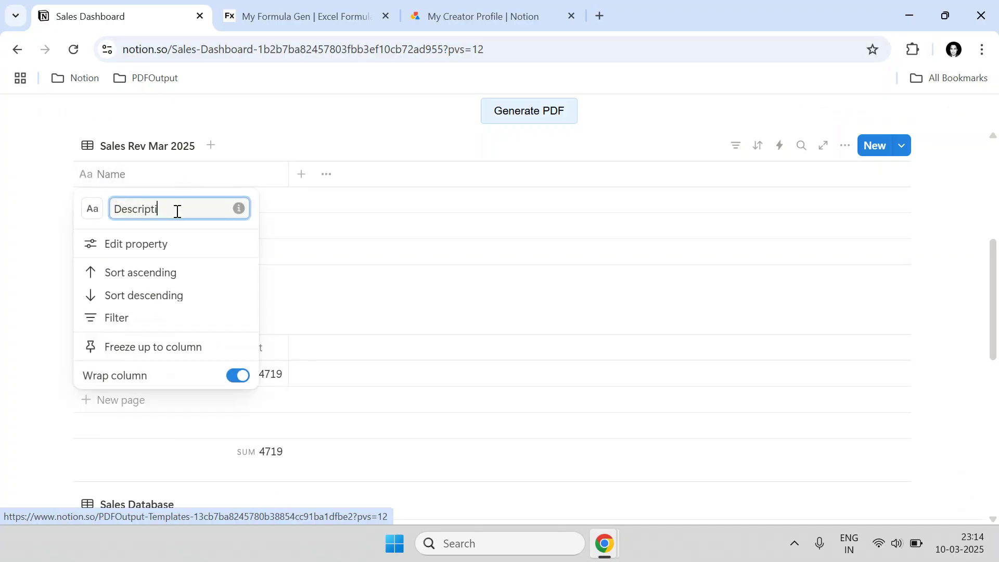
{"action": "key", "text": "Return"}
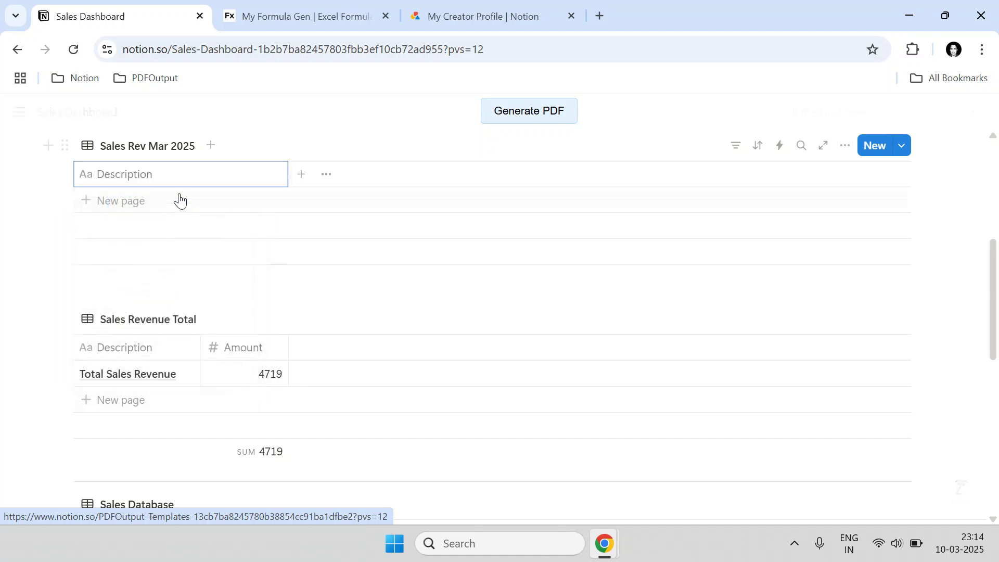
- Add a Number-type Amount column, then add a blank row to Sales Revenue Total
{"action": "left_click", "coordinate": [300, 176]}
{"action": "left_click", "coordinate": [796, 211]}
{"action": "type", "text": "Amount"}
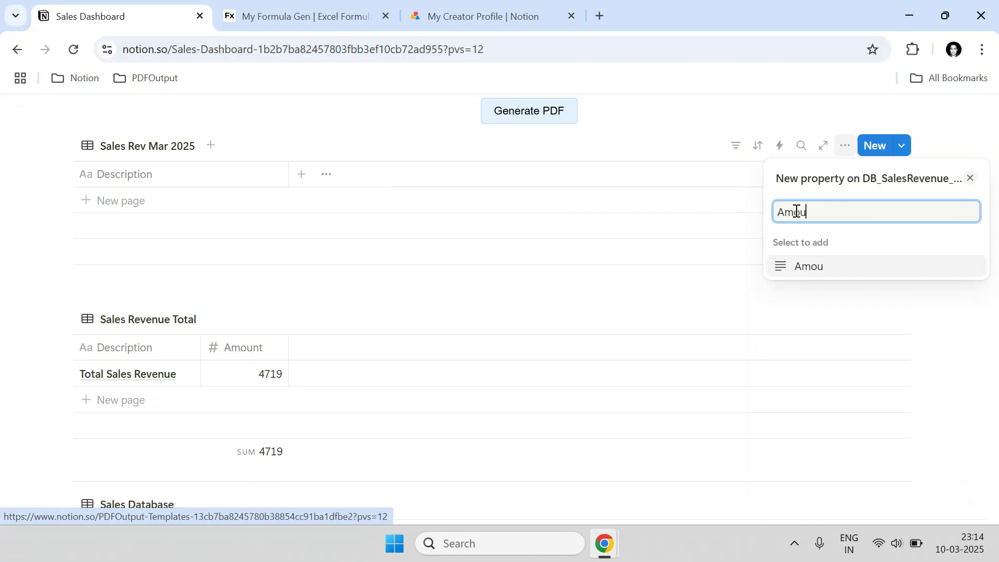
{"action": "key", "text": "Return"}
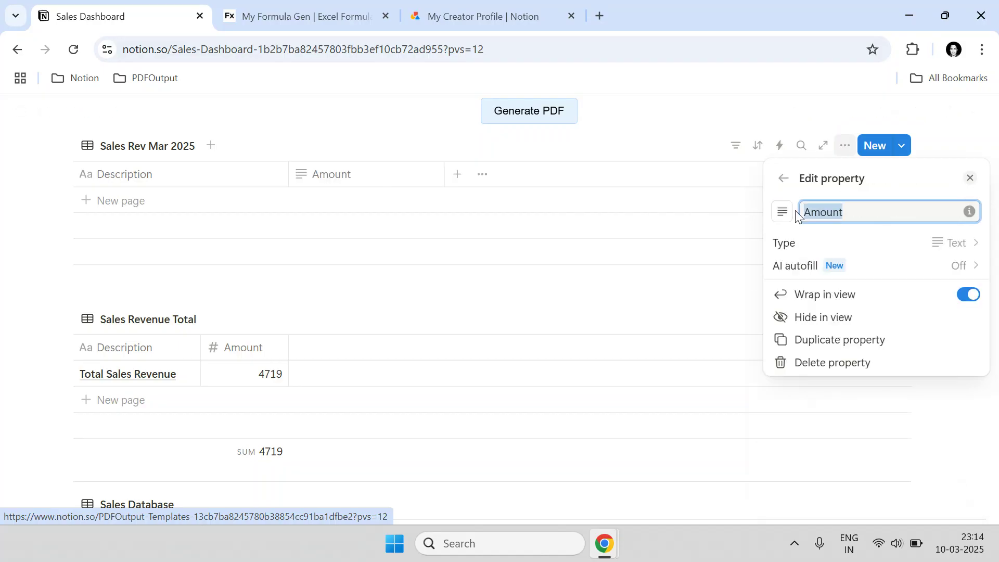
{"action": "left_click", "coordinate": [883, 249]}
{"action": "left_click", "coordinate": [835, 410]}
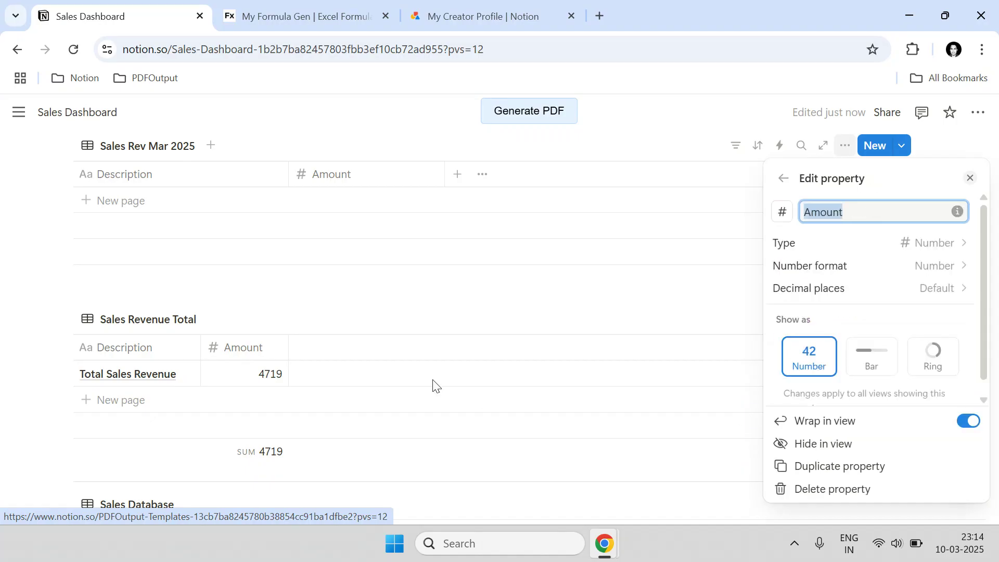
{"action": "left_click", "coordinate": [245, 393]}
{"action": "left_click", "coordinate": [130, 406]}
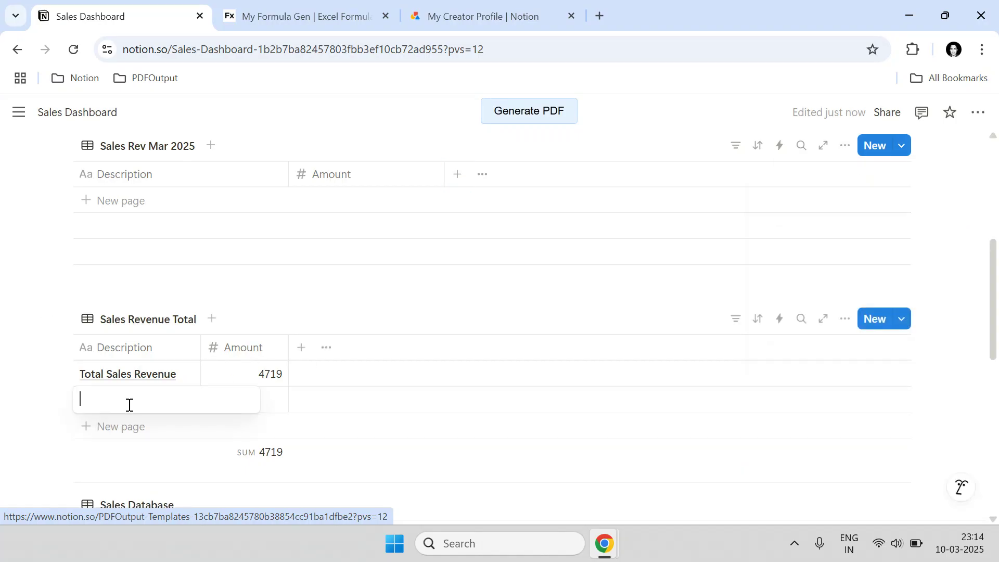
- Title the new row 'Mar 2025 Sales Revenue' and widen Sales Revenue Total's Description column
{"action": "type", "text": "Mar 2025 Sale"}
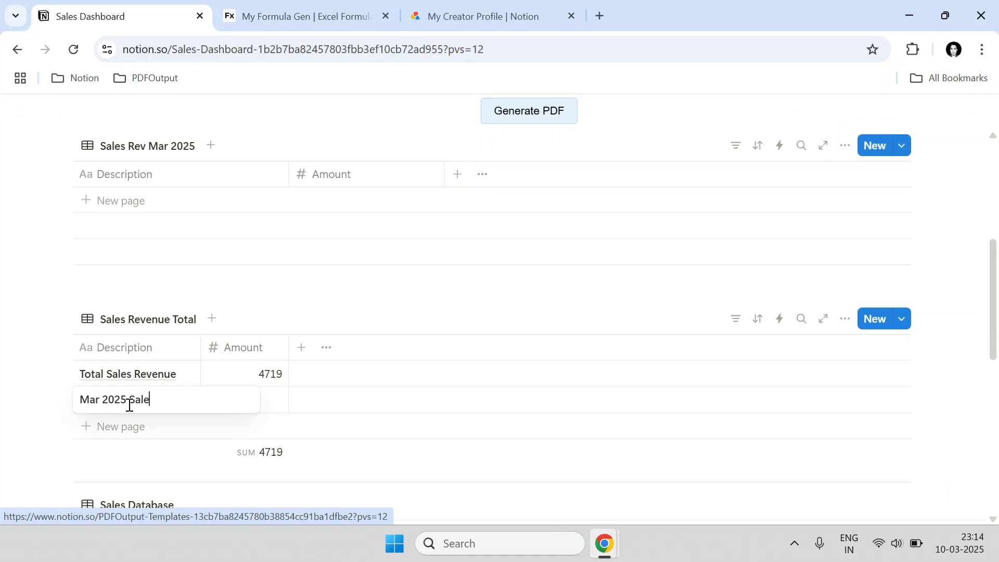
{"action": "type", "text": "s Revenue"}
{"action": "key", "text": "Escape"}
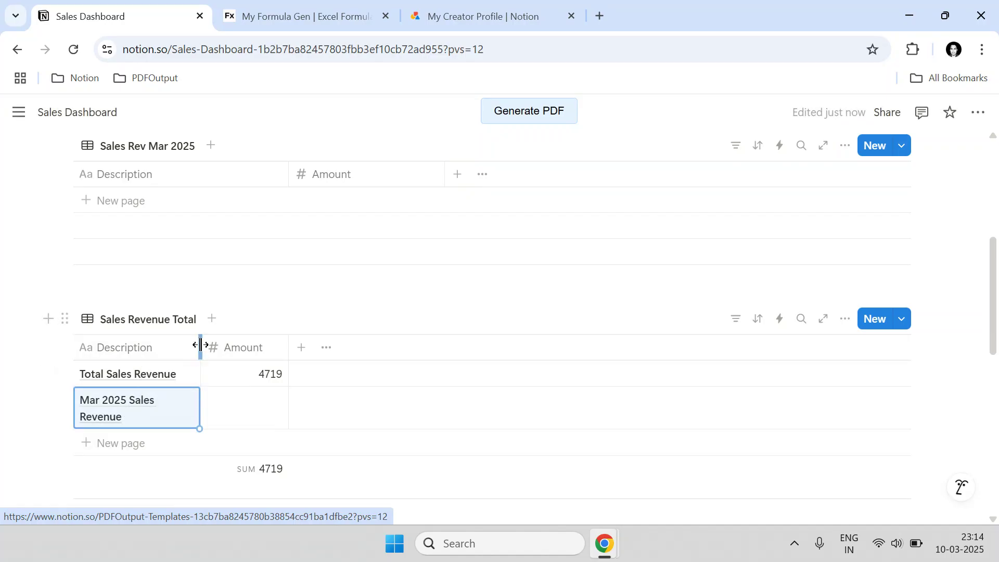
{"action": "left_click_drag", "start_coordinate": [199, 343], "coordinate": [227, 344]}
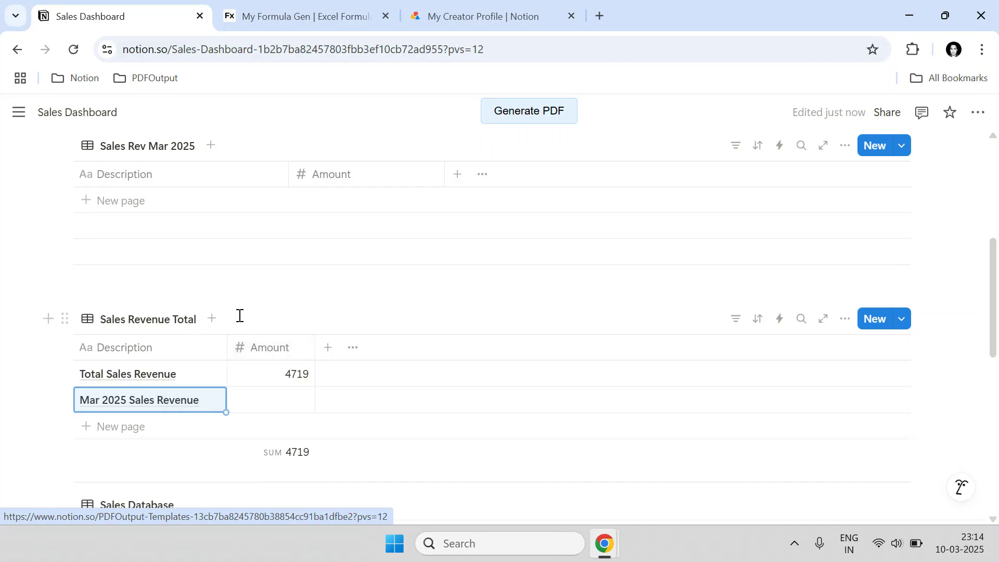
- Move the Mar 2025 Sales Revenue row from Sales Revenue Total into the Sales Rev Mar 2025 table
{"action": "left_click", "coordinate": [61, 399]}
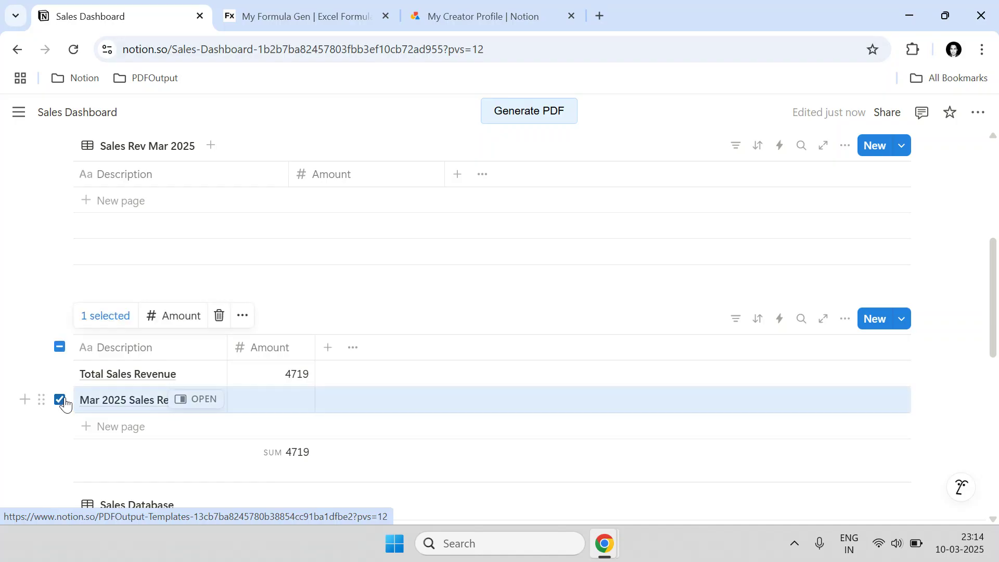
{"action": "left_click", "coordinate": [132, 404]}
{"action": "key", "text": "ctrl+a"}
{"action": "key", "text": "ctrl+c"}
{"action": "left_click", "coordinate": [59, 400]}
{"action": "left_click", "coordinate": [59, 400]}
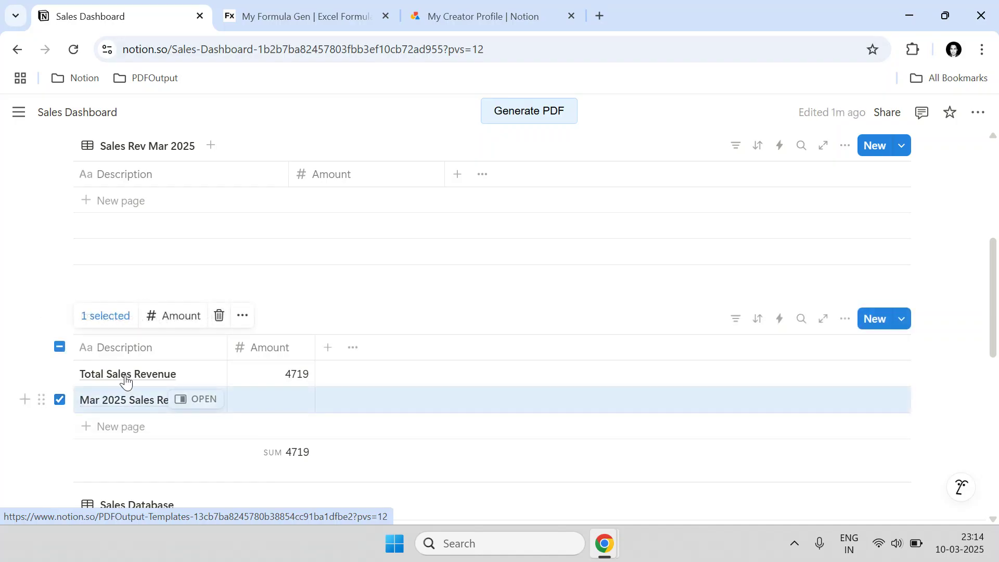
{"action": "left_click", "coordinate": [217, 315]}
{"action": "left_click", "coordinate": [154, 202]}
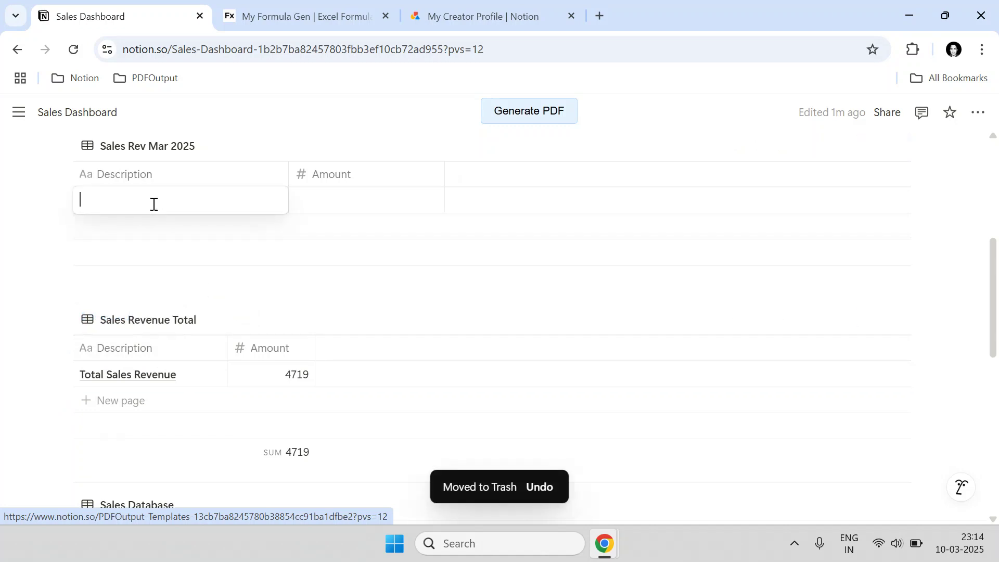
{"action": "key", "text": "ctrl+v"}
{"action": "key", "text": "Tab"}
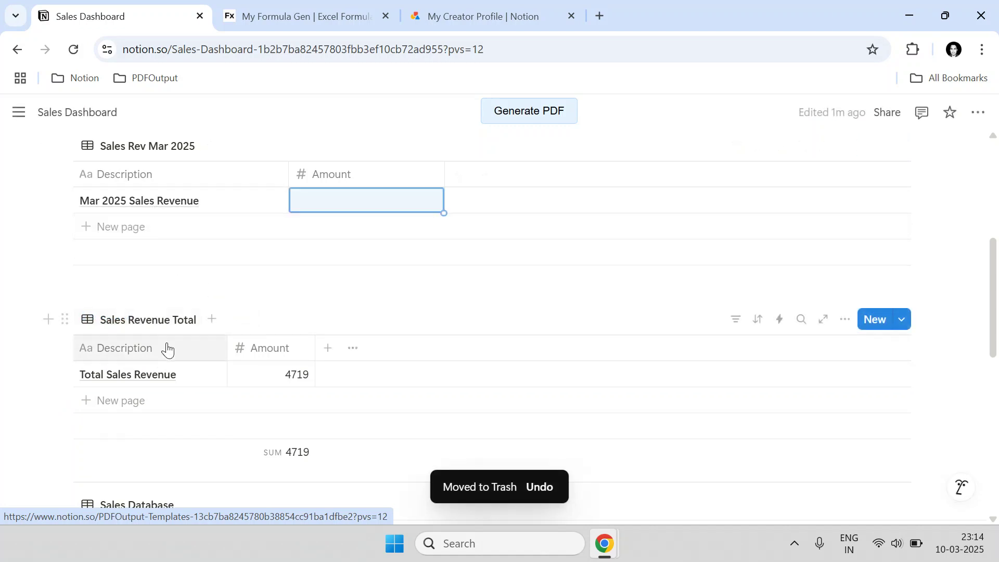
{"action": "scroll", "coordinate": [178, 331], "scroll_direction": "up", "scroll_amount": 3}
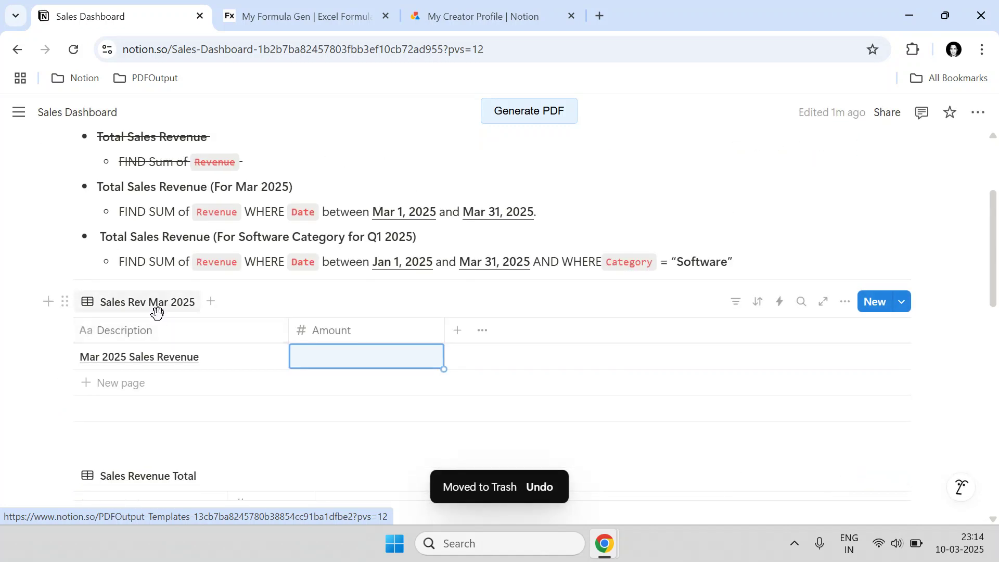
- Insert a /3col layout and place Sales Revenue Total and Sales Rev Mar 2025 side by side
{"action": "left_click", "coordinate": [51, 276]}
{"action": "type", "text": "/3col"}
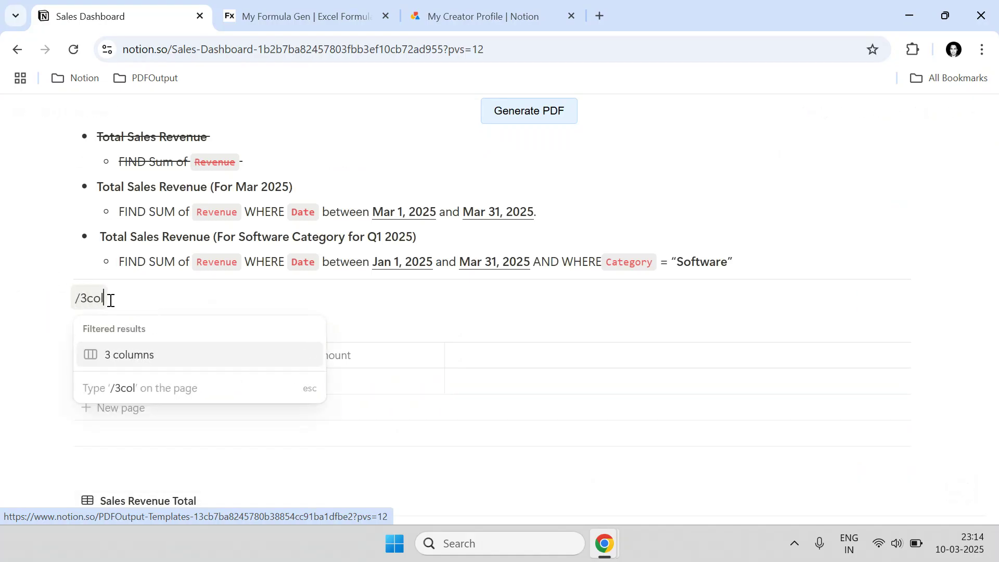
{"action": "key", "text": "Return"}
{"action": "scroll", "coordinate": [130, 322], "scroll_direction": "down", "scroll_amount": 3}
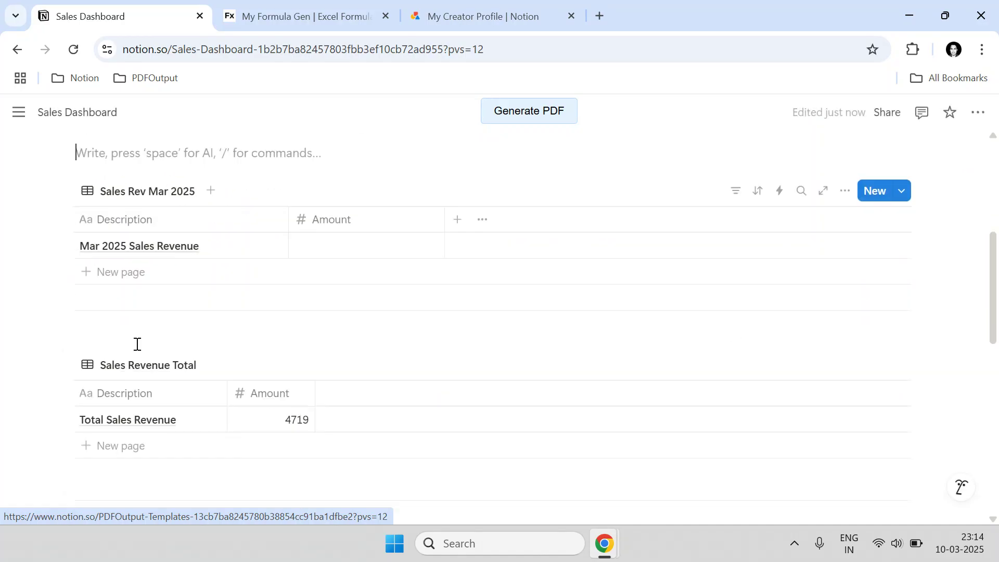
{"action": "left_click_drag", "start_coordinate": [66, 364], "coordinate": [410, 229]}
{"action": "scroll", "coordinate": [100, 310], "scroll_direction": "up", "scroll_amount": 3}
{"action": "scroll", "coordinate": [114, 342], "scroll_direction": "down", "scroll_amount": 3}
{"action": "scroll", "coordinate": [374, 233], "scroll_direction": "up", "scroll_amount": 2}
{"action": "scroll", "coordinate": [389, 229], "scroll_direction": "up", "scroll_amount": 2}
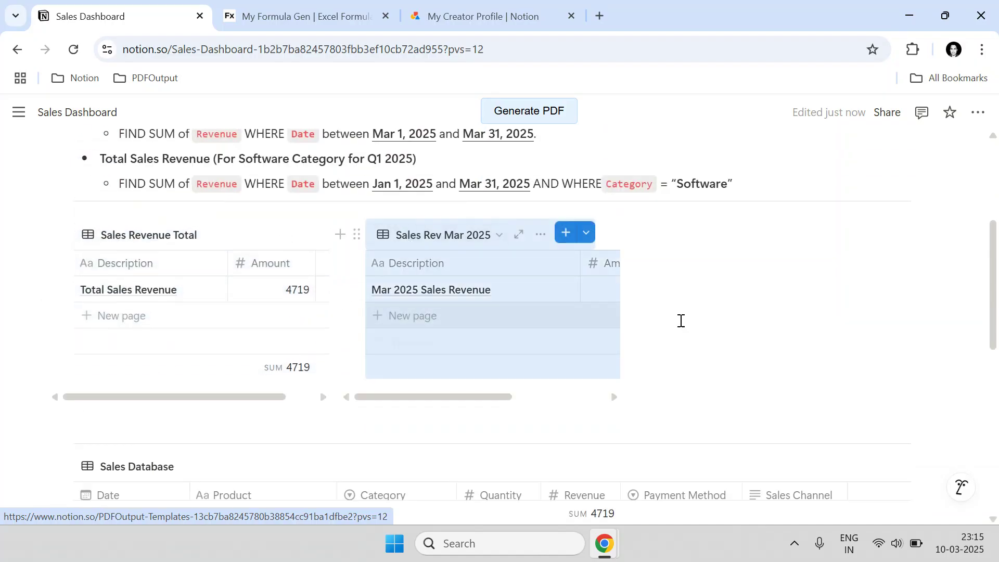
{"action": "left_click", "coordinate": [944, 304]}
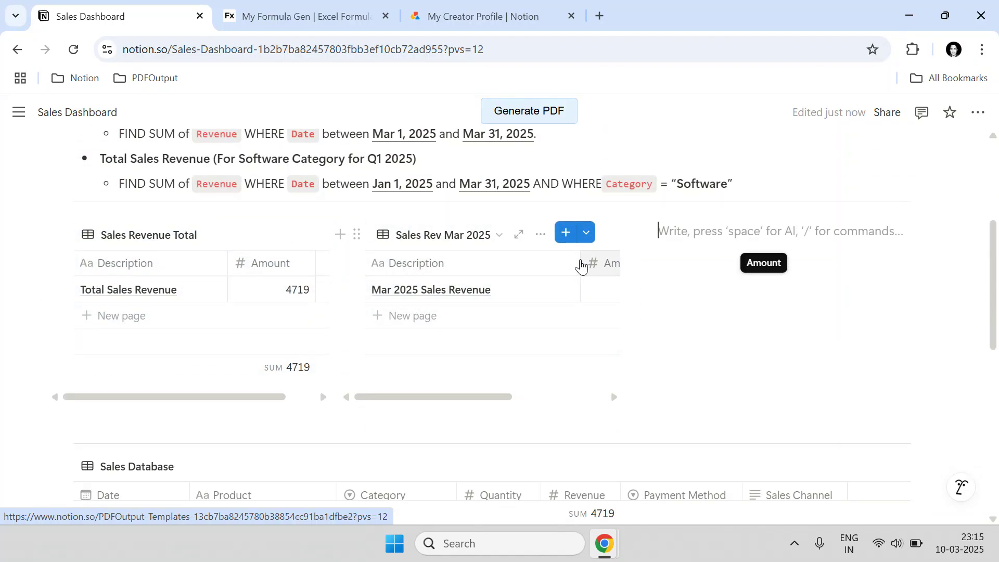
- Narrow the Description column so the Amount column is visible
{"action": "left_click_drag", "start_coordinate": [581, 267], "coordinate": [507, 265]}
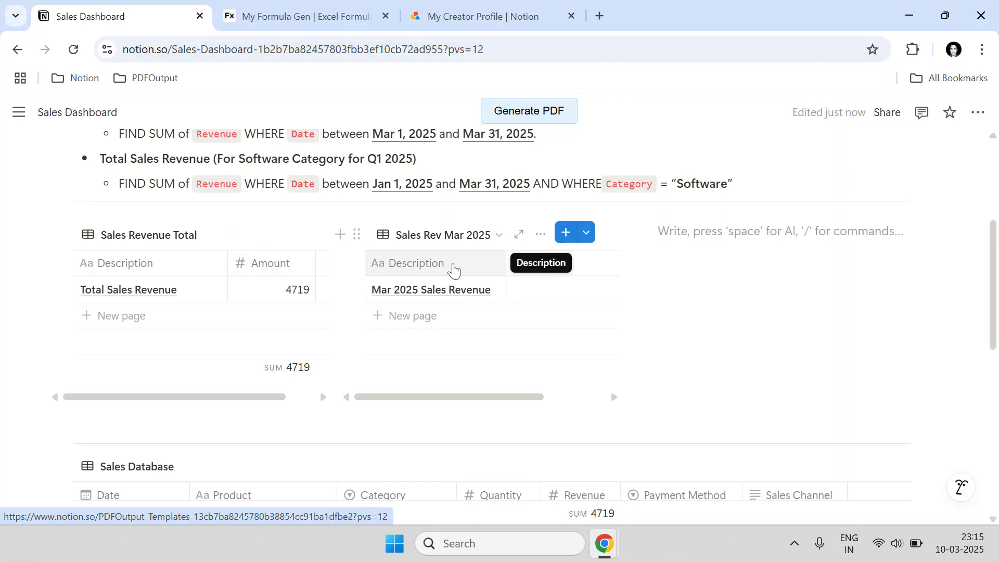
{"action": "scroll", "coordinate": [471, 296], "scroll_direction": "down", "scroll_amount": 5}
{"action": "scroll", "coordinate": [476, 303], "scroll_direction": "down", "scroll_amount": 2}
{"action": "scroll", "coordinate": [475, 302], "scroll_direction": "up", "scroll_amount": 7}
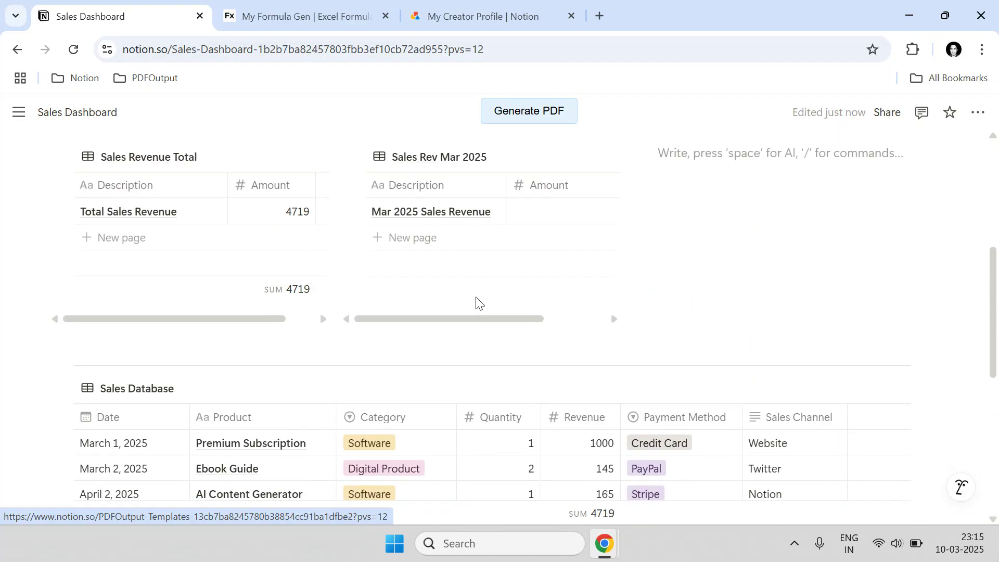
{"action": "left_click", "coordinate": [307, 16]}
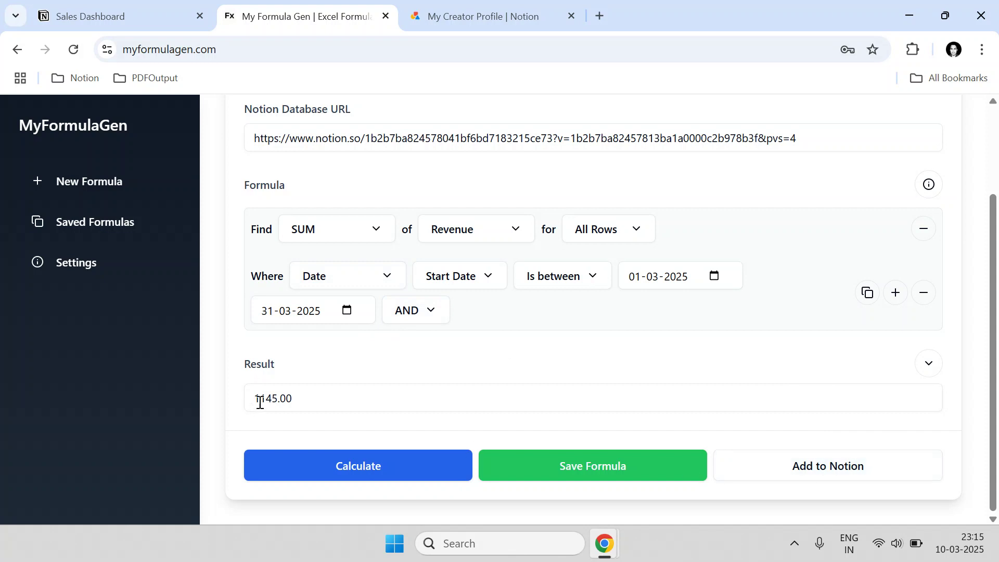
- Show MyFormulaGen's Notion fields and paste the Sales Rev Mar 2025 table link as Database URL
{"action": "left_click", "coordinate": [835, 461]}
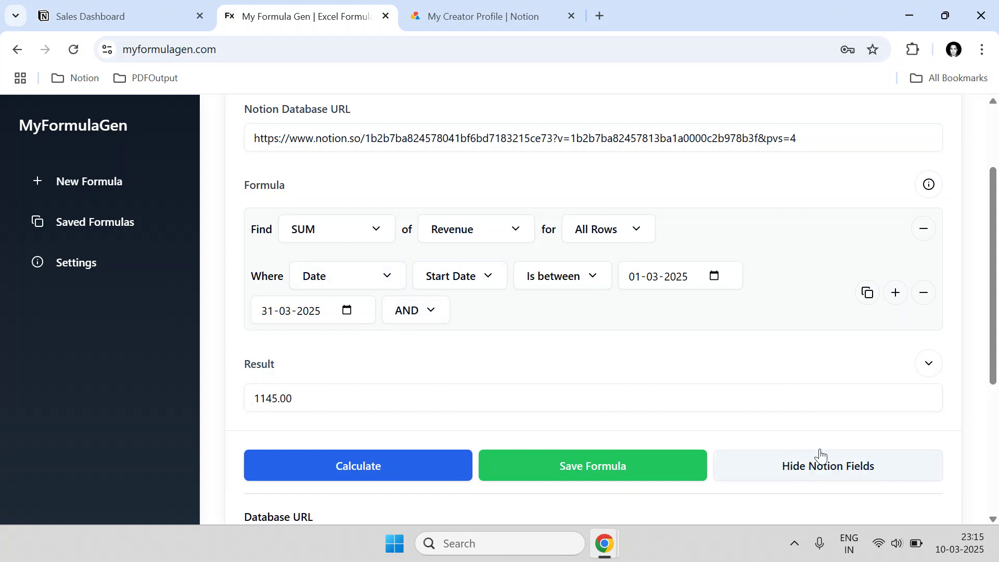
{"action": "left_click", "coordinate": [165, 5]}
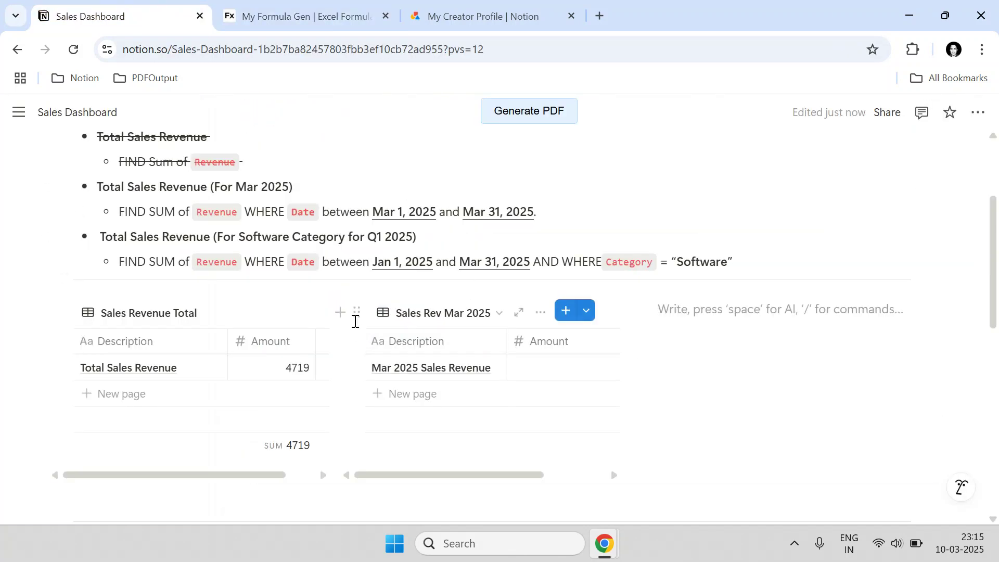
{"action": "left_click", "coordinate": [356, 311]}
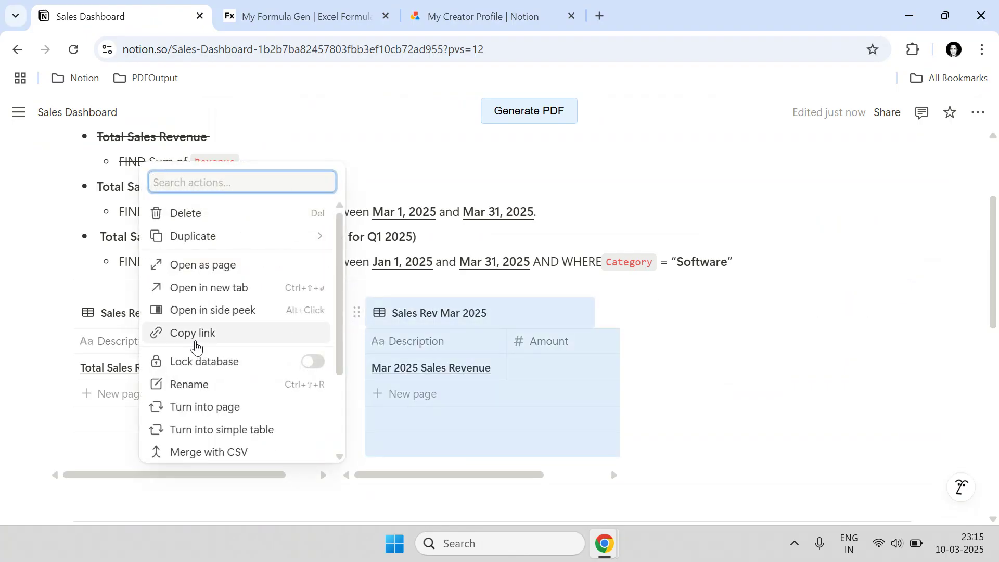
{"action": "left_click", "coordinate": [192, 332]}
{"action": "key", "text": "ctrl+Tab"}
{"action": "left_click", "coordinate": [415, 297]}
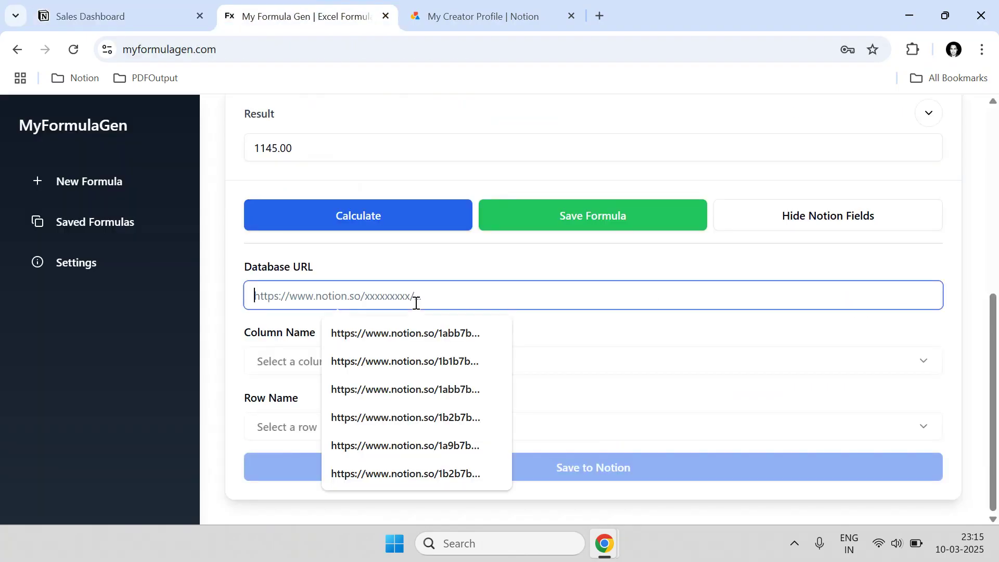
{"action": "key", "text": "ctrl+v"}
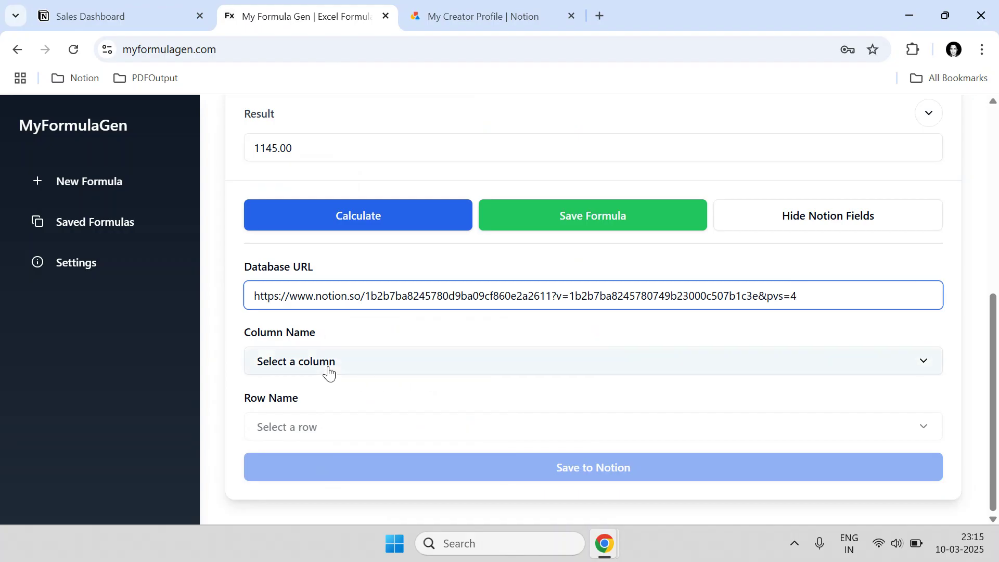
{"action": "left_click", "coordinate": [139, 21]}
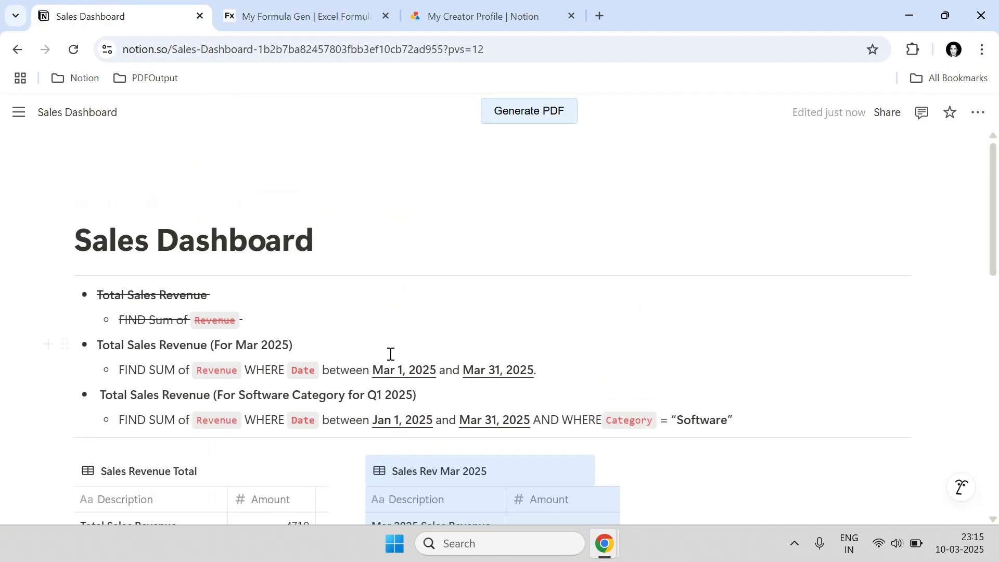
- Open and dismiss the Notion page's options menu while reviewing the dashboard
{"action": "scroll", "coordinate": [312, 353], "scroll_direction": "down", "scroll_amount": 8}
{"action": "scroll", "coordinate": [263, 352], "scroll_direction": "up", "scroll_amount": 10}
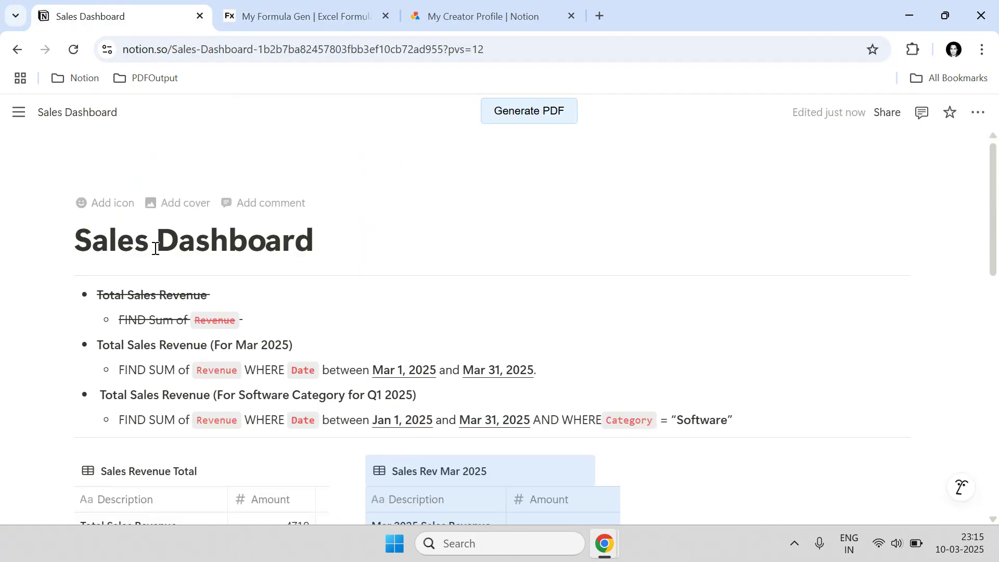
{"action": "left_click", "coordinate": [978, 113]}
{"action": "scroll", "coordinate": [900, 322], "scroll_direction": "down", "scroll_amount": 4}
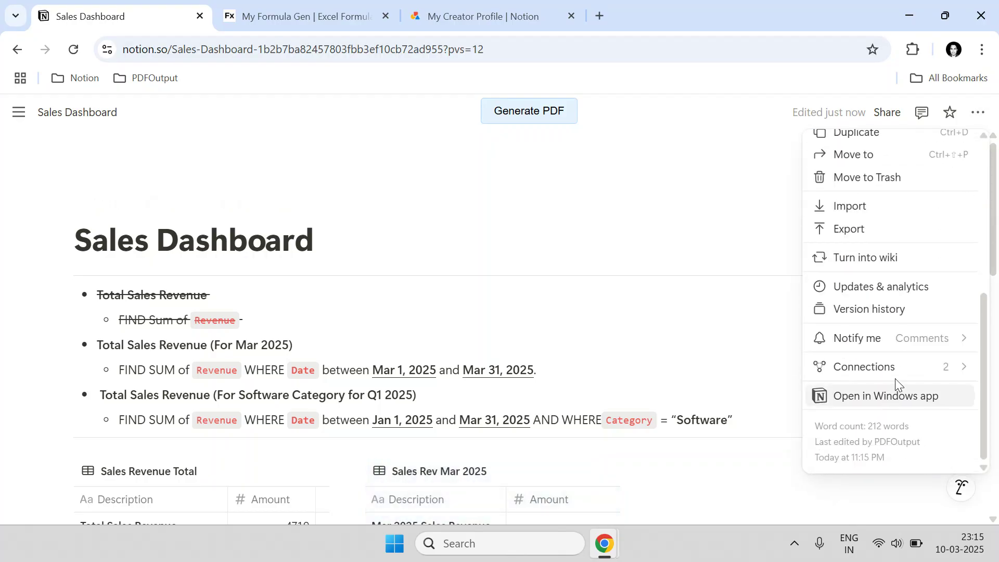
{"action": "left_click", "coordinate": [762, 201]}
{"action": "scroll", "coordinate": [574, 343], "scroll_direction": "down", "scroll_amount": 5}
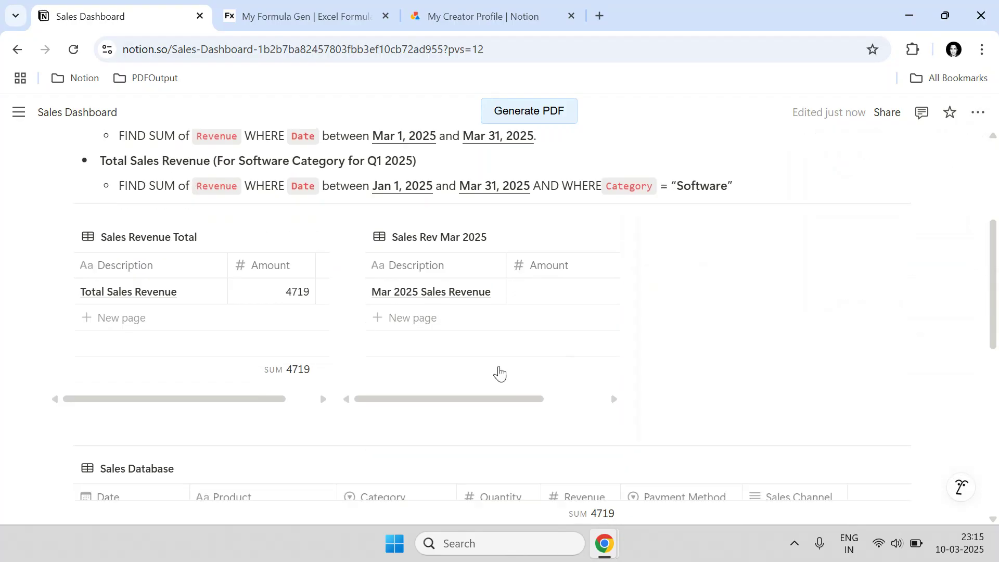
{"action": "scroll", "coordinate": [491, 324], "scroll_direction": "down", "scroll_amount": 3}
{"action": "scroll", "coordinate": [491, 327], "scroll_direction": "up", "scroll_amount": 3}
- Set MyFormulaGen's target Column Name to Amount
{"action": "left_click", "coordinate": [240, 15]}
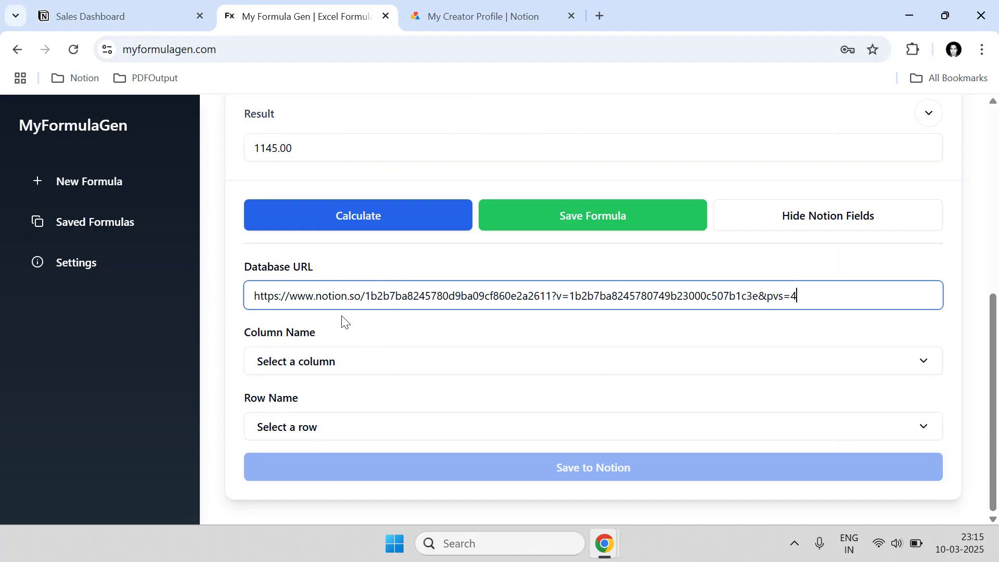
{"action": "left_click", "coordinate": [328, 363]}
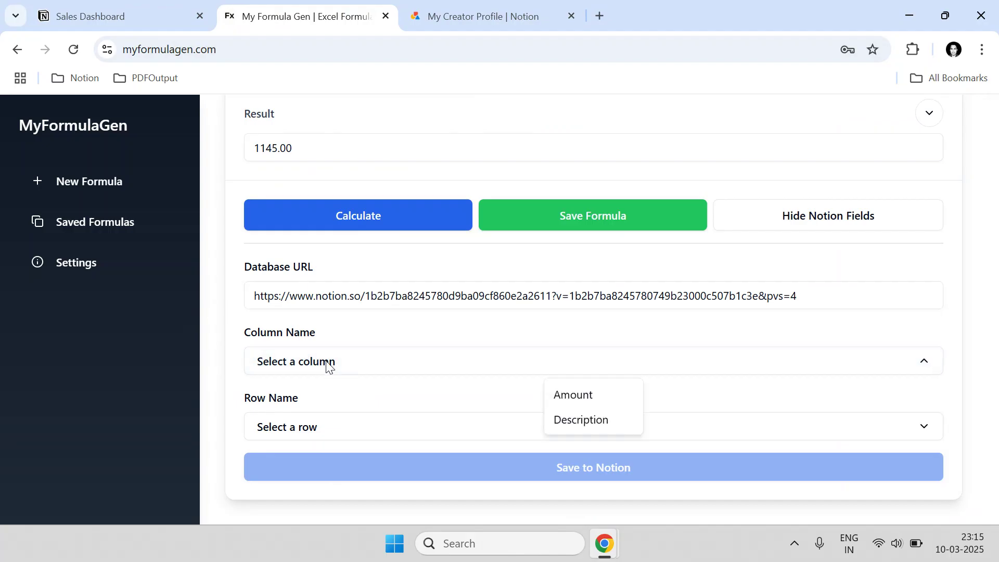
{"action": "left_click", "coordinate": [599, 395]}
{"action": "left_click", "coordinate": [120, 15]}
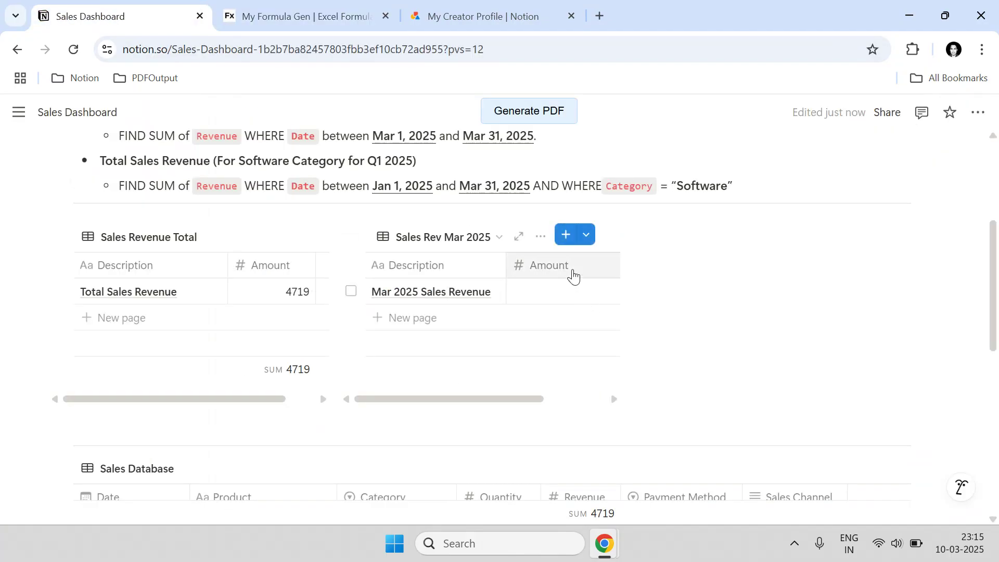
- Narrow the Sales Revenue Total table, its Description column, and the Sales Rev Mar 2025 Amount column
{"action": "mouse_move", "coordinate": [539, 399]}
{"action": "left_mouse_down"}
{"action": "mouse_move", "coordinate": [555, 398]}
{"action": "mouse_move", "coordinate": [541, 397]}
{"action": "left_mouse_up"}
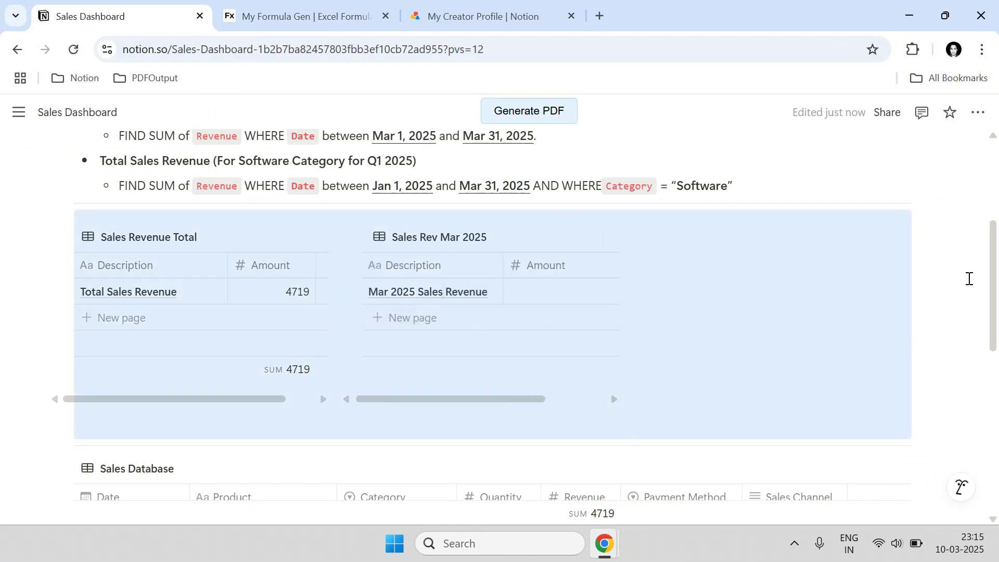
{"action": "left_click", "coordinate": [831, 277]}
{"action": "left_click", "coordinate": [831, 277]}
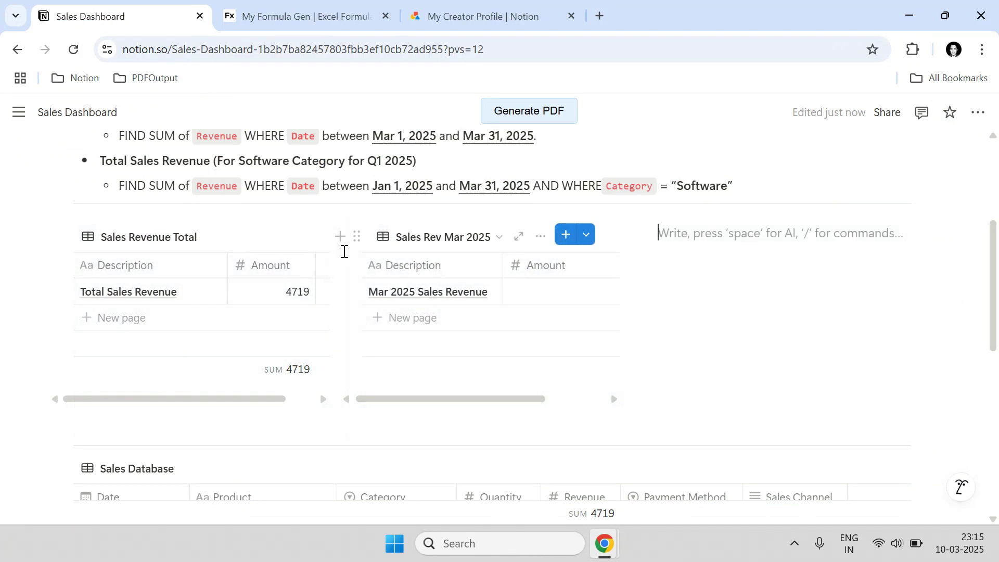
{"action": "left_click_drag", "start_coordinate": [342, 283], "coordinate": [314, 285]}
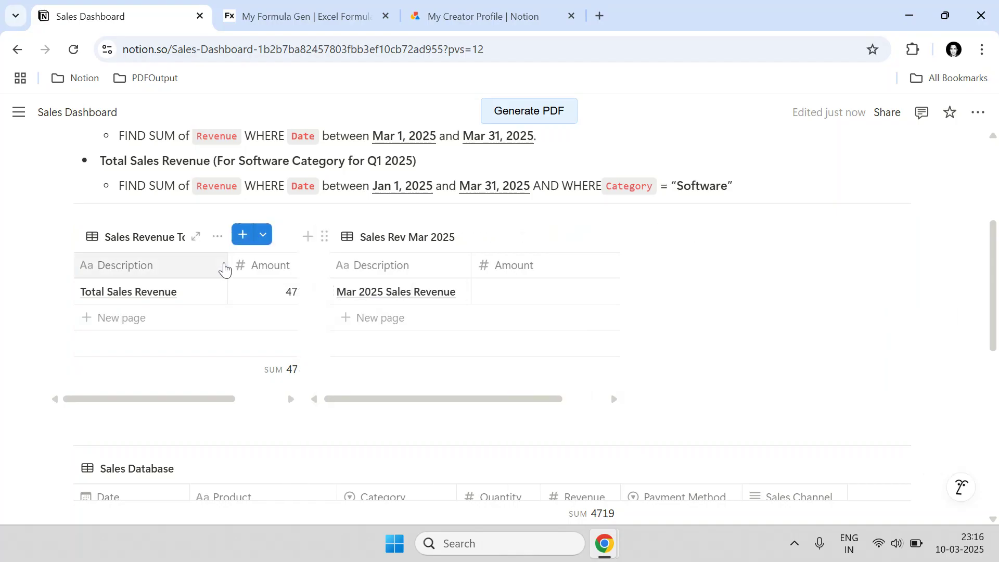
{"action": "left_click_drag", "start_coordinate": [226, 264], "coordinate": [194, 261]}
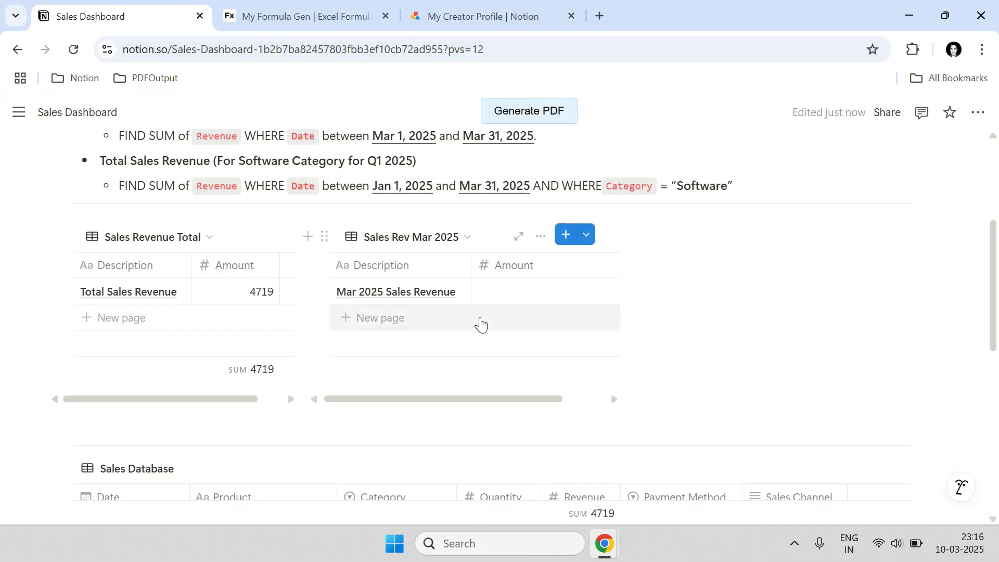
{"action": "left_click_drag", "start_coordinate": [548, 397], "coordinate": [535, 272]}
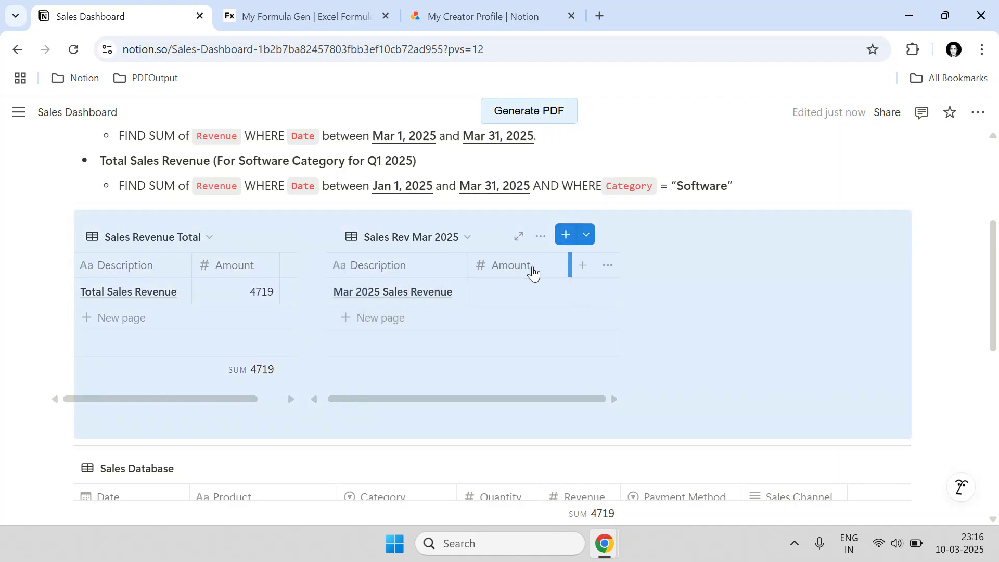
{"action": "left_click", "coordinate": [703, 333]}
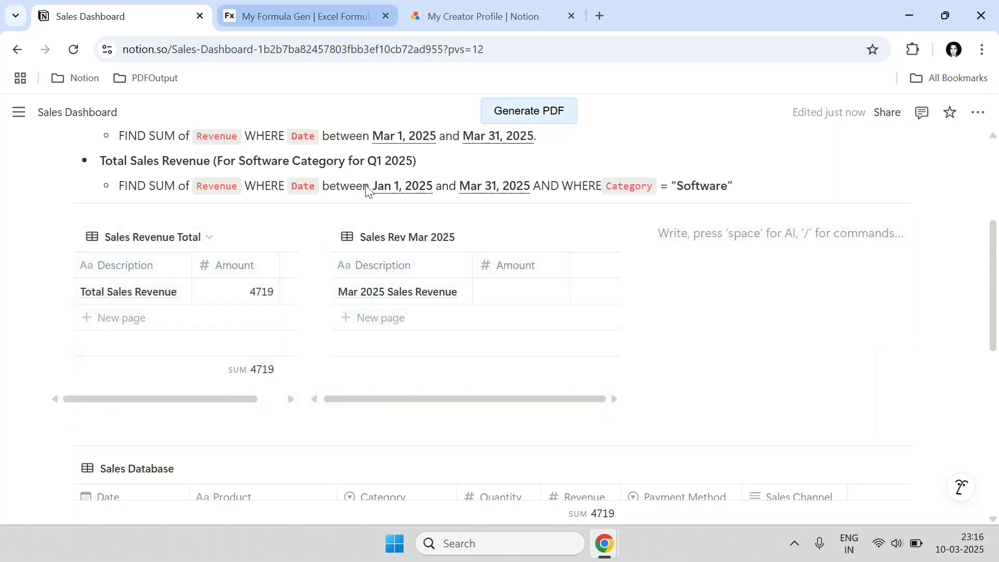
- Write the 1145 result into the Mar 2025 Sales Revenue row's Amount via Save to Notion
{"action": "left_click", "coordinate": [321, 13]}
{"action": "left_click", "coordinate": [319, 430]}
{"action": "left_click", "coordinate": [589, 462]}
{"action": "left_click", "coordinate": [581, 470]}
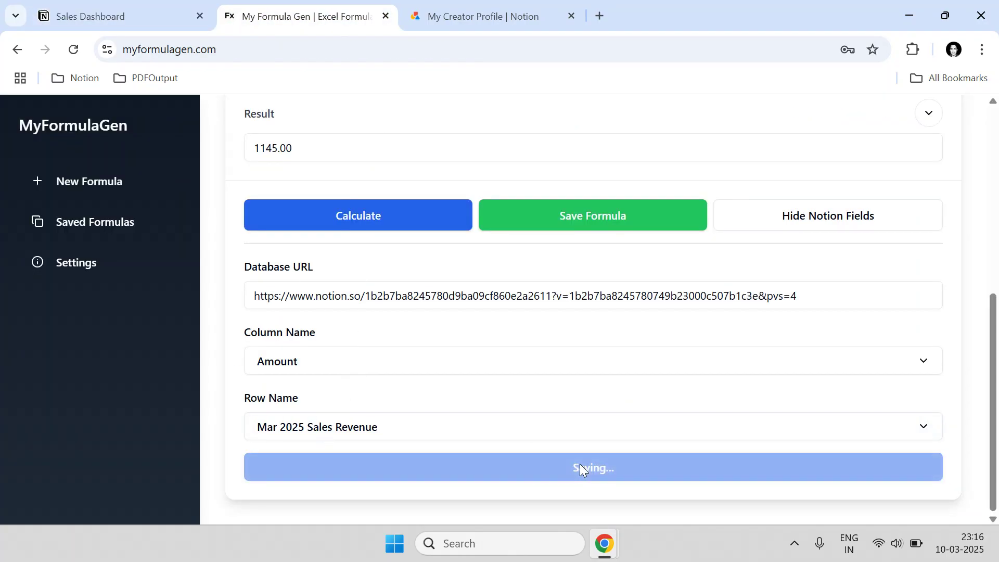
{"action": "left_click", "coordinate": [173, 7]}
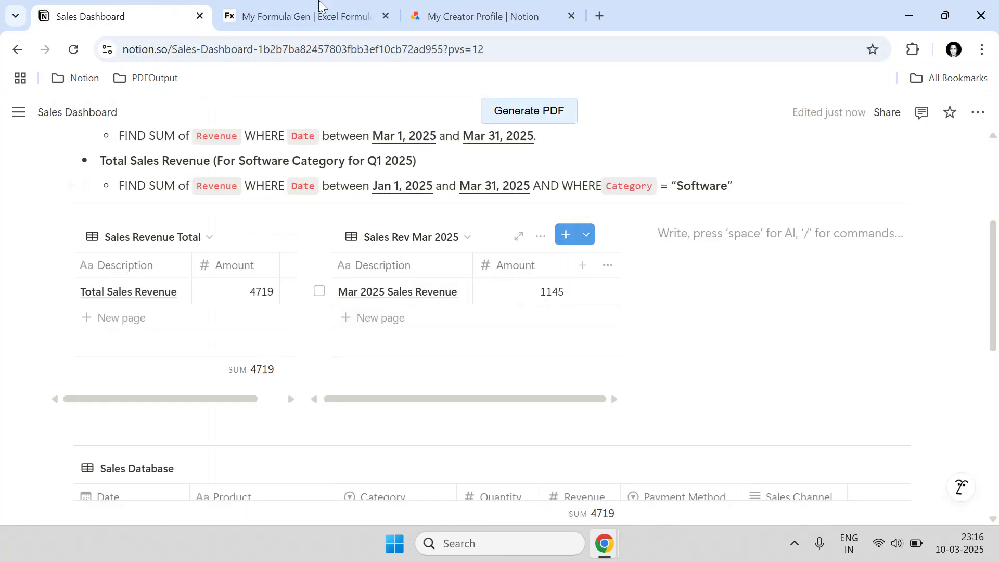
{"action": "left_click", "coordinate": [307, 16]}
{"action": "left_click", "coordinate": [631, 229]}
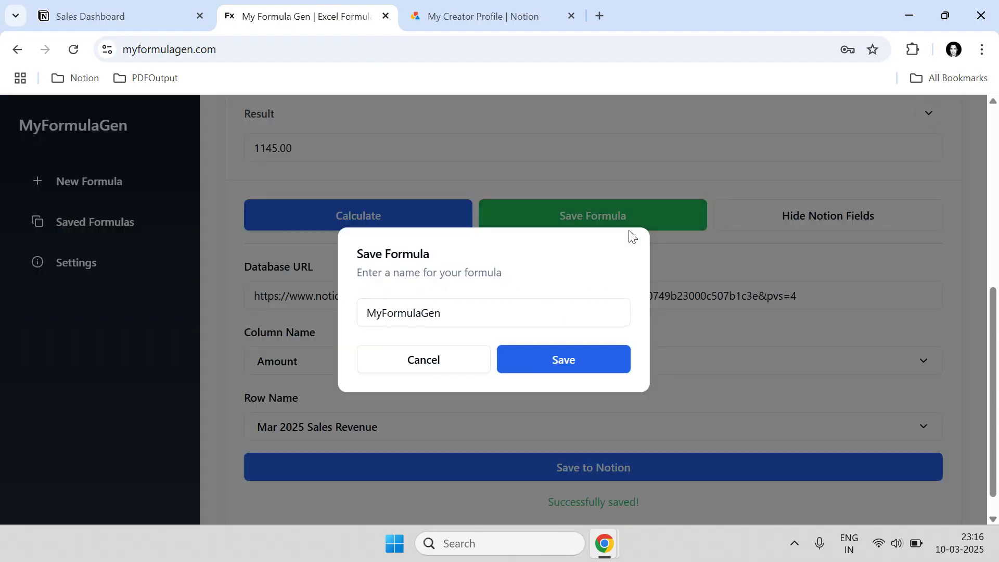
- Save the formula as 'Total Sales Revenue (For Mar 2025)', copied from the Notion heading
{"action": "left_click", "coordinate": [177, 7]}
{"action": "scroll", "coordinate": [237, 255], "scroll_direction": "up", "scroll_amount": 3}
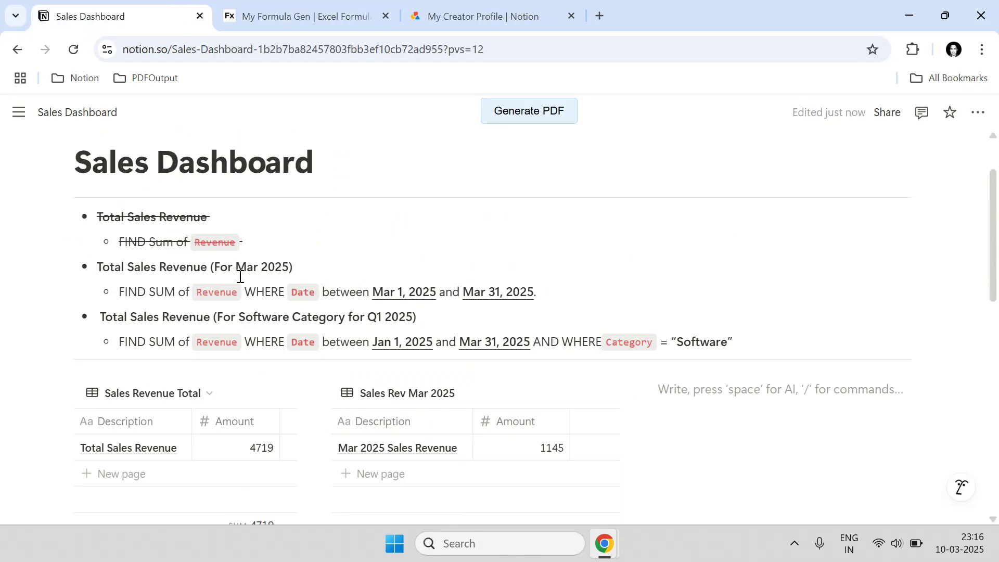
{"action": "left_click_drag", "start_coordinate": [306, 262], "coordinate": [99, 267]}
{"action": "key", "text": "ctrl+c"}
{"action": "left_click", "coordinate": [299, 15]}
{"action": "left_click", "coordinate": [497, 309]}
{"action": "key", "text": "ctrl+a"}
{"action": "key", "text": "ctrl+v"}
{"action": "left_click", "coordinate": [591, 367]}
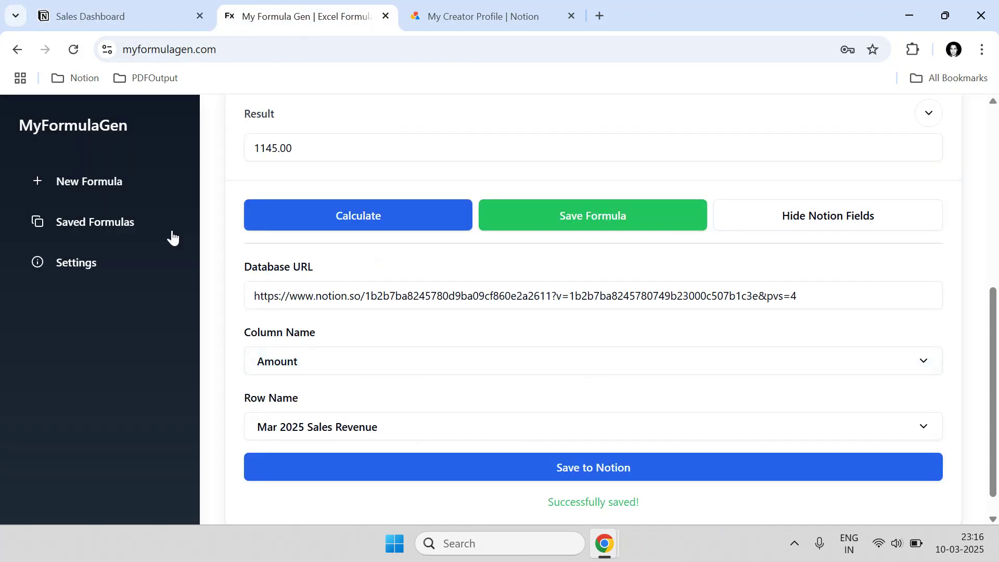
{"action": "left_click", "coordinate": [142, 220]}
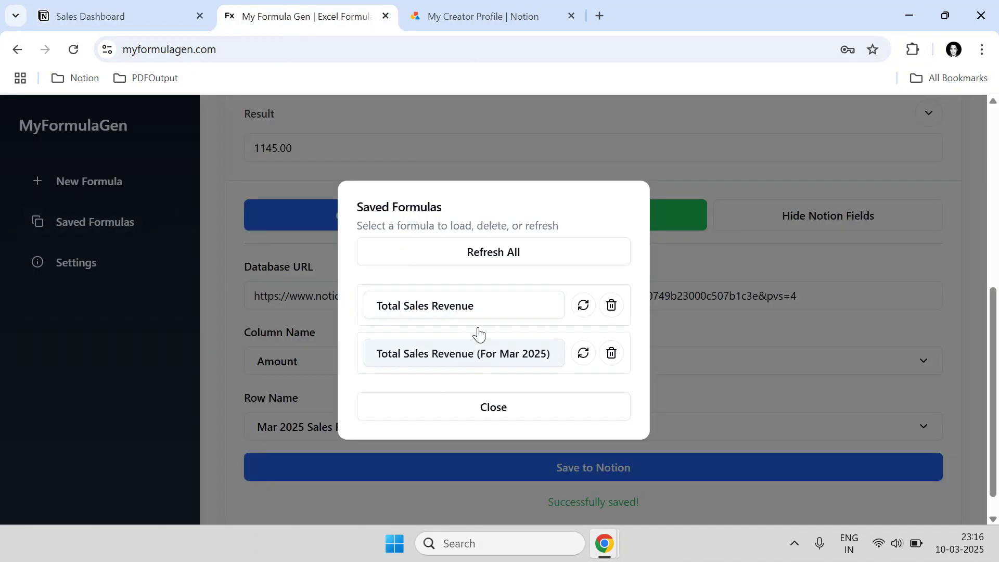
{"action": "left_click", "coordinate": [116, 12]}
- Change the March 1, 2025 Premium Subscription revenue from 1000 to 230
{"action": "scroll", "coordinate": [394, 346], "scroll_direction": "down", "scroll_amount": 6}
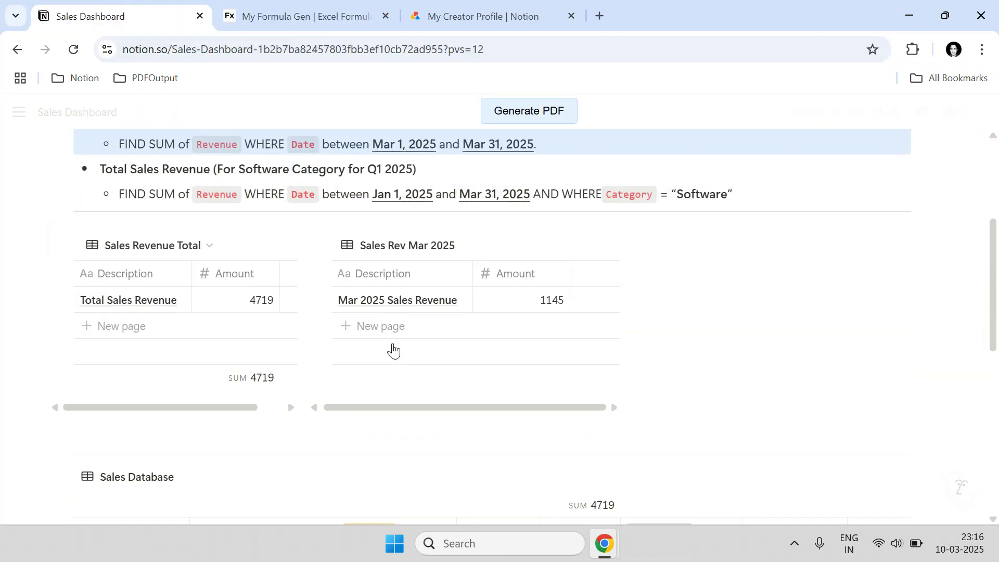
{"action": "left_click", "coordinate": [607, 367]}
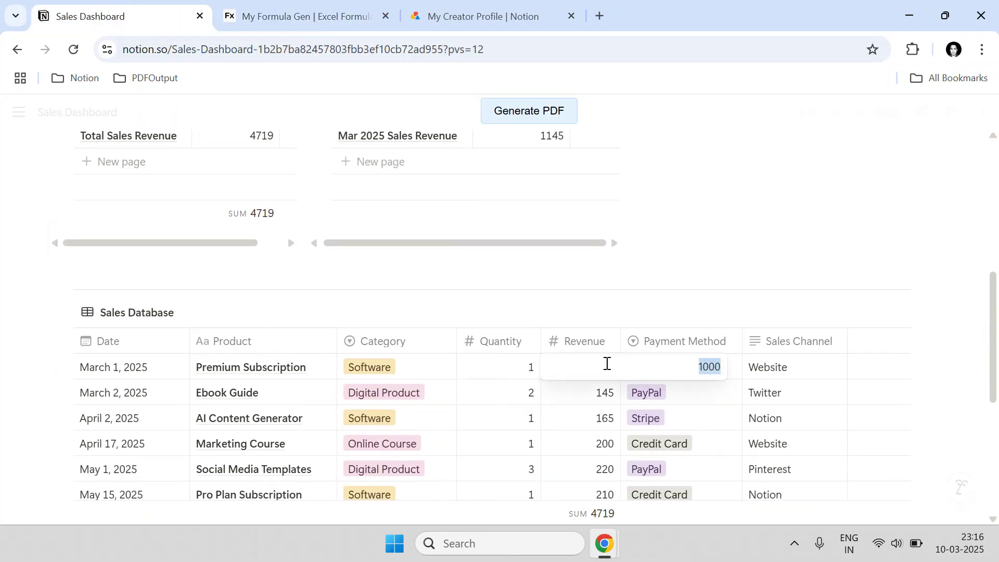
{"action": "type", "text": "230"}
{"action": "key", "text": "Return"}
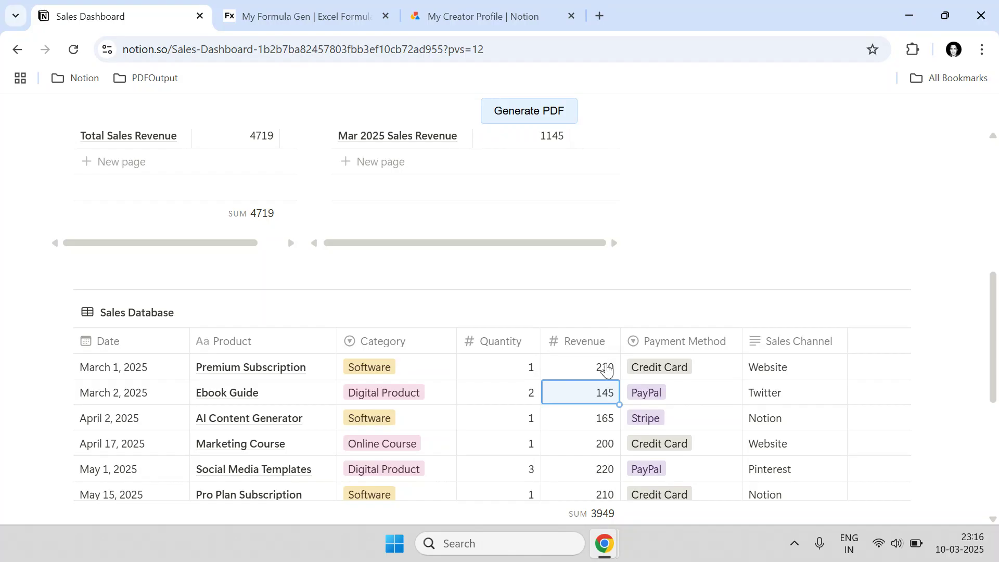
{"action": "scroll", "coordinate": [607, 369], "scroll_direction": "up", "scroll_amount": 1}
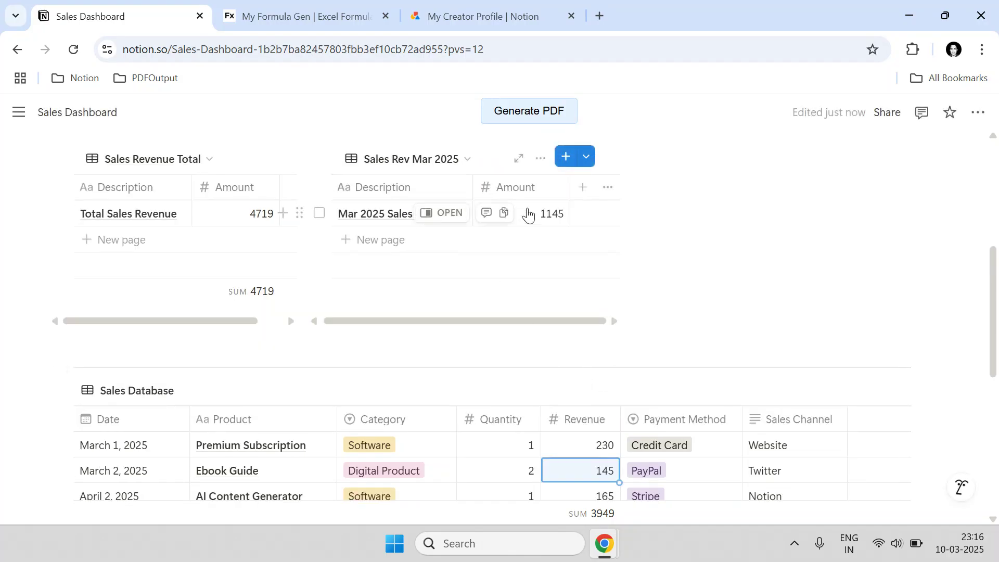
{"action": "scroll", "coordinate": [536, 290], "scroll_direction": "down", "scroll_amount": 2}
{"action": "scroll", "coordinate": [323, 255], "scroll_direction": "up", "scroll_amount": 2}
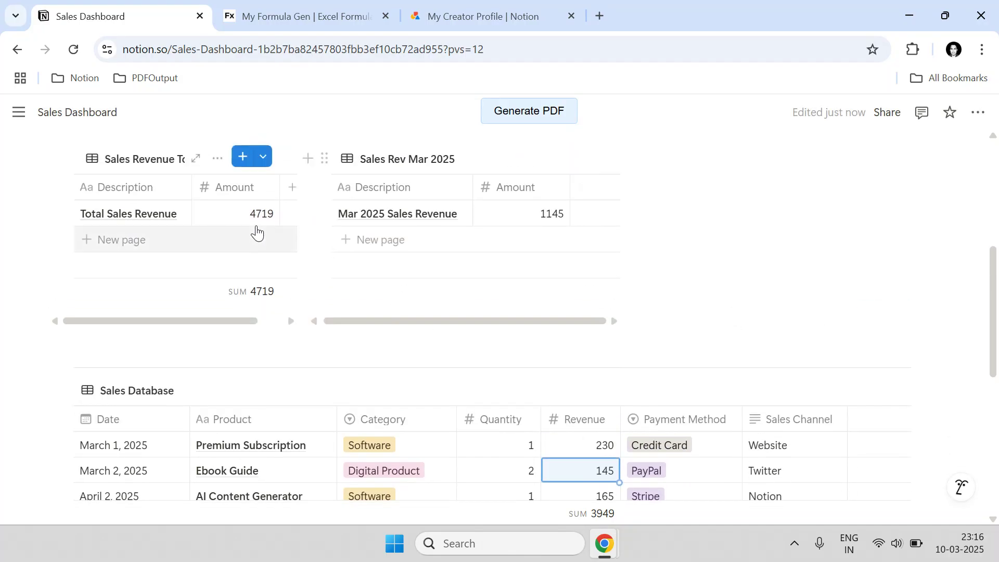
- Refresh all saved formulas in MyFormulaGen and check the updated dashboard totals
{"action": "left_click", "coordinate": [310, 6]}
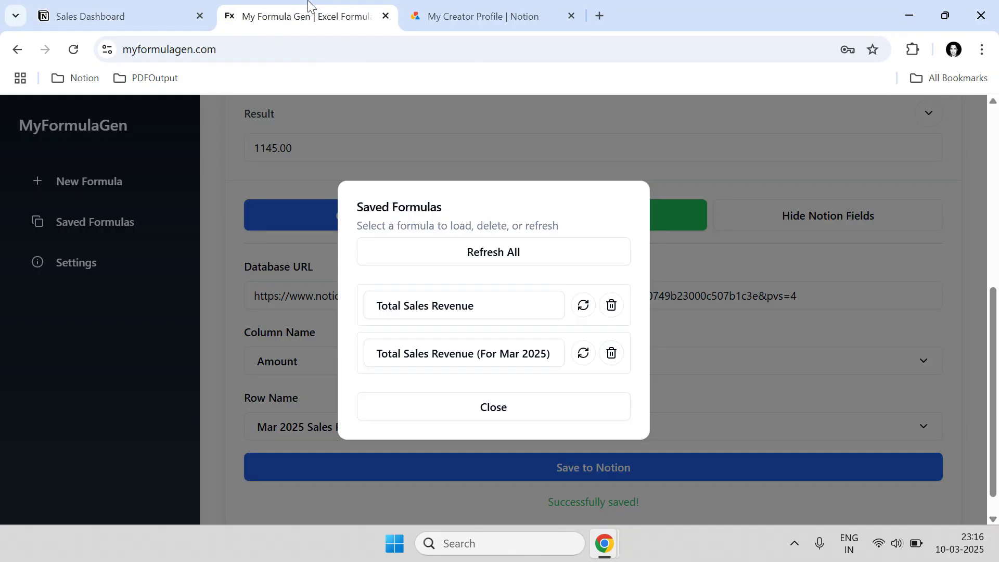
{"action": "left_click", "coordinate": [527, 249]}
{"action": "left_click", "coordinate": [171, 7]}
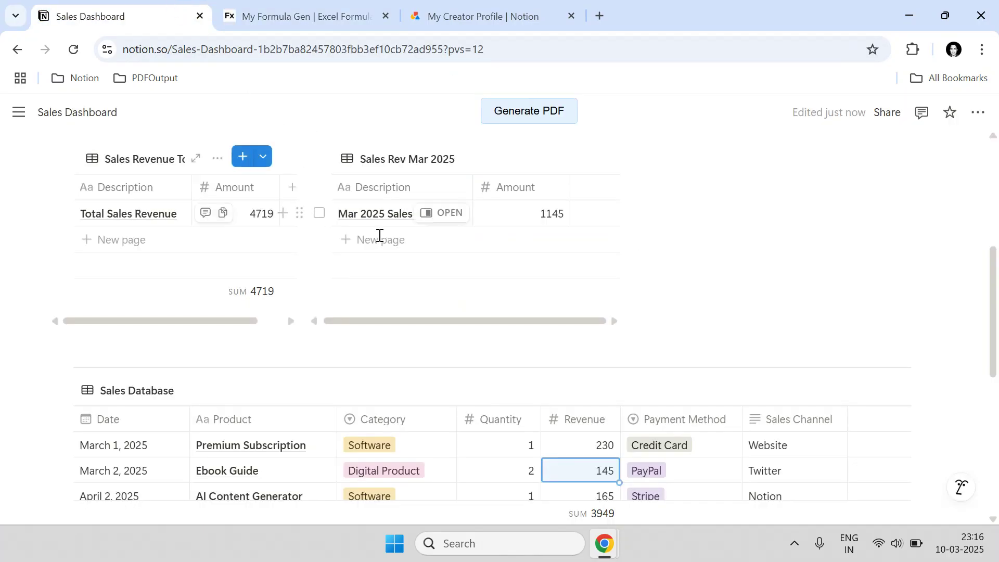
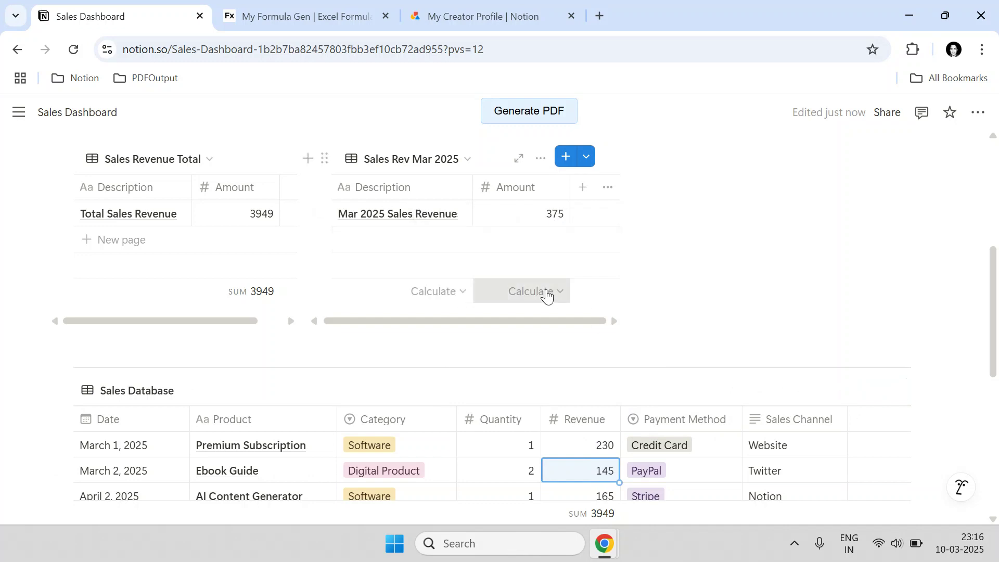
- Show the Sum of the Sales Rev Mar 2025 Amount column, which reads 375
{"action": "left_click", "coordinate": [544, 292]}
{"action": "mouse_move", "coordinate": [522, 398]}
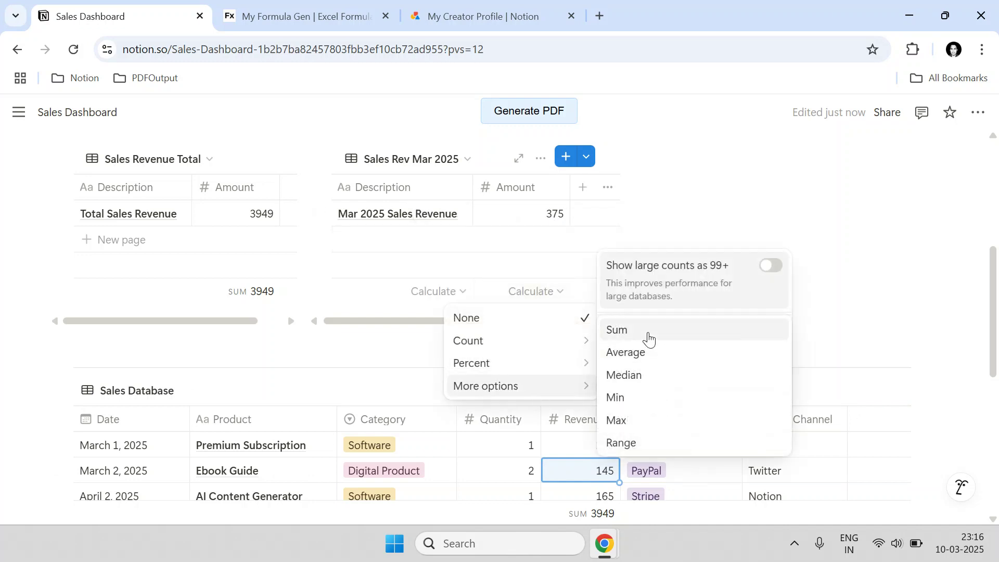
{"action": "left_click", "coordinate": [648, 339]}
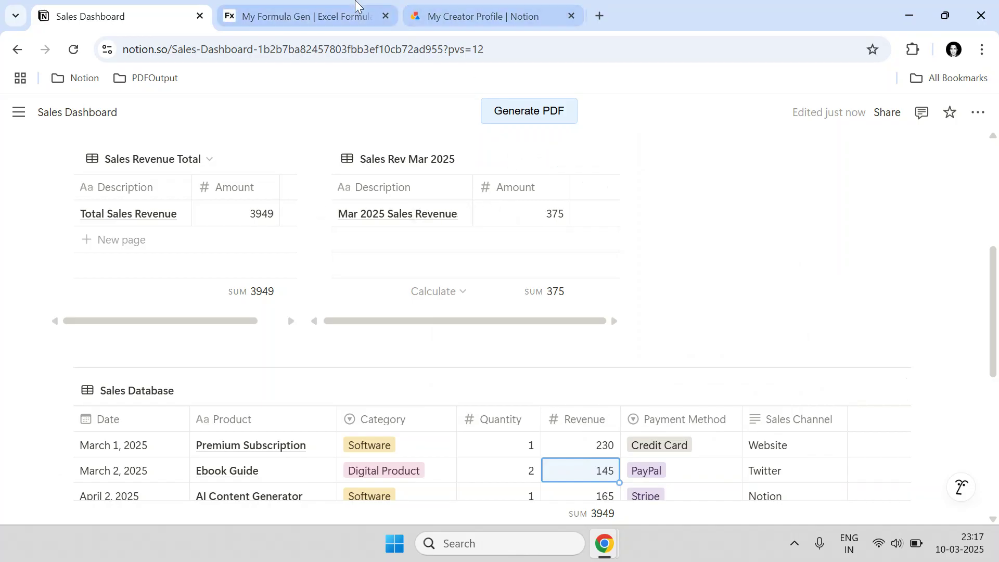
- Close the Saved Formulas list in MyFormulaGen and return to the Sales Dashboard
{"action": "left_click", "coordinate": [308, 16]}
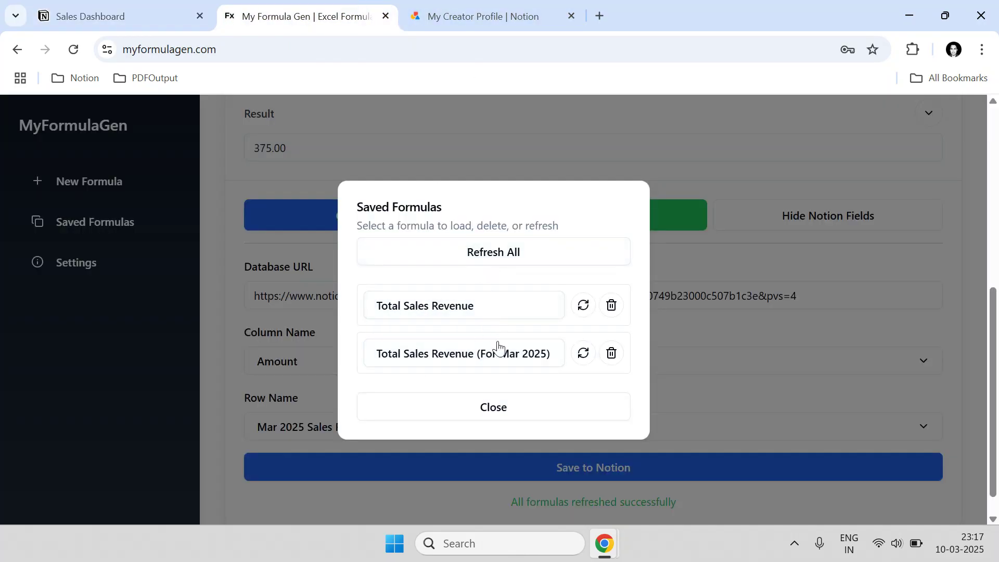
{"action": "left_click", "coordinate": [473, 406]}
{"action": "left_click", "coordinate": [179, 11]}
- Strike through the Mar 2025 revenue task and its FIND SUM line
{"action": "scroll", "coordinate": [313, 281], "scroll_direction": "up", "scroll_amount": 1}
{"action": "left_click_drag", "start_coordinate": [547, 299], "coordinate": [107, 269]}
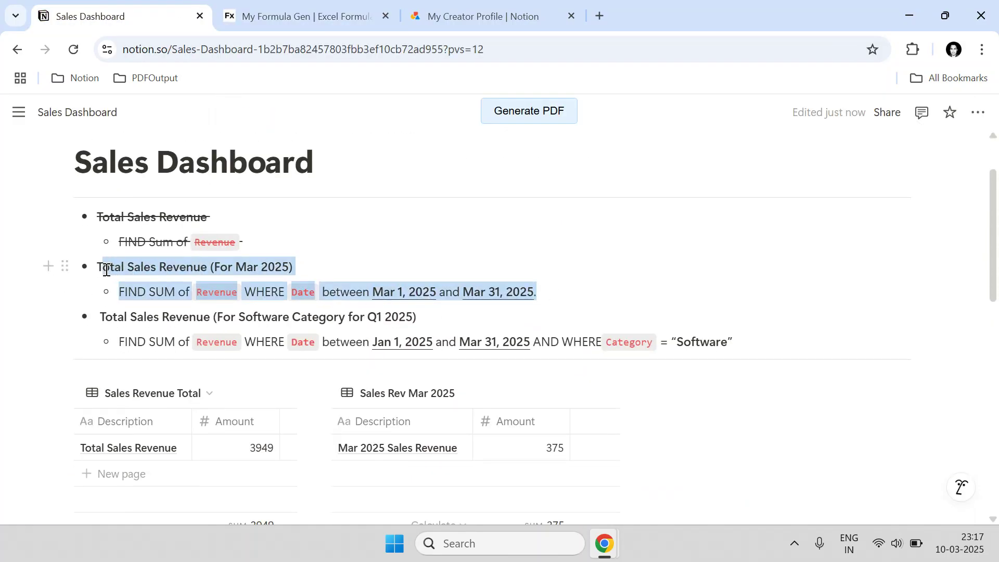
{"action": "left_click", "coordinate": [424, 233]}
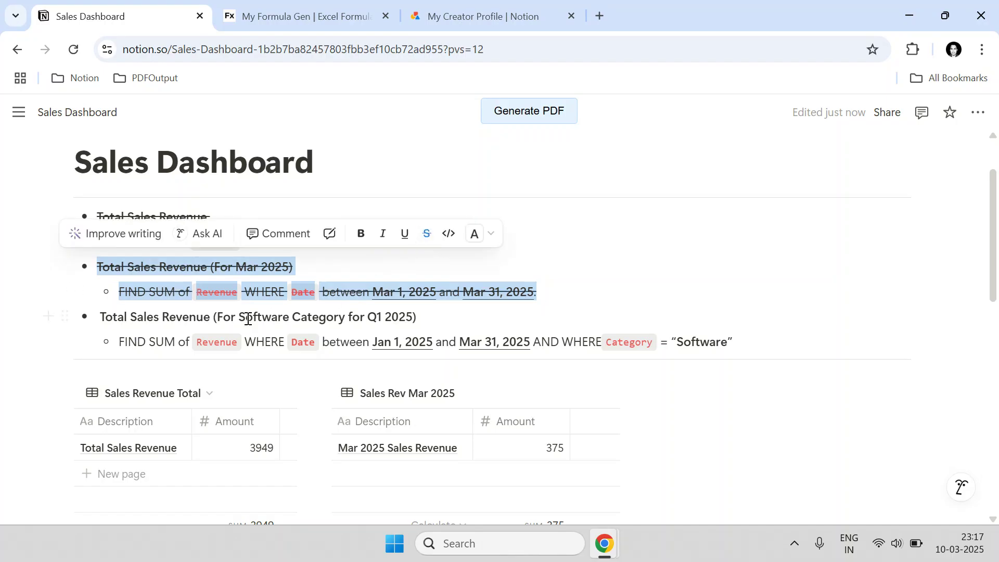
{"action": "left_click", "coordinate": [206, 321]}
- Review the third task's Software Category and Q1 2025 requirements
{"action": "left_click_drag", "start_coordinate": [125, 322], "coordinate": [189, 321]}
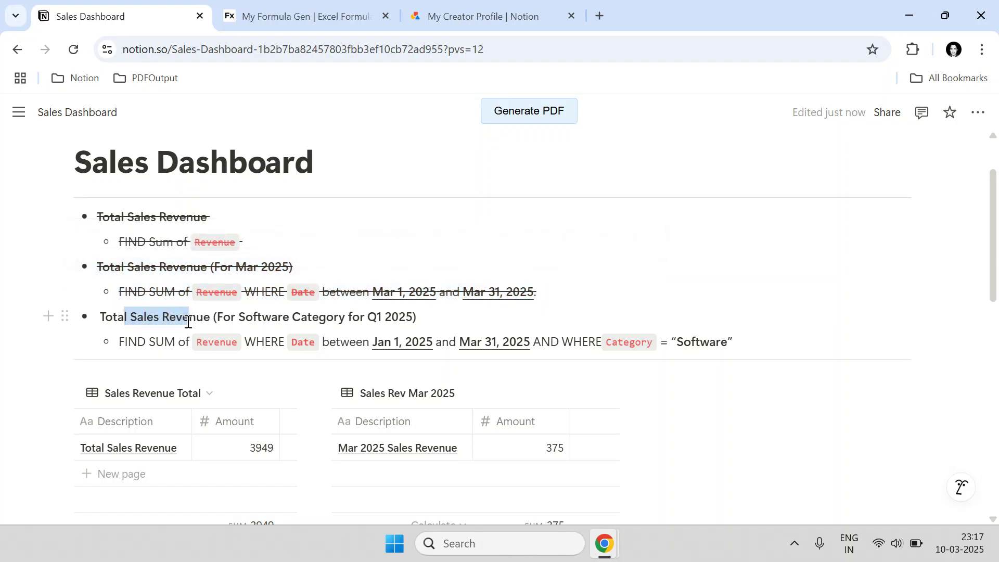
{"action": "left_click_drag", "start_coordinate": [371, 321], "coordinate": [413, 322]}
{"action": "left_click_drag", "start_coordinate": [241, 314], "coordinate": [327, 314]}
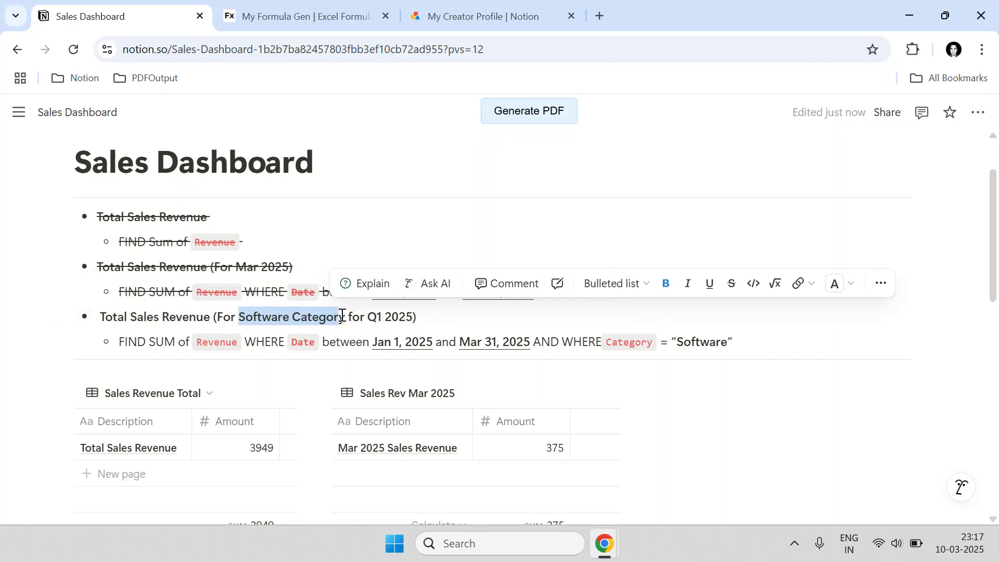
{"action": "scroll", "coordinate": [446, 321], "scroll_direction": "down", "scroll_amount": 7}
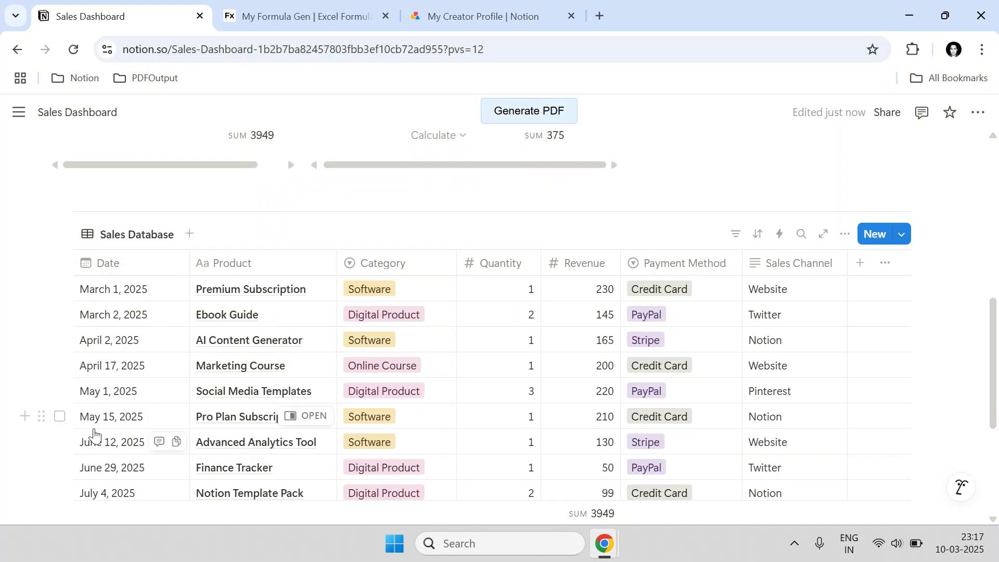
{"action": "scroll", "coordinate": [287, 406], "scroll_direction": "up", "scroll_amount": 3}
{"action": "scroll", "coordinate": [290, 389], "scroll_direction": "up", "scroll_amount": 3}
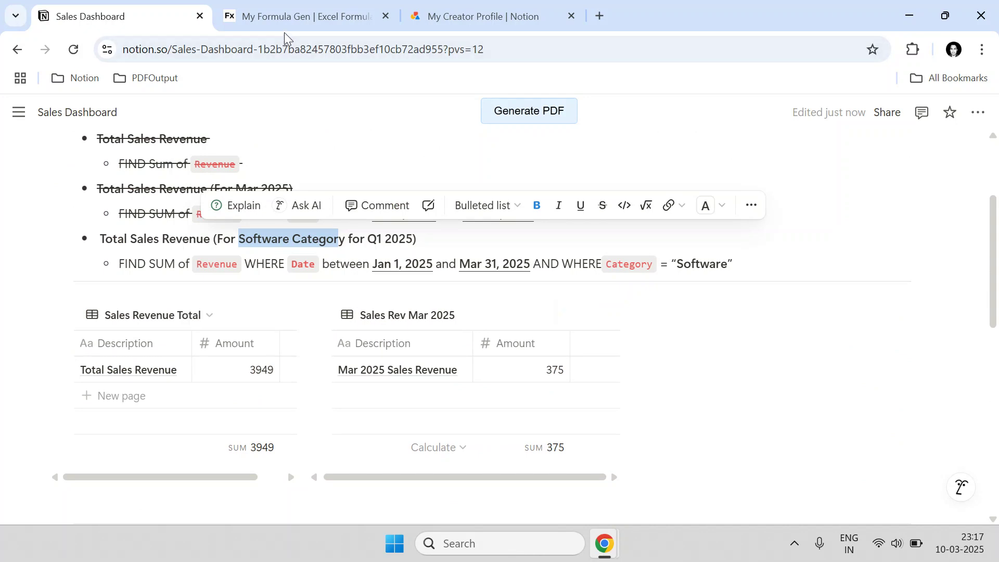
- Start a blank new formula in MyFormulaGen
{"action": "left_click", "coordinate": [291, 17]}
{"action": "scroll", "coordinate": [225, 252], "scroll_direction": "up", "scroll_amount": 3}
{"action": "left_click", "coordinate": [125, 183]}
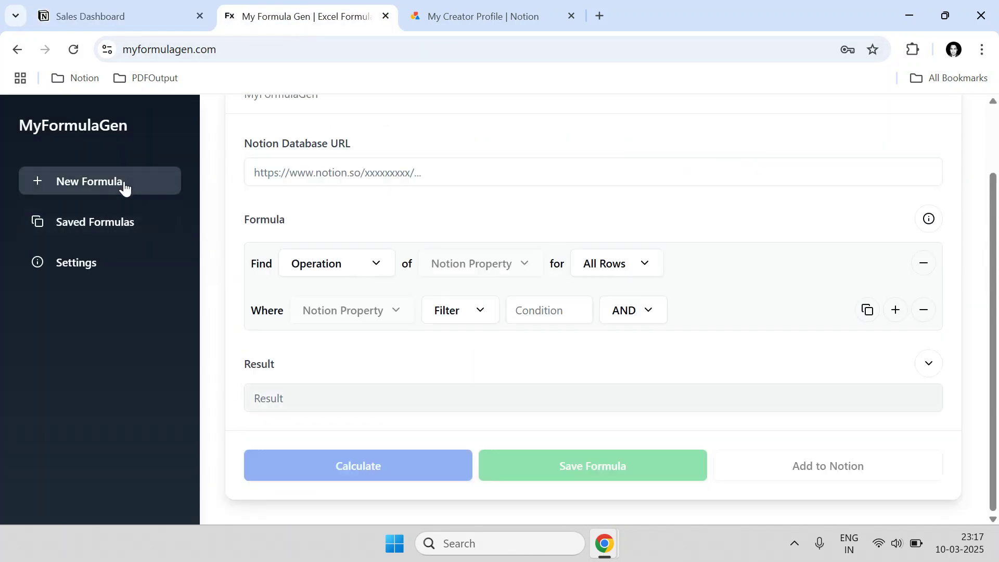
- Paste the copied Sales Database link into the formula's Notion Database URL field
{"action": "left_click", "coordinate": [131, 19]}
{"action": "scroll", "coordinate": [241, 337], "scroll_direction": "down", "scroll_amount": 5}
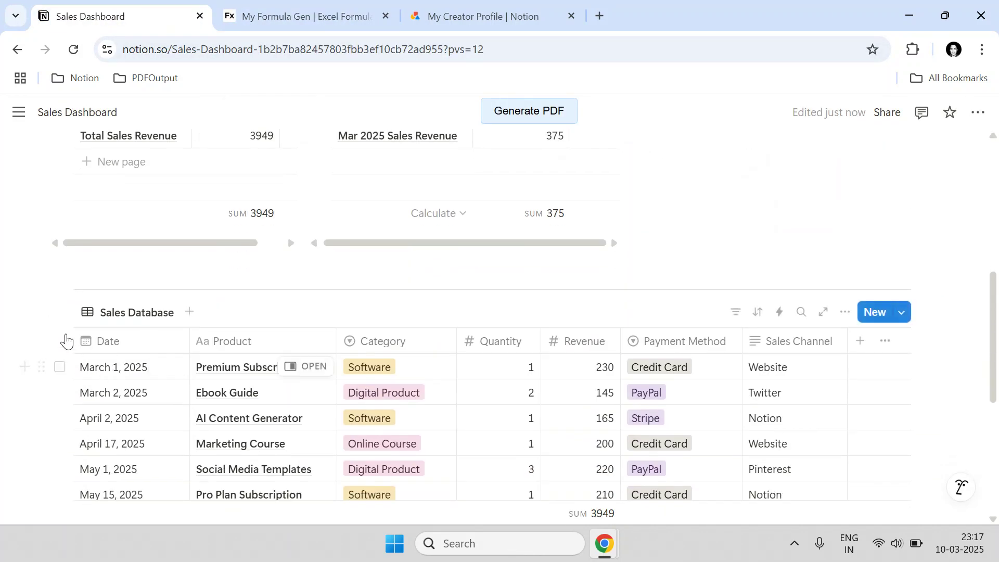
{"action": "left_click", "coordinate": [65, 313]}
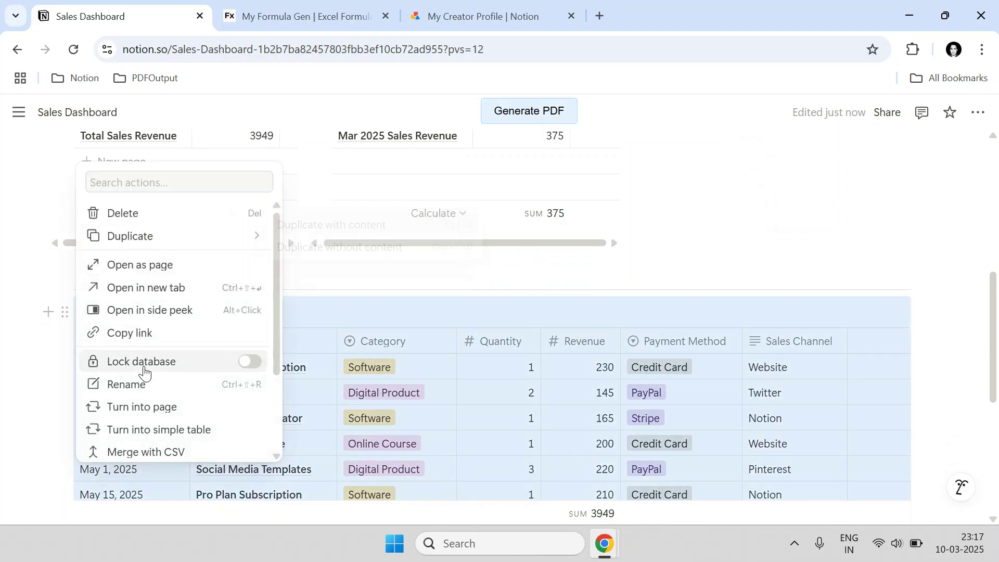
{"action": "left_click", "coordinate": [140, 332]}
{"action": "left_click", "coordinate": [291, 16]}
{"action": "left_click", "coordinate": [308, 255]}
{"action": "key", "text": "ctrl+v"}
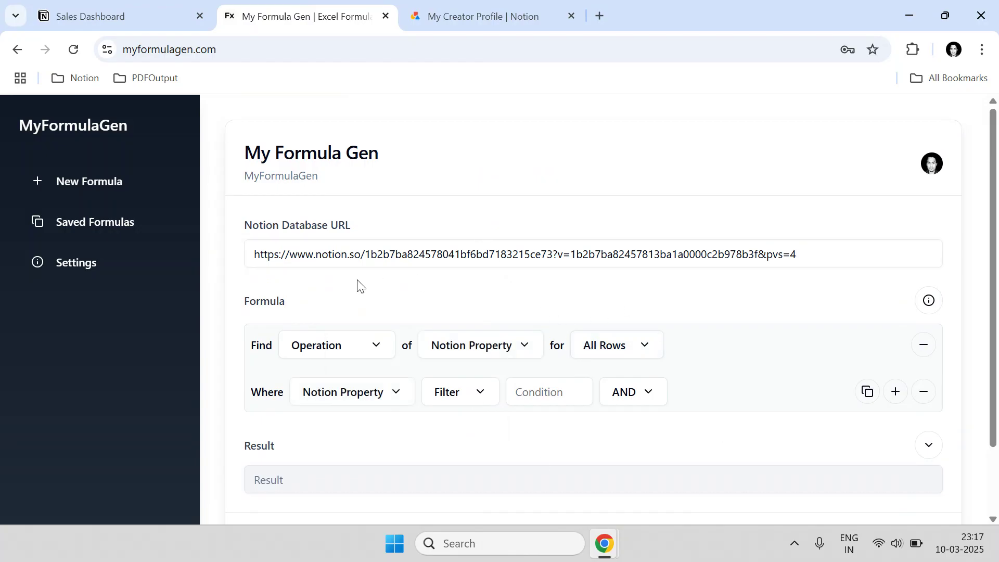
- Set the formula's operation to SUM on the Revenue property
{"action": "left_click", "coordinate": [339, 341]}
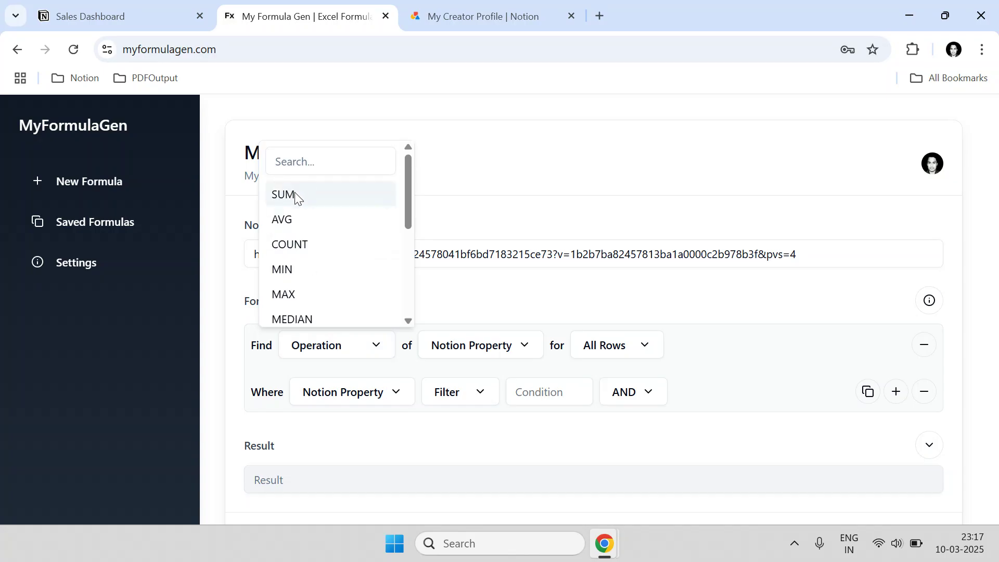
{"action": "scroll", "coordinate": [383, 264], "scroll_direction": "down", "scroll_amount": 4}
{"action": "scroll", "coordinate": [368, 260], "scroll_direction": "up", "scroll_amount": 3}
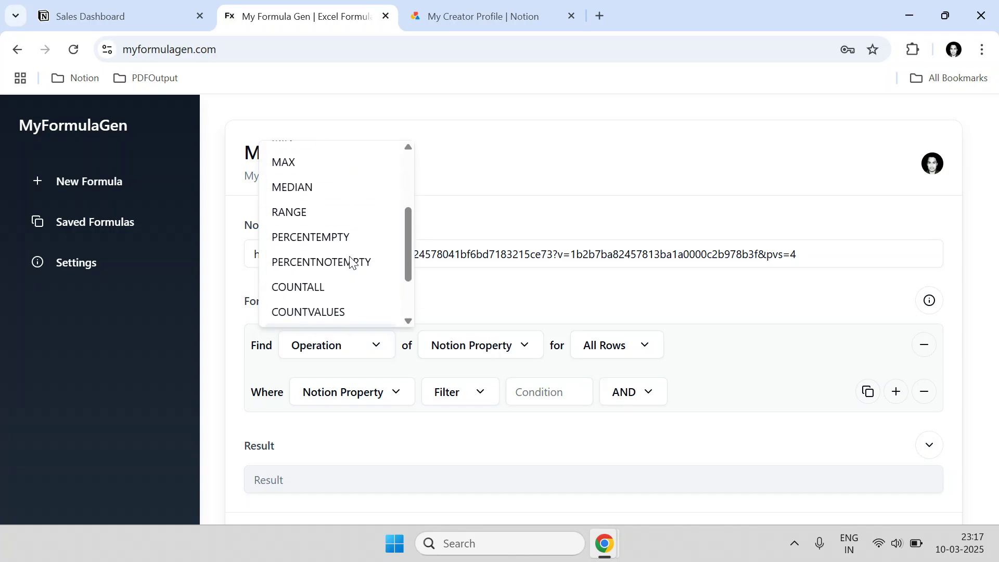
{"action": "scroll", "coordinate": [351, 261], "scroll_direction": "up", "scroll_amount": 2}
{"action": "scroll", "coordinate": [350, 260], "scroll_direction": "down", "scroll_amount": 3}
{"action": "scroll", "coordinate": [348, 257], "scroll_direction": "up", "scroll_amount": 3}
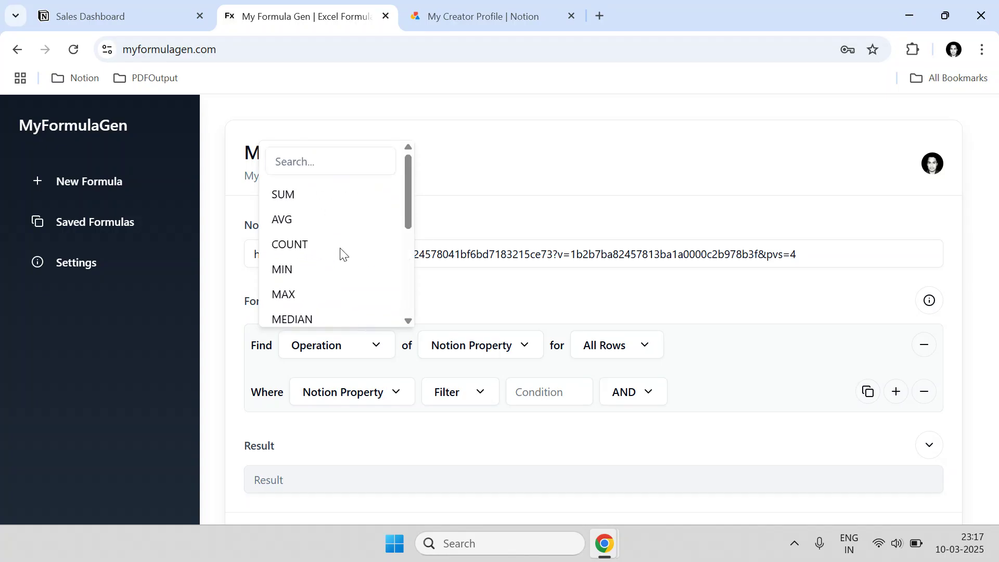
{"action": "left_click", "coordinate": [310, 205]}
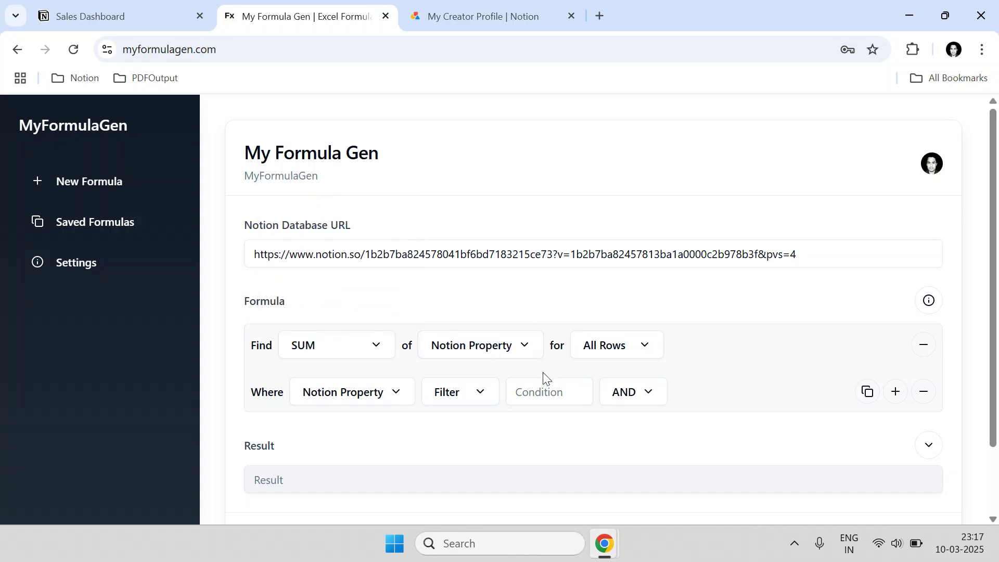
{"action": "left_click", "coordinate": [506, 356]}
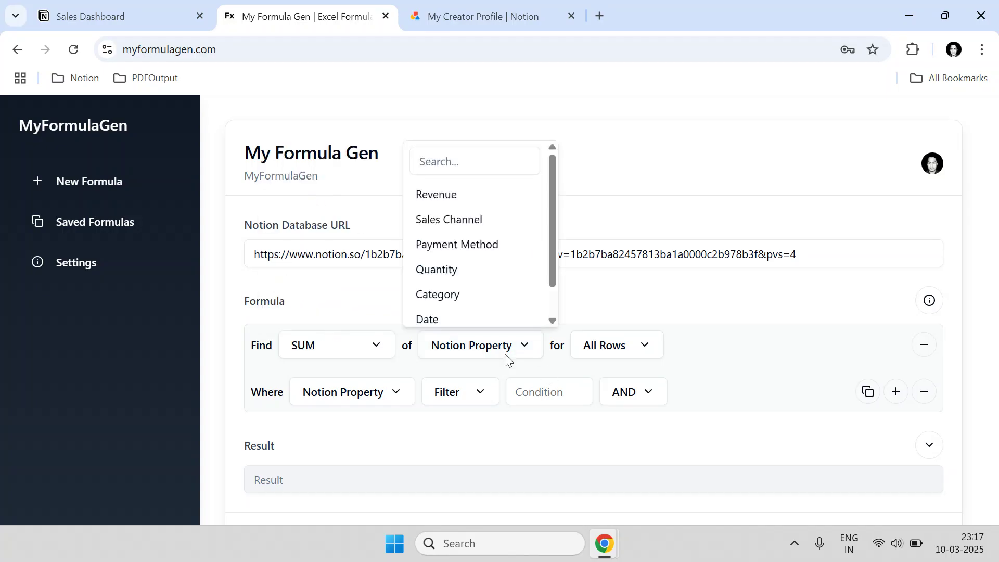
{"action": "left_click", "coordinate": [460, 200]}
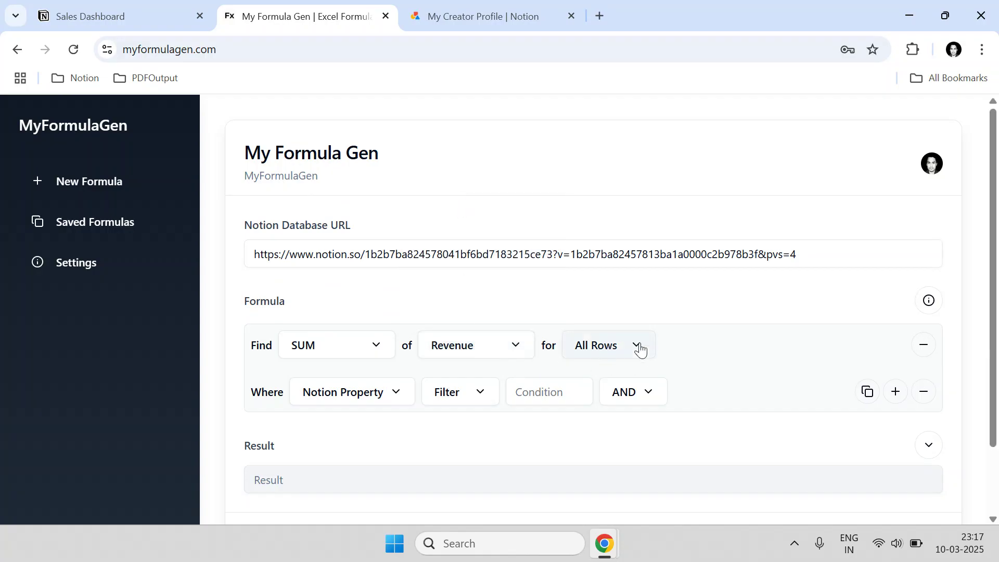
{"action": "left_click", "coordinate": [187, 8]}
{"action": "scroll", "coordinate": [282, 244], "scroll_direction": "up", "scroll_amount": 4}
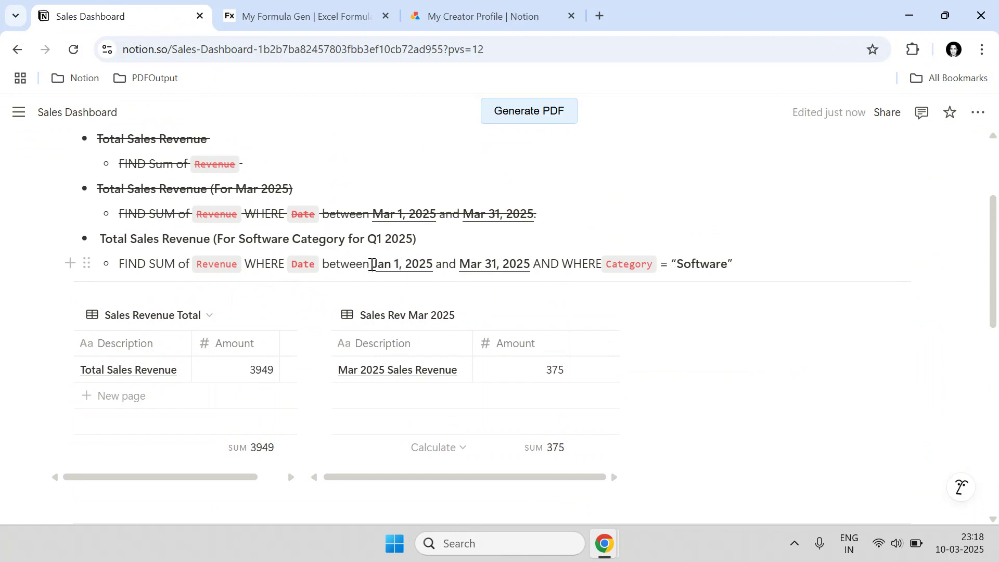
- Add a filter condition on Date's Start Date using Is between
{"action": "left_click_drag", "start_coordinate": [470, 268], "coordinate": [499, 268]}
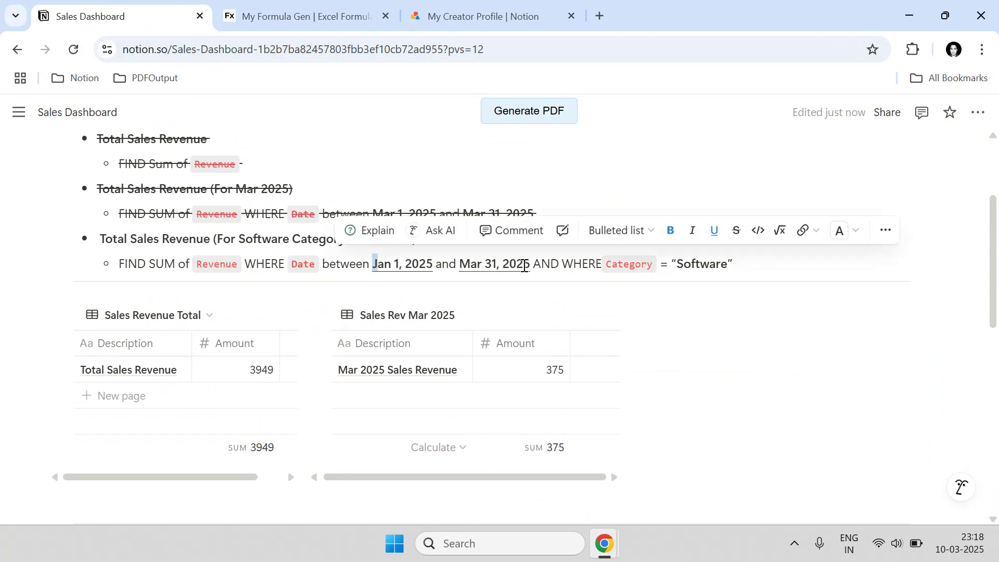
{"action": "left_click", "coordinate": [309, 3]}
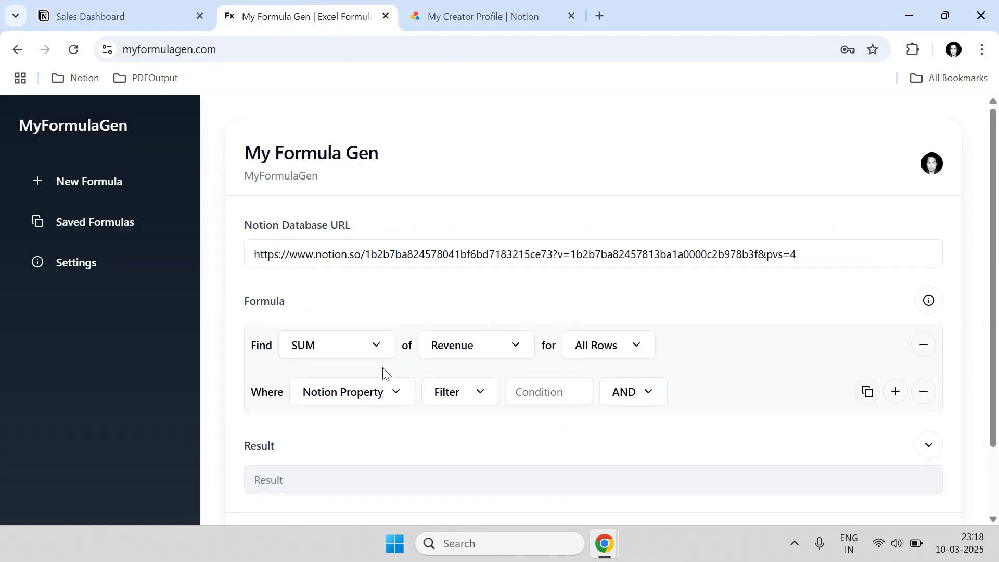
{"action": "left_click", "coordinate": [363, 391]}
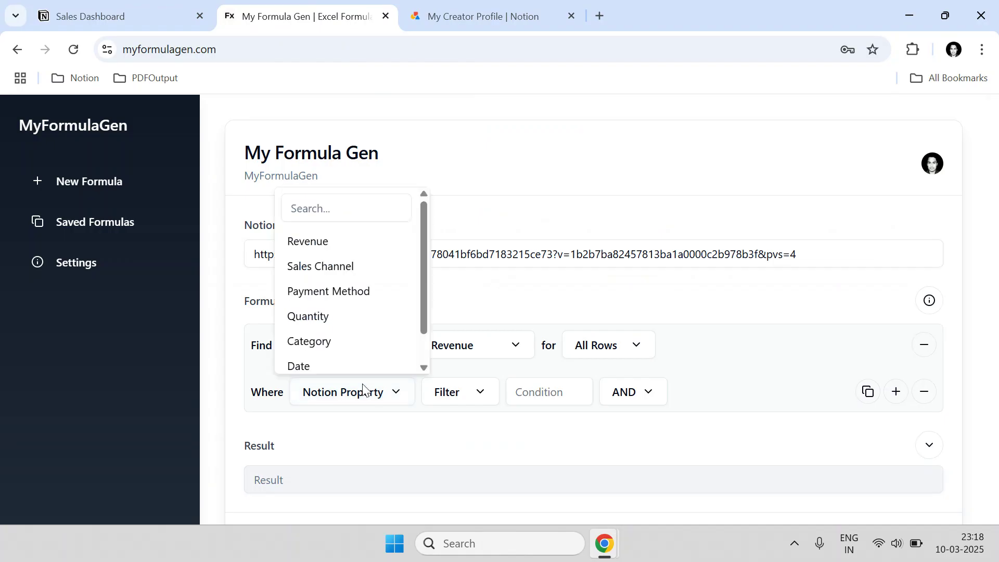
{"action": "left_click", "coordinate": [321, 365]}
{"action": "left_click", "coordinate": [471, 395]}
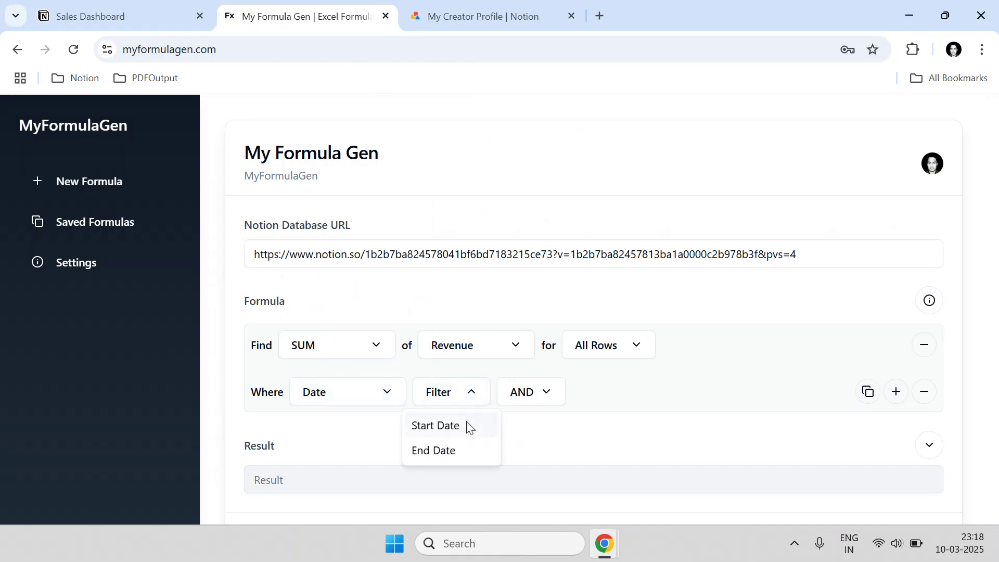
{"action": "left_click", "coordinate": [469, 427]}
{"action": "left_click", "coordinate": [544, 403]}
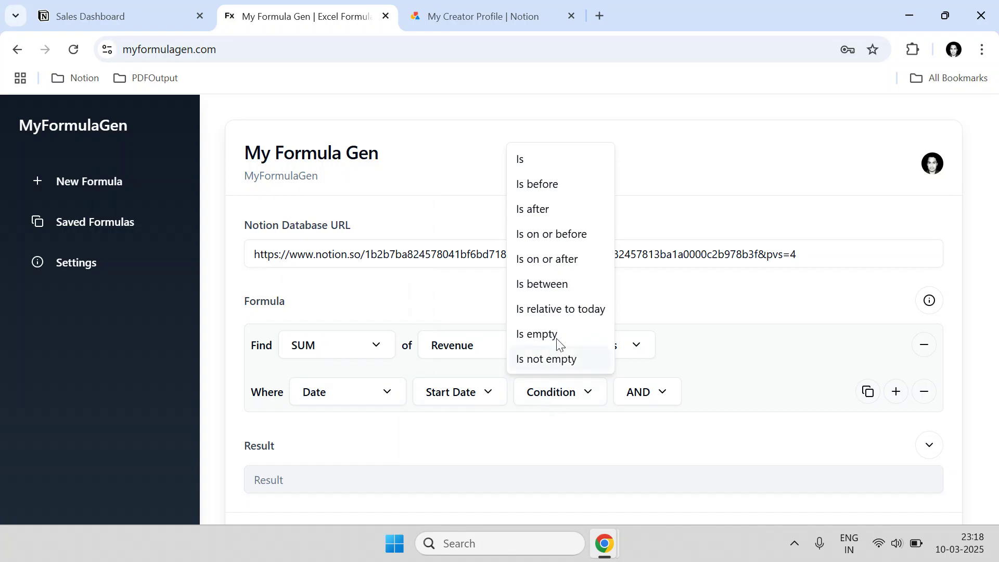
{"action": "left_click", "coordinate": [558, 286]}
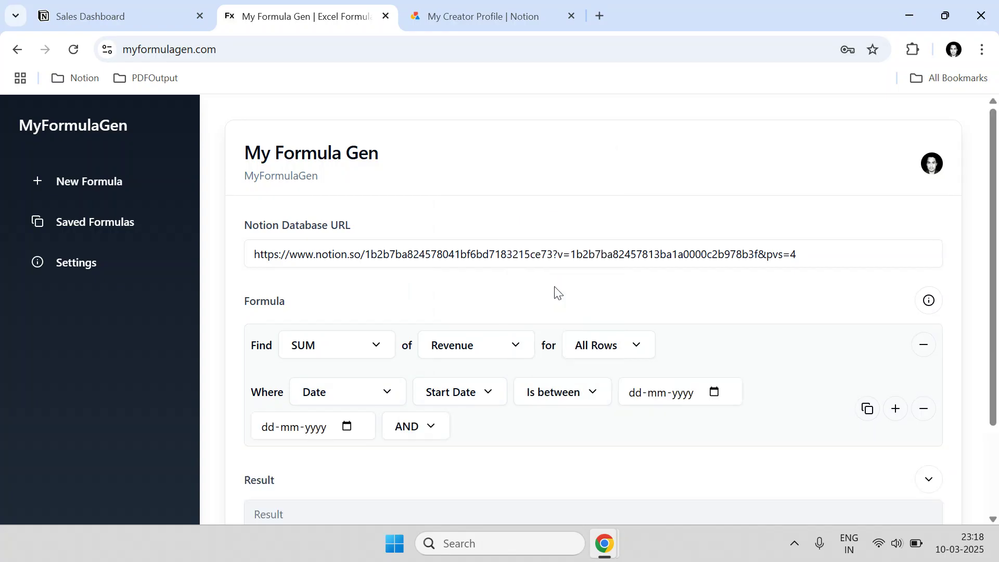
{"action": "left_click", "coordinate": [559, 391]}
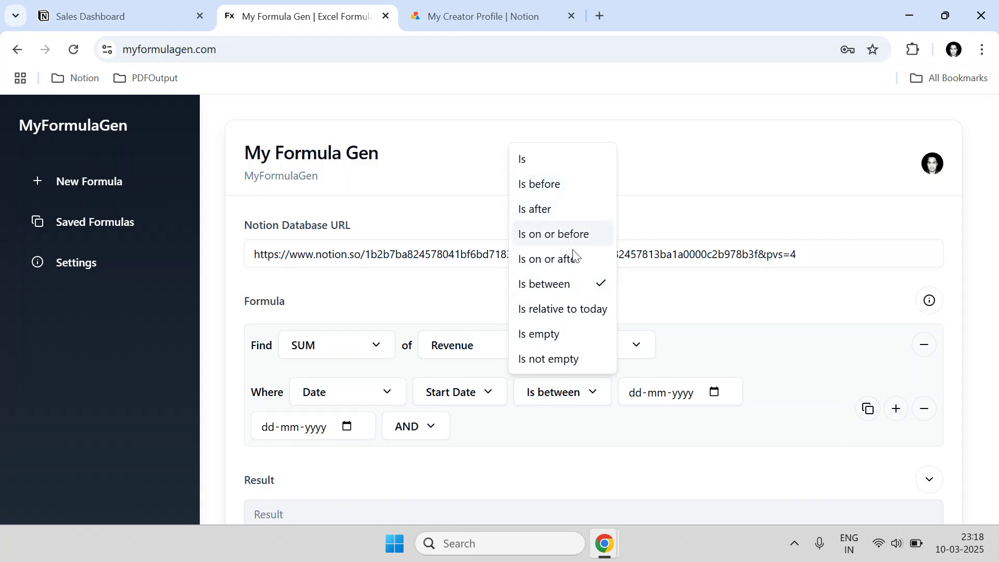
{"action": "left_click", "coordinate": [547, 290]}
- Set the date range from 01-01-2025 to 31-03-2025
{"action": "left_click", "coordinate": [715, 393]}
{"action": "left_click", "coordinate": [743, 175]}
{"action": "left_click", "coordinate": [743, 175]}
{"action": "scroll", "coordinate": [718, 245], "scroll_direction": "up", "scroll_amount": 1}
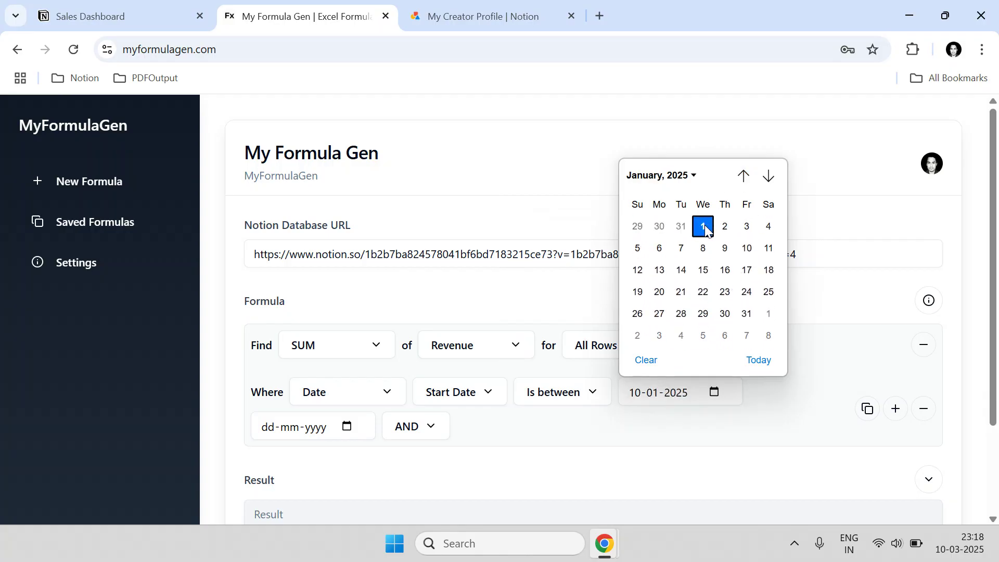
{"action": "left_click", "coordinate": [703, 224]}
{"action": "left_click", "coordinate": [347, 427]}
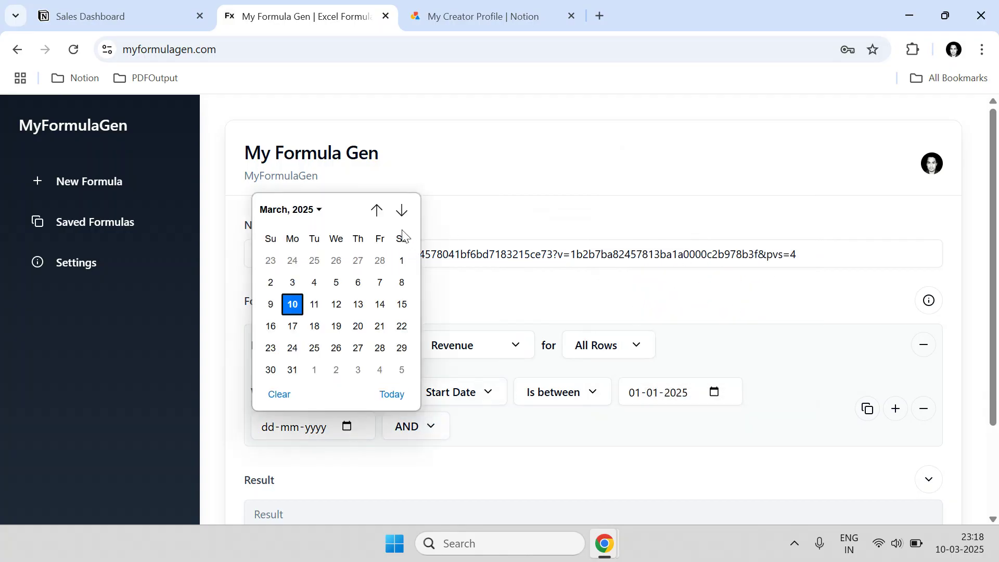
{"action": "left_click", "coordinate": [401, 210]}
{"action": "left_click", "coordinate": [401, 211]}
{"action": "left_click", "coordinate": [380, 211]}
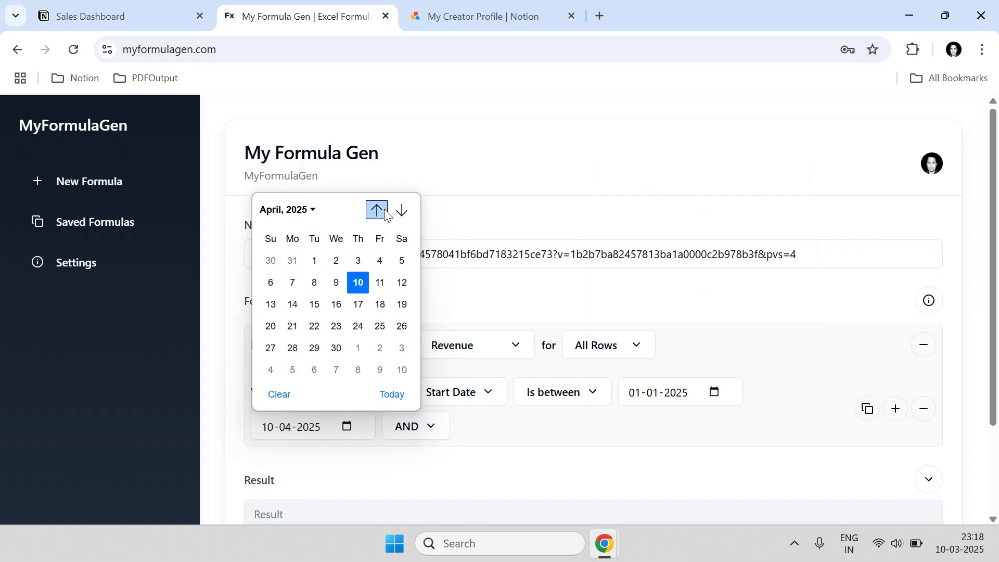
{"action": "left_click", "coordinate": [384, 212]}
{"action": "left_click", "coordinate": [293, 367]}
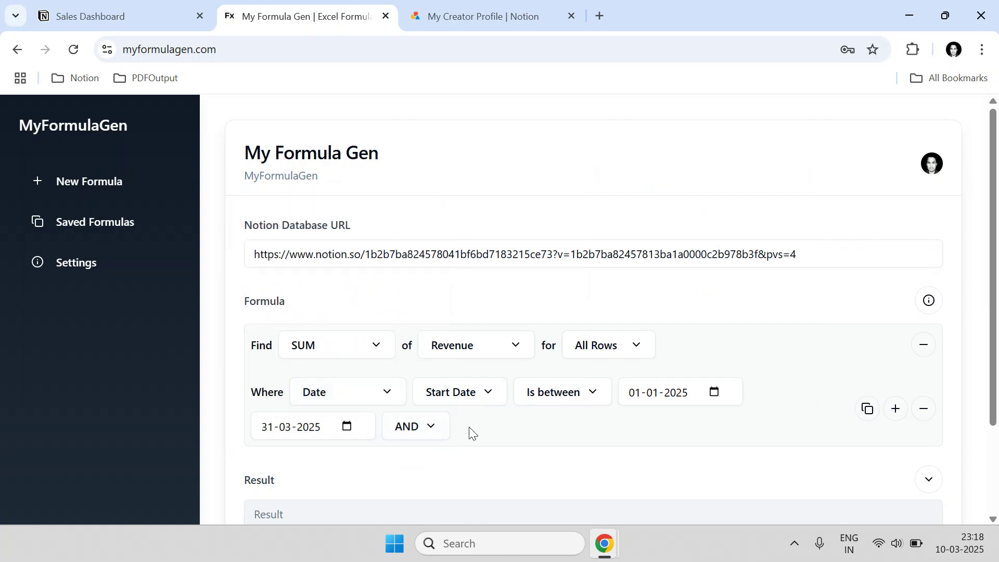
{"action": "left_click", "coordinate": [151, 8]}
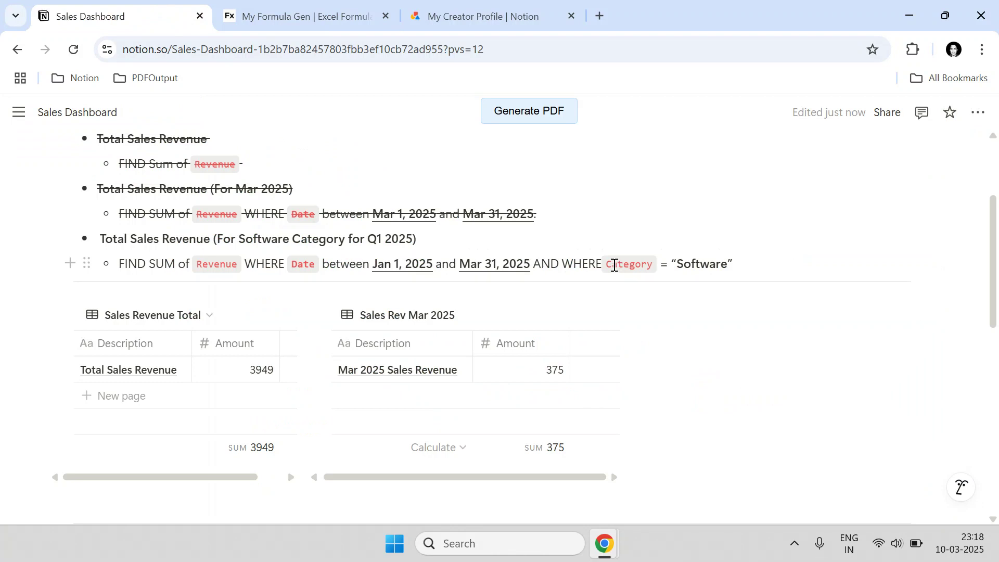
- Keep AND as the joining operator for the task's Category = Software condition
{"action": "left_click_drag", "start_coordinate": [611, 263], "coordinate": [728, 264]}
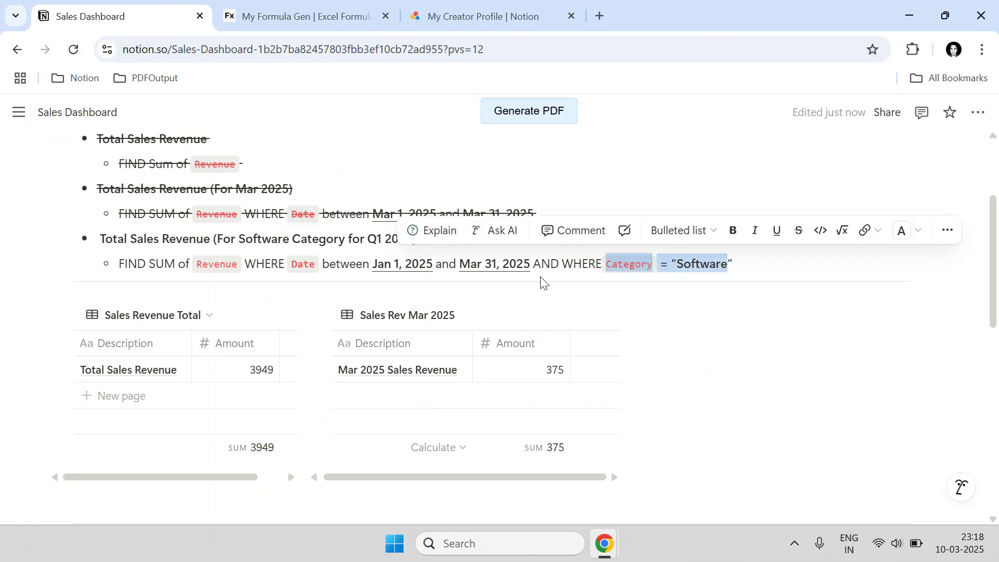
{"action": "left_click", "coordinate": [296, 17]}
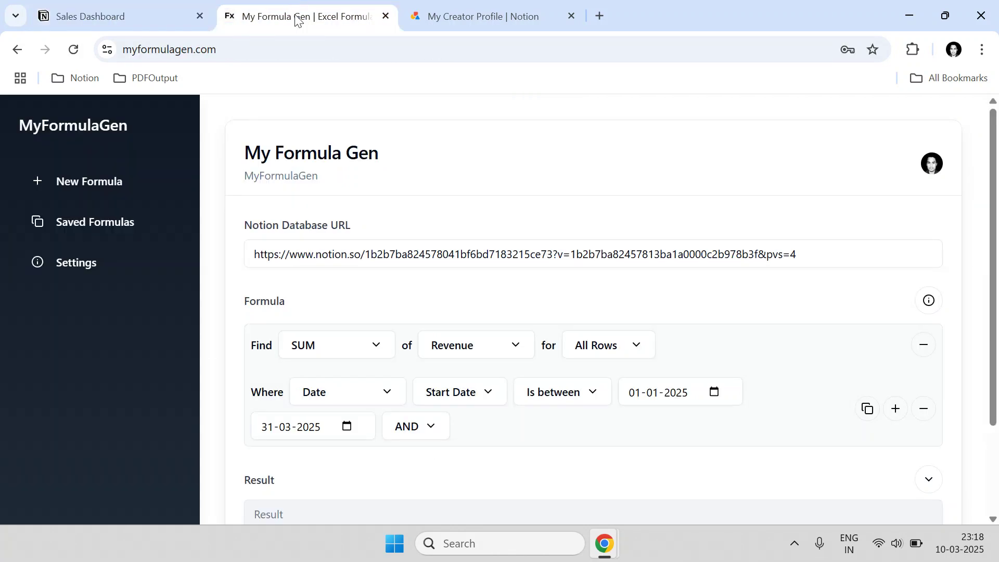
{"action": "left_click", "coordinate": [422, 436]}
{"action": "left_click", "coordinate": [404, 457]}
{"action": "left_click", "coordinate": [171, 18]}
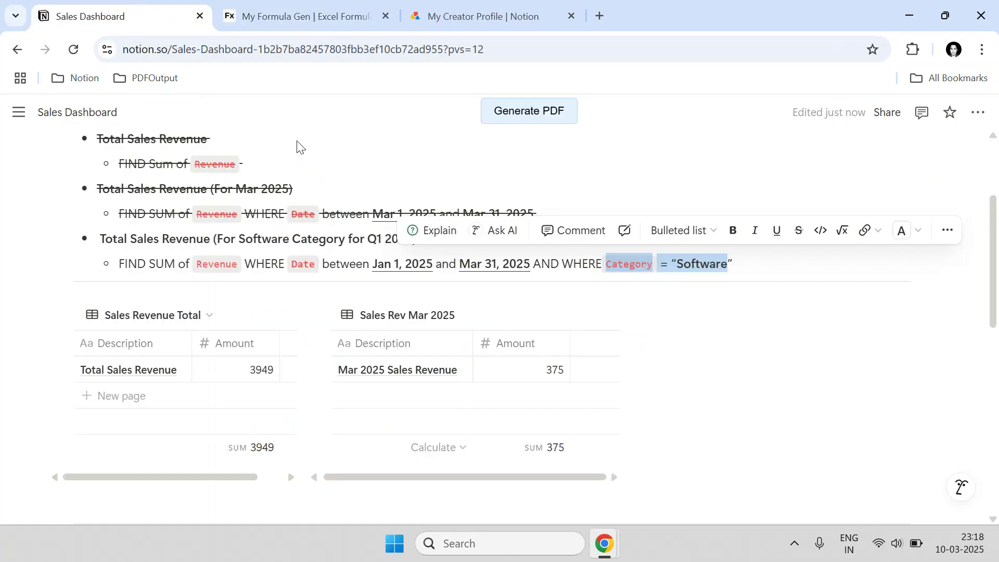
{"action": "left_click", "coordinate": [542, 265]}
{"action": "left_click_drag", "start_coordinate": [533, 265], "coordinate": [559, 262]}
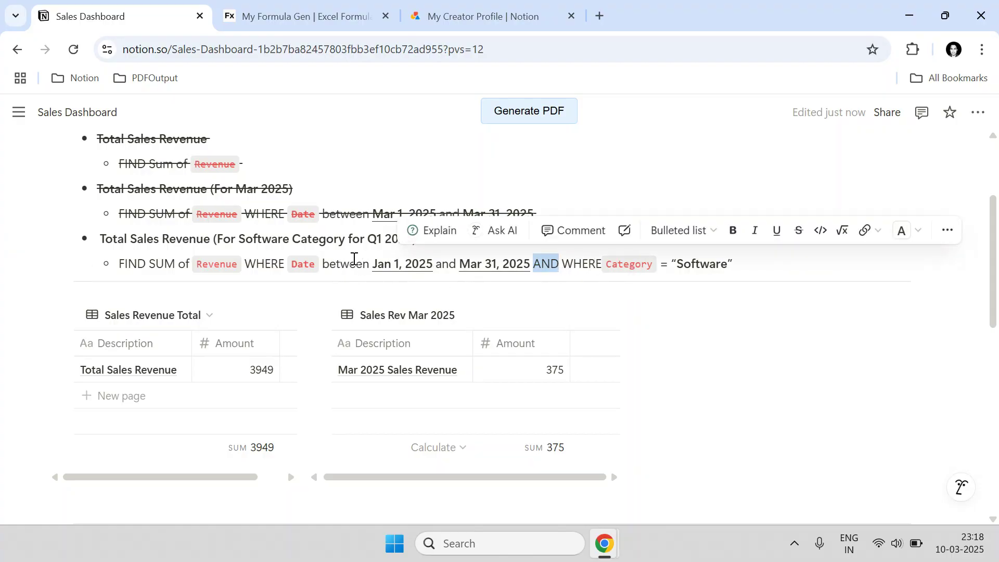
{"action": "left_click", "coordinate": [337, 238]}
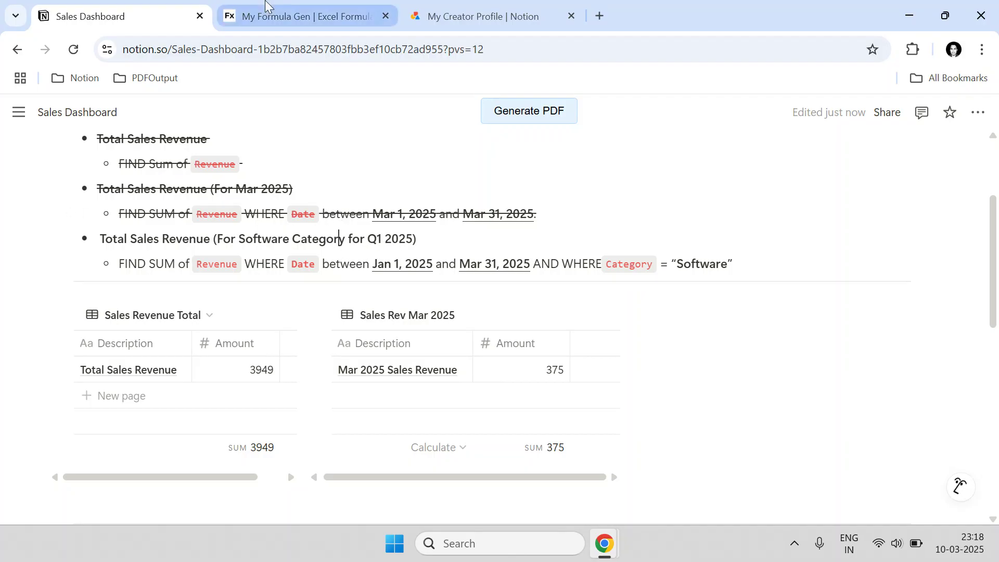
{"action": "left_click", "coordinate": [269, 12]}
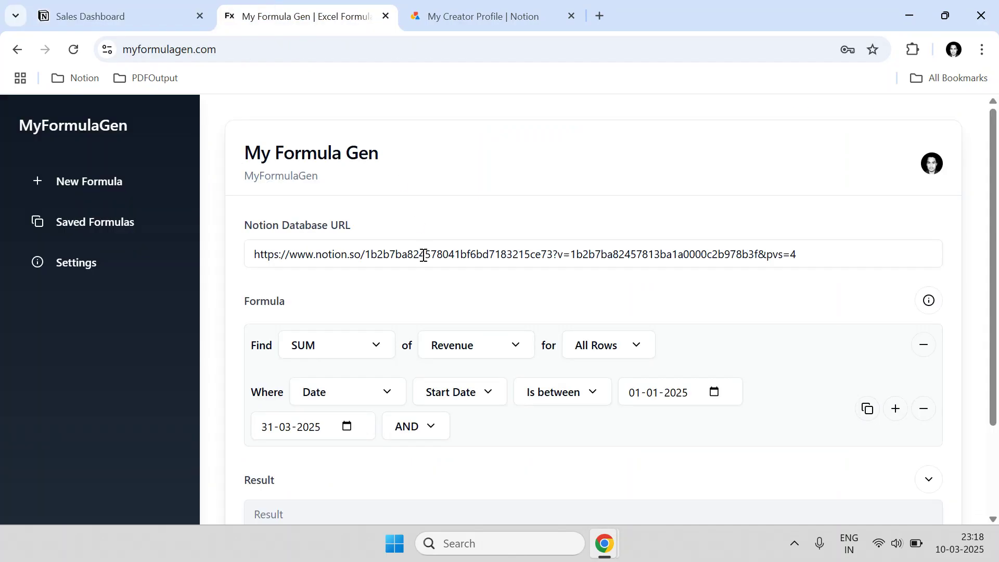
- Duplicate the date condition and set the new row to Category Is
{"action": "left_click", "coordinate": [872, 413]}
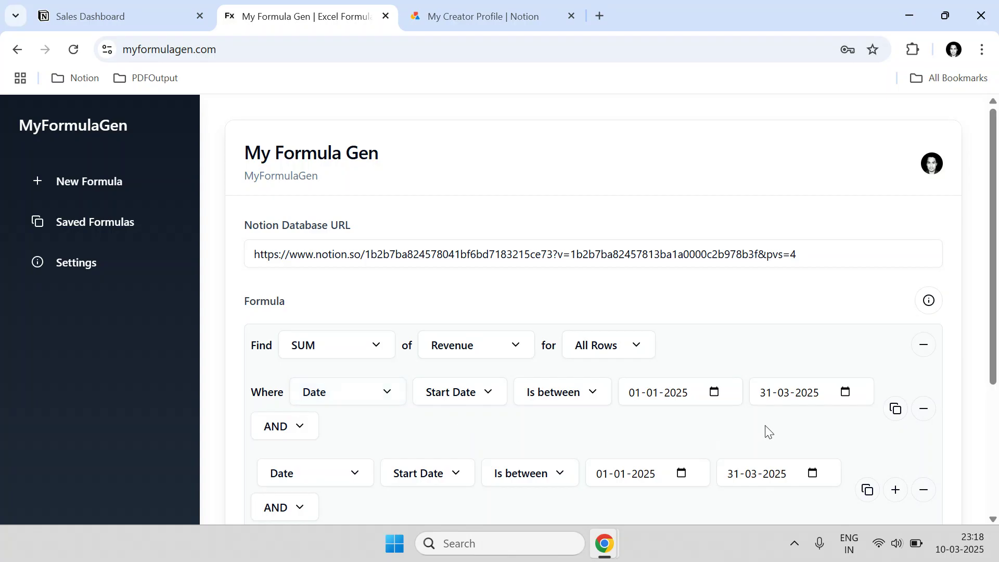
{"action": "scroll", "coordinate": [648, 425], "scroll_direction": "down", "scroll_amount": 2}
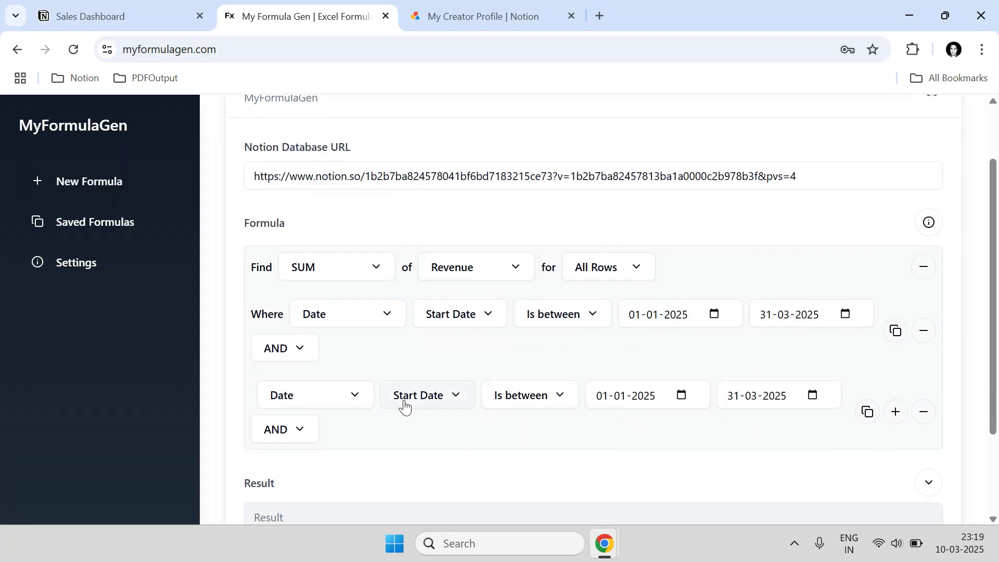
{"action": "left_click", "coordinate": [359, 401]}
{"action": "left_click", "coordinate": [913, 364]}
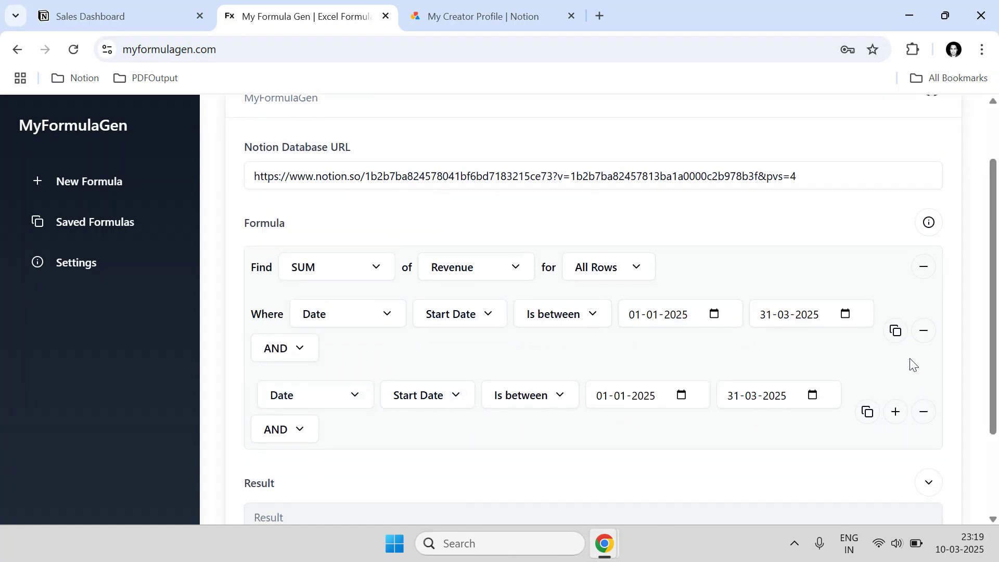
{"action": "left_click", "coordinate": [311, 397]}
{"action": "left_click", "coordinate": [303, 209]}
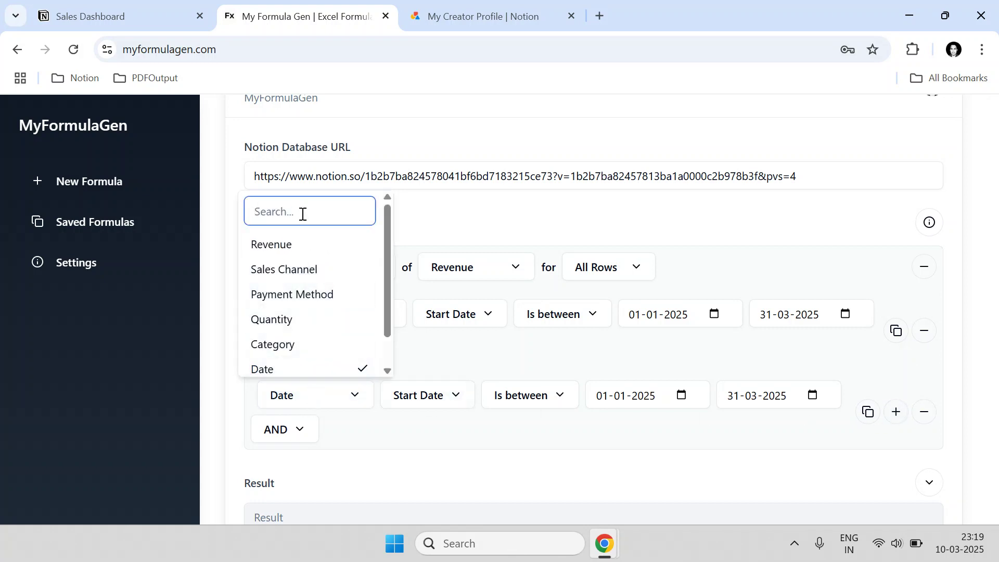
{"action": "type", "text": "Cate"}
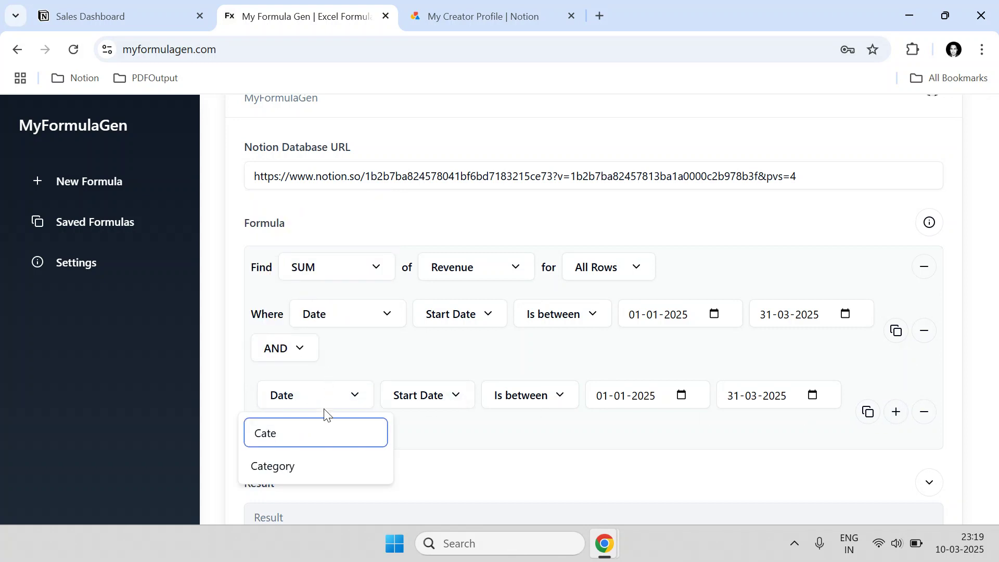
{"action": "left_click", "coordinate": [323, 467]}
{"action": "left_click", "coordinate": [422, 406]}
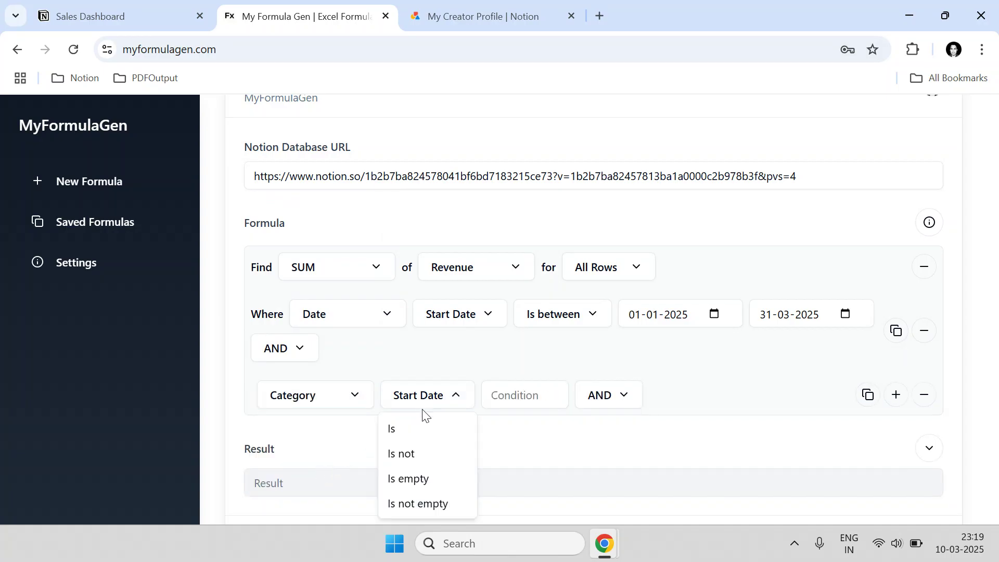
{"action": "left_click", "coordinate": [409, 434]}
{"action": "left_click", "coordinate": [498, 399]}
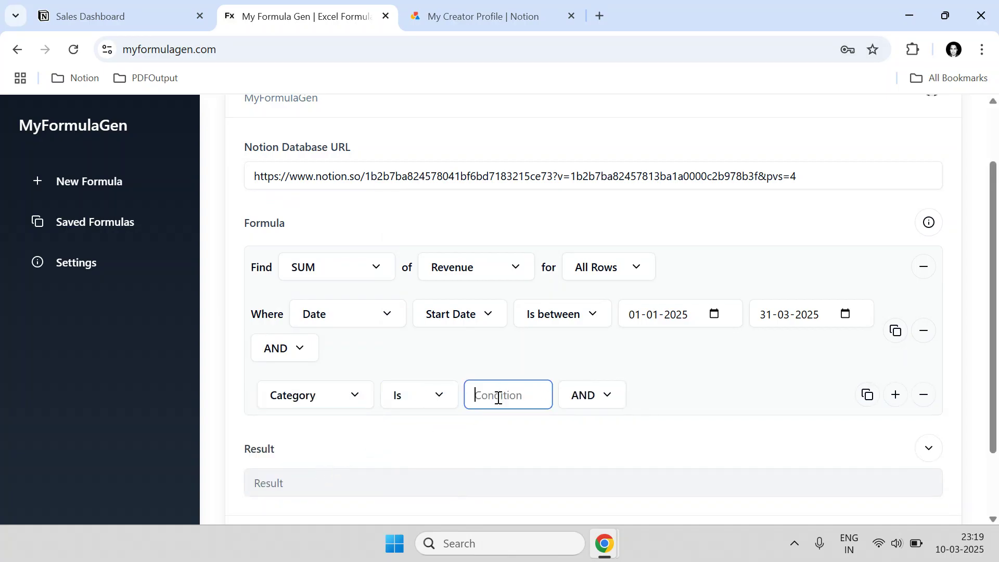
- Use 'Software' from the task as the condition value and calculate, giving 230.00
{"action": "left_click", "coordinate": [130, 7]}
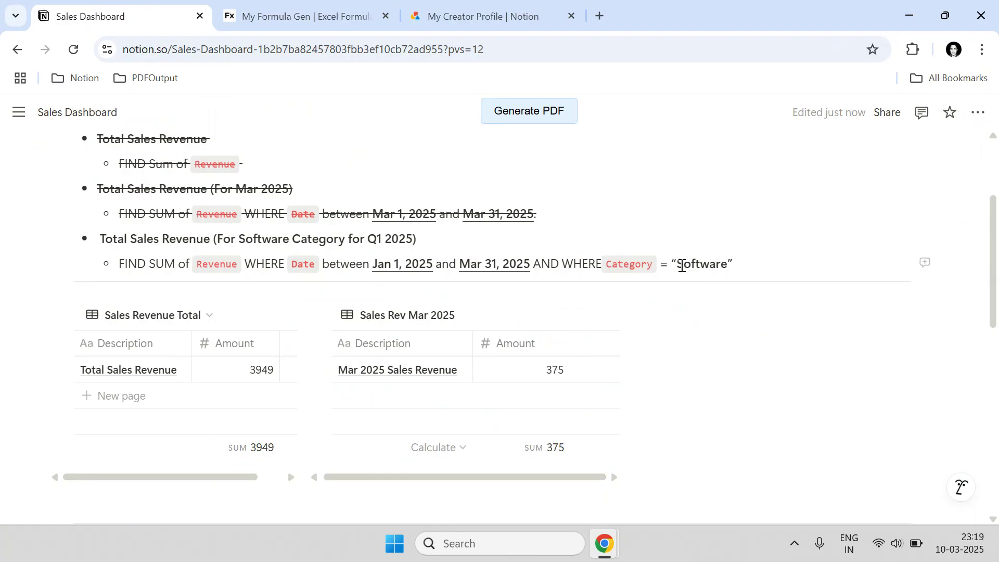
{"action": "left_click_drag", "start_coordinate": [698, 269], "coordinate": [726, 273]}
{"action": "key", "text": "ctrl+c"}
{"action": "left_click", "coordinate": [346, 10]}
{"action": "key", "text": "ctrl+v"}
{"action": "left_click", "coordinate": [414, 400]}
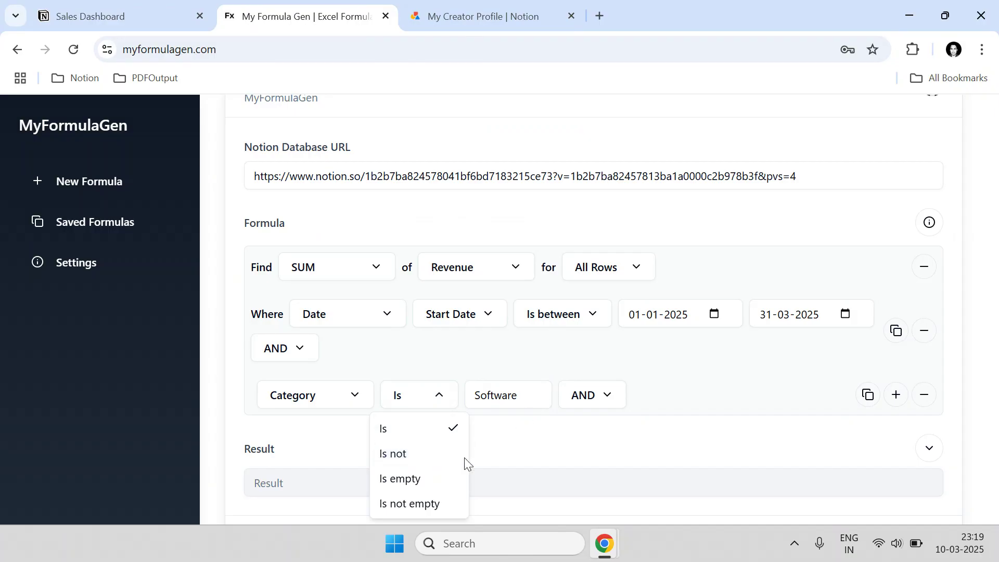
{"action": "left_click", "coordinate": [523, 355]}
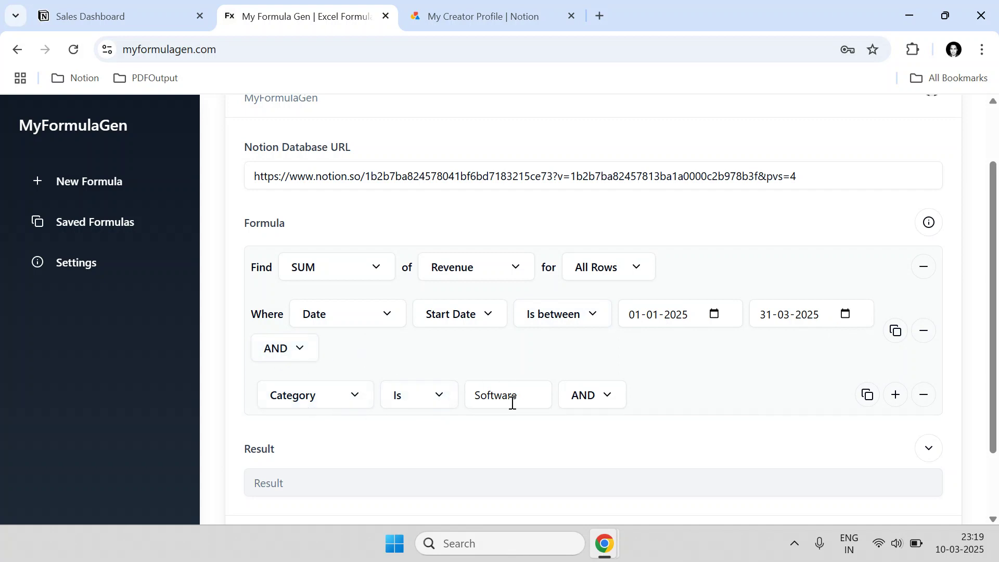
{"action": "scroll", "coordinate": [512, 402], "scroll_direction": "down", "scroll_amount": 2}
{"action": "left_click", "coordinate": [359, 470]}
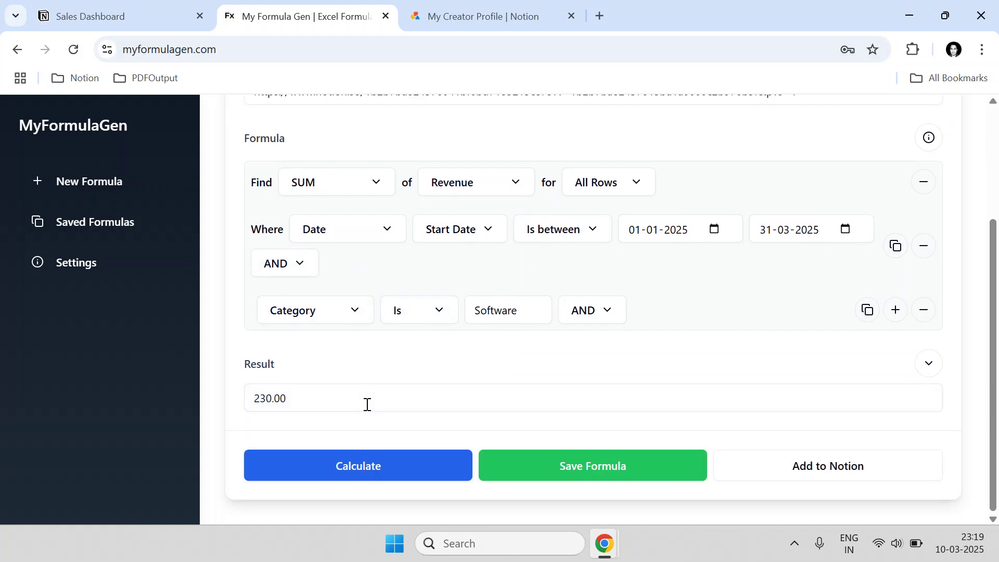
{"action": "left_click_drag", "start_coordinate": [356, 403], "coordinate": [247, 397]}
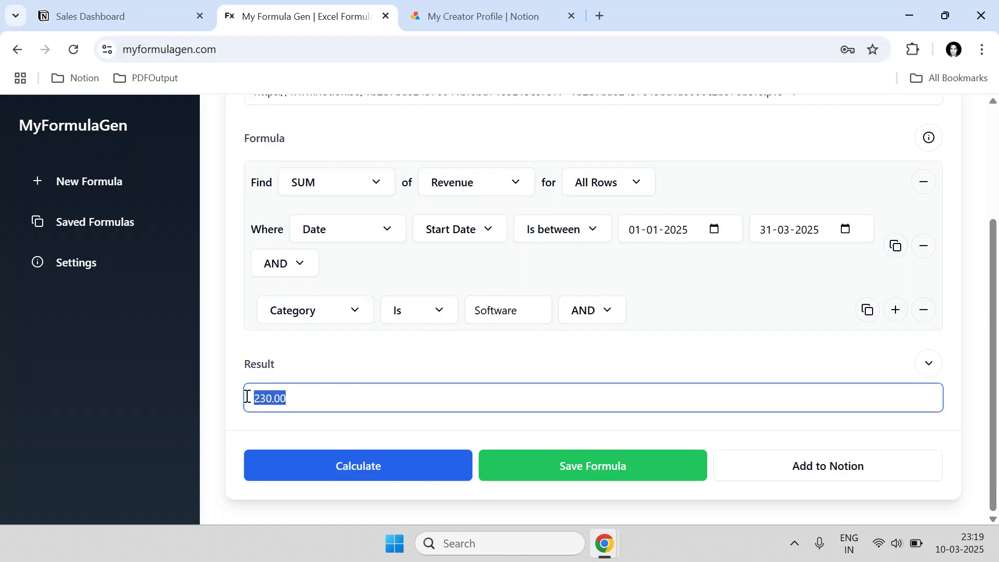
- Filter Notion's Sales Database to Category Software to confirm the Q1 row of 230
{"action": "key", "text": "ctrl+shift+Tab"}
{"action": "scroll", "coordinate": [300, 307], "scroll_direction": "down", "scroll_amount": 5}
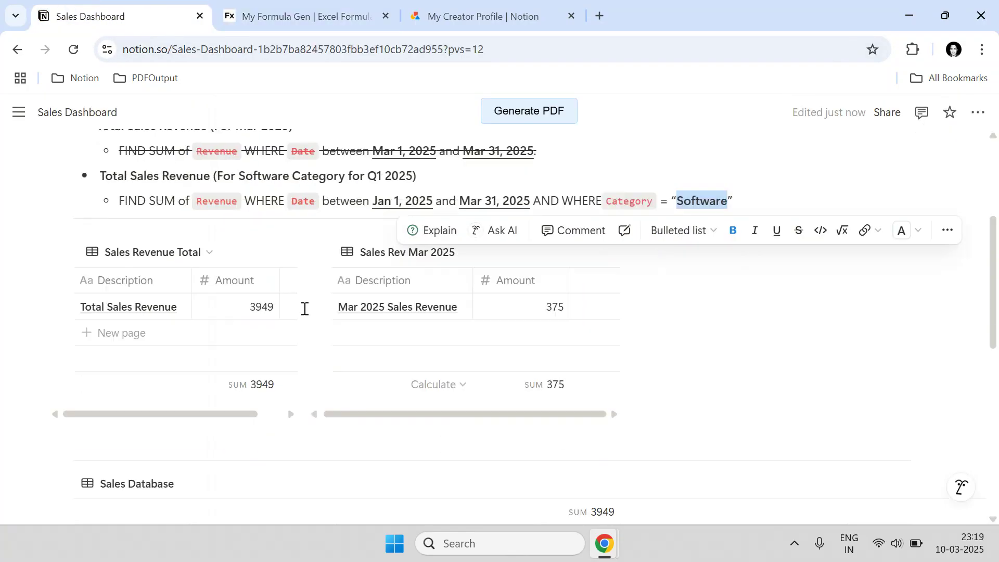
{"action": "left_click", "coordinate": [351, 185]}
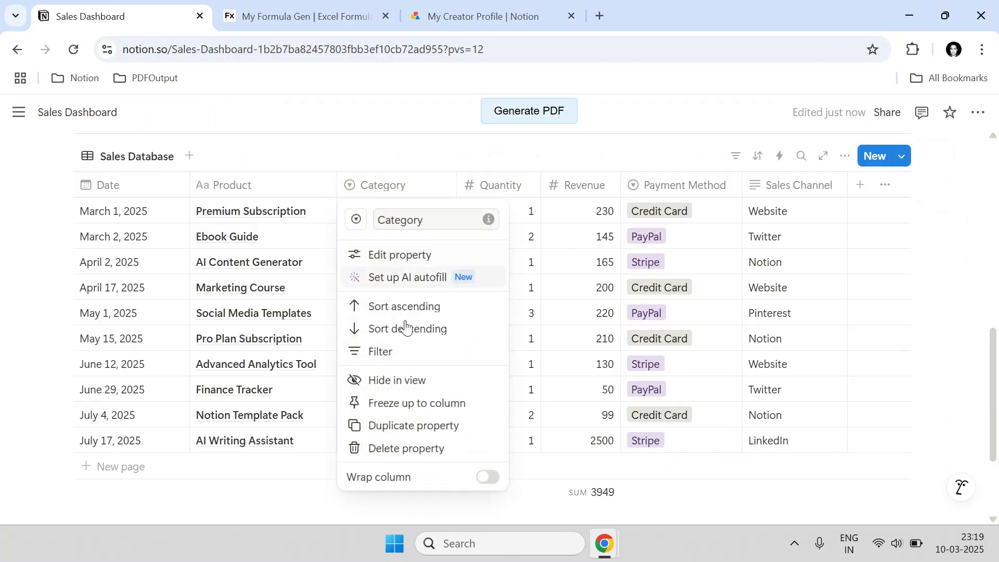
{"action": "left_click", "coordinate": [392, 352]}
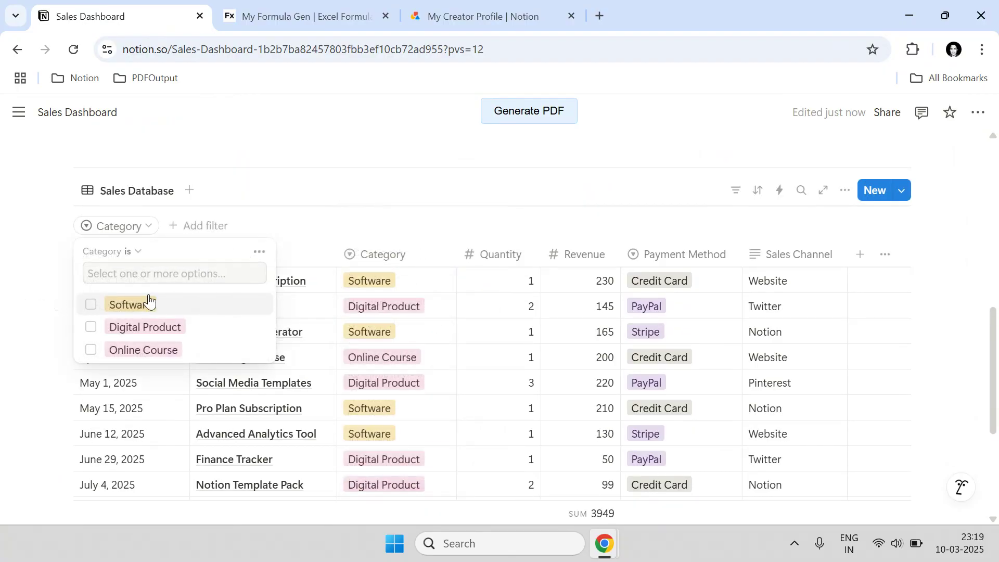
{"action": "left_click", "coordinate": [114, 304]}
{"action": "left_click", "coordinate": [902, 262]}
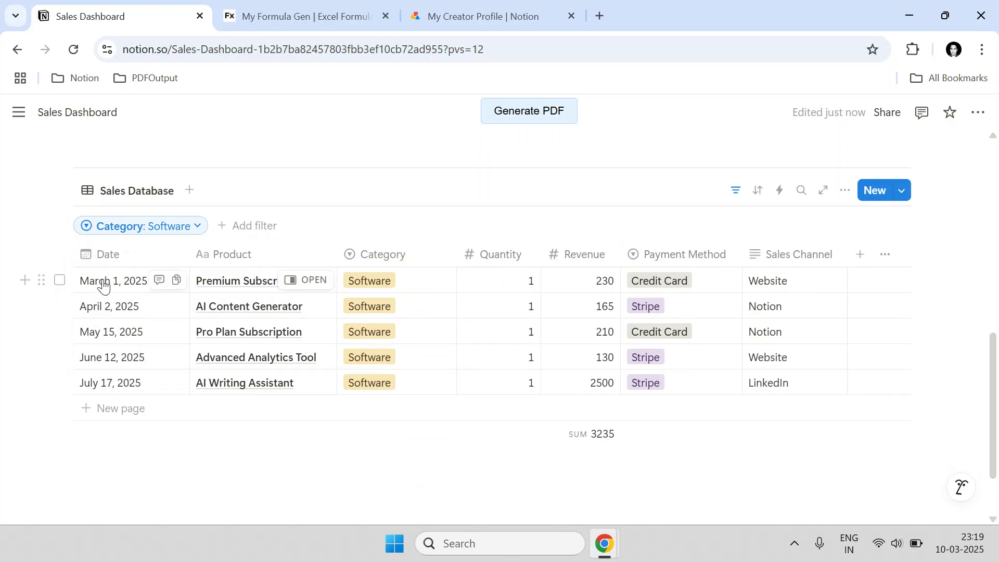
{"action": "left_click", "coordinate": [59, 281]}
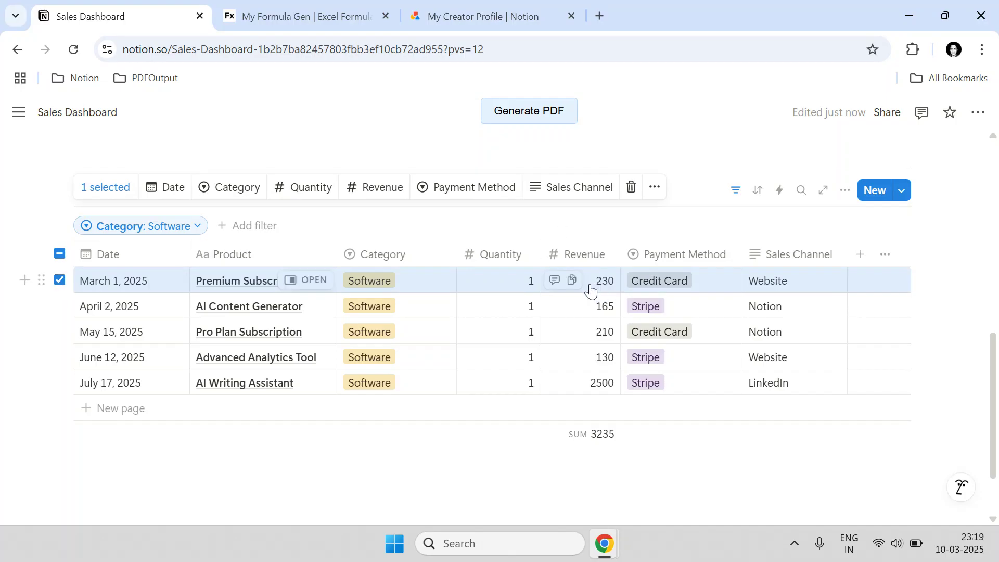
- Return to MyFormulaGen and select the 230.00 result
{"action": "left_click", "coordinate": [312, 14]}
{"action": "left_click", "coordinate": [294, 397]}
{"action": "left_click_drag", "start_coordinate": [294, 398], "coordinate": [250, 398]}
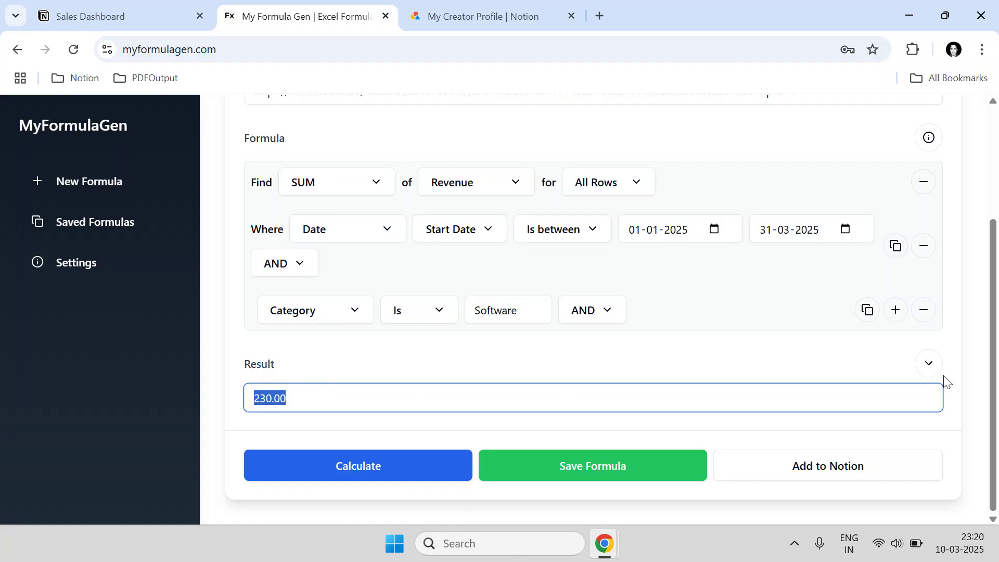
- Format the result as Indian Rupee, then revert it to a plain Number reading 230
{"action": "left_click", "coordinate": [929, 364]}
{"action": "mouse_move", "coordinate": [845, 501]}
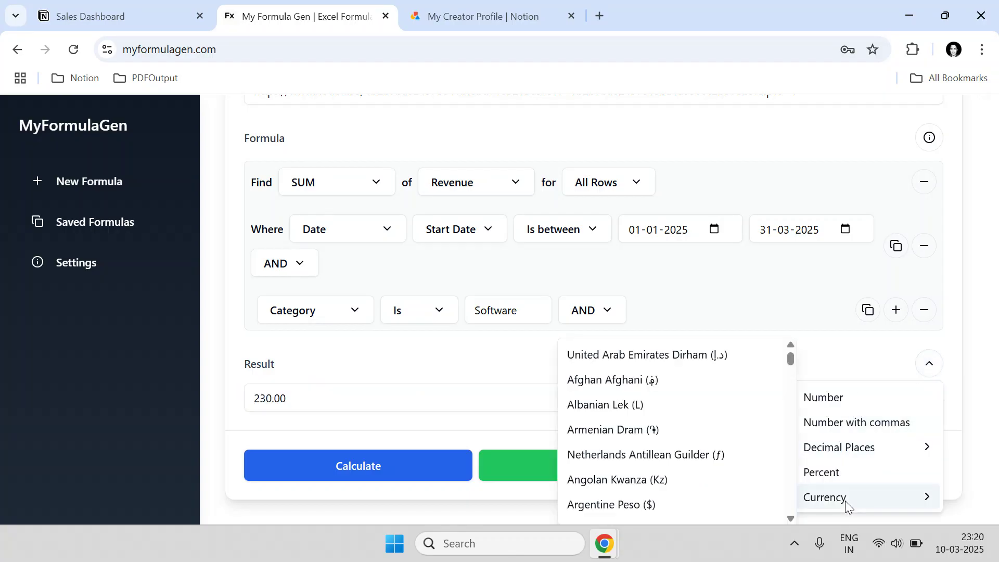
{"action": "scroll", "coordinate": [743, 464], "scroll_direction": "down", "scroll_amount": 3}
{"action": "scroll", "coordinate": [742, 464], "scroll_direction": "down", "scroll_amount": 5}
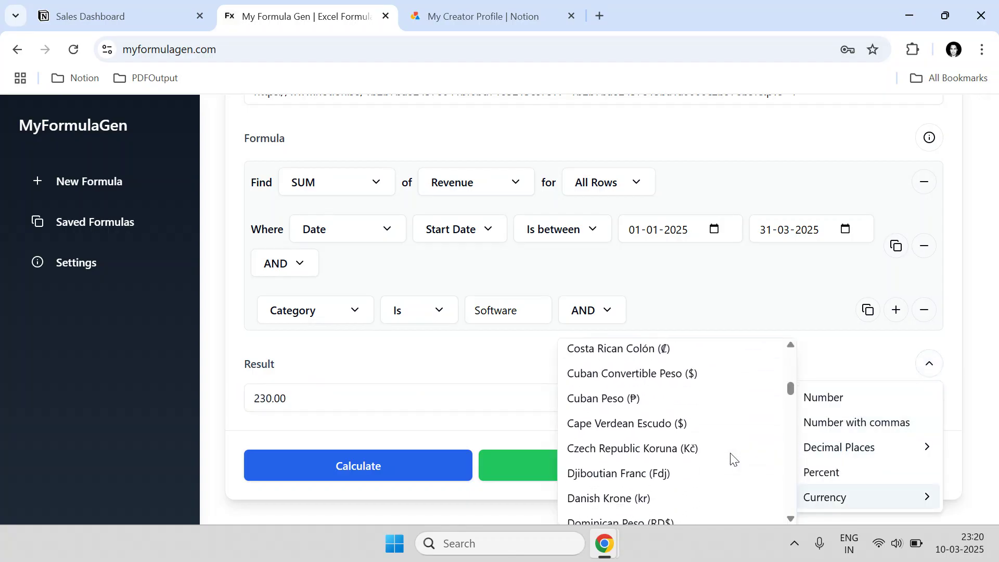
{"action": "scroll", "coordinate": [664, 447], "scroll_direction": "down", "scroll_amount": 8}
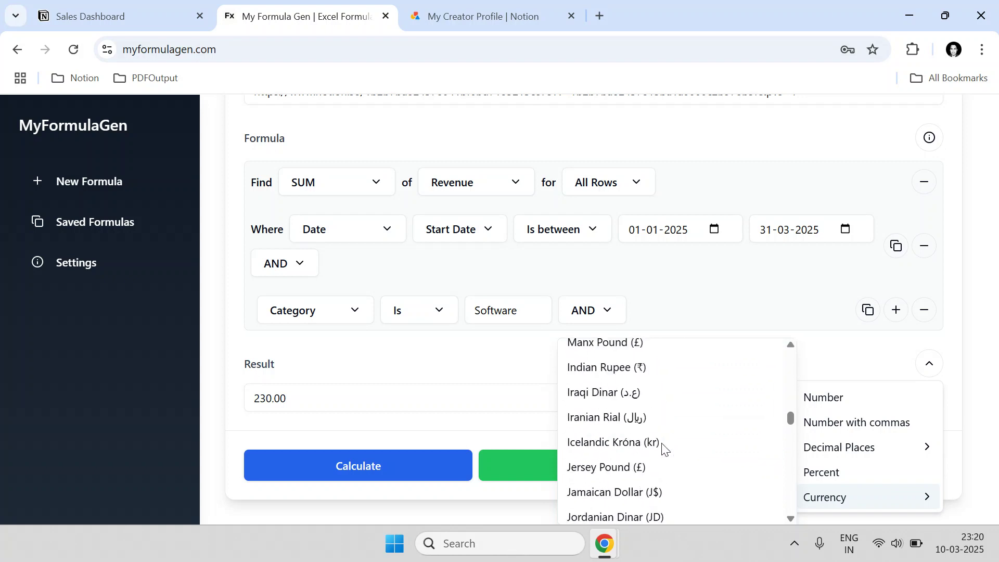
{"action": "scroll", "coordinate": [629, 423], "scroll_direction": "up", "scroll_amount": 4}
{"action": "scroll", "coordinate": [635, 421], "scroll_direction": "down", "scroll_amount": 3}
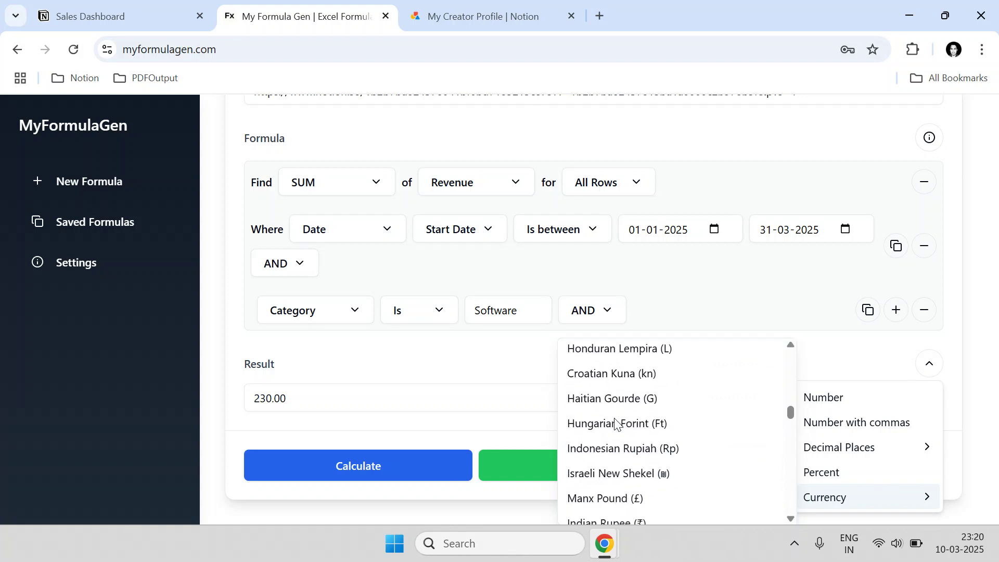
{"action": "left_click", "coordinate": [607, 447]}
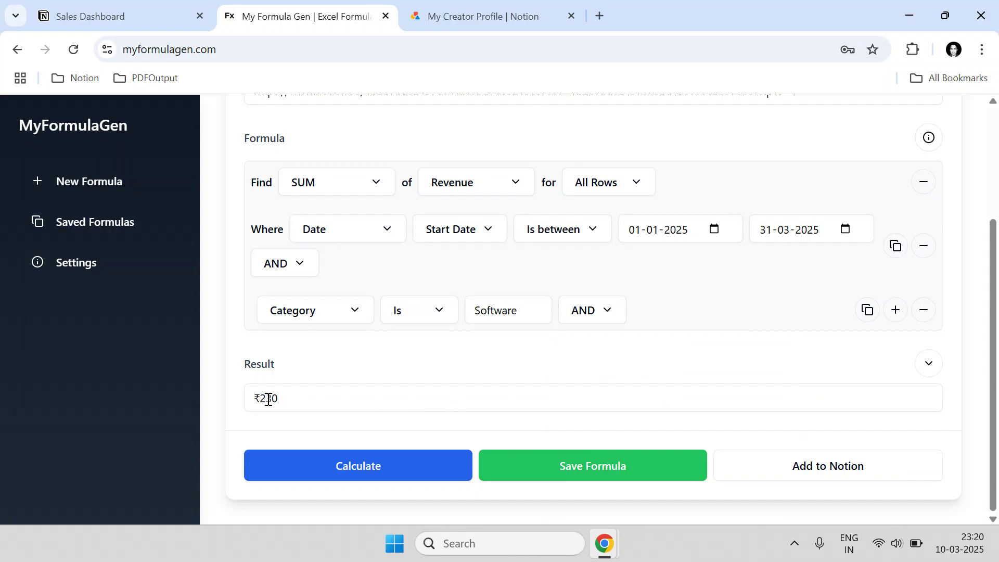
{"action": "left_click", "coordinate": [931, 369]}
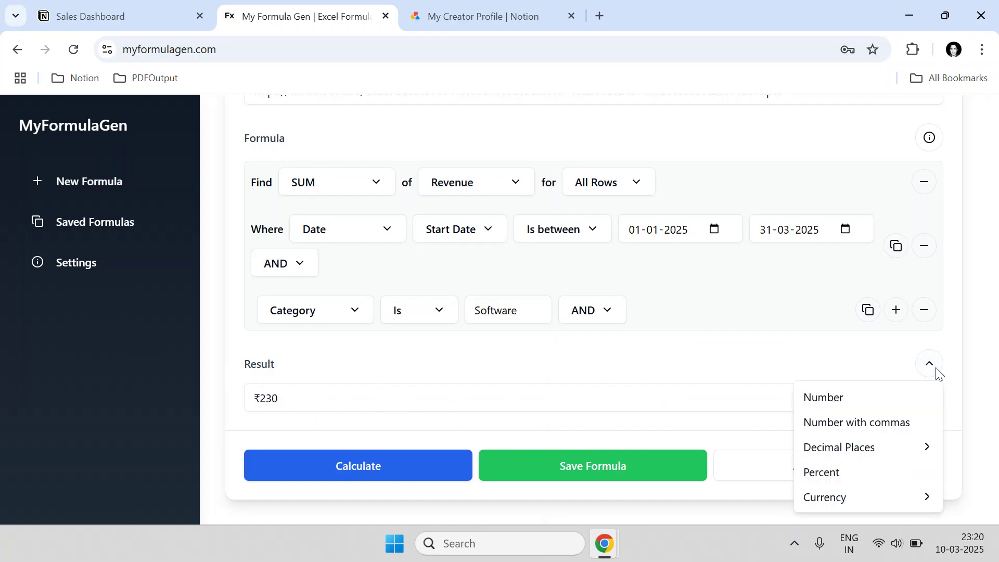
{"action": "left_click", "coordinate": [849, 399]}
{"action": "left_click", "coordinate": [931, 364]}
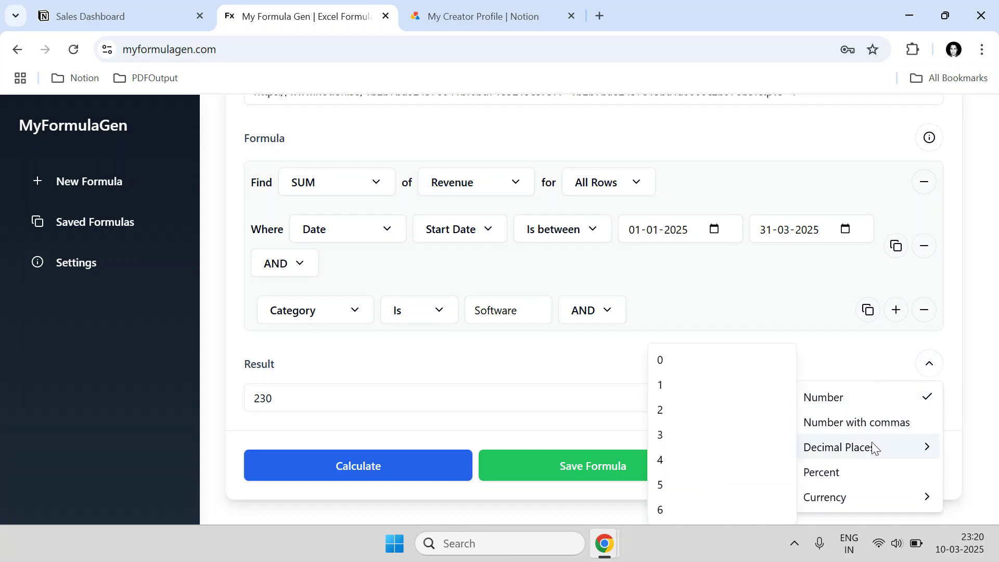
{"action": "left_click", "coordinate": [570, 397]}
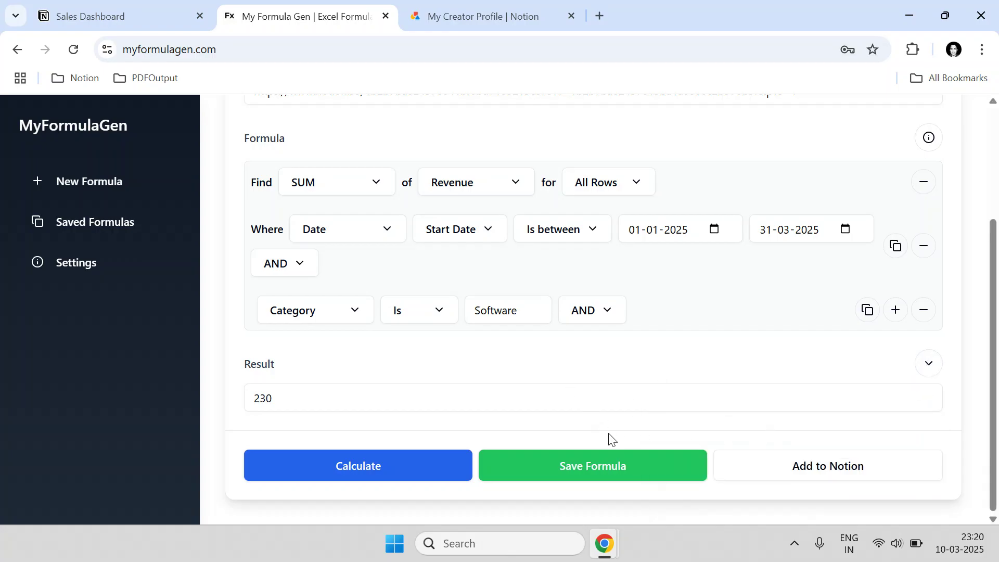
- Reveal the Add to Notion fields and focus the Database URL field
{"action": "scroll", "coordinate": [384, 333], "scroll_direction": "up", "scroll_amount": 3}
{"action": "scroll", "coordinate": [384, 326], "scroll_direction": "down", "scroll_amount": 3}
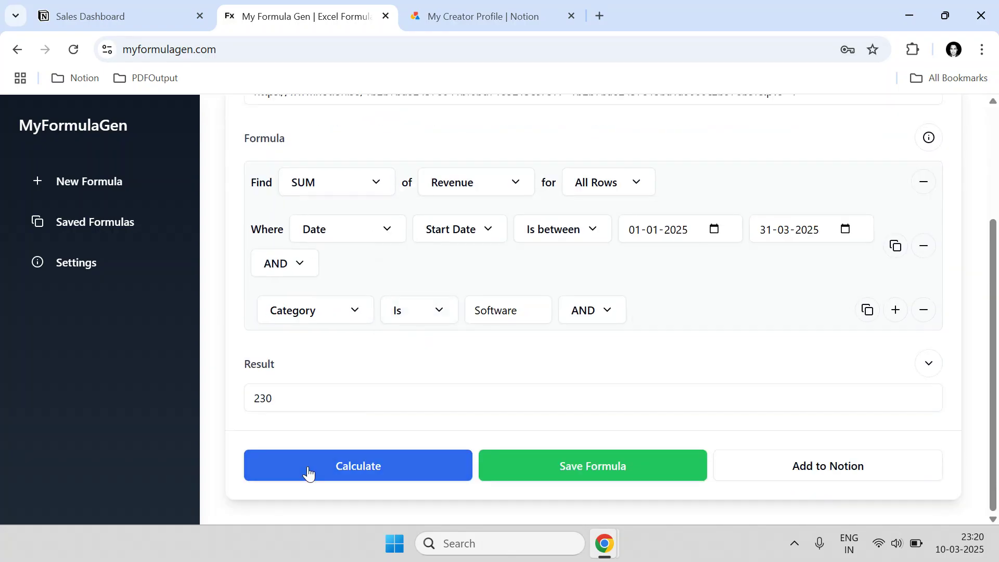
{"action": "left_click", "coordinate": [838, 470]}
{"action": "scroll", "coordinate": [435, 379], "scroll_direction": "down", "scroll_amount": 3}
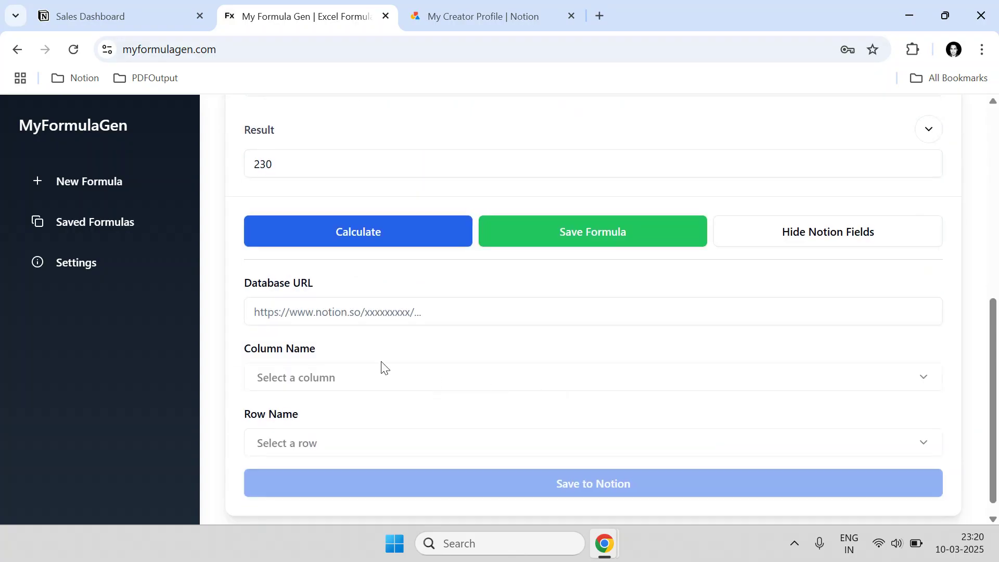
{"action": "left_click", "coordinate": [313, 319]}
{"action": "left_click", "coordinate": [122, 11]}
{"action": "scroll", "coordinate": [420, 321], "scroll_direction": "up", "scroll_amount": 5}
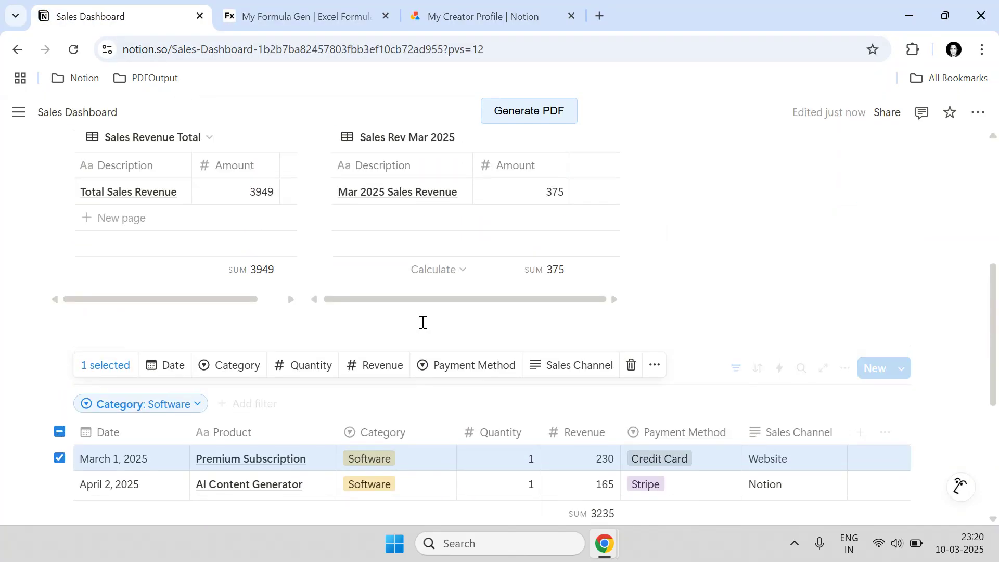
- Create an inline database titled DB_Sales_Category_Q12025 beside the revenue tables
{"action": "left_click", "coordinate": [695, 350]}
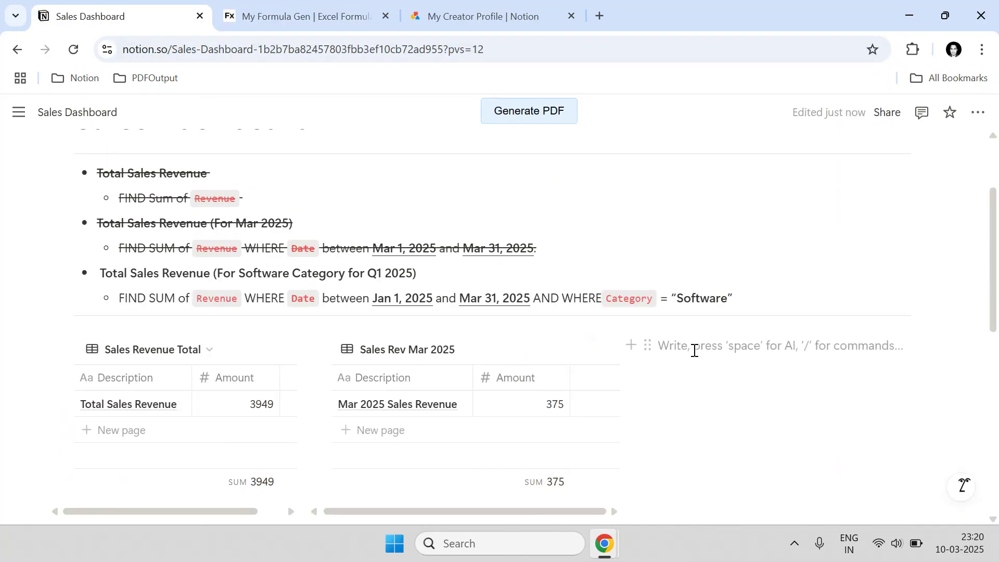
{"action": "type", "text": "/database"}
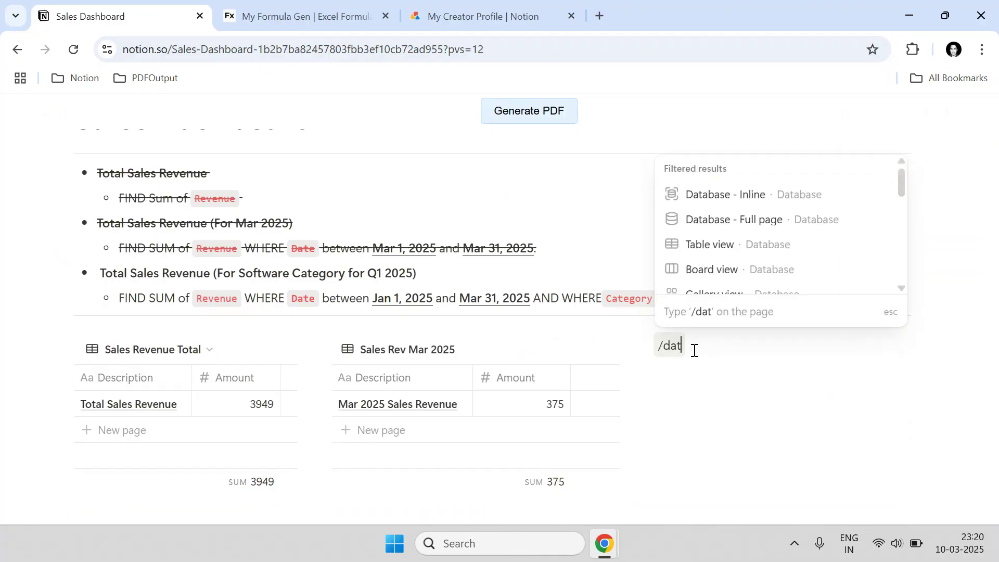
{"action": "key", "text": "Return"}
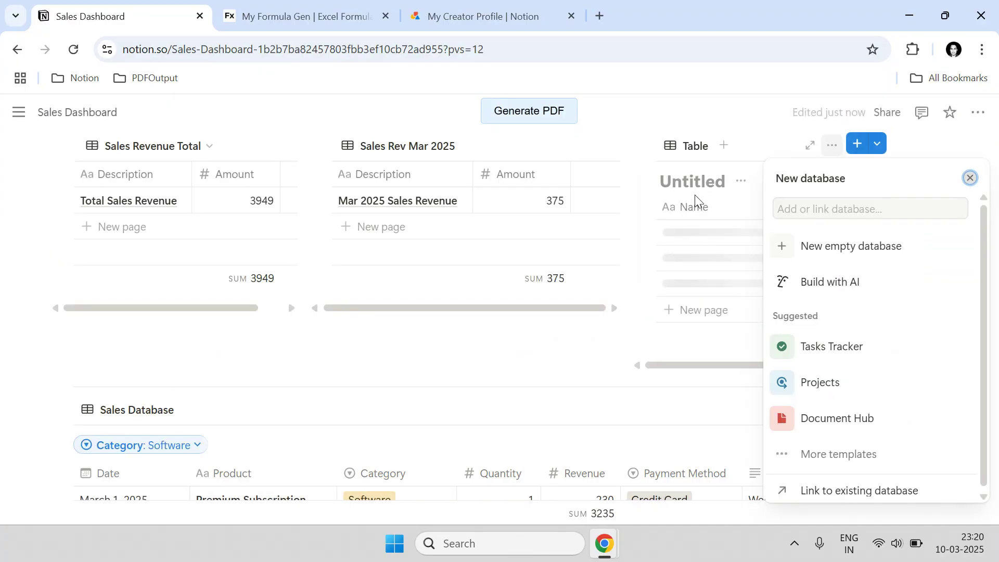
{"action": "left_click", "coordinate": [694, 186]}
{"action": "type", "text": "DB_"}
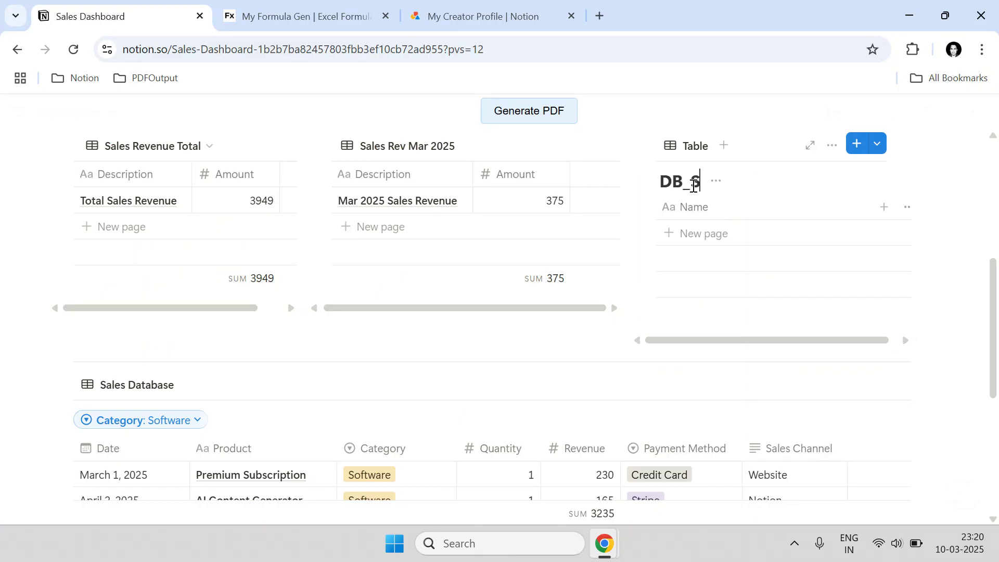
{"action": "type", "text": "Sales_Cat"}
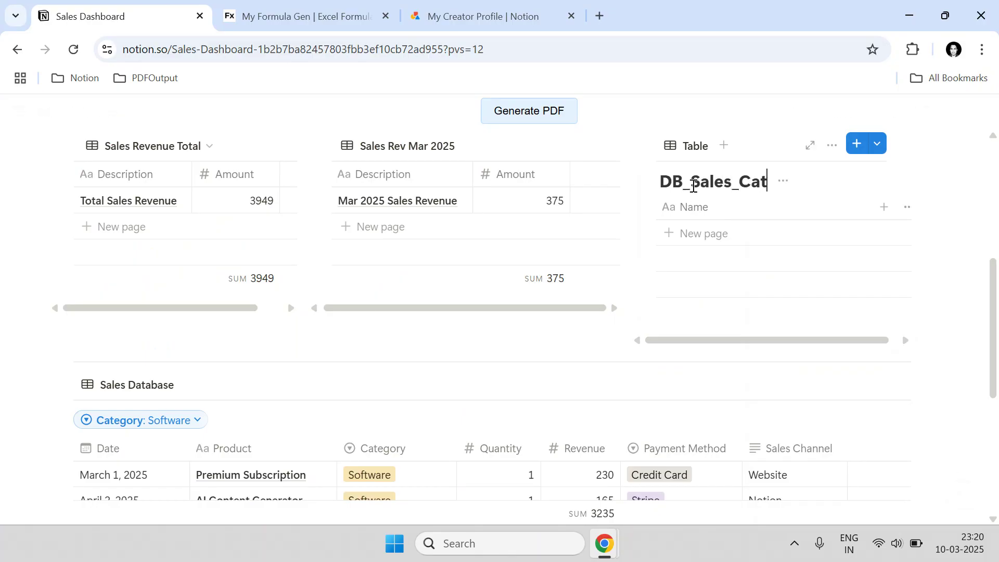
{"action": "type", "text": "egory_Q12025"}
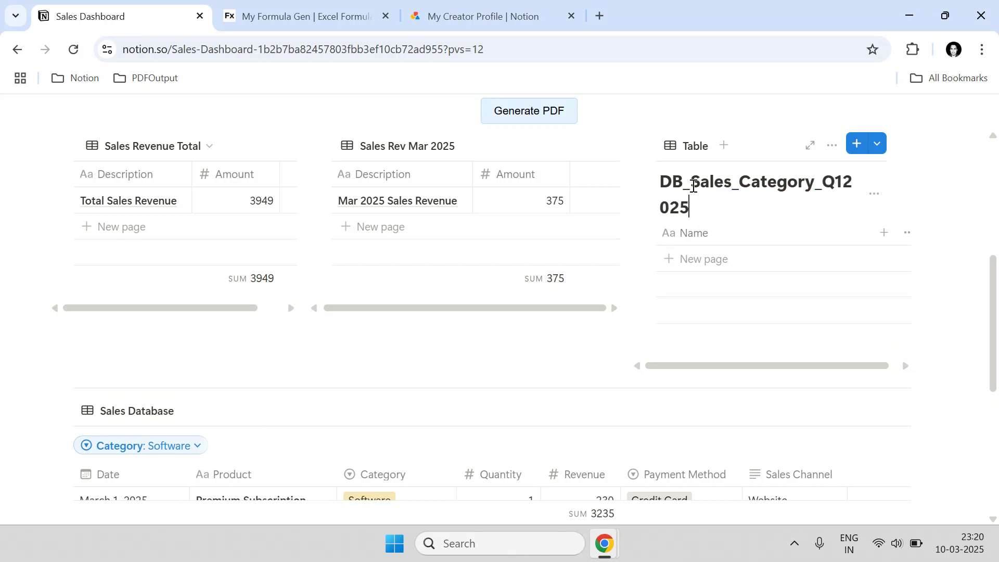
{"action": "key", "text": "Return"}
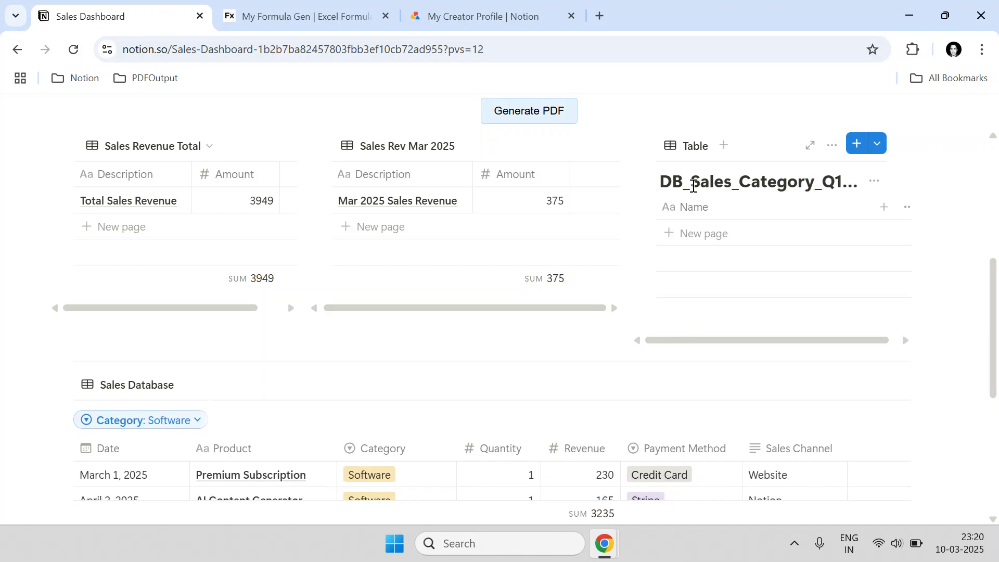
- Hide the new table's title and name its view Q12025TotalSales
{"action": "left_click", "coordinate": [873, 182]}
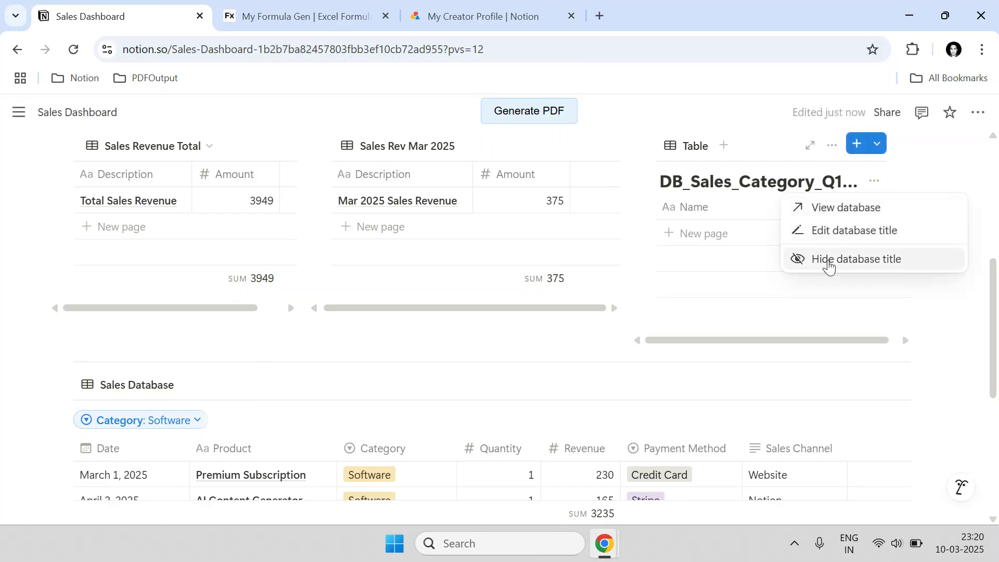
{"action": "left_click", "coordinate": [833, 259]}
{"action": "left_click", "coordinate": [705, 152]}
{"action": "left_click", "coordinate": [697, 176]}
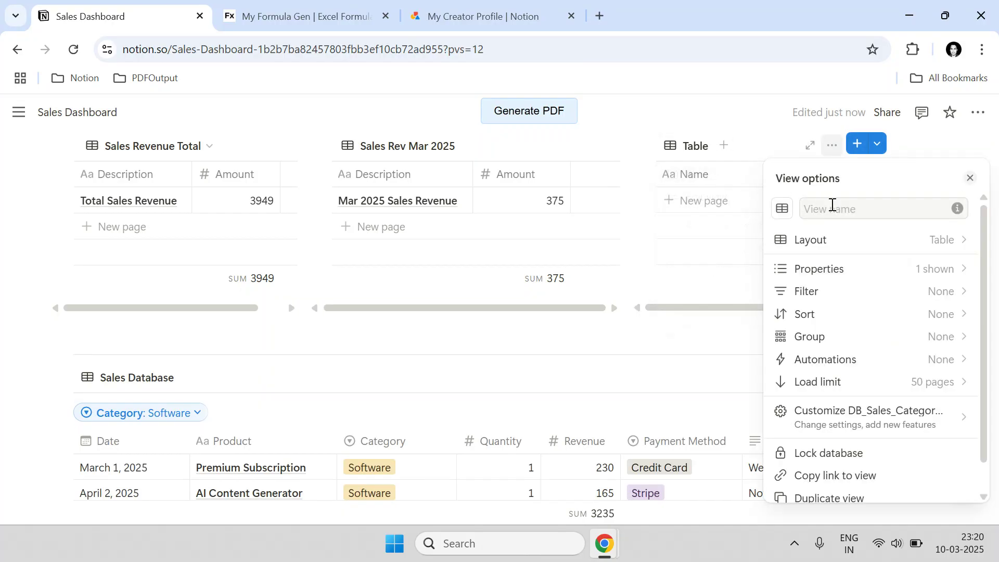
{"action": "type", "text": "Q12024TotalSales"}
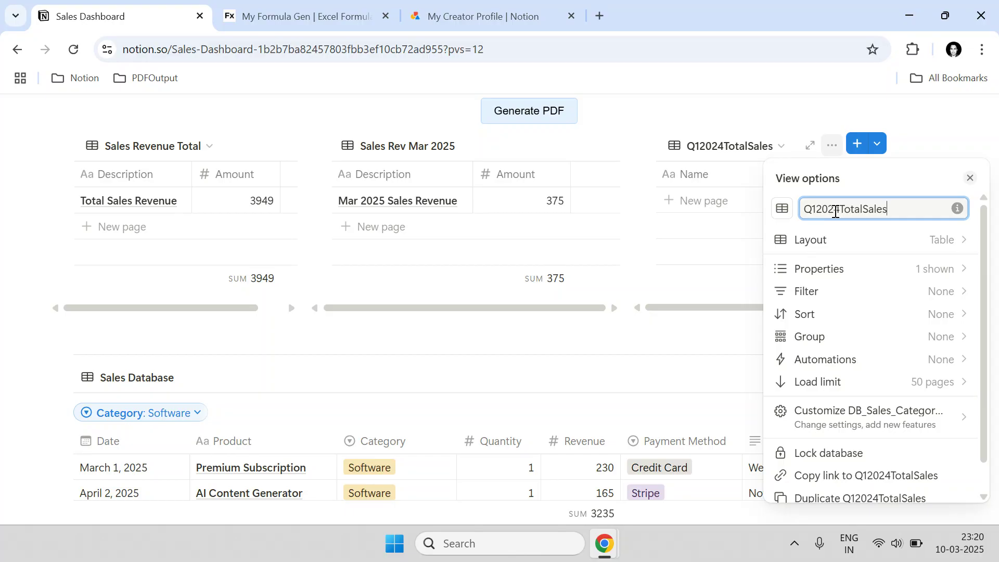
{"action": "left_click", "coordinate": [839, 211]}
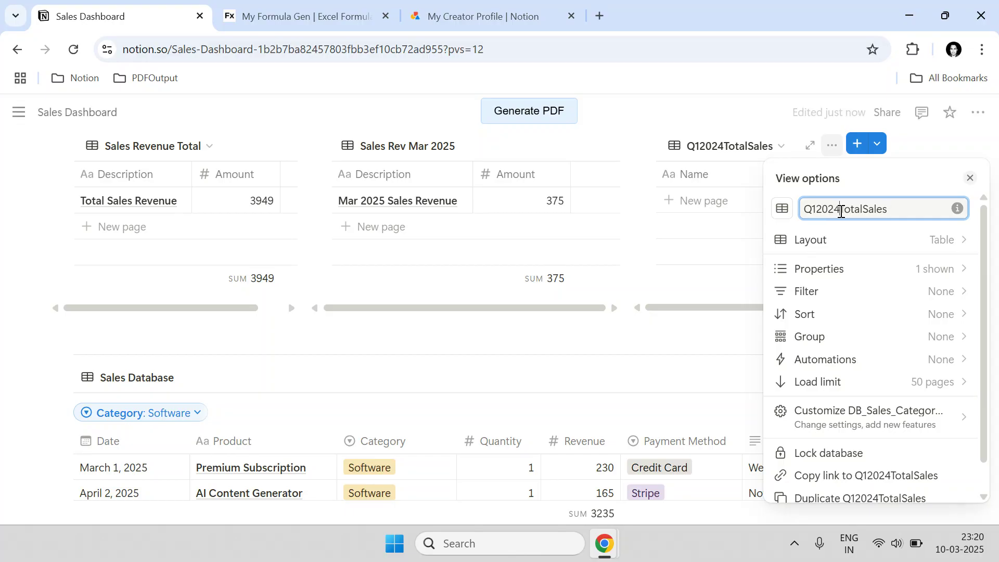
{"action": "key", "text": "BackSpace"}
{"action": "type", "text": "5"}
{"action": "key", "text": "Escape"}
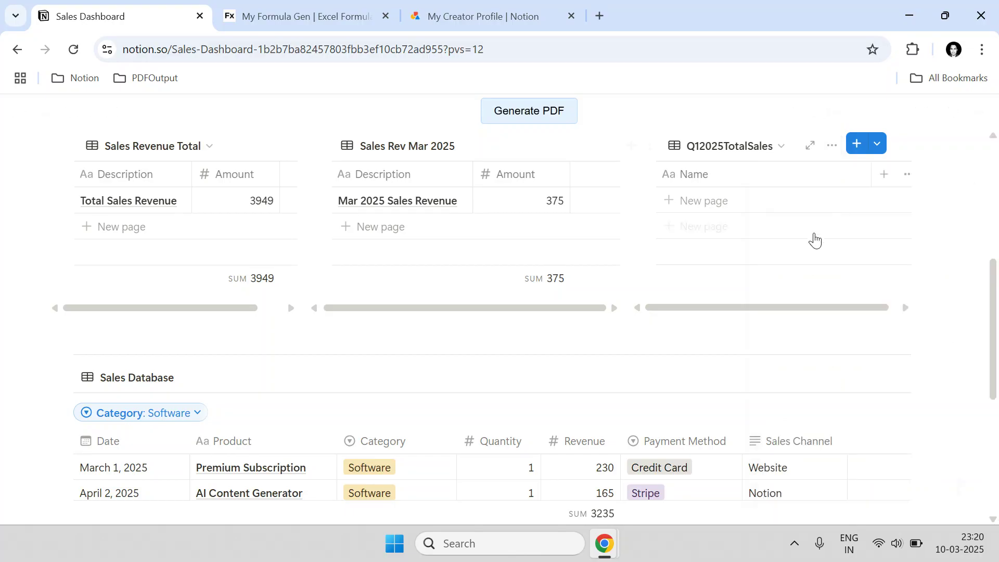
- Rename the table's Name column to Description and widen it
{"action": "left_click_drag", "start_coordinate": [856, 178], "coordinate": [741, 173]}
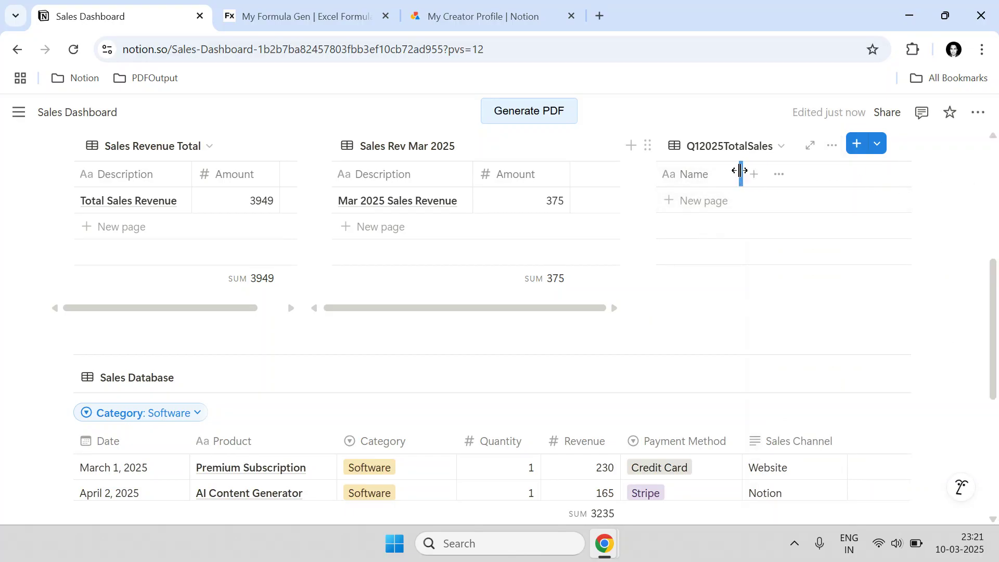
{"action": "left_click", "coordinate": [726, 174]}
{"action": "left_click", "coordinate": [716, 214]}
{"action": "key", "text": "ctrl+a"}
{"action": "type", "text": "Description"}
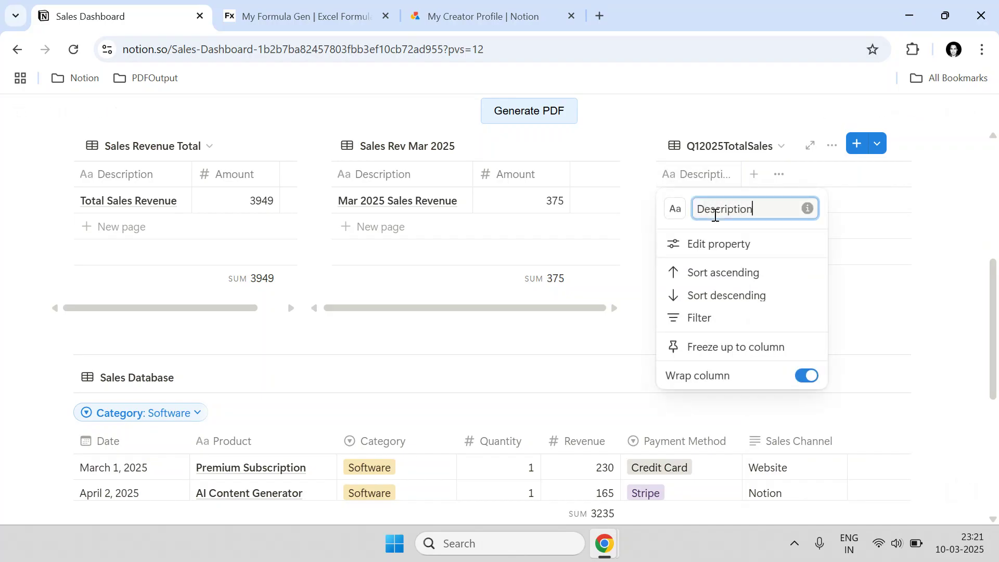
{"action": "key", "text": "Return"}
{"action": "left_click_drag", "start_coordinate": [741, 169], "coordinate": [750, 170]}
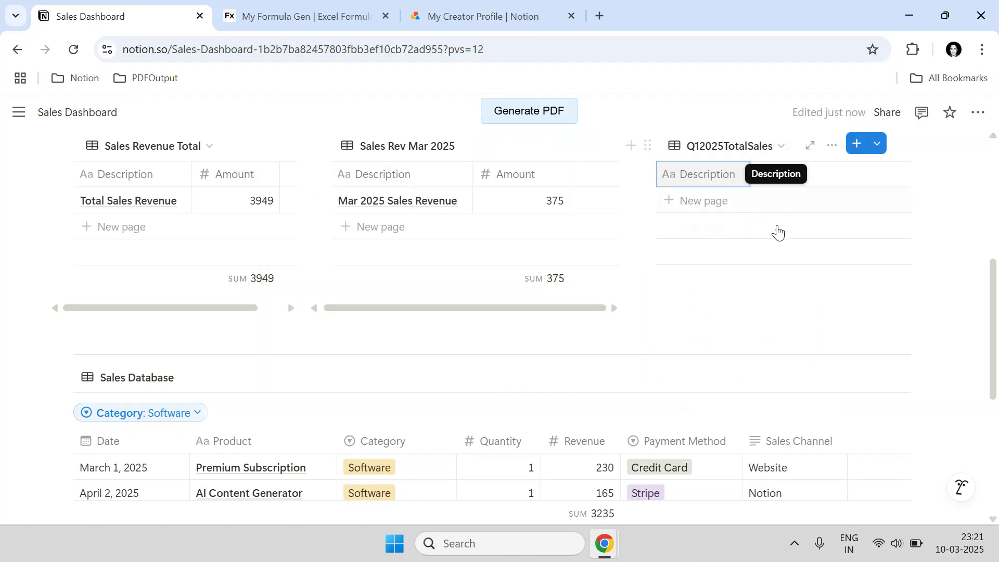
- Add a Number-type Amount property to the Q12025TotalSales table and start a new row
{"action": "left_click", "coordinate": [764, 178]}
{"action": "type", "text": "Am"}
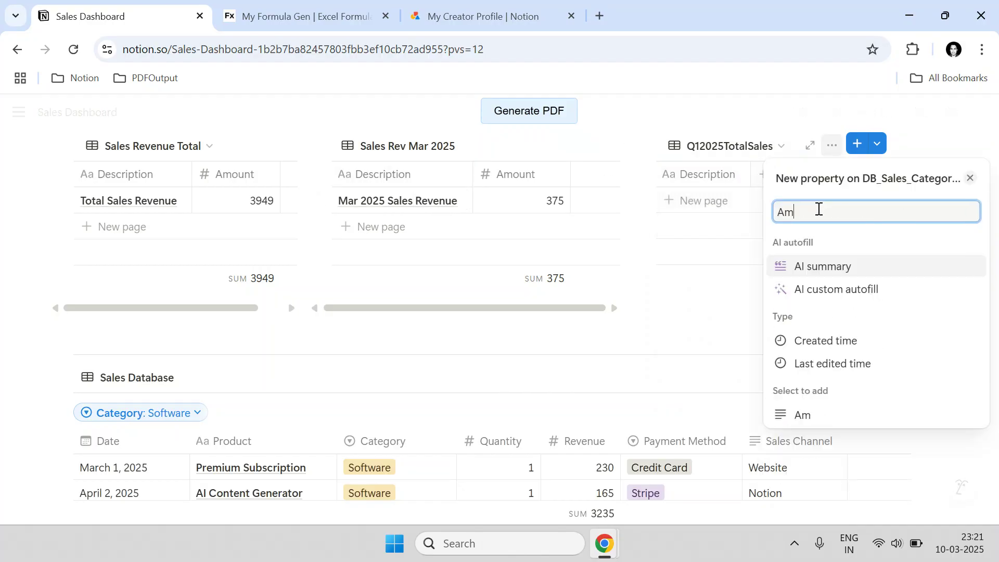
{"action": "type", "text": "ount"}
{"action": "key", "text": "BackSpace"}
{"action": "key", "text": "BackSpace"}
{"action": "key", "text": "BackSpace"}
{"action": "type", "text": "ount"}
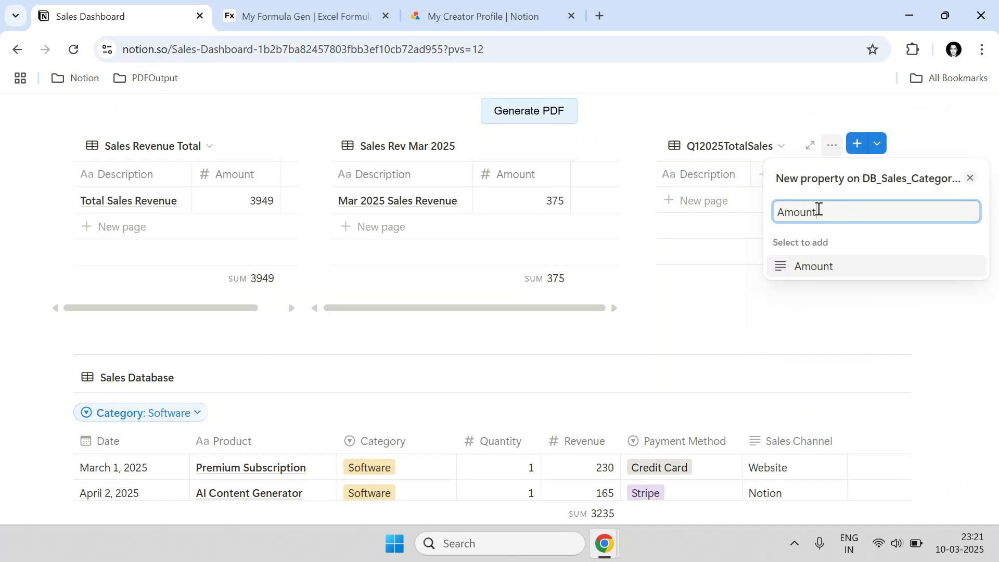
{"action": "key", "text": "Return"}
{"action": "left_click", "coordinate": [838, 248]}
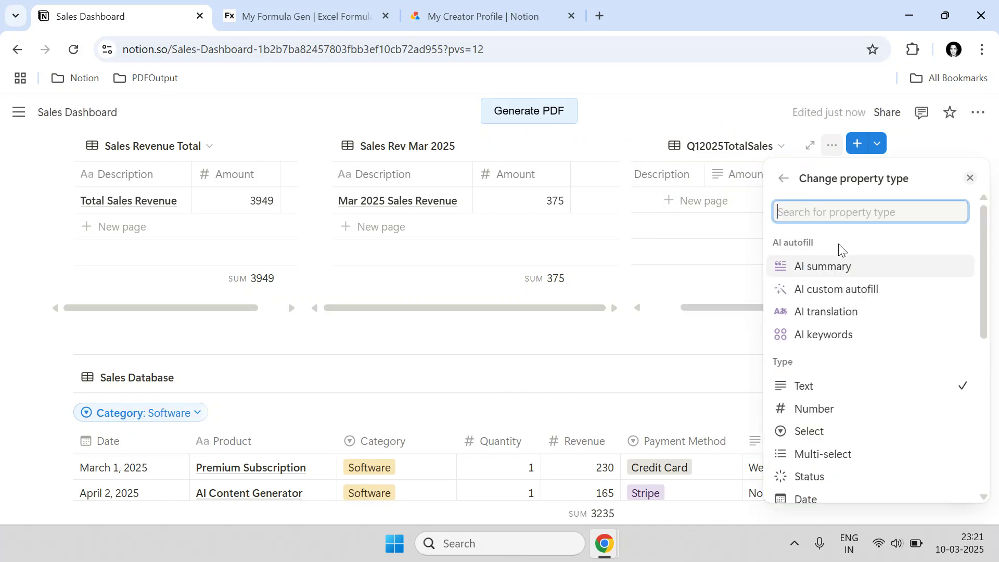
{"action": "type", "text": "Num"}
{"action": "key", "text": "Return"}
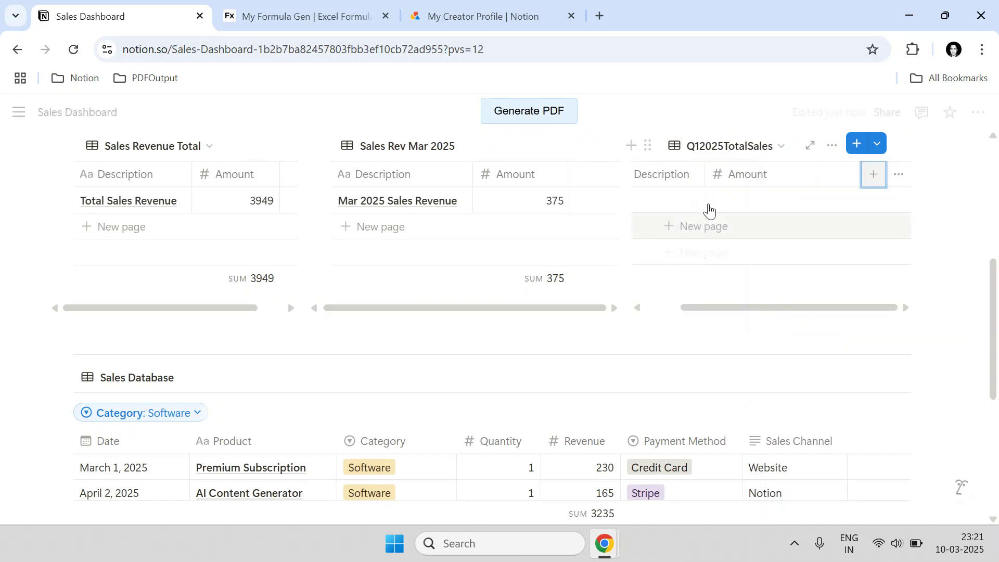
{"action": "left_click", "coordinate": [665, 202]}
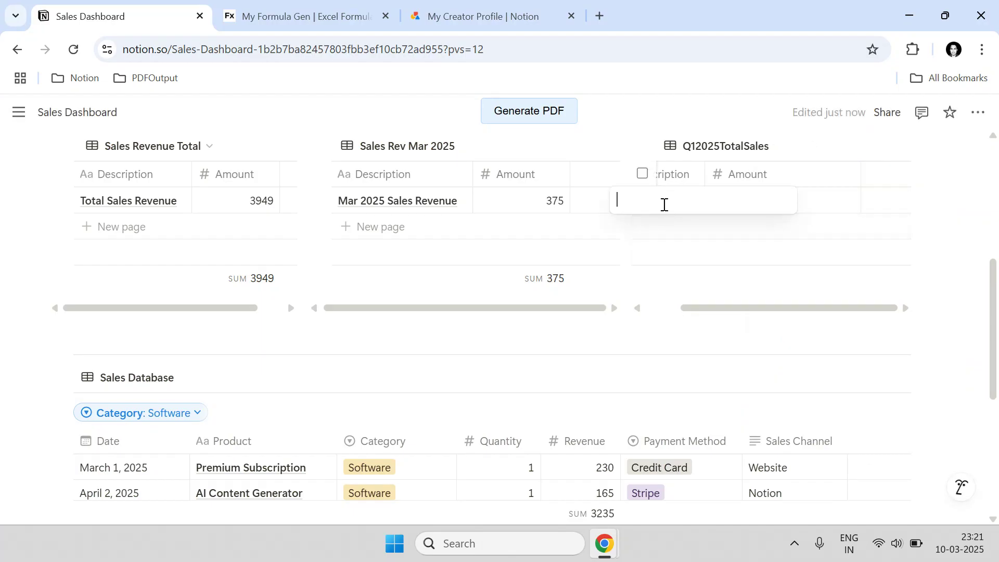
- Title the new row 'Q1 2025 Sales (For Software)'
{"action": "type", "text": "Q1 202"}
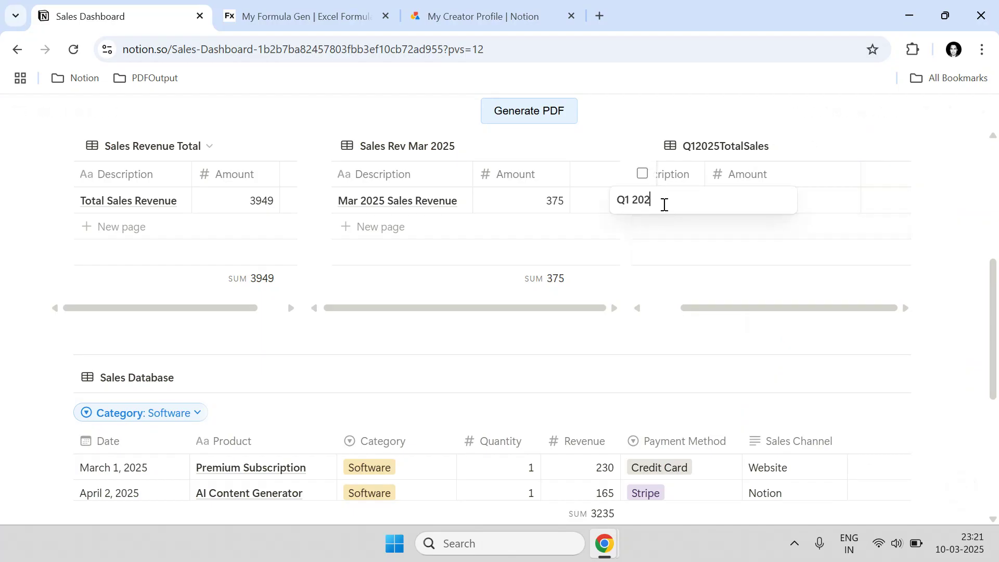
{"action": "type", "text": "5 Sales (For Software"}
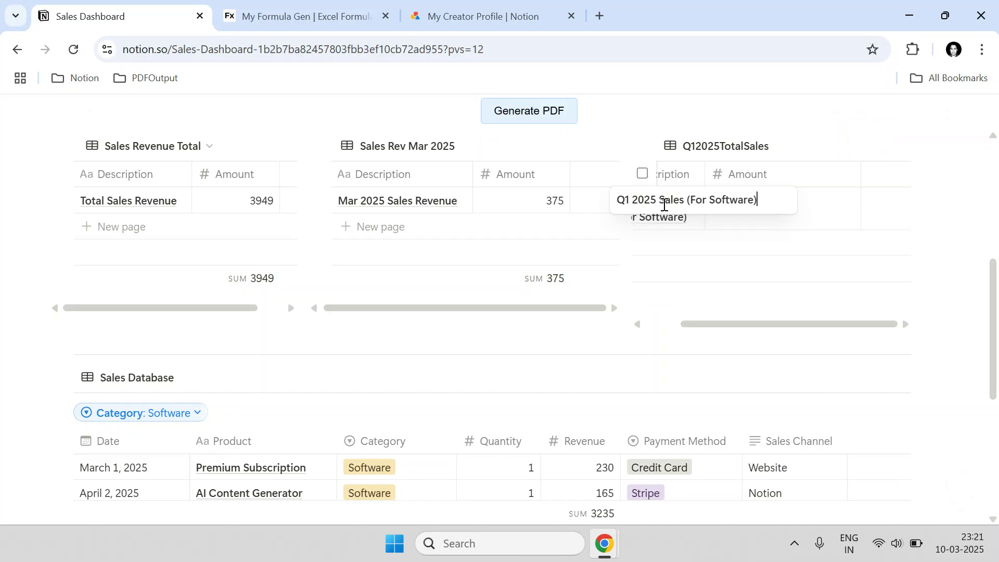
{"action": "key", "text": "Return"}
{"action": "key", "text": "Tab"}
{"action": "left_click_drag", "start_coordinate": [722, 322], "coordinate": [669, 325]}
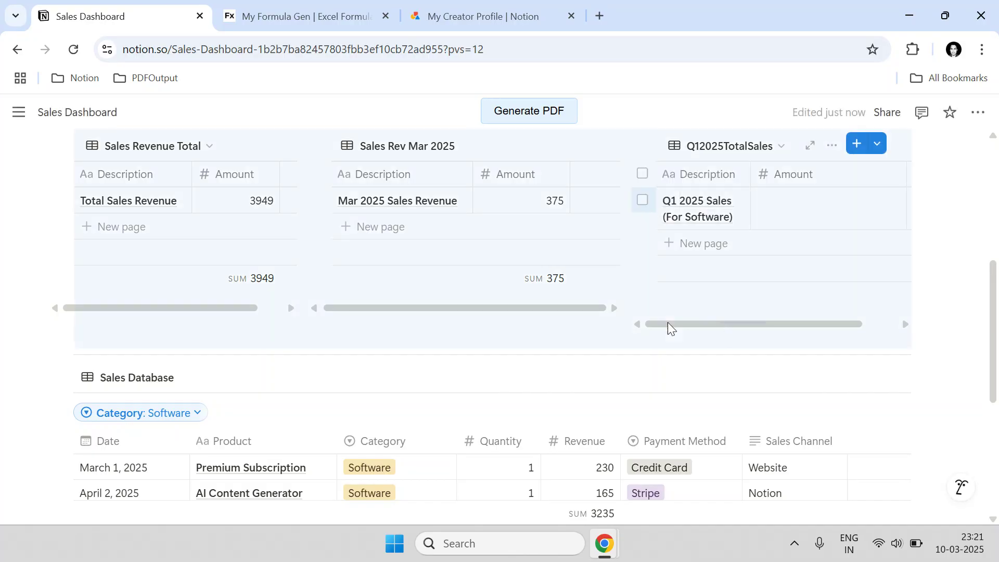
- Copy a link to the Q12025TotalSales table block
{"action": "left_click", "coordinate": [972, 205]}
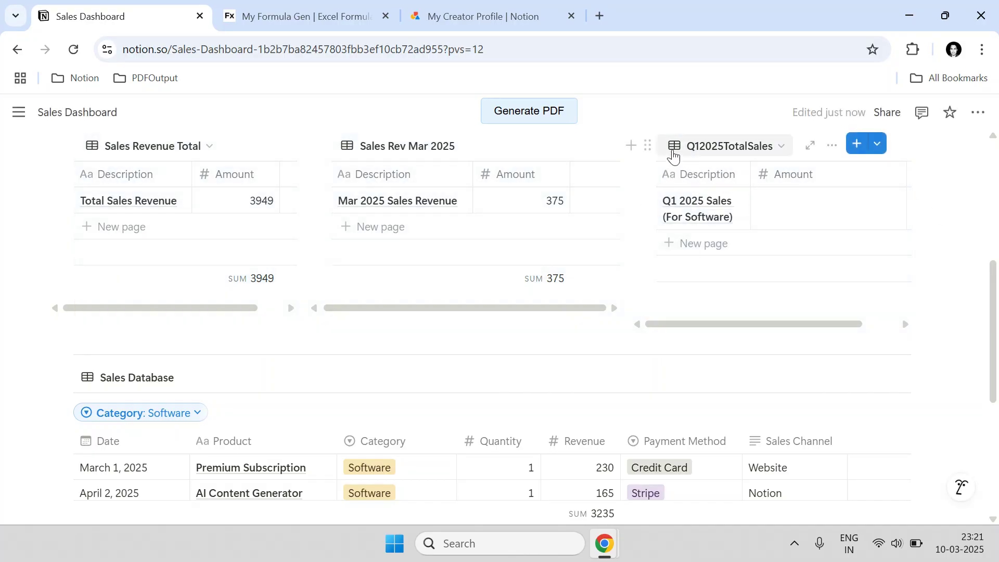
{"action": "left_click", "coordinate": [648, 145]}
{"action": "left_click", "coordinate": [538, 277]}
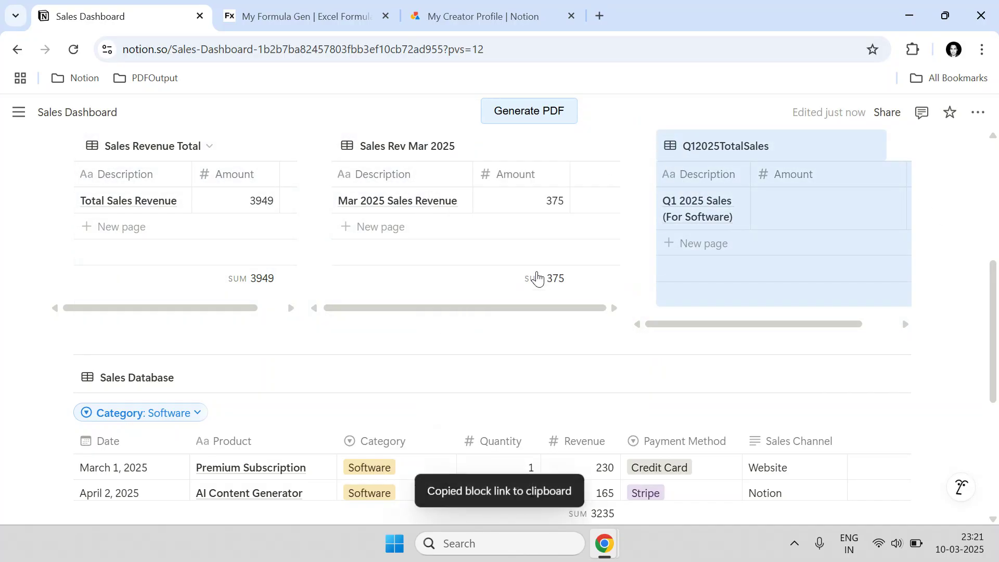
{"action": "left_click", "coordinate": [286, 13]}
- Paste the Q1 table link as the Database URL and choose Amount as the column
{"action": "left_click", "coordinate": [415, 308]}
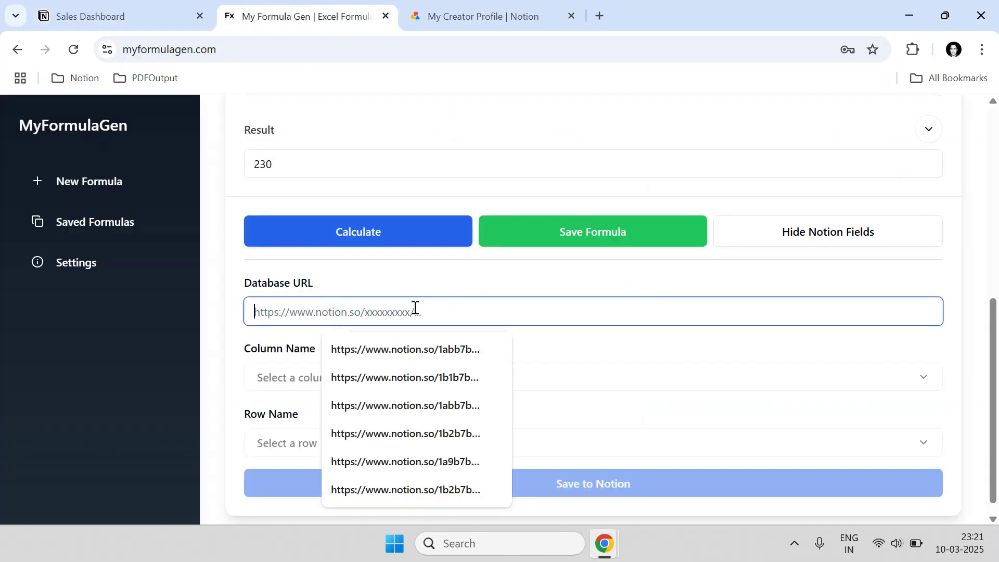
{"action": "key", "text": "ctrl+v"}
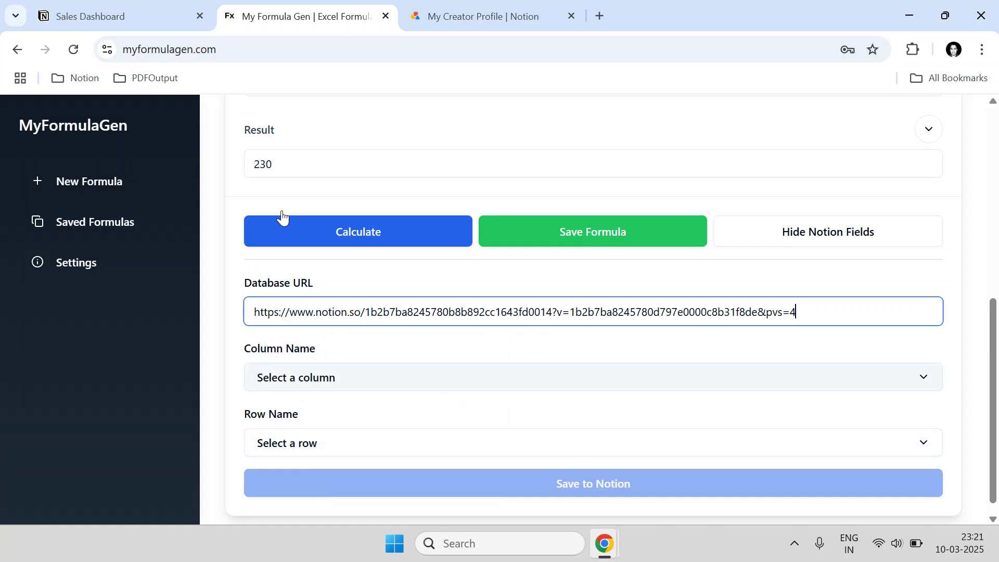
{"action": "left_click", "coordinate": [125, 16]}
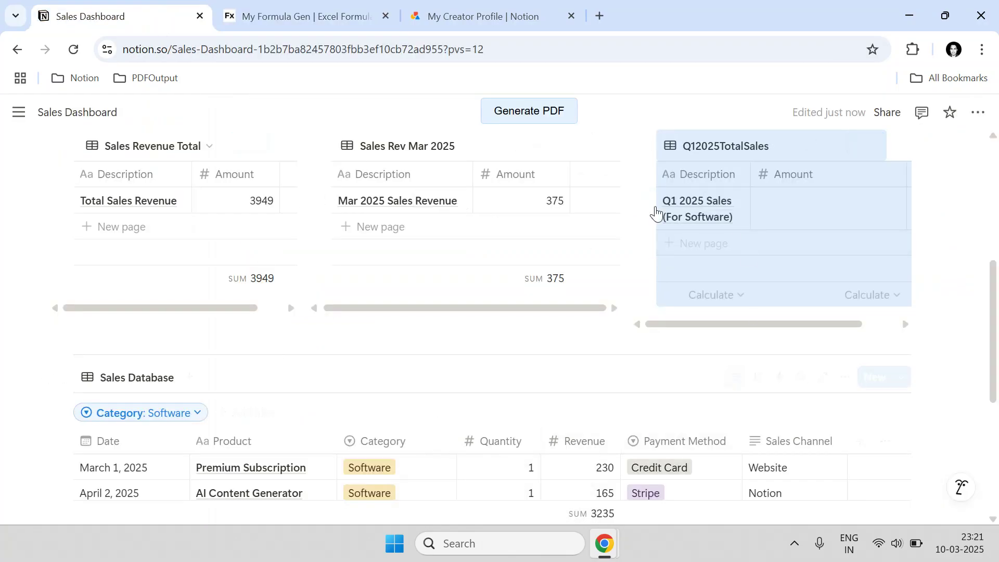
{"action": "left_click", "coordinate": [248, 5]}
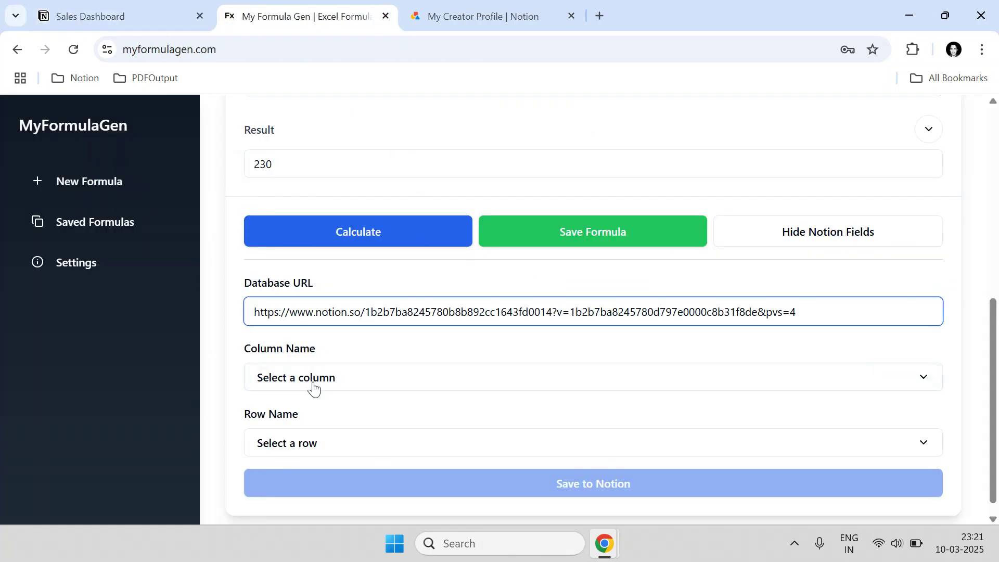
{"action": "left_click", "coordinate": [314, 382]}
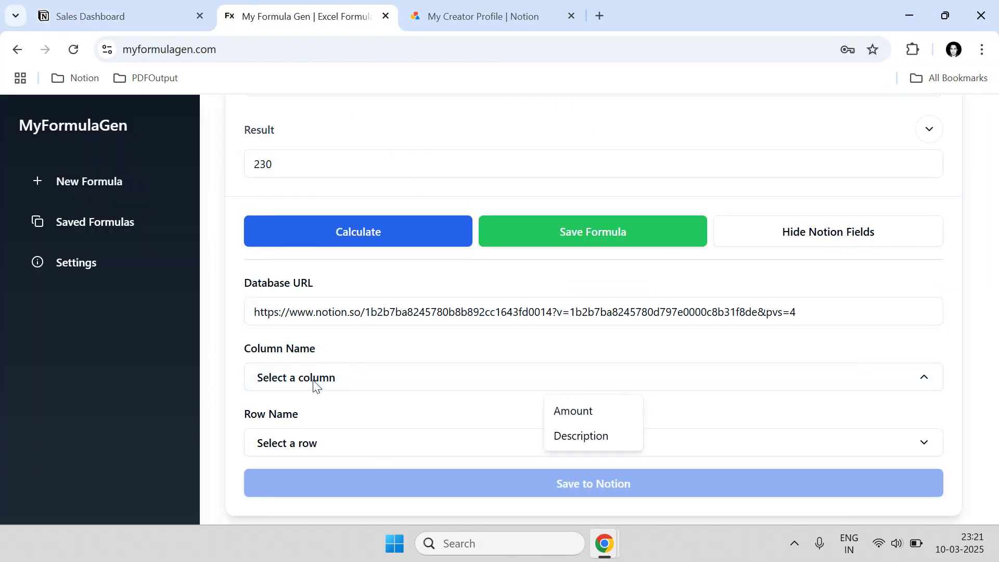
{"action": "left_click", "coordinate": [574, 415]}
- Pick the Q1 2025 Sales (For Software) row and save the 230 result to Notion
{"action": "left_click", "coordinate": [178, 6]}
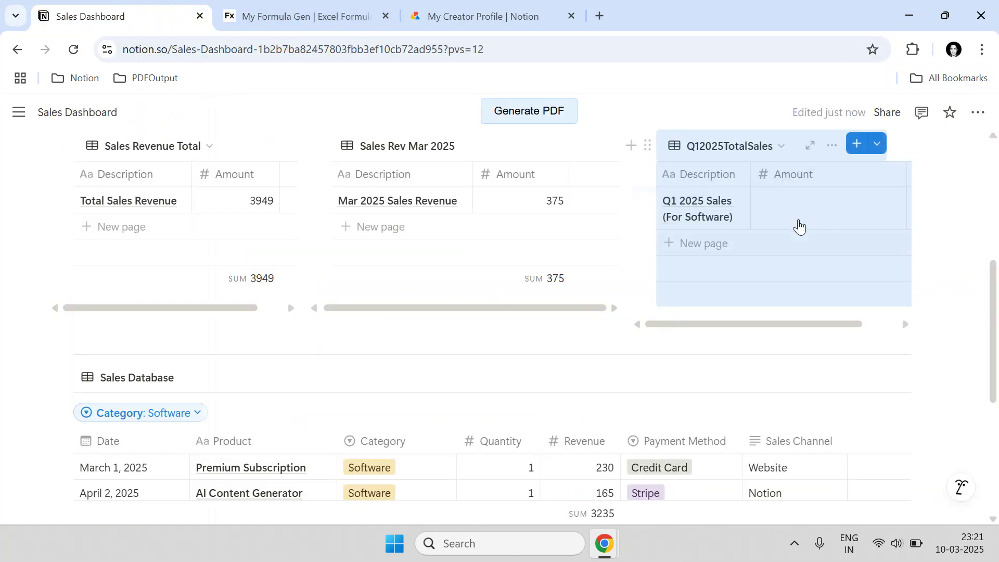
{"action": "left_click", "coordinate": [959, 232]}
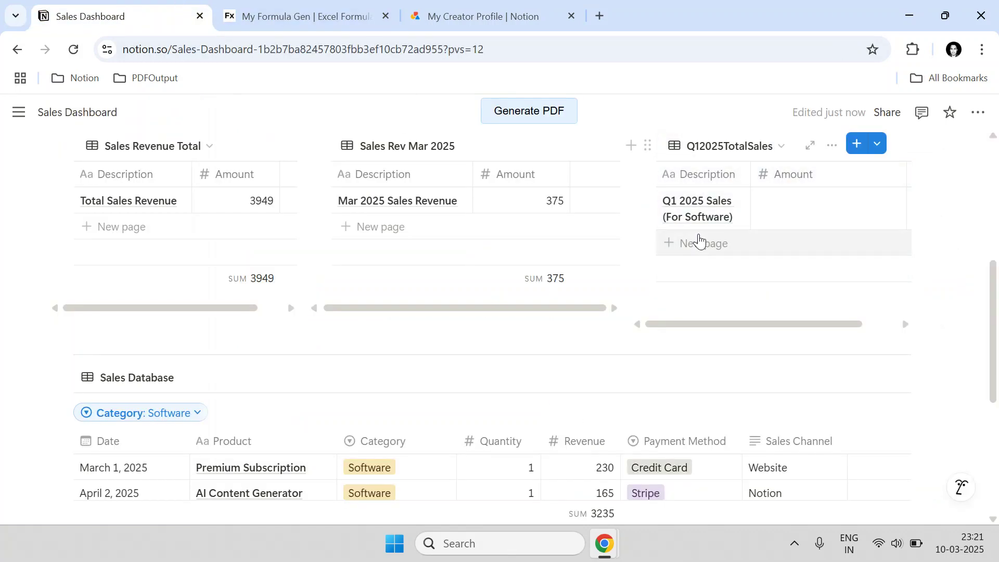
{"action": "left_click", "coordinate": [359, 13]}
{"action": "left_click", "coordinate": [360, 452]}
{"action": "left_click", "coordinate": [520, 477]}
{"action": "left_click", "coordinate": [508, 485]}
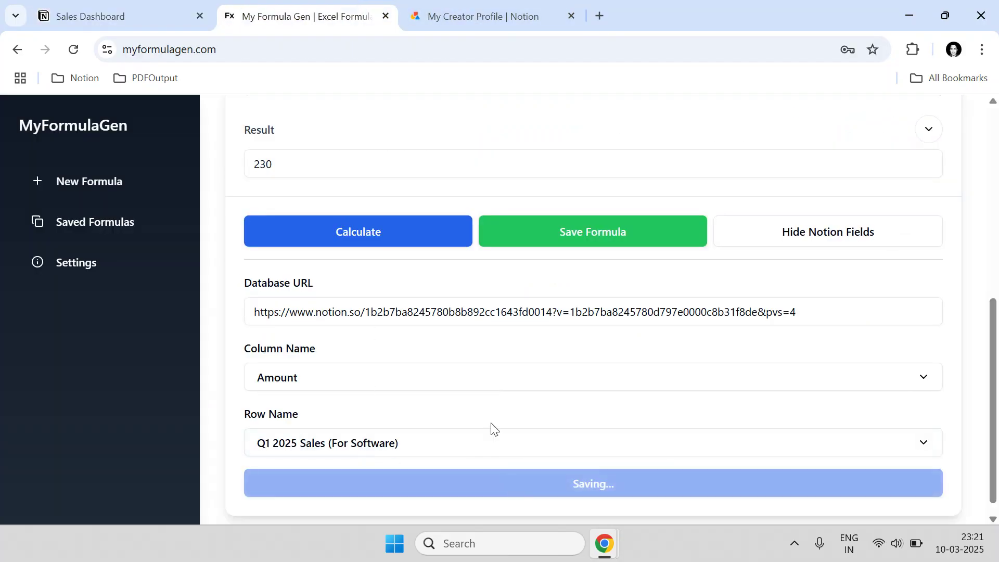
{"action": "left_click", "coordinate": [145, 11]}
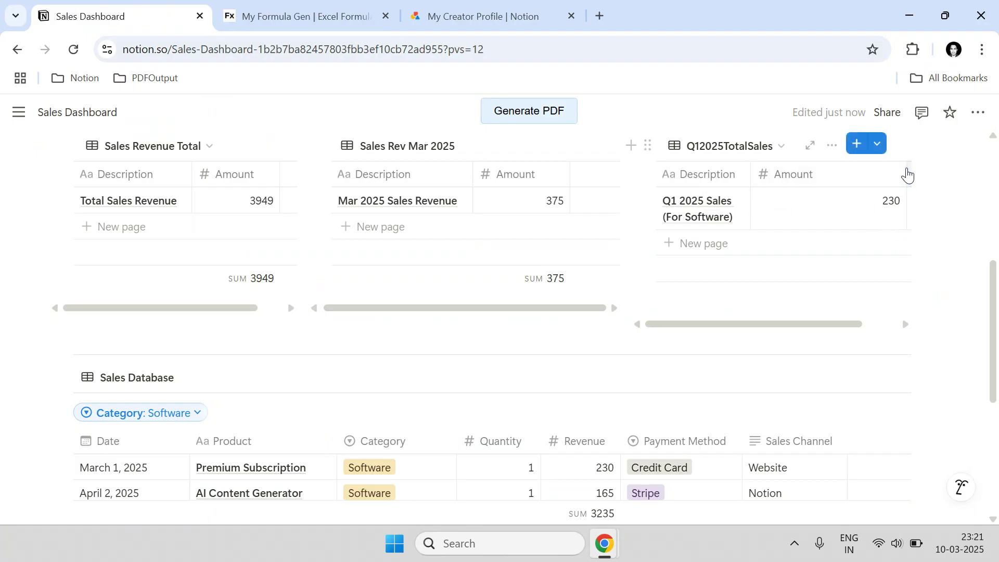
- Narrow the Amount column and show its Sum total
{"action": "left_click_drag", "start_coordinate": [908, 176], "coordinate": [841, 172]}
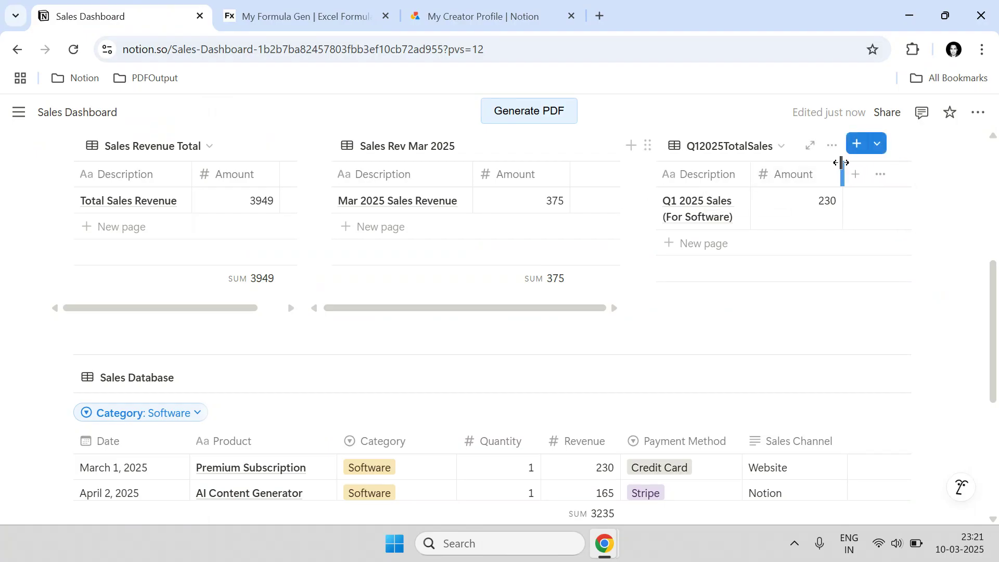
{"action": "left_click", "coordinate": [810, 301]}
{"action": "mouse_move", "coordinate": [773, 395]}
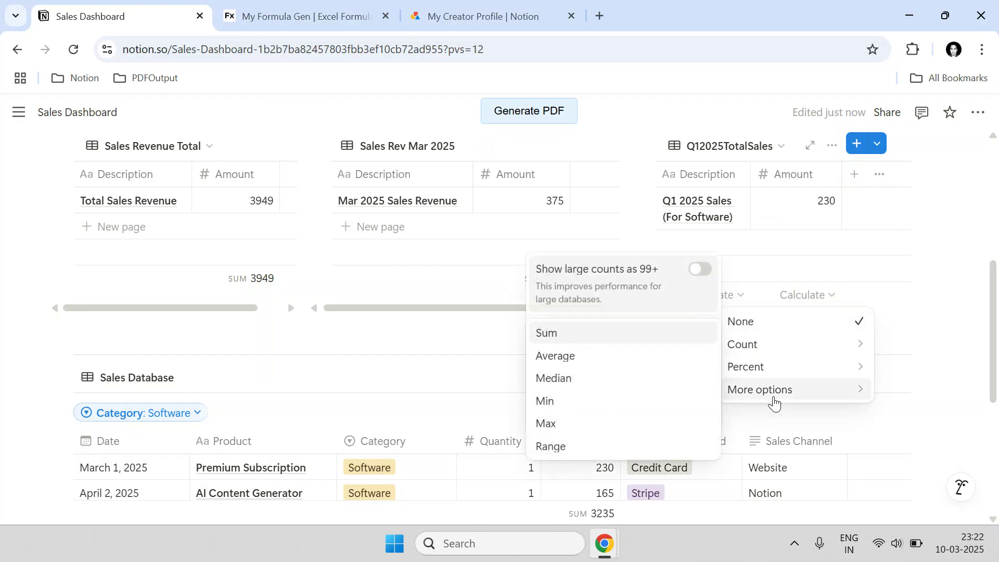
{"action": "left_click", "coordinate": [587, 333]}
- Save the formula as 'Total Sales Revenue (For Software Category for Q1 2025)'
{"action": "left_click", "coordinate": [302, 16]}
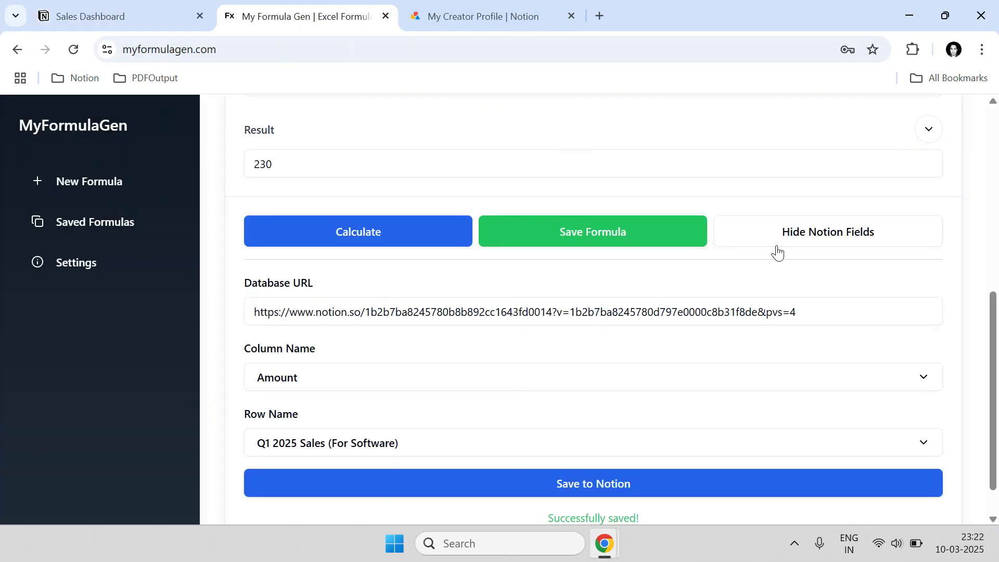
{"action": "left_click", "coordinate": [597, 229]}
{"action": "left_click_drag", "start_coordinate": [455, 313], "coordinate": [348, 318]}
{"action": "left_click", "coordinate": [162, 12]}
{"action": "scroll", "coordinate": [368, 216], "scroll_direction": "up", "scroll_amount": 6}
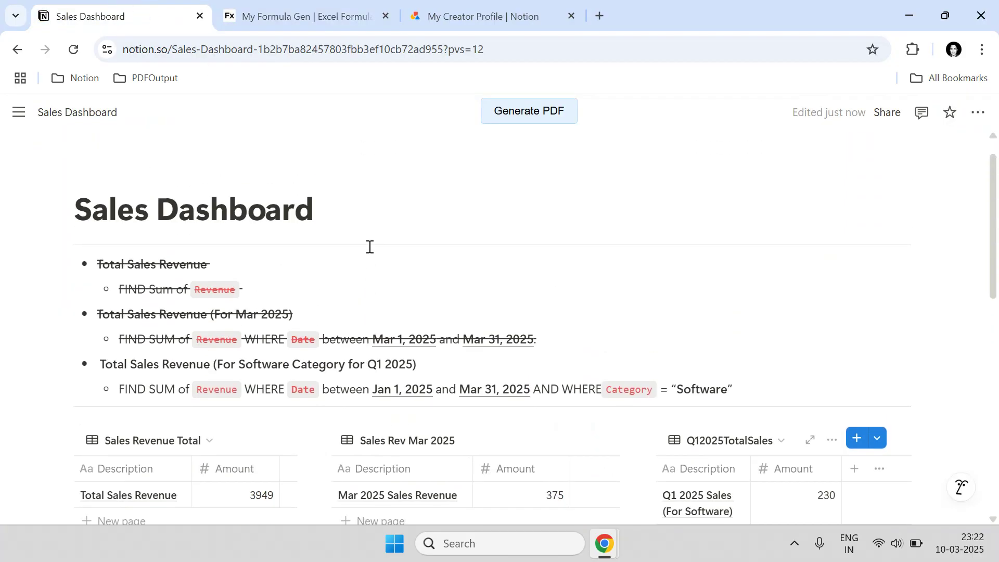
{"action": "left_click_drag", "start_coordinate": [432, 395], "coordinate": [98, 394]}
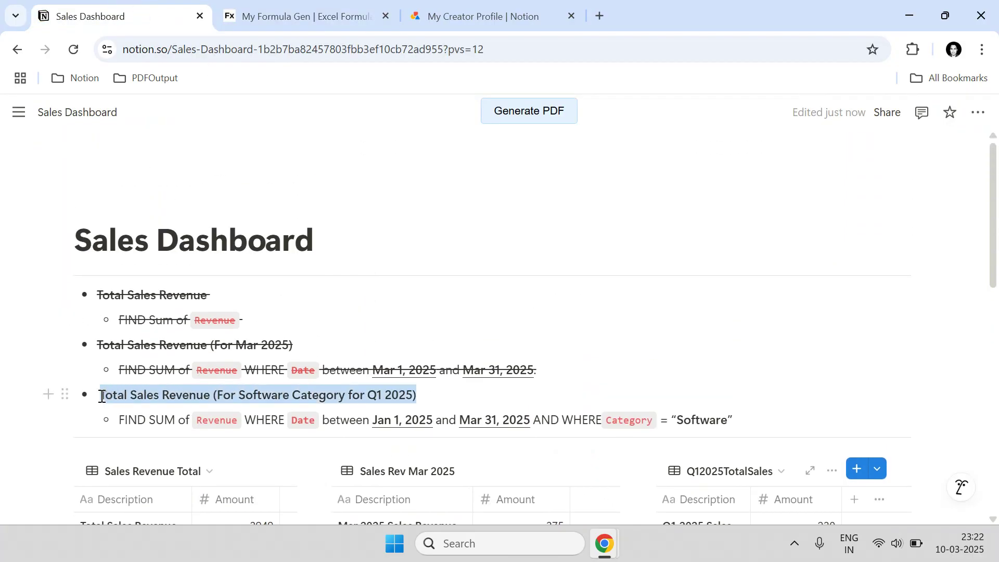
{"action": "left_click", "coordinate": [254, 4]}
{"action": "key", "text": "ctrl+v"}
{"action": "left_click", "coordinate": [564, 367]}
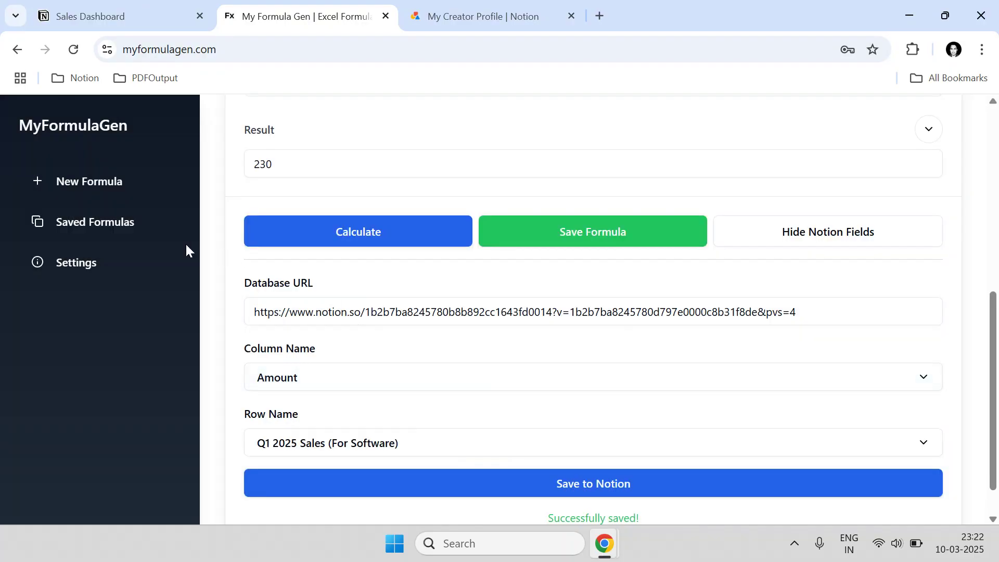
- Load the Q1 software formula from the Saved Formulas list
{"action": "left_click", "coordinate": [116, 227]}
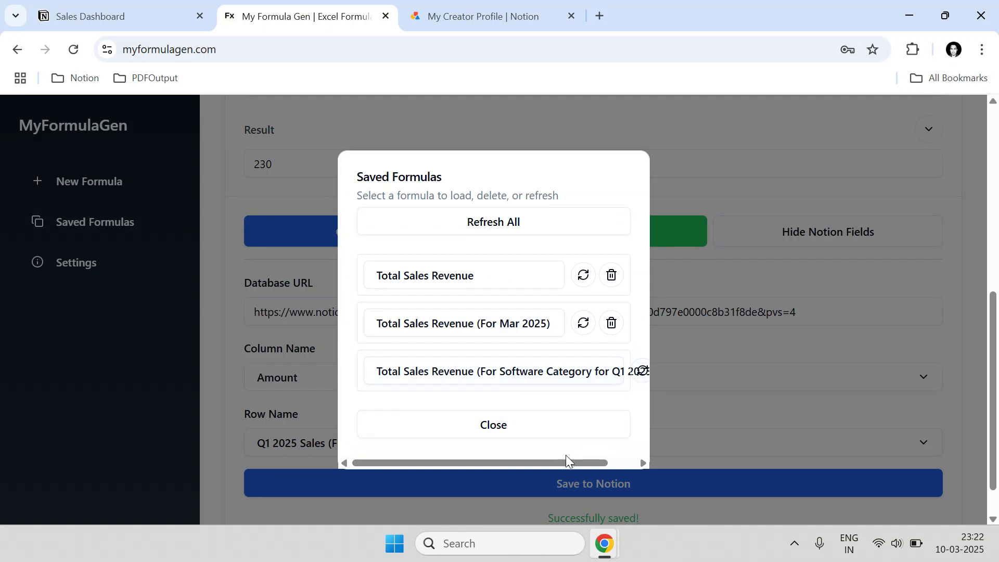
{"action": "left_click_drag", "start_coordinate": [566, 461], "coordinate": [530, 461]}
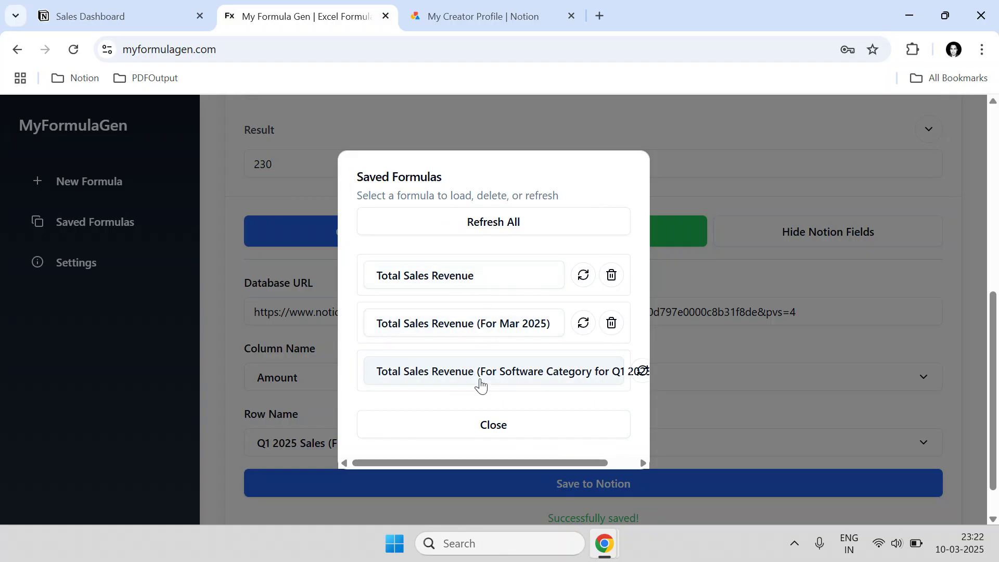
{"action": "scroll", "coordinate": [683, 321], "scroll_direction": "up", "scroll_amount": 3}
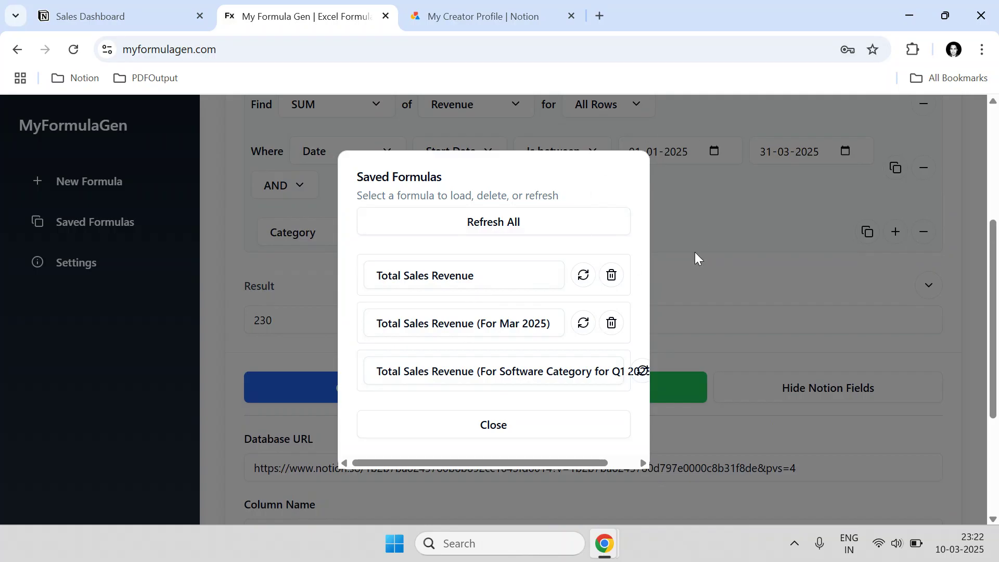
{"action": "left_click", "coordinate": [444, 379]}
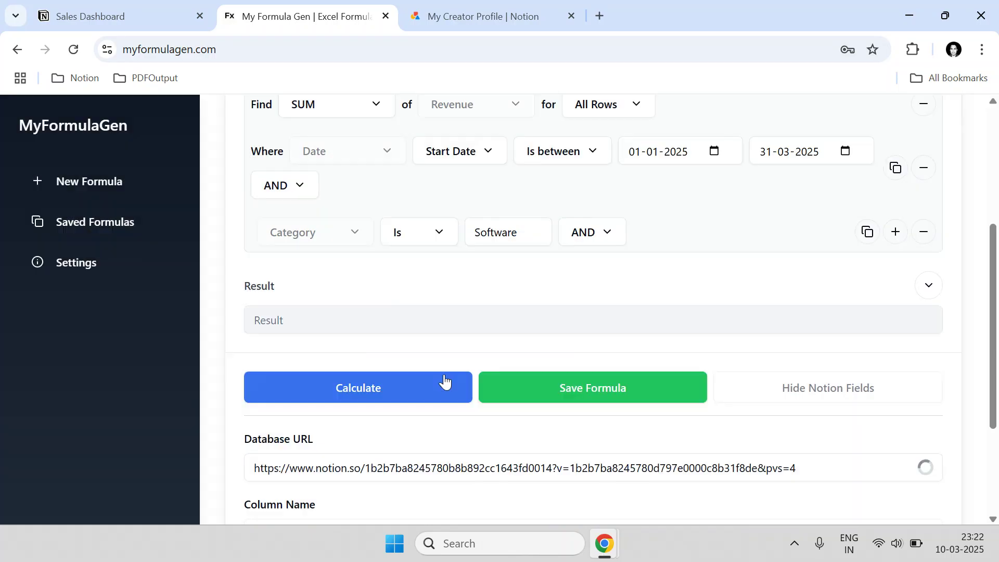
{"action": "scroll", "coordinate": [523, 280], "scroll_direction": "up", "scroll_amount": 2}
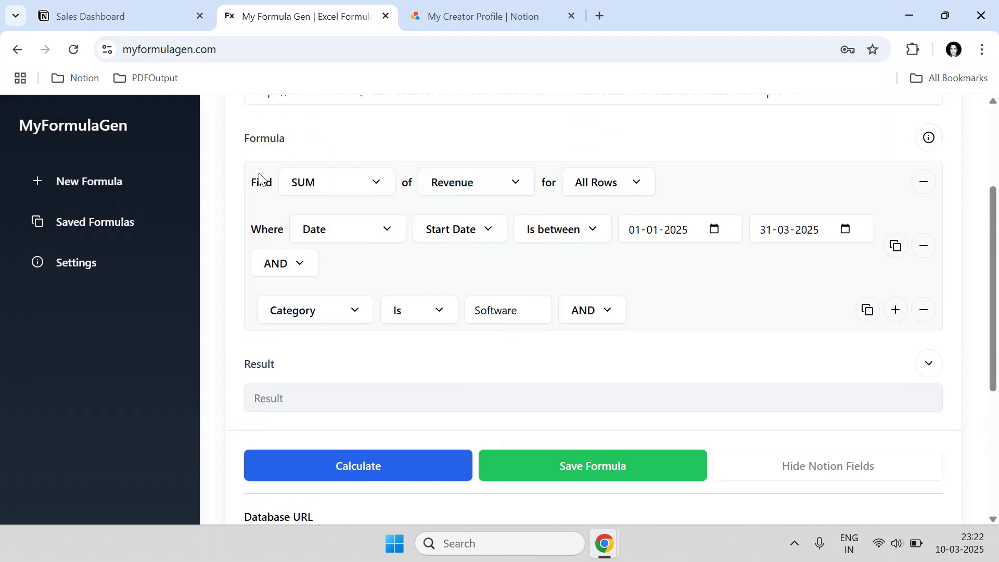
{"action": "scroll", "coordinate": [310, 300], "scroll_direction": "up", "scroll_amount": 3}
{"action": "scroll", "coordinate": [408, 357], "scroll_direction": "down", "scroll_amount": 6}
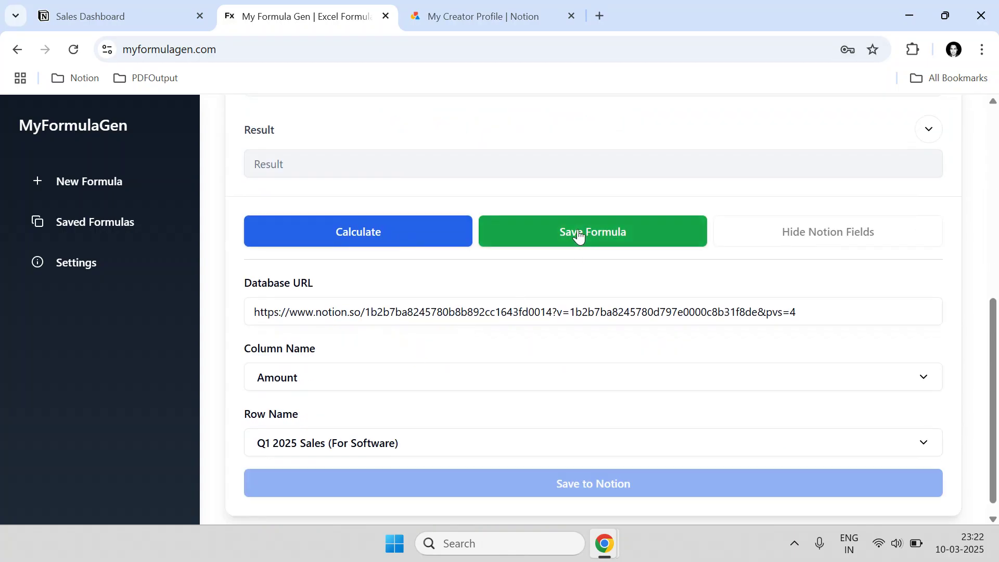
- Save it as 'Total Sales Revenue (For Software)' and delete the long-named entry
{"action": "left_click", "coordinate": [579, 235]}
{"action": "left_click", "coordinate": [467, 312]}
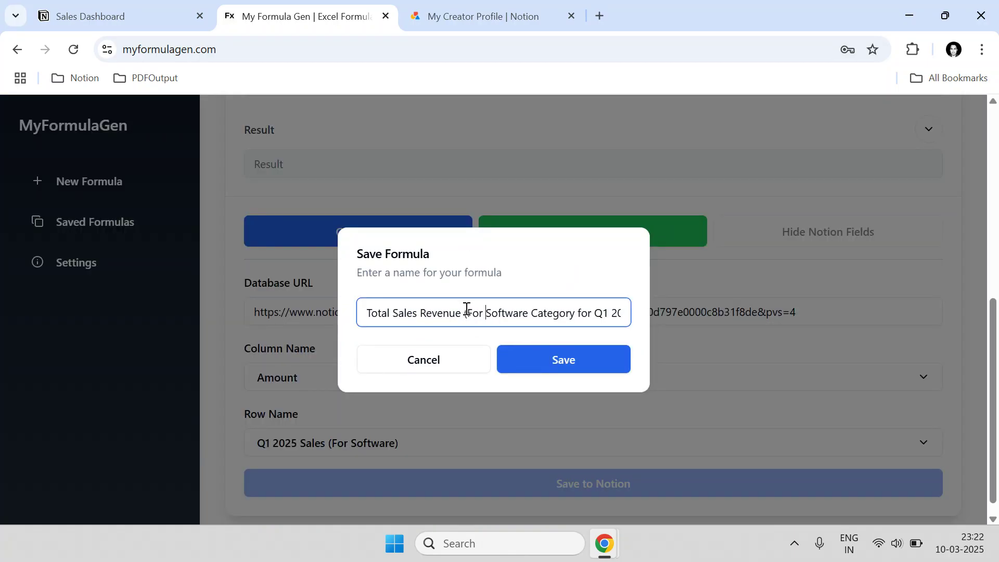
{"action": "key", "text": "ctrl+shift+Right"}
{"action": "key", "text": "ctrl+shift+Right"}
{"action": "key", "text": "ctrl+shift+Right"}
{"action": "key", "text": "ctrl+shift+Right"}
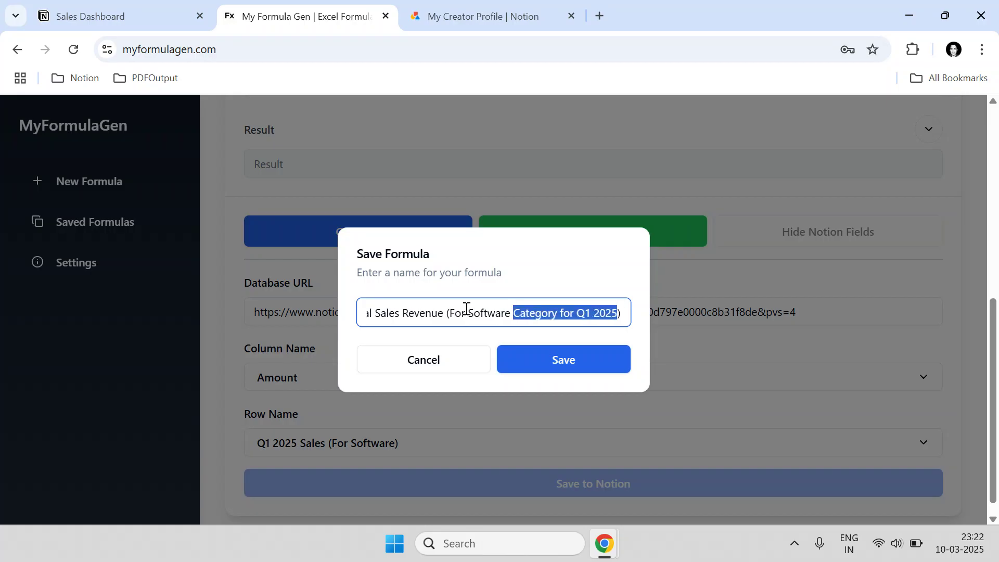
{"action": "key", "text": "BackSpace"}
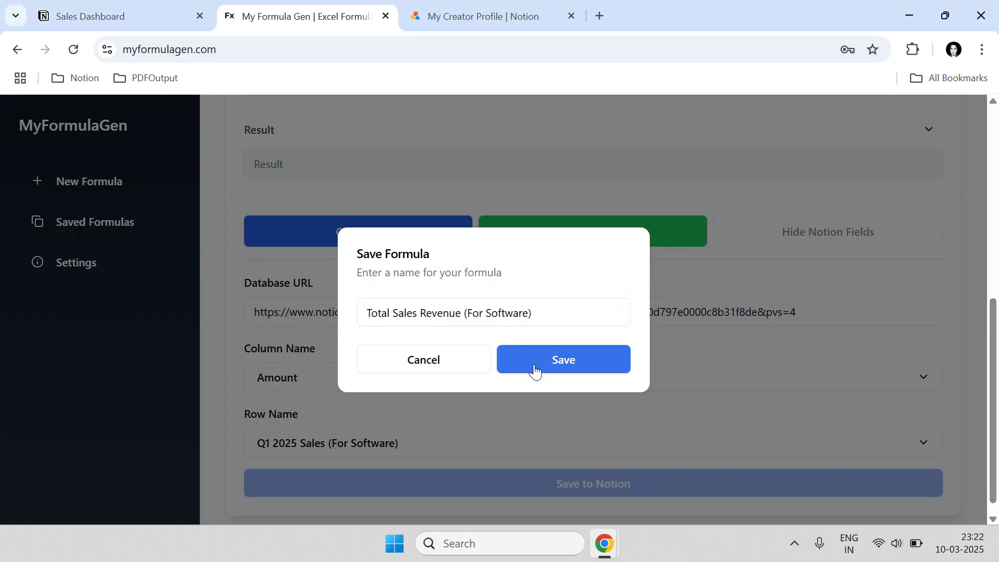
{"action": "left_click", "coordinate": [535, 370]}
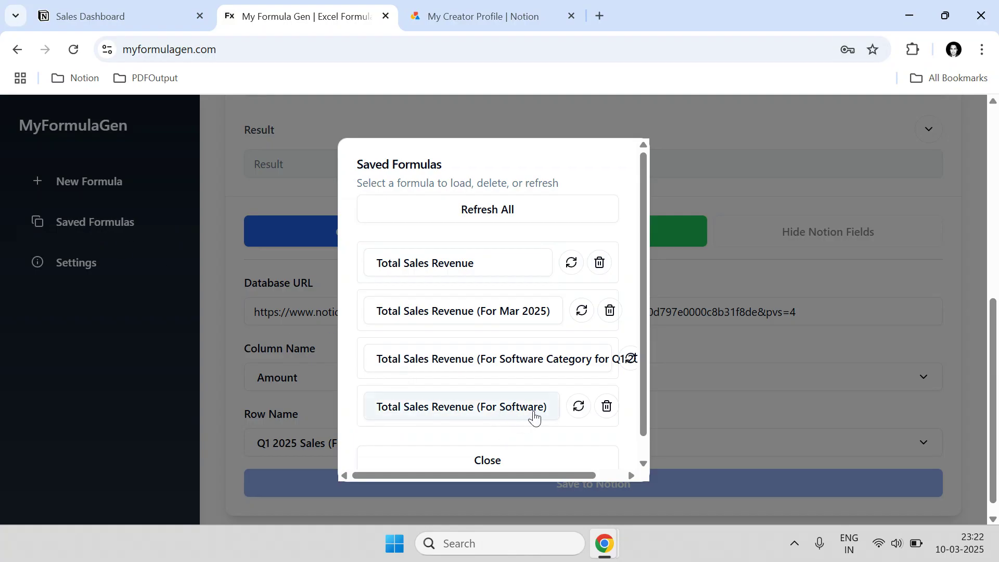
{"action": "left_click_drag", "start_coordinate": [563, 473], "coordinate": [620, 473]}
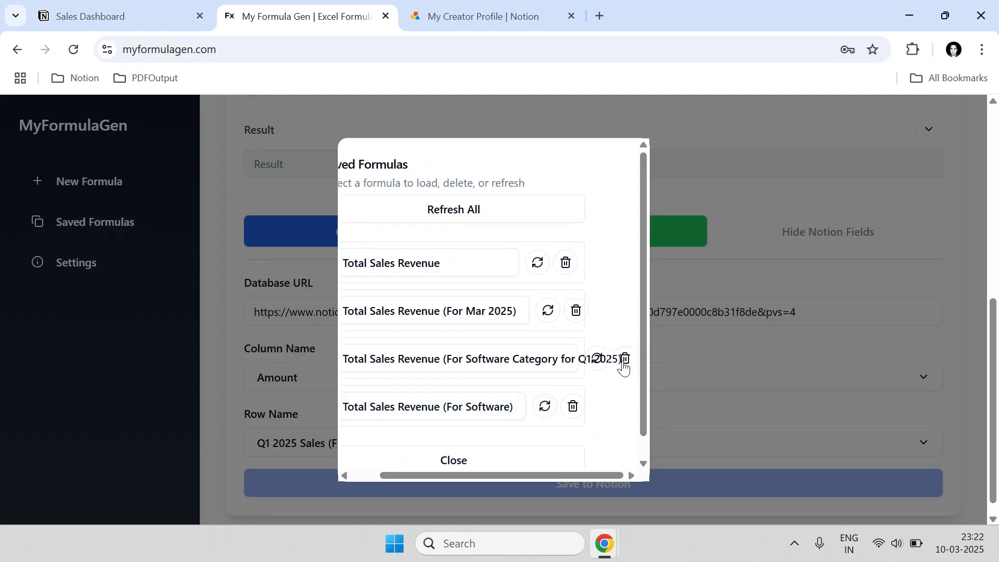
{"action": "left_click", "coordinate": [619, 364]}
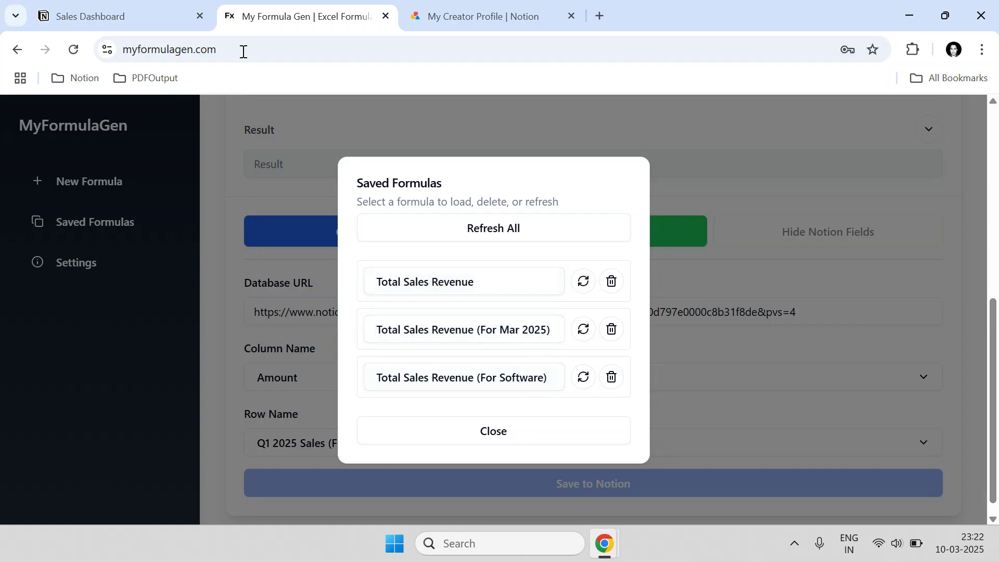
- Change Premium Subscription's revenue from 230 to 115
{"action": "left_click", "coordinate": [156, 16]}
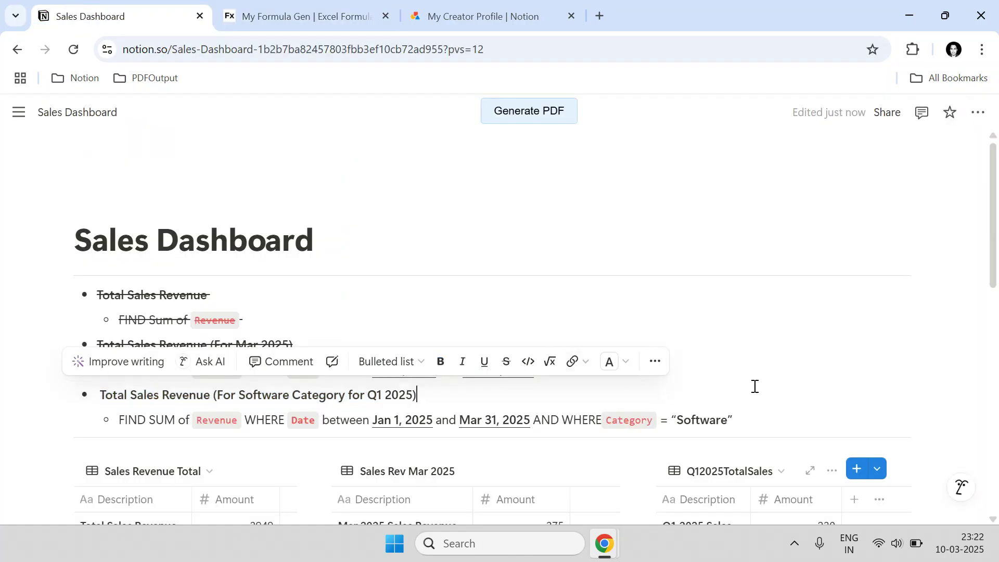
{"action": "scroll", "coordinate": [754, 386], "scroll_direction": "down", "scroll_amount": 12}
{"action": "scroll", "coordinate": [723, 370], "scroll_direction": "up", "scroll_amount": 3}
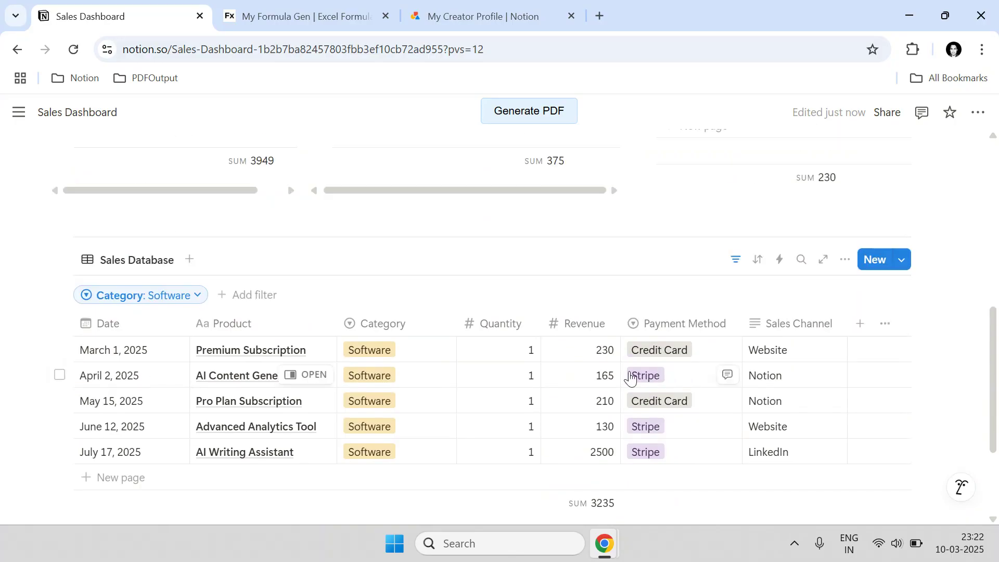
{"action": "left_click", "coordinate": [603, 358]}
{"action": "key", "text": "ctrl+a"}
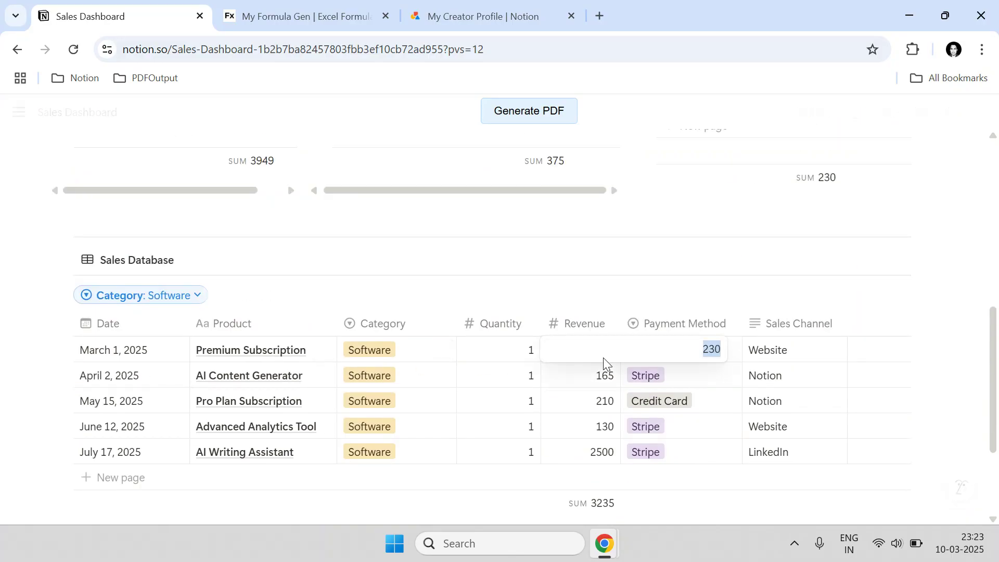
{"action": "type", "text": "115"}
{"action": "key", "text": "Return"}
- Date AI Content Generator March 30, 2025 and set its revenue to 800
{"action": "left_click", "coordinate": [83, 375]}
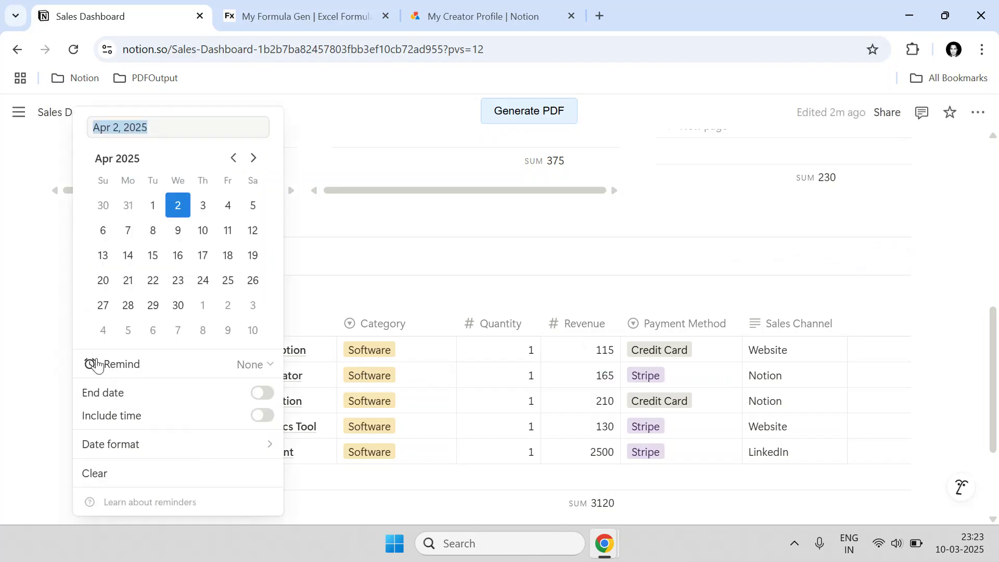
{"action": "left_click", "coordinate": [236, 165]}
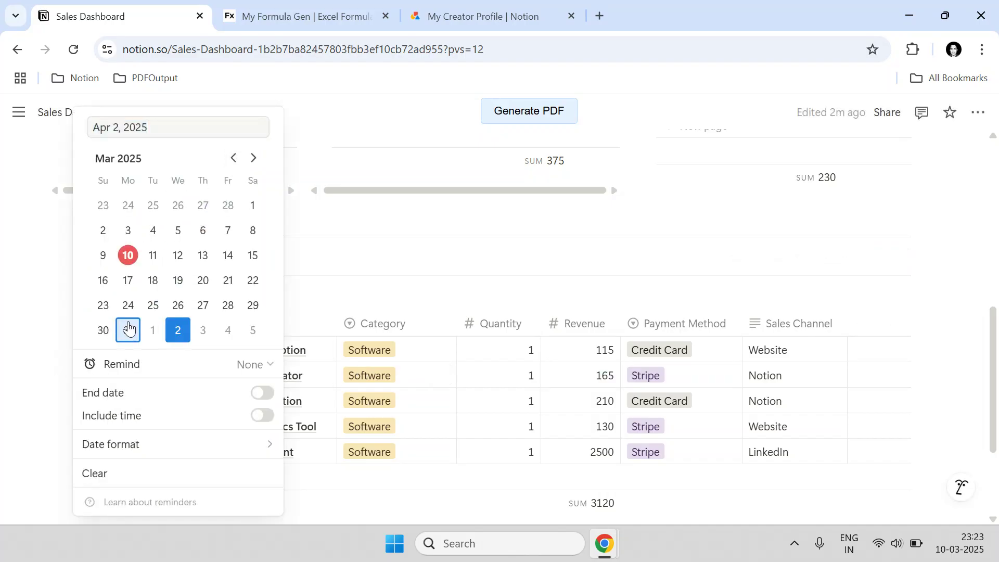
{"action": "left_click", "coordinate": [103, 329]}
{"action": "left_click", "coordinate": [608, 383]}
{"action": "left_click", "coordinate": [608, 384]}
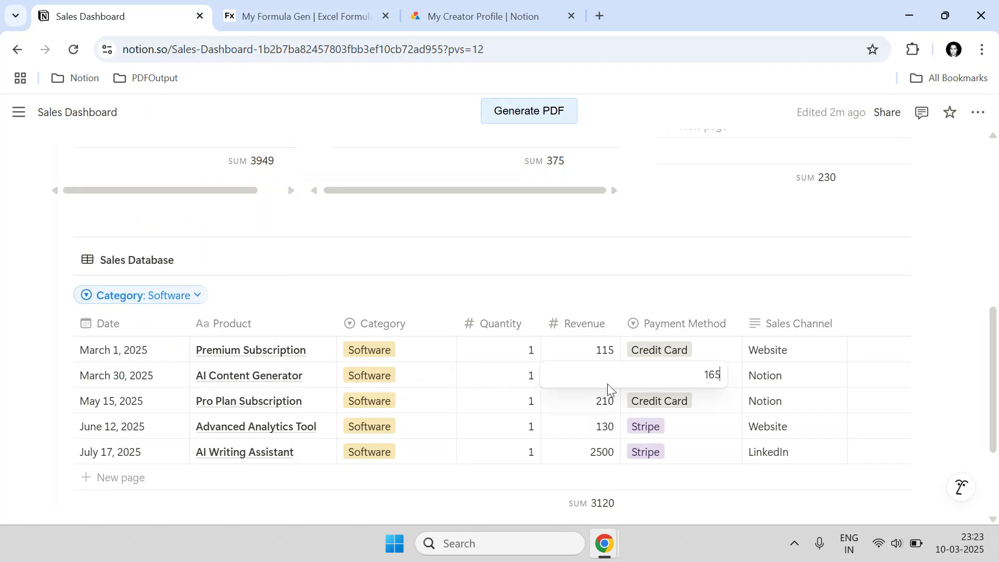
{"action": "key", "text": "ctrl+a"}
{"action": "type", "text": "800"}
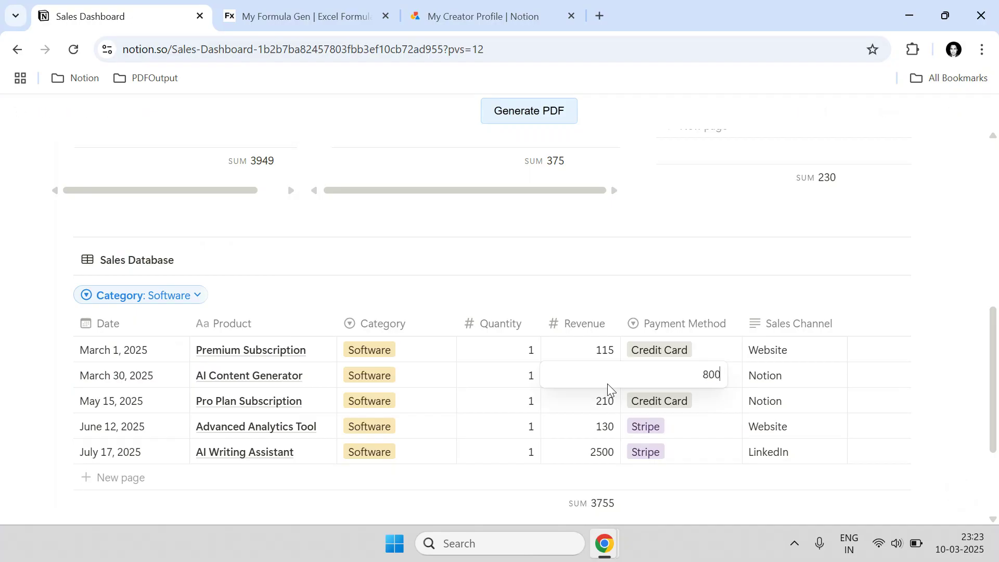
{"action": "key", "text": "Return"}
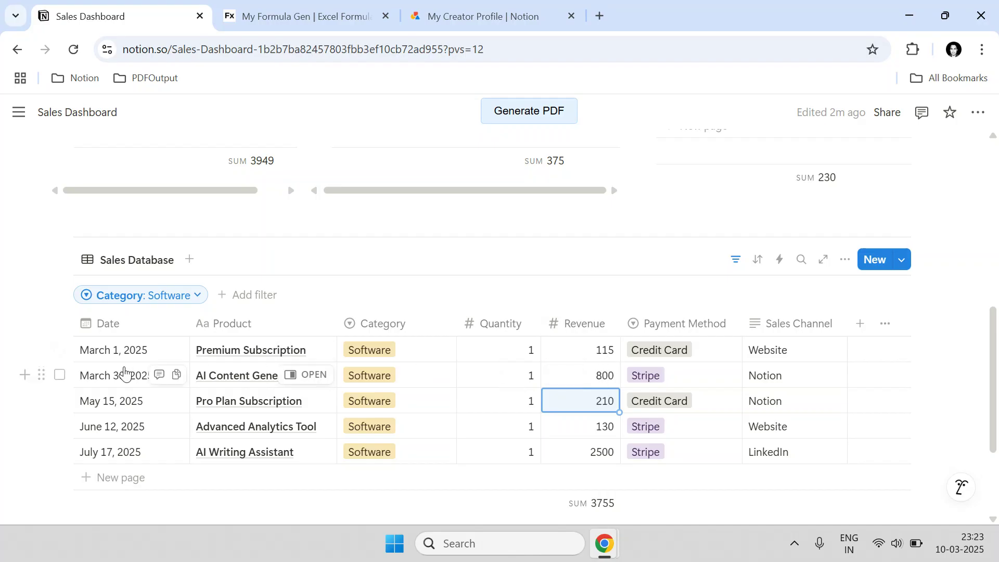
{"action": "scroll", "coordinate": [133, 367], "scroll_direction": "up", "scroll_amount": 6}
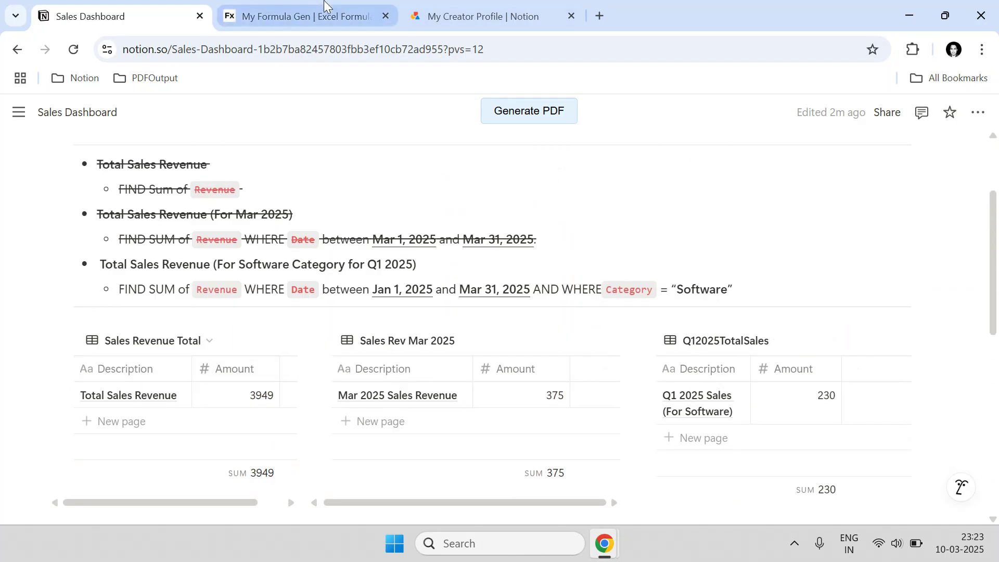
- Refresh the Total Sales Revenue (For Software) formula so Q1 Software reads 915
{"action": "left_click", "coordinate": [341, 6]}
{"action": "left_click", "coordinate": [583, 380]}
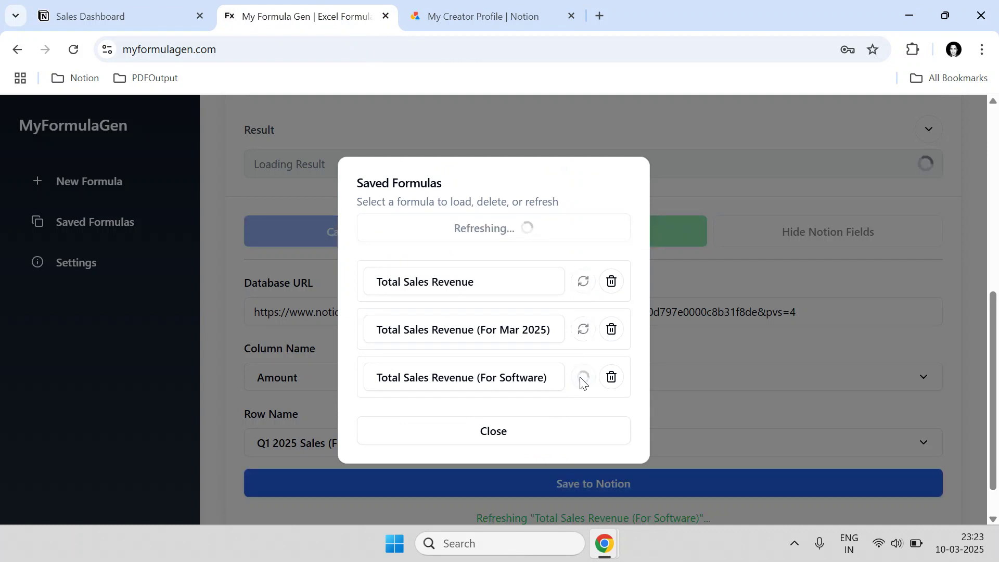
{"action": "left_click", "coordinate": [109, 10]}
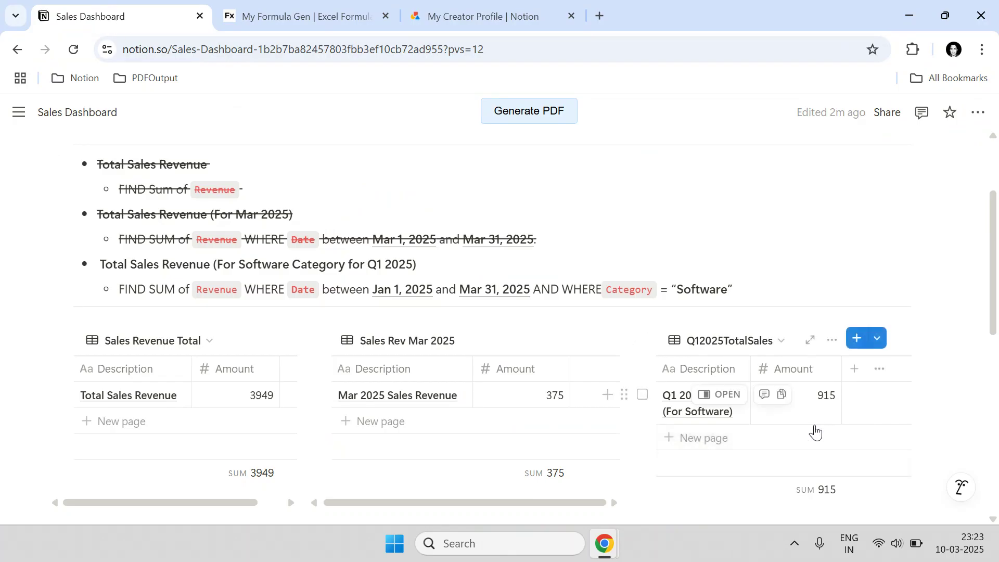
- Refresh all saved formulas, bringing Notion's Total Sales Revenue to 4469
{"action": "left_click", "coordinate": [325, 10]}
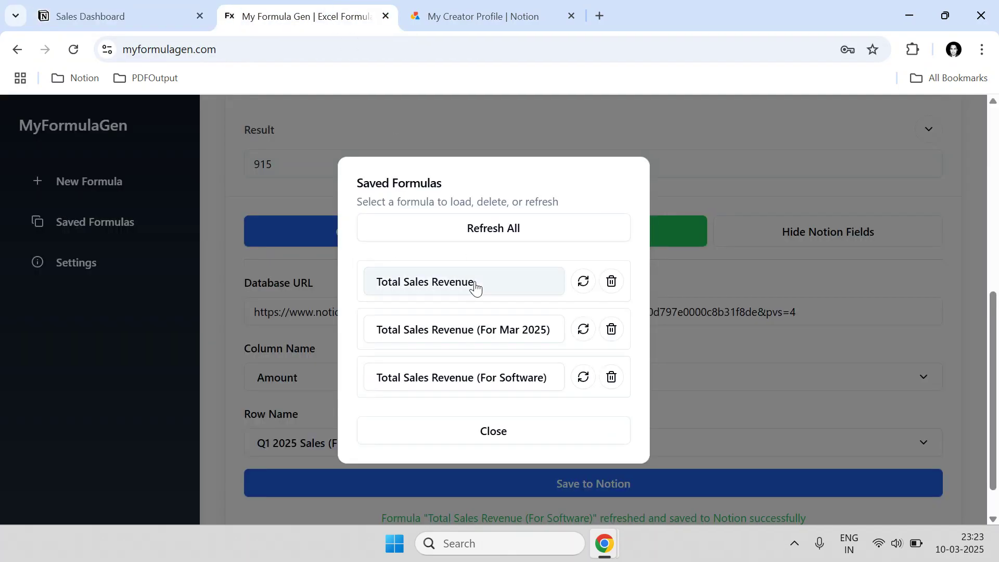
{"action": "left_click", "coordinate": [500, 229]}
{"action": "left_click", "coordinate": [178, 7]}
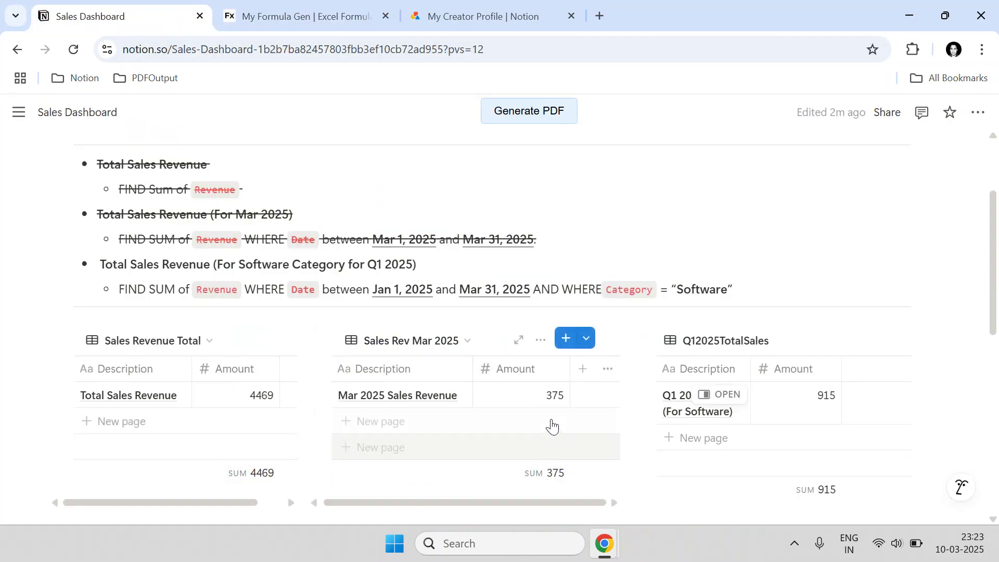
{"action": "scroll", "coordinate": [766, 419], "scroll_direction": "down", "scroll_amount": 1}
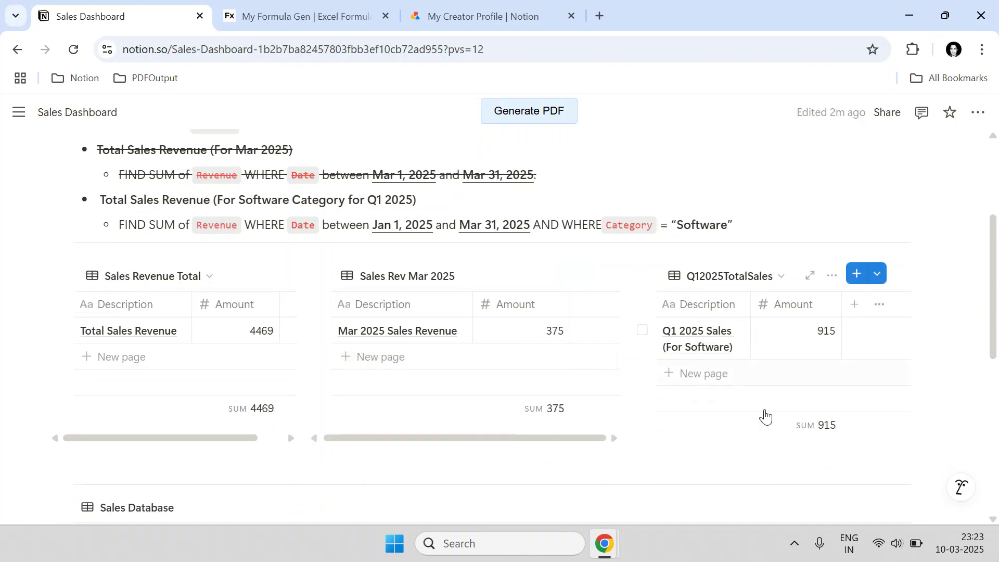
{"action": "scroll", "coordinate": [767, 418], "scroll_direction": "down", "scroll_amount": 1}
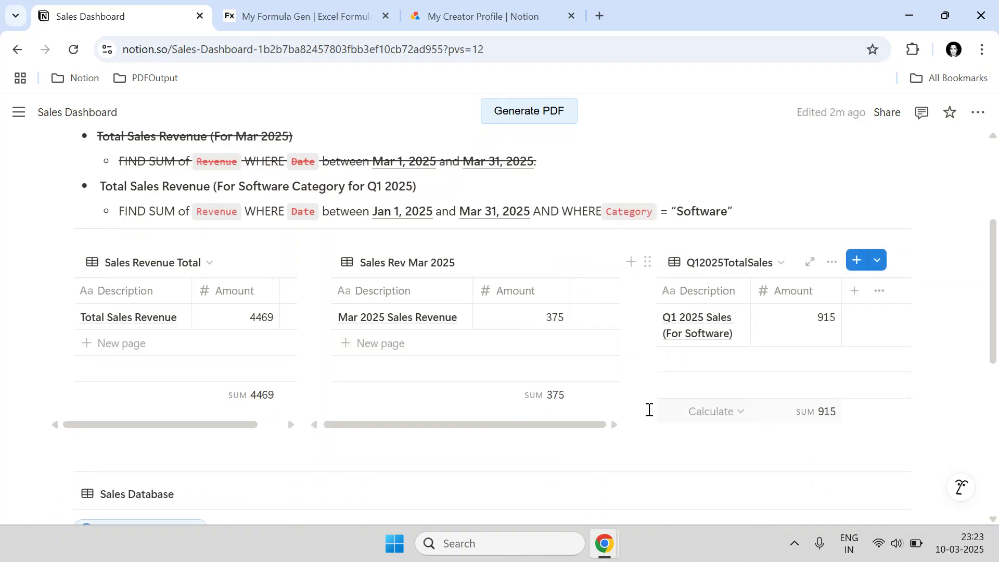
{"action": "left_click", "coordinate": [300, 10]}
{"action": "left_click", "coordinate": [113, 7]}
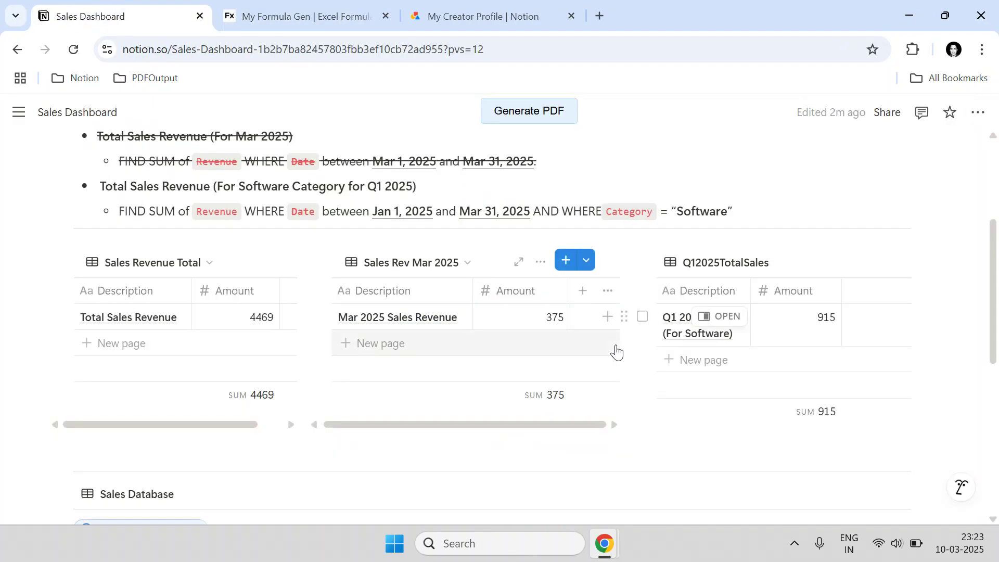
{"action": "scroll", "coordinate": [598, 339], "scroll_direction": "down", "scroll_amount": 6}
- Remove Software from the Sales Database's Category filter
{"action": "left_click", "coordinate": [200, 297]}
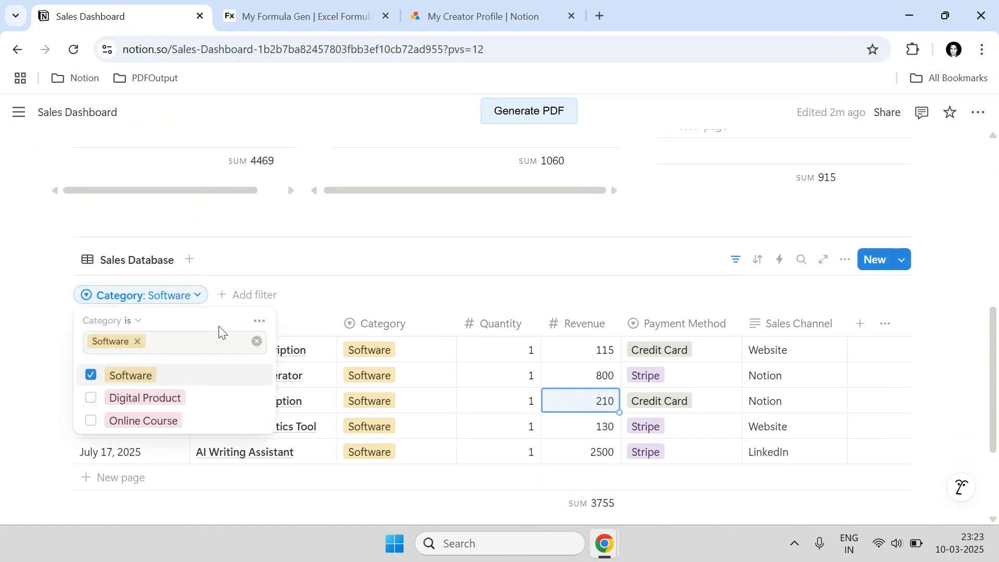
{"action": "left_click", "coordinate": [257, 341]}
{"action": "scroll", "coordinate": [380, 330], "scroll_direction": "up", "scroll_amount": 3}
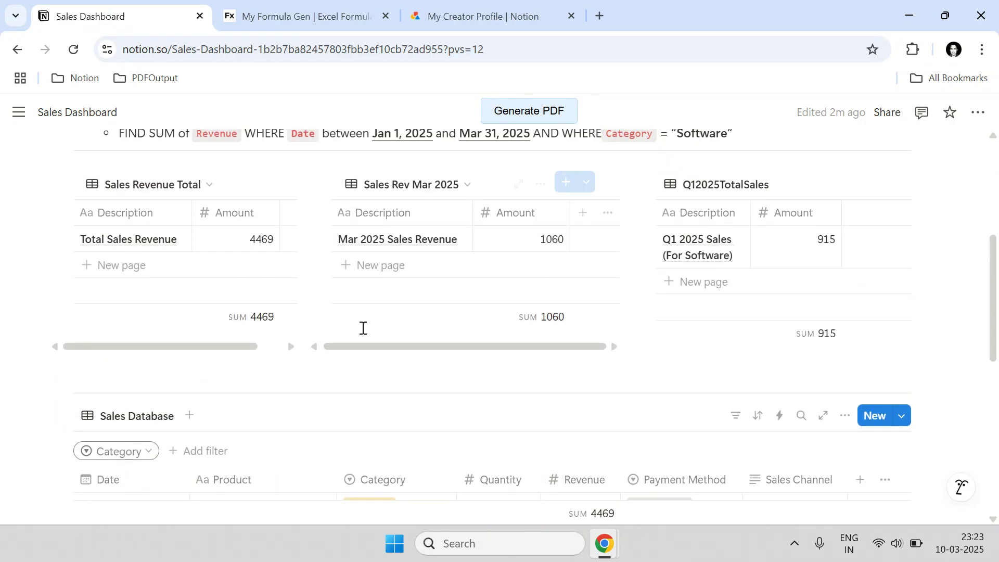
{"action": "scroll", "coordinate": [581, 470], "scroll_direction": "down", "scroll_amount": 5}
{"action": "scroll", "coordinate": [578, 507], "scroll_direction": "up", "scroll_amount": 5}
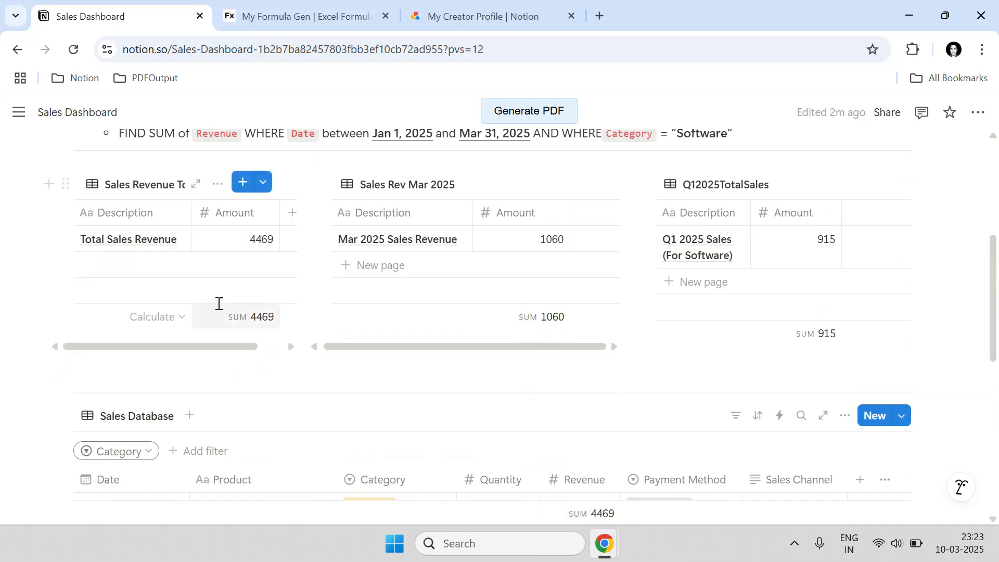
{"action": "scroll", "coordinate": [380, 255], "scroll_direction": "down", "scroll_amount": 3}
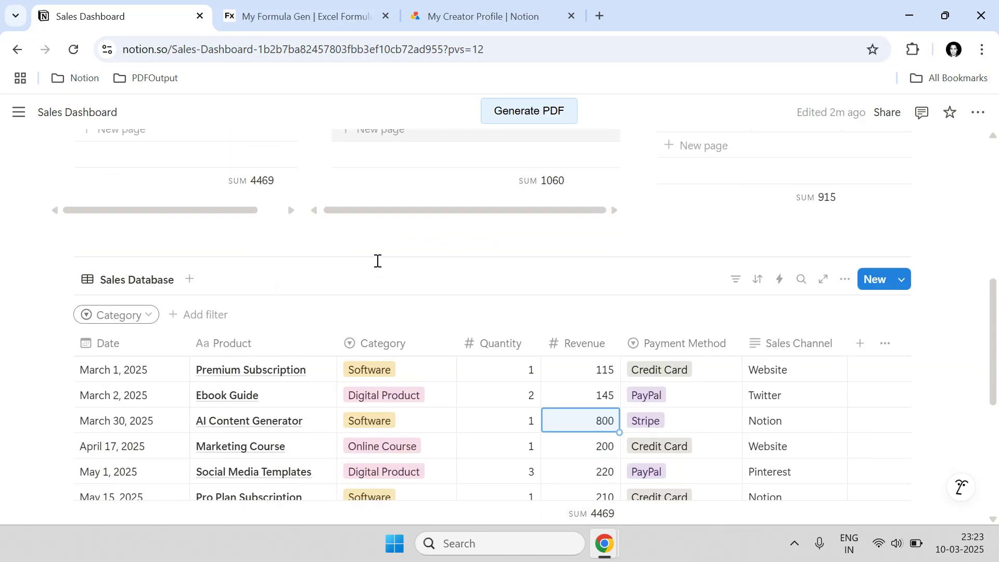
- Filter the Sales Database to dates between March 1 and March 31, 2025
{"action": "left_click", "coordinate": [135, 325]}
{"action": "left_click", "coordinate": [121, 388]}
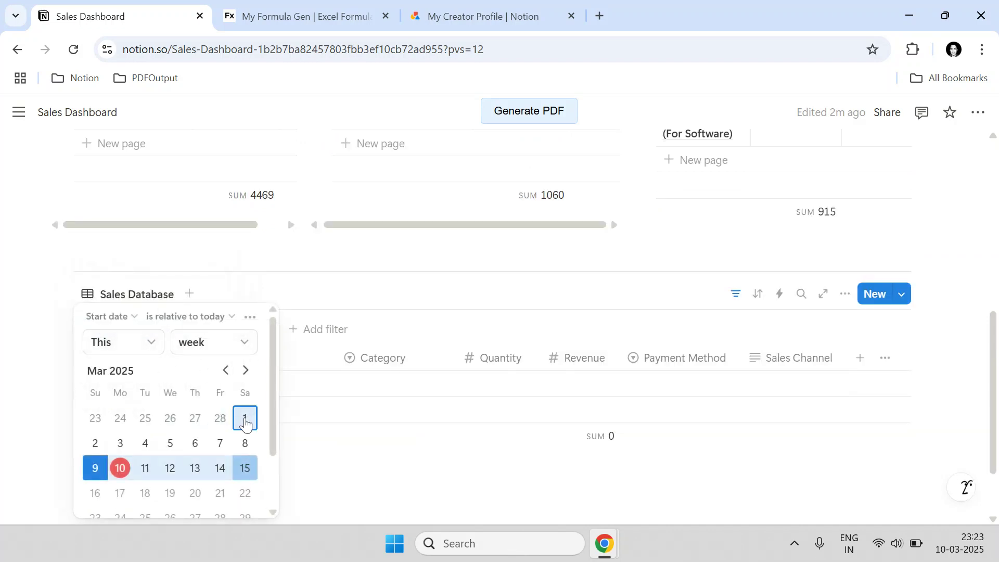
{"action": "left_click", "coordinate": [148, 348]}
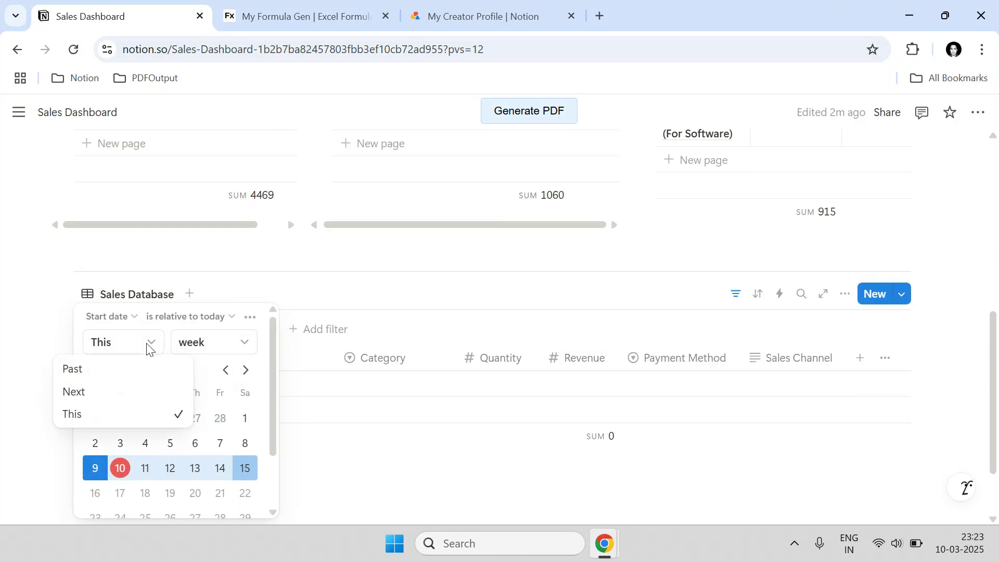
{"action": "left_click", "coordinate": [149, 348]}
{"action": "left_click", "coordinate": [173, 318]}
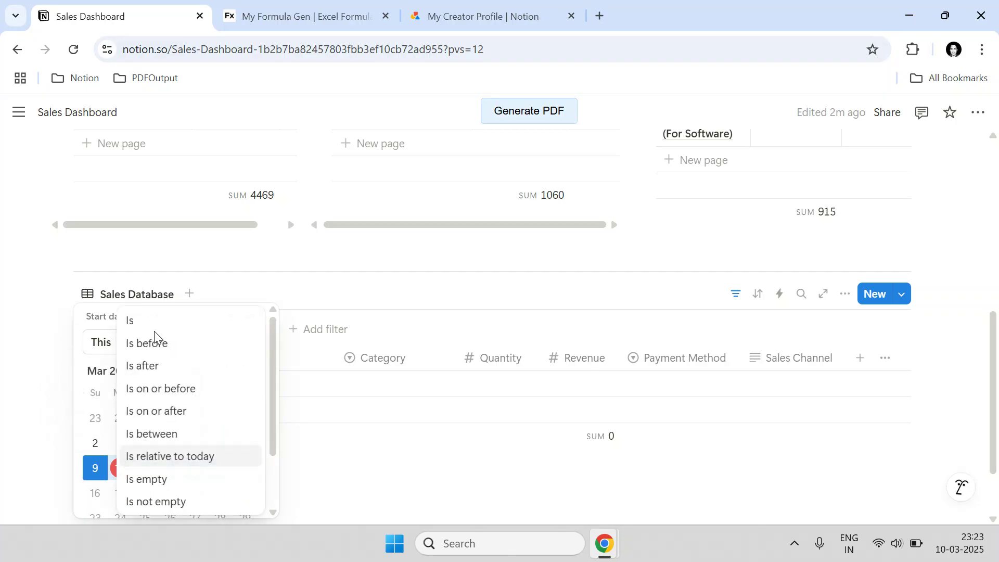
{"action": "left_click", "coordinate": [161, 434]}
{"action": "left_click", "coordinate": [245, 422]}
{"action": "scroll", "coordinate": [216, 404], "scroll_direction": "down", "scroll_amount": 1}
{"action": "left_click", "coordinate": [121, 497]}
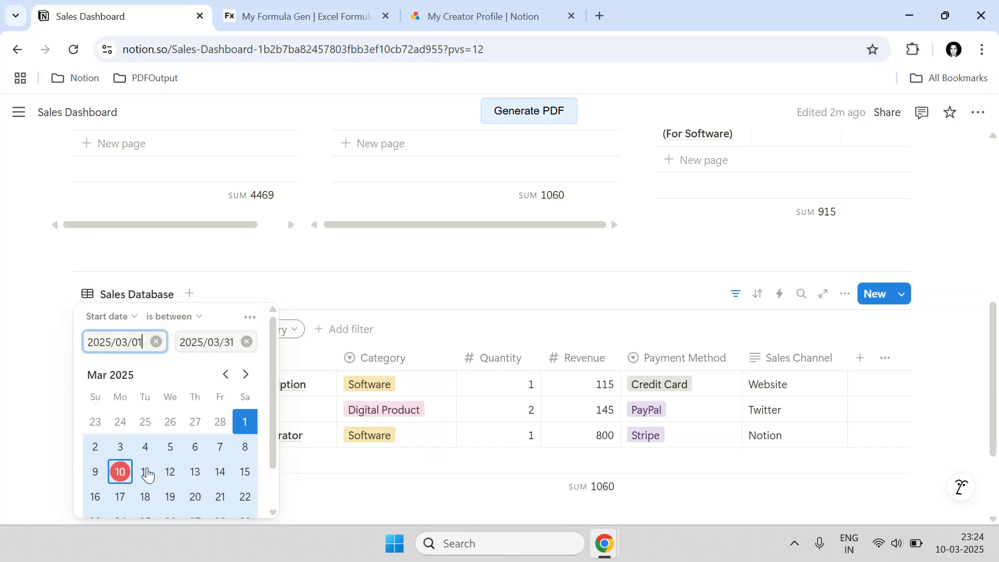
{"action": "left_click", "coordinate": [432, 302]}
{"action": "scroll", "coordinate": [580, 458], "scroll_direction": "up", "scroll_amount": 3}
{"action": "scroll", "coordinate": [578, 451], "scroll_direction": "down", "scroll_amount": 3}
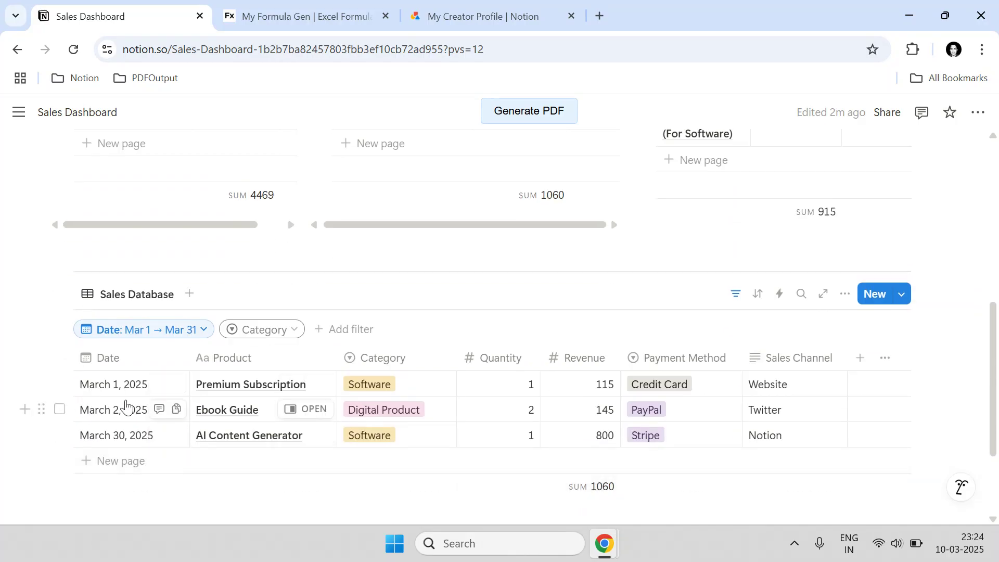
{"action": "scroll", "coordinate": [615, 387], "scroll_direction": "up", "scroll_amount": 2}
{"action": "scroll", "coordinate": [616, 387], "scroll_direction": "up", "scroll_amount": 1}
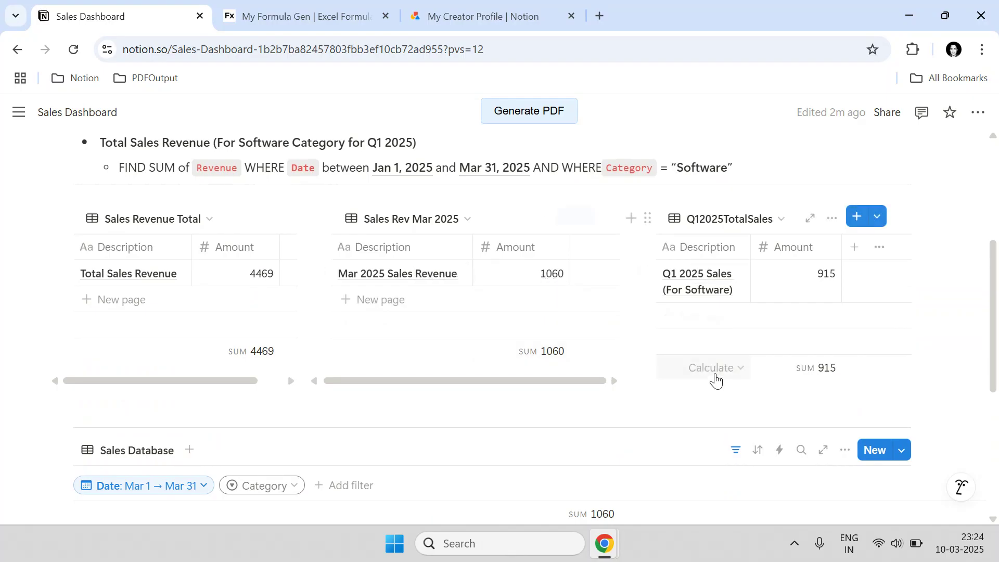
{"action": "scroll", "coordinate": [629, 377], "scroll_direction": "down", "scroll_amount": 1}
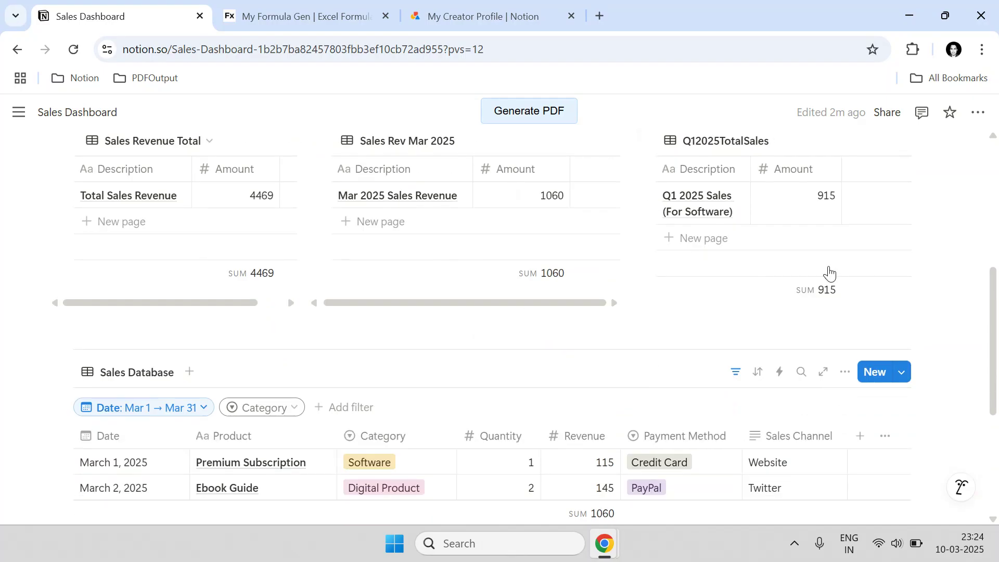
{"action": "scroll", "coordinate": [714, 291], "scroll_direction": "down", "scroll_amount": 3}
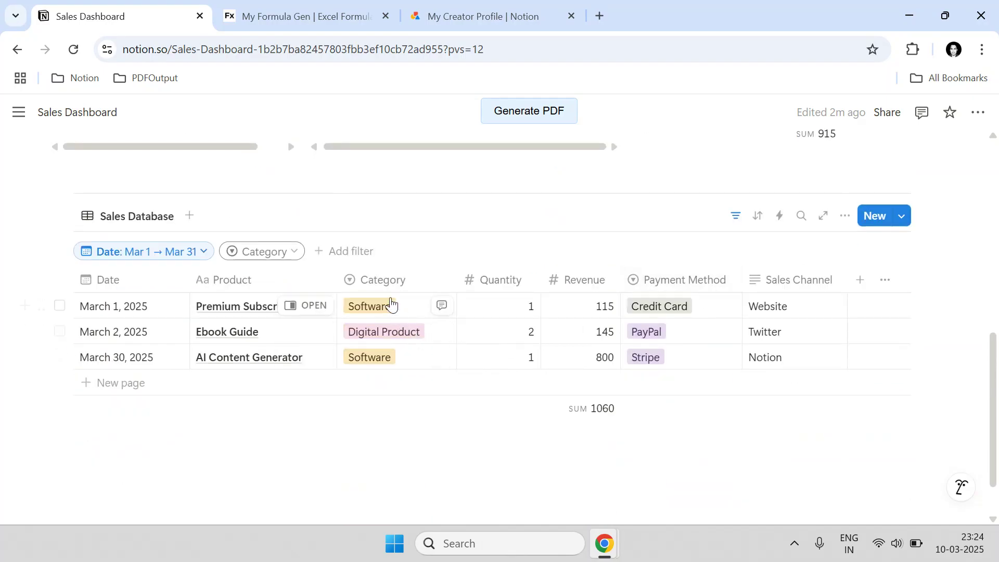
{"action": "scroll", "coordinate": [529, 296], "scroll_direction": "up", "scroll_amount": 4}
{"action": "scroll", "coordinate": [631, 315], "scroll_direction": "down", "scroll_amount": 4}
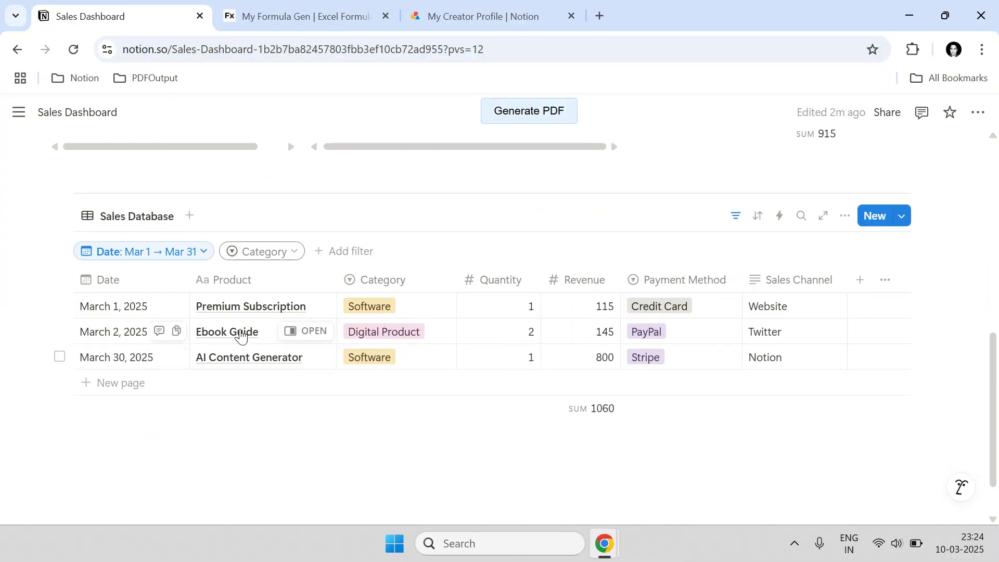
- Limit the Category filter to Software, leaving two rows summing to 915
{"action": "left_click", "coordinate": [300, 254]}
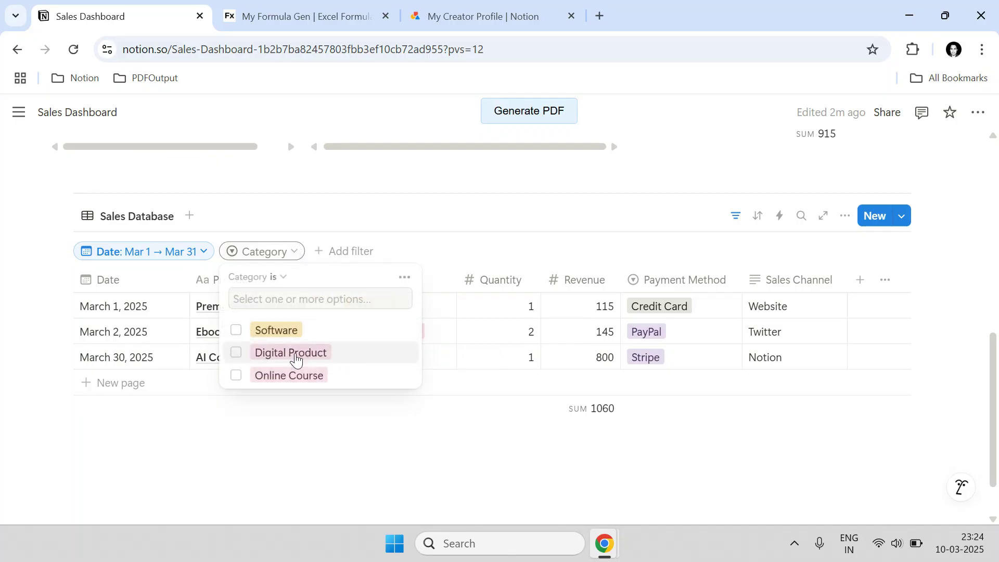
{"action": "left_click", "coordinate": [281, 330]}
{"action": "left_click", "coordinate": [546, 470]}
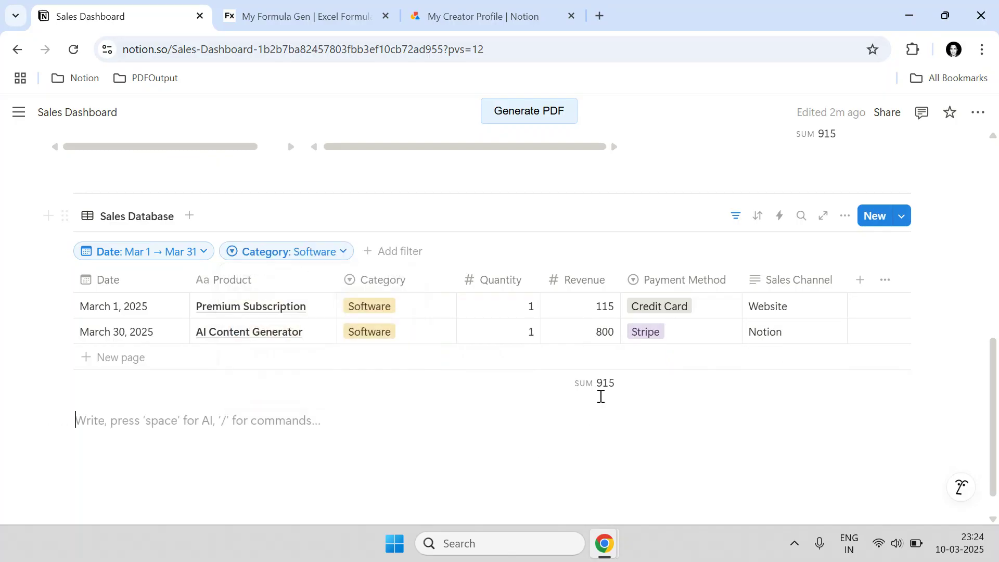
{"action": "scroll", "coordinate": [837, 314], "scroll_direction": "up", "scroll_amount": 4}
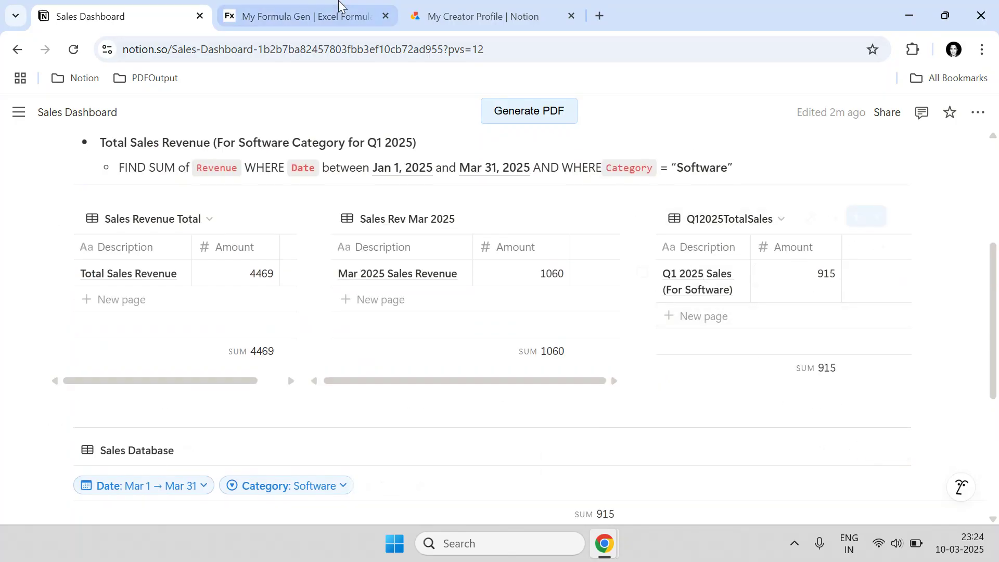
{"action": "scroll", "coordinate": [371, 399], "scroll_direction": "down", "scroll_amount": 3}
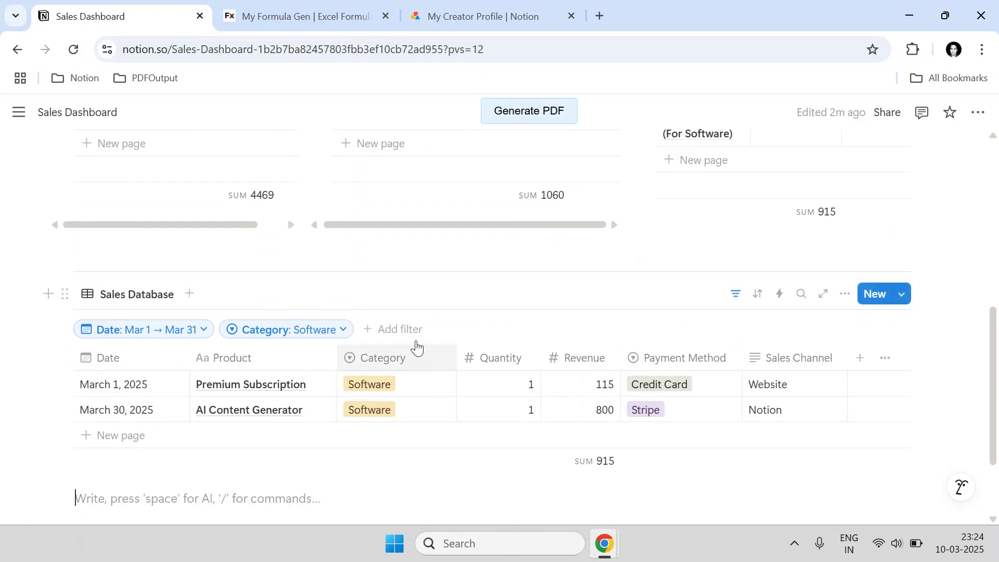
{"action": "left_click", "coordinate": [297, 13]}
{"action": "left_click", "coordinate": [102, 219]}
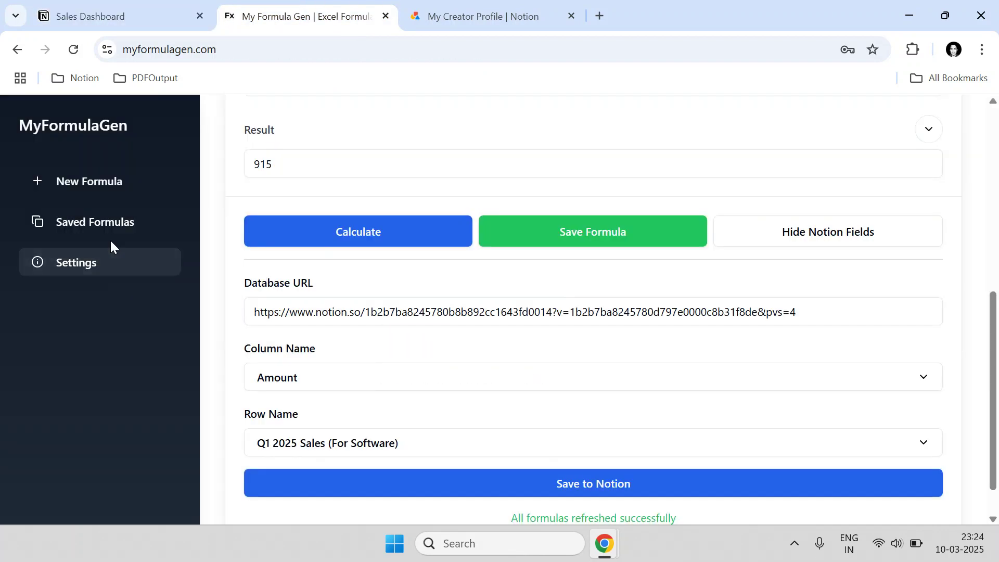
{"action": "left_click", "coordinate": [112, 224]}
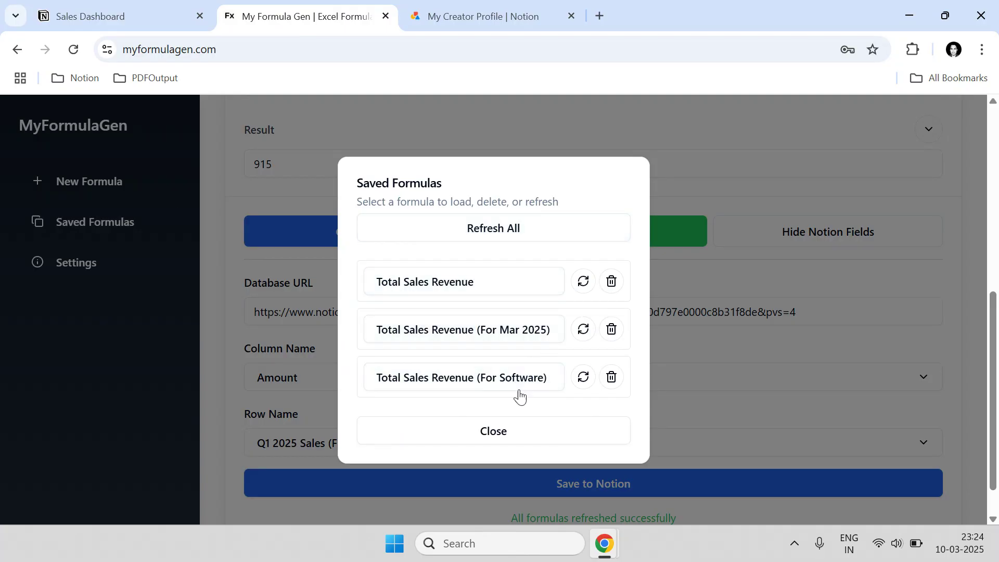
{"action": "left_click", "coordinate": [119, 17]}
{"action": "scroll", "coordinate": [773, 293], "scroll_direction": "up", "scroll_amount": 5}
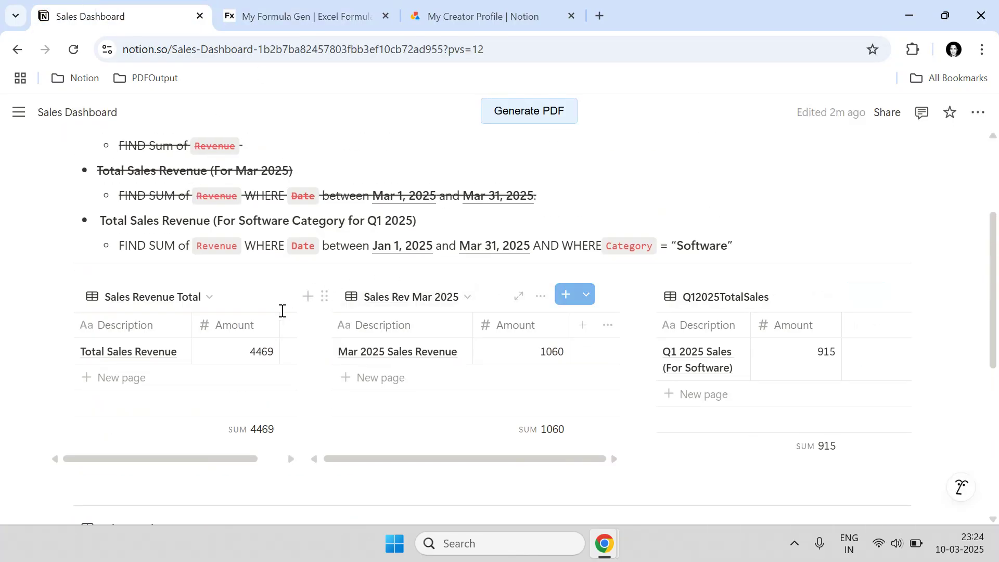
- Strike through the Software Q1 2025 task and FIND SUM line, then close Saved Formulas
{"action": "left_click_drag", "start_coordinate": [776, 245], "coordinate": [99, 222]}
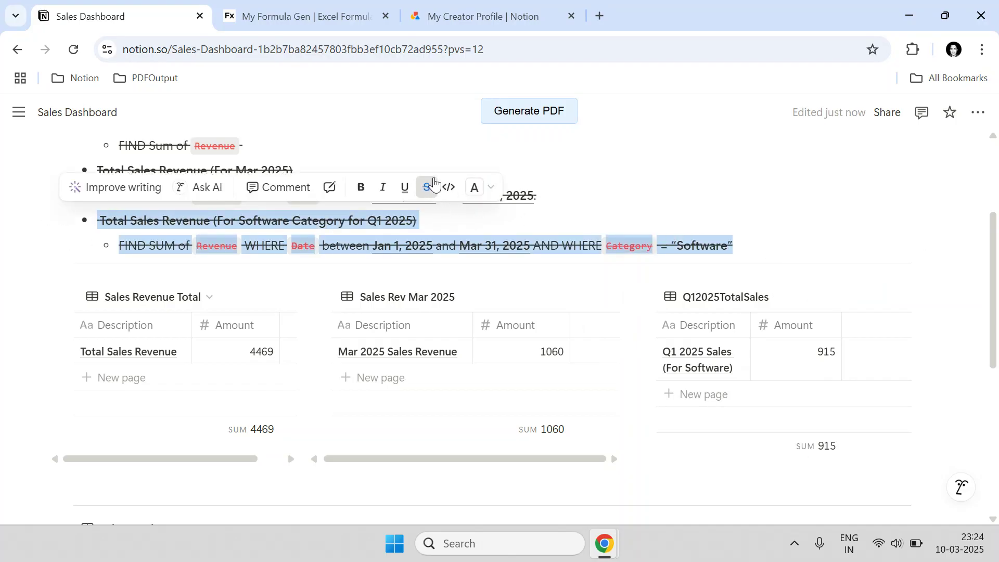
{"action": "left_click", "coordinate": [370, 7]}
{"action": "left_click", "coordinate": [339, 130]}
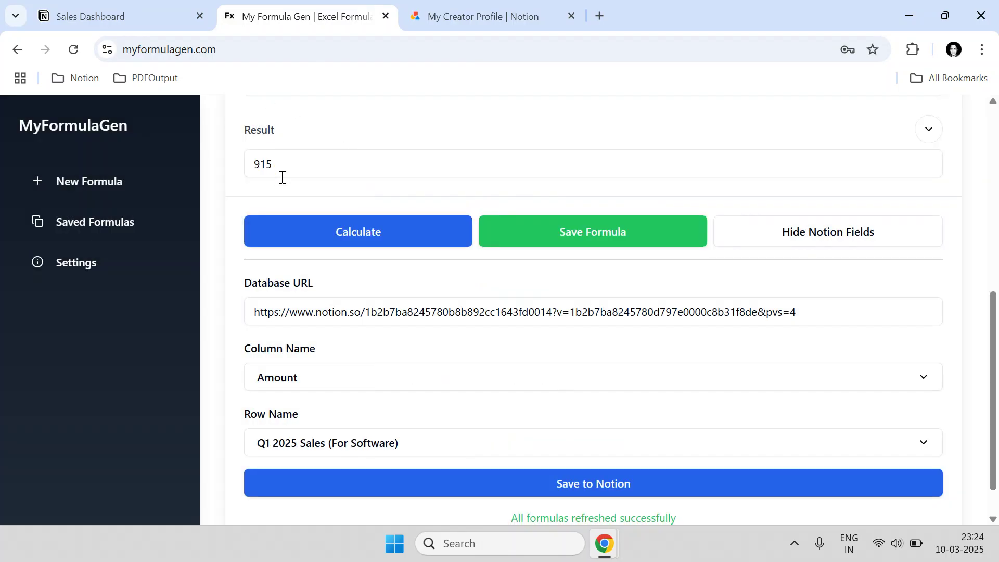
- Check the struck-through tasks on the Sales Dashboard, then return to the formula generator
{"action": "scroll", "coordinate": [282, 177], "scroll_direction": "up", "scroll_amount": 3}
{"action": "scroll", "coordinate": [300, 177], "scroll_direction": "up", "scroll_amount": 3}
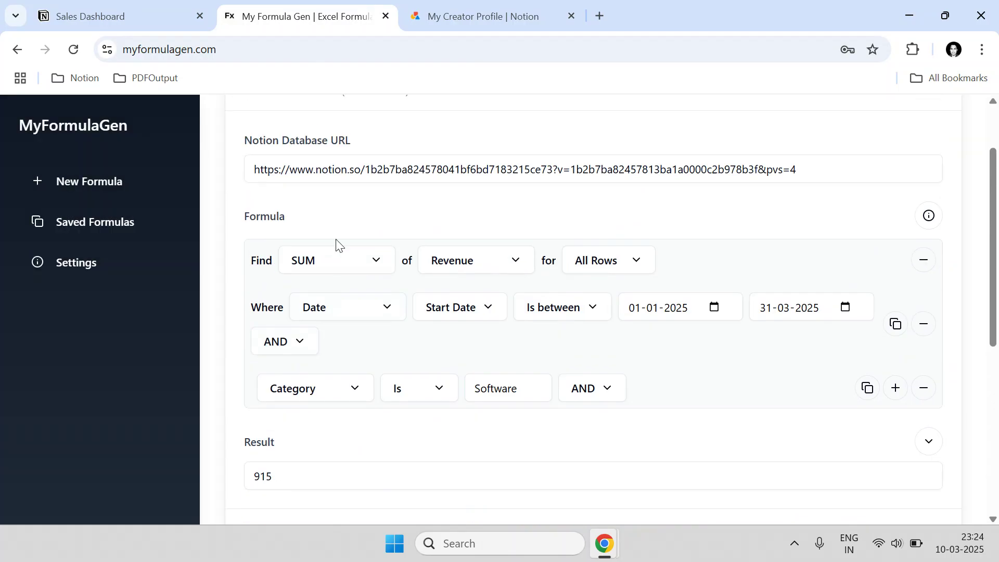
{"action": "scroll", "coordinate": [365, 250], "scroll_direction": "down", "scroll_amount": 2}
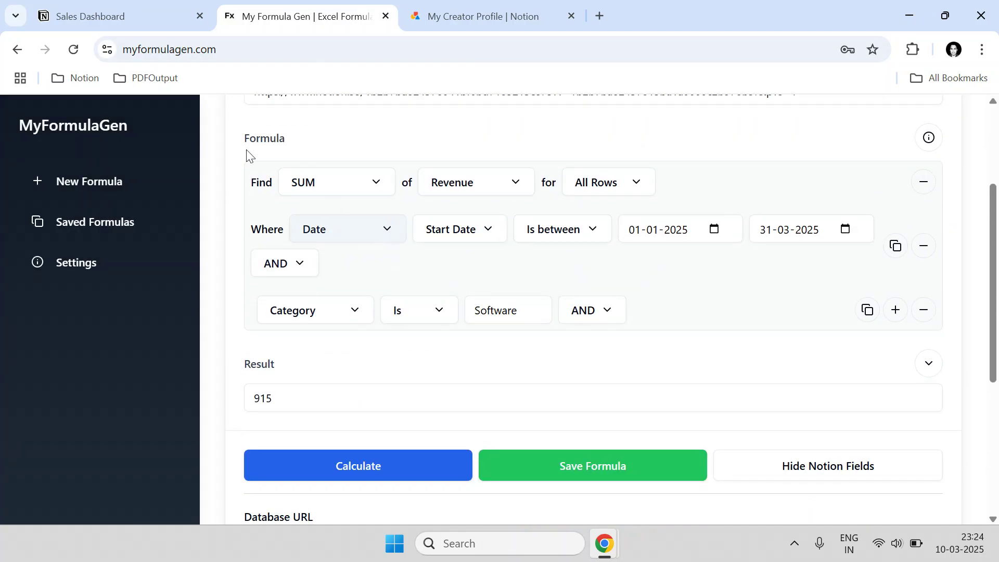
{"action": "left_click", "coordinate": [100, 17]}
{"action": "left_click", "coordinate": [647, 245]}
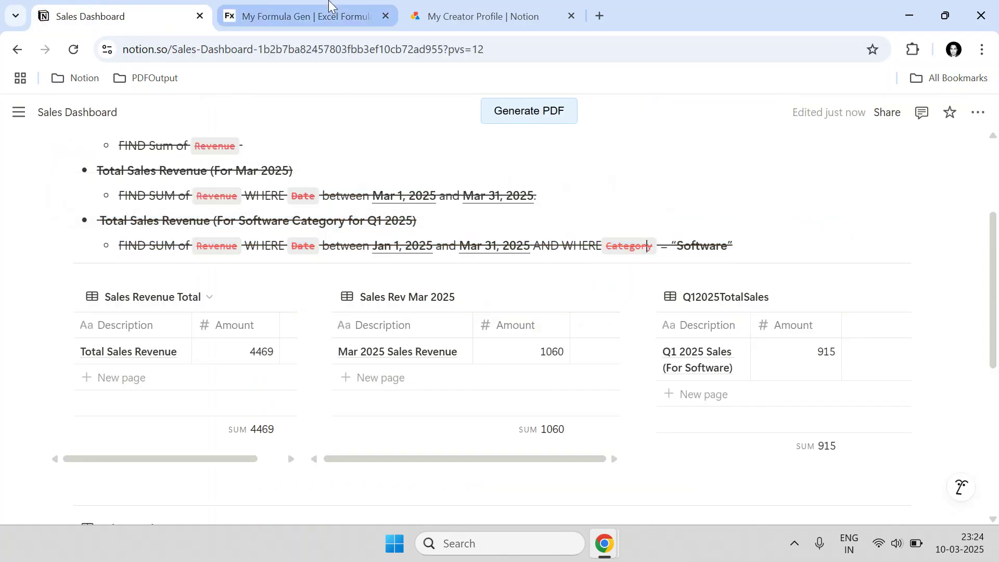
{"action": "left_click", "coordinate": [329, 8]}
- Change the Where condition's field from Date to Quantity, leaving the operator unpicked
{"action": "scroll", "coordinate": [599, 279], "scroll_direction": "down", "scroll_amount": 2}
{"action": "scroll", "coordinate": [599, 279], "scroll_direction": "up", "scroll_amount": 2}
{"action": "scroll", "coordinate": [600, 279], "scroll_direction": "down", "scroll_amount": 3}
{"action": "scroll", "coordinate": [600, 279], "scroll_direction": "up", "scroll_amount": 3}
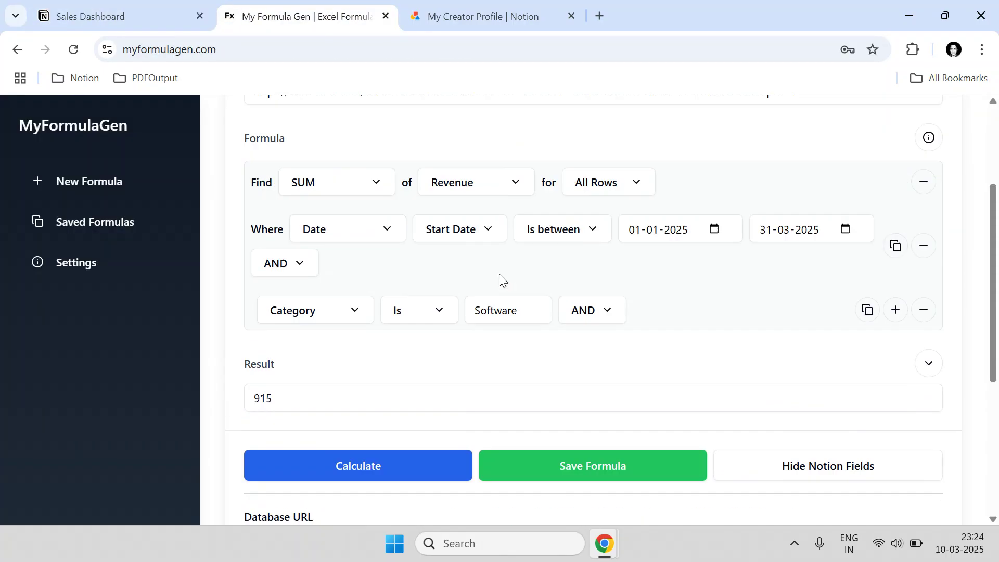
{"action": "left_click", "coordinate": [354, 233]}
{"action": "scroll", "coordinate": [339, 366], "scroll_direction": "down", "scroll_amount": 1}
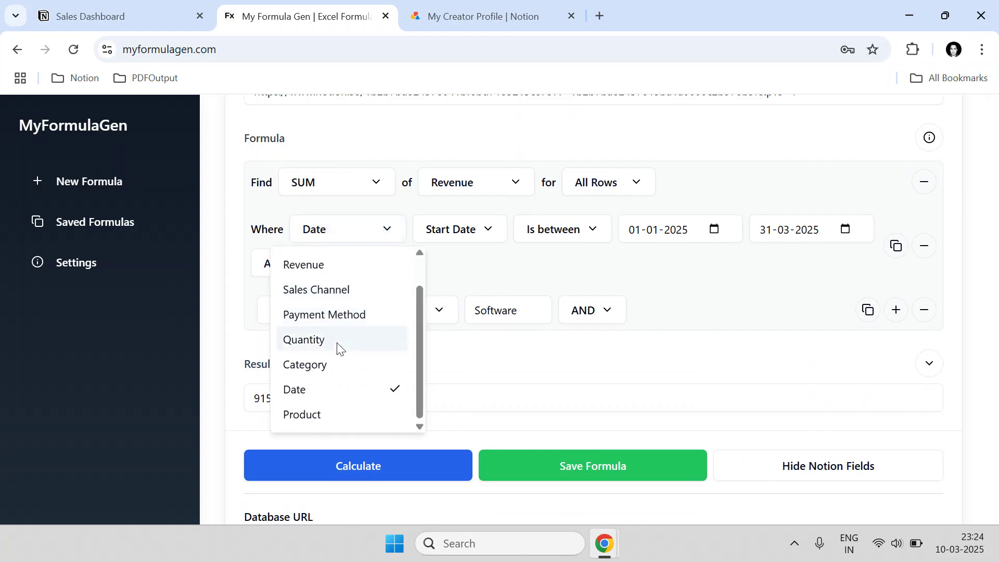
{"action": "left_click", "coordinate": [340, 342]}
{"action": "left_click", "coordinate": [486, 239]}
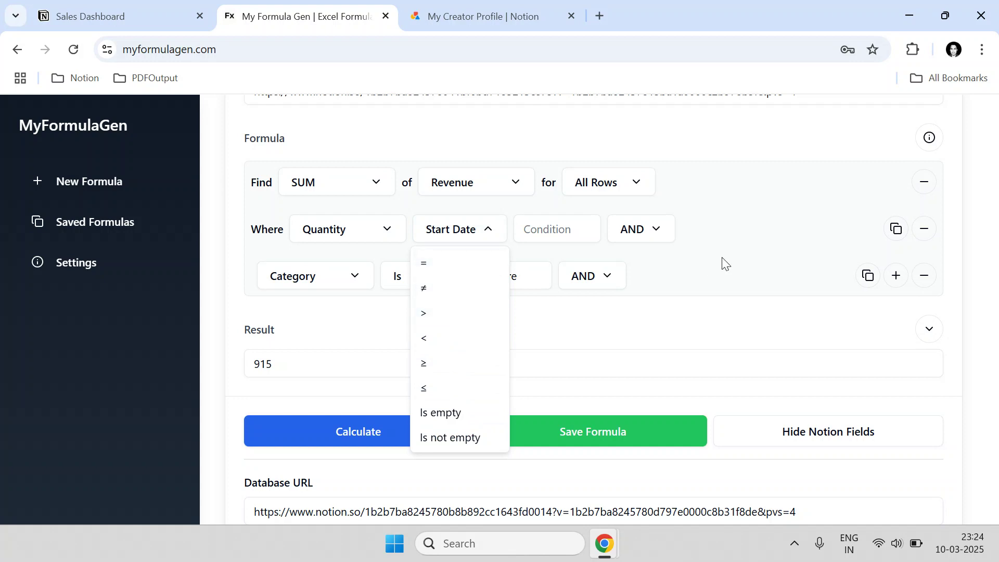
{"action": "left_click", "coordinate": [723, 272]}
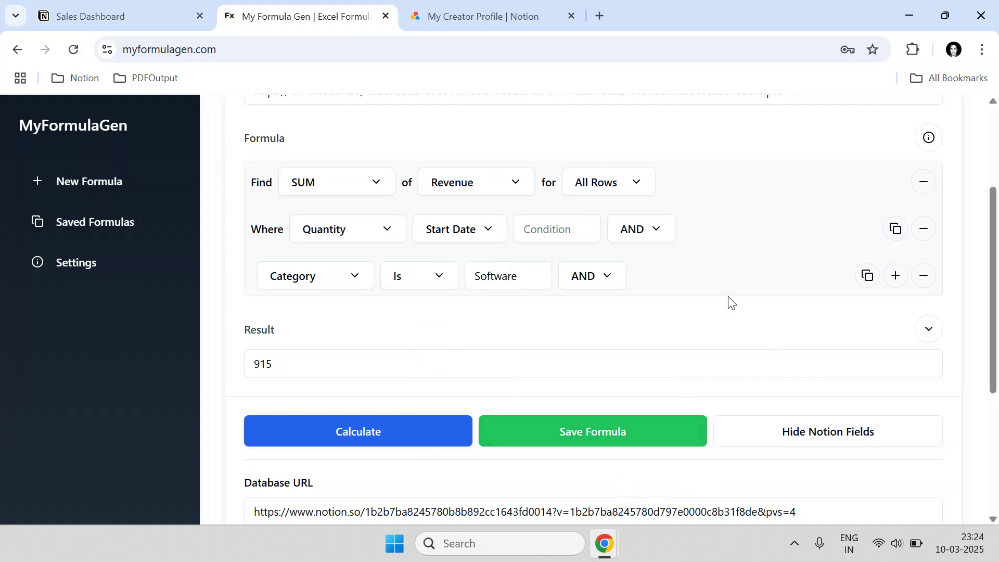
{"action": "scroll", "coordinate": [642, 322], "scroll_direction": "down", "scroll_amount": 1}
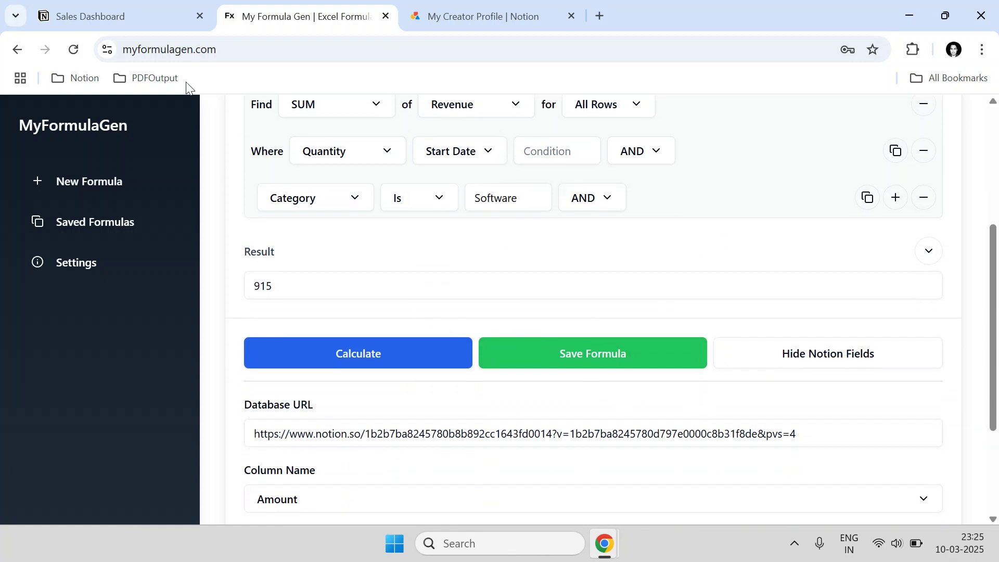
- Bring the Notion Sales Dashboard back on screen and scroll through it
{"action": "left_click", "coordinate": [134, 12]}
{"action": "scroll", "coordinate": [468, 325], "scroll_direction": "up", "scroll_amount": 2}
{"action": "scroll", "coordinate": [464, 335], "scroll_direction": "down", "scroll_amount": 3}
{"action": "scroll", "coordinate": [465, 338], "scroll_direction": "down", "scroll_amount": 3}
{"action": "scroll", "coordinate": [468, 341], "scroll_direction": "up", "scroll_amount": 7}
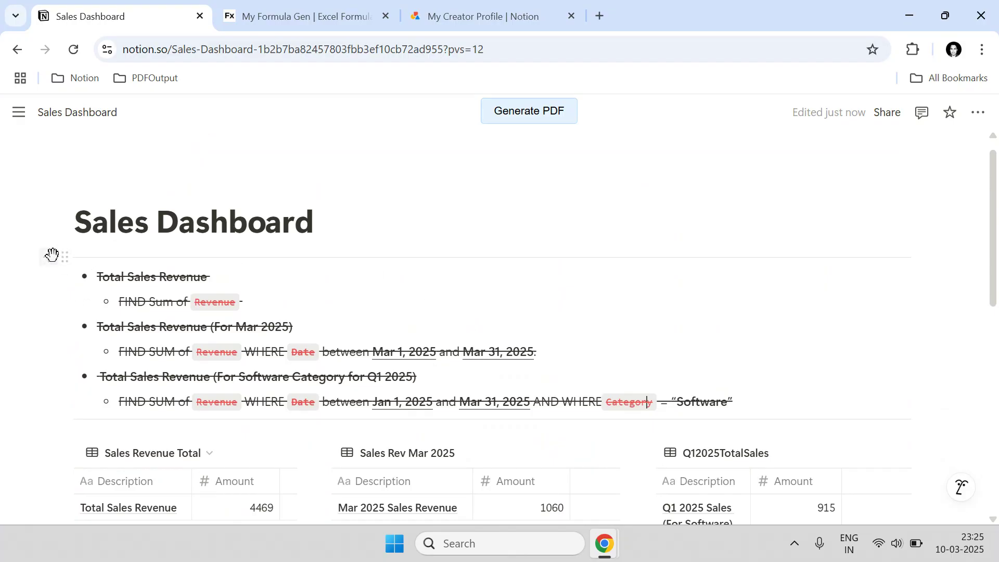
- Add a new line with the e-mail address above the task list and make it bold
{"action": "left_click", "coordinate": [52, 254]}
{"action": "key", "text": "Escape"}
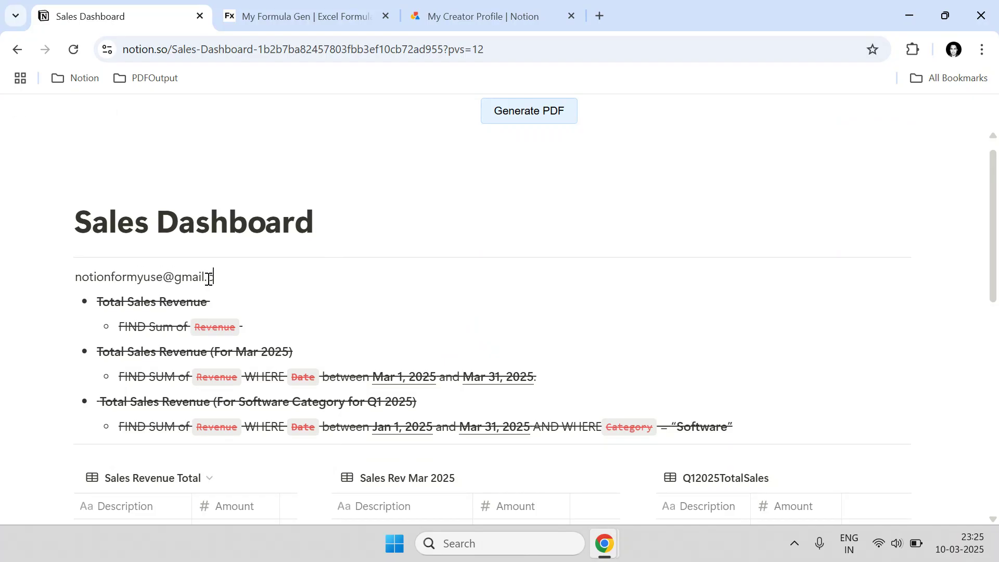
{"action": "key", "text": "ctrl+shift+Left"}
{"action": "key", "text": "ctrl+shift+Left"}
{"action": "key", "text": "ctrl+shift+Left"}
{"action": "key", "text": "ctrl+shift+Left"}
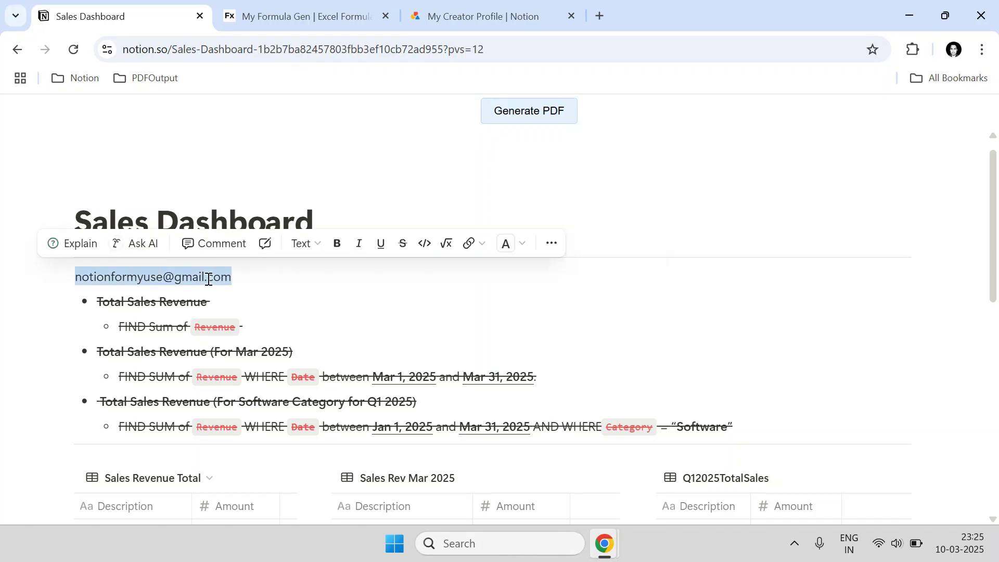
{"action": "key", "text": "ctrl+b"}
{"action": "left_click", "coordinate": [274, 279]}
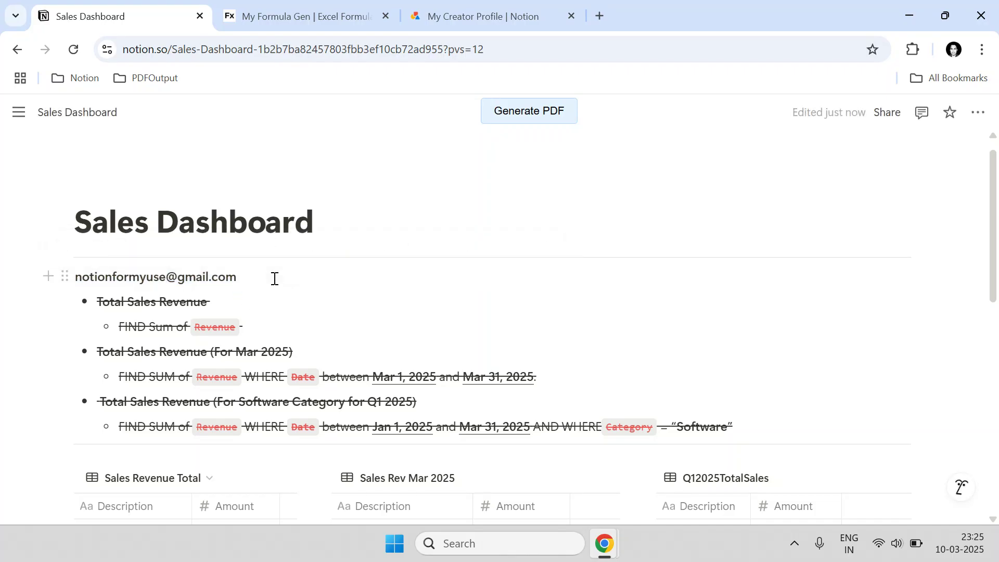
- Return to MyFormulaGen, where the Software formula result reads 915
{"action": "scroll", "coordinate": [279, 287], "scroll_direction": "down", "scroll_amount": 6}
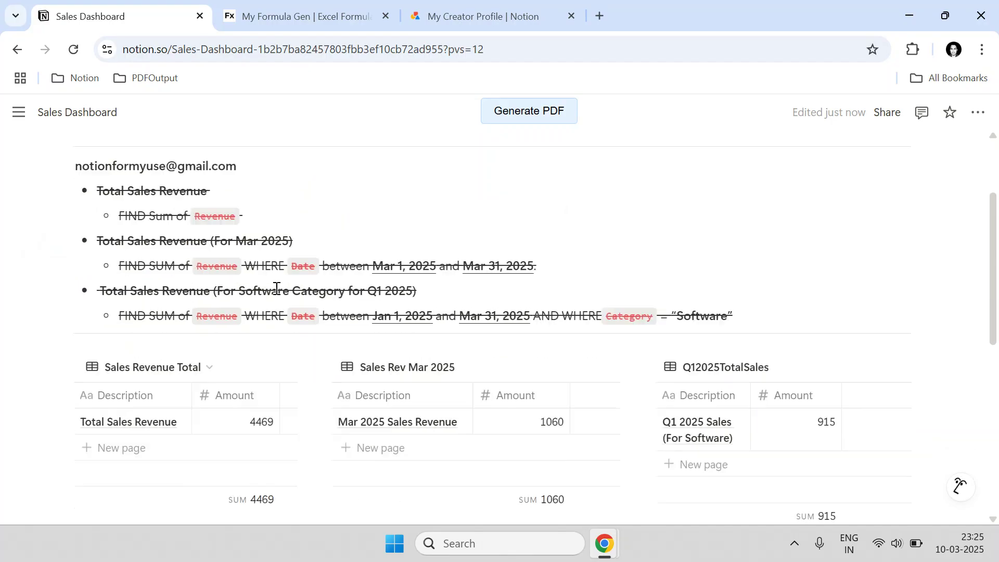
{"action": "scroll", "coordinate": [301, 290], "scroll_direction": "up", "scroll_amount": 4}
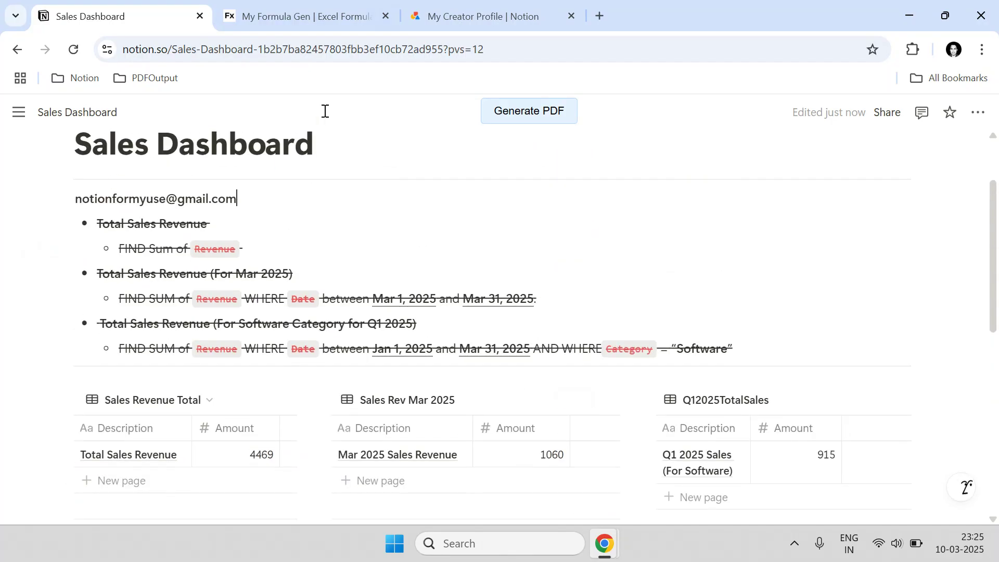
{"action": "left_click", "coordinate": [323, 16]}
{"action": "scroll", "coordinate": [338, 229], "scroll_direction": "up", "scroll_amount": 3}
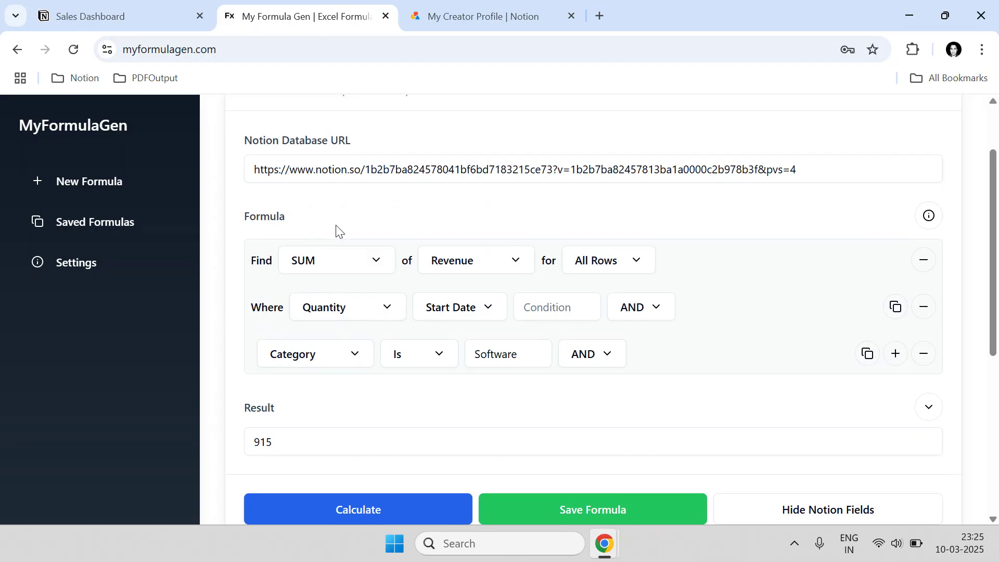
{"action": "scroll", "coordinate": [365, 234], "scroll_direction": "down", "scroll_amount": 2}
{"action": "scroll", "coordinate": [385, 302], "scroll_direction": "up", "scroll_amount": 3}
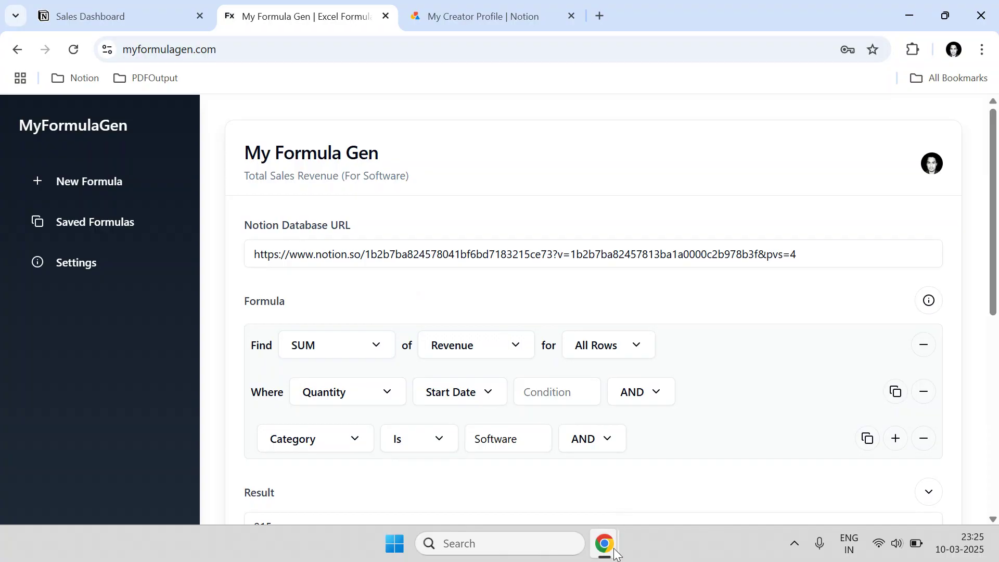